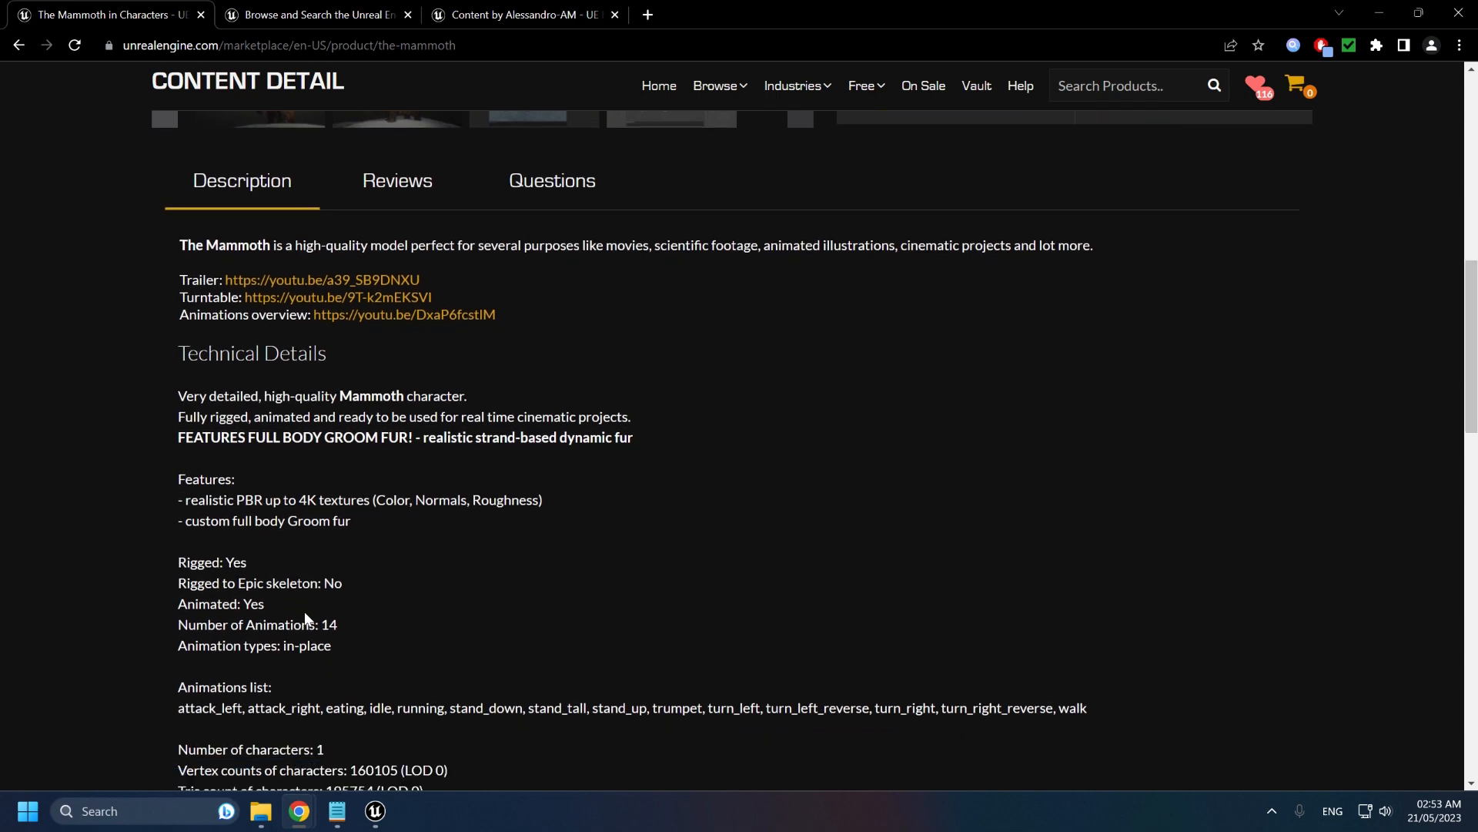
Read The Mammoth product page's technical details, from the animation list to the LOD triangle counts, textures and supported platforms
{"action": "scroll", "coordinate": [303, 611], "scroll_direction": "down", "scroll_amount": 1}
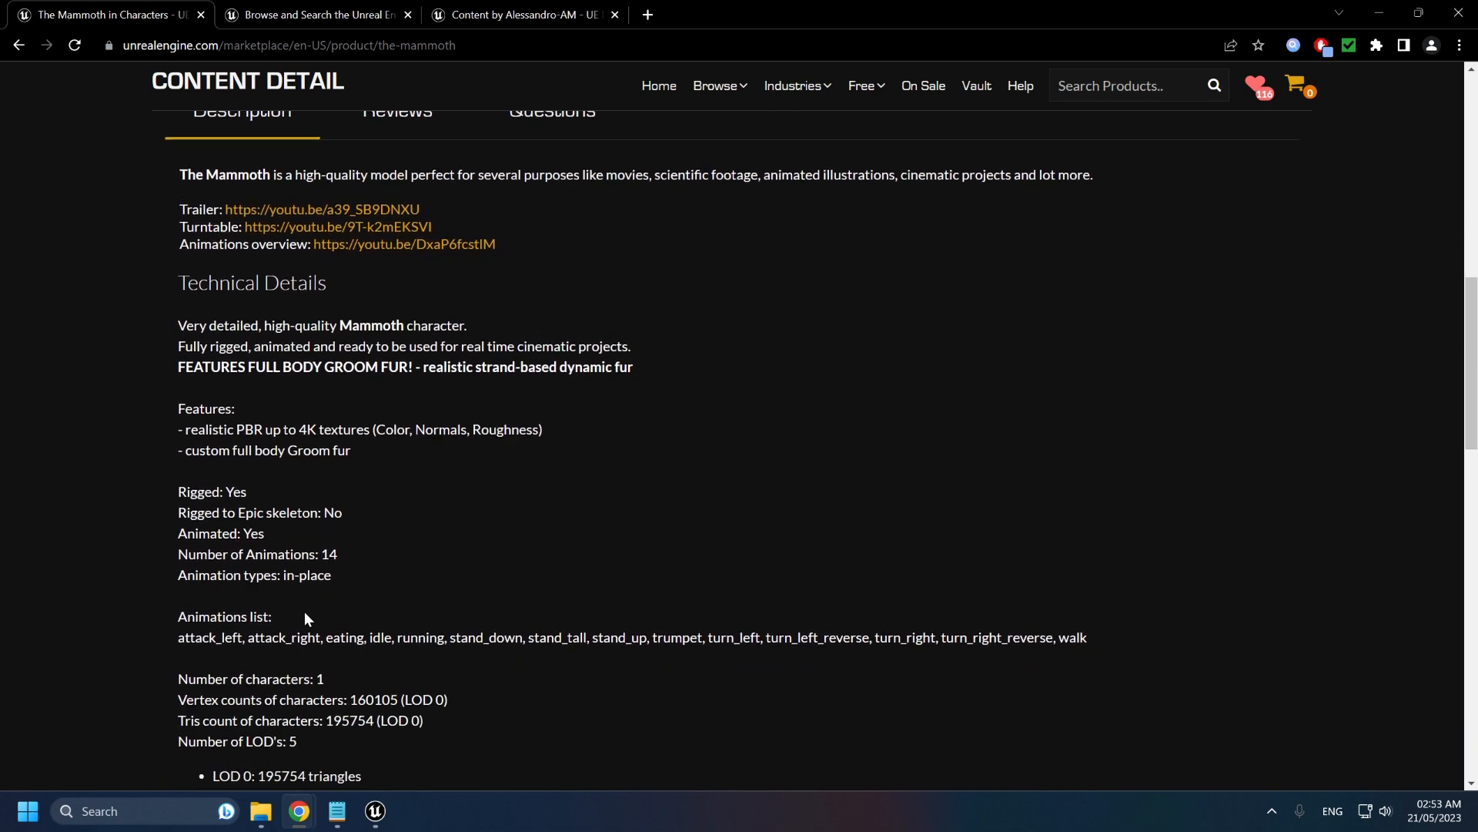
{"action": "scroll", "coordinate": [304, 611], "scroll_direction": "down", "scroll_amount": 2}
{"action": "scroll", "coordinate": [305, 614], "scroll_direction": "down", "scroll_amount": 2}
{"action": "scroll", "coordinate": [305, 613], "scroll_direction": "up", "scroll_amount": 1}
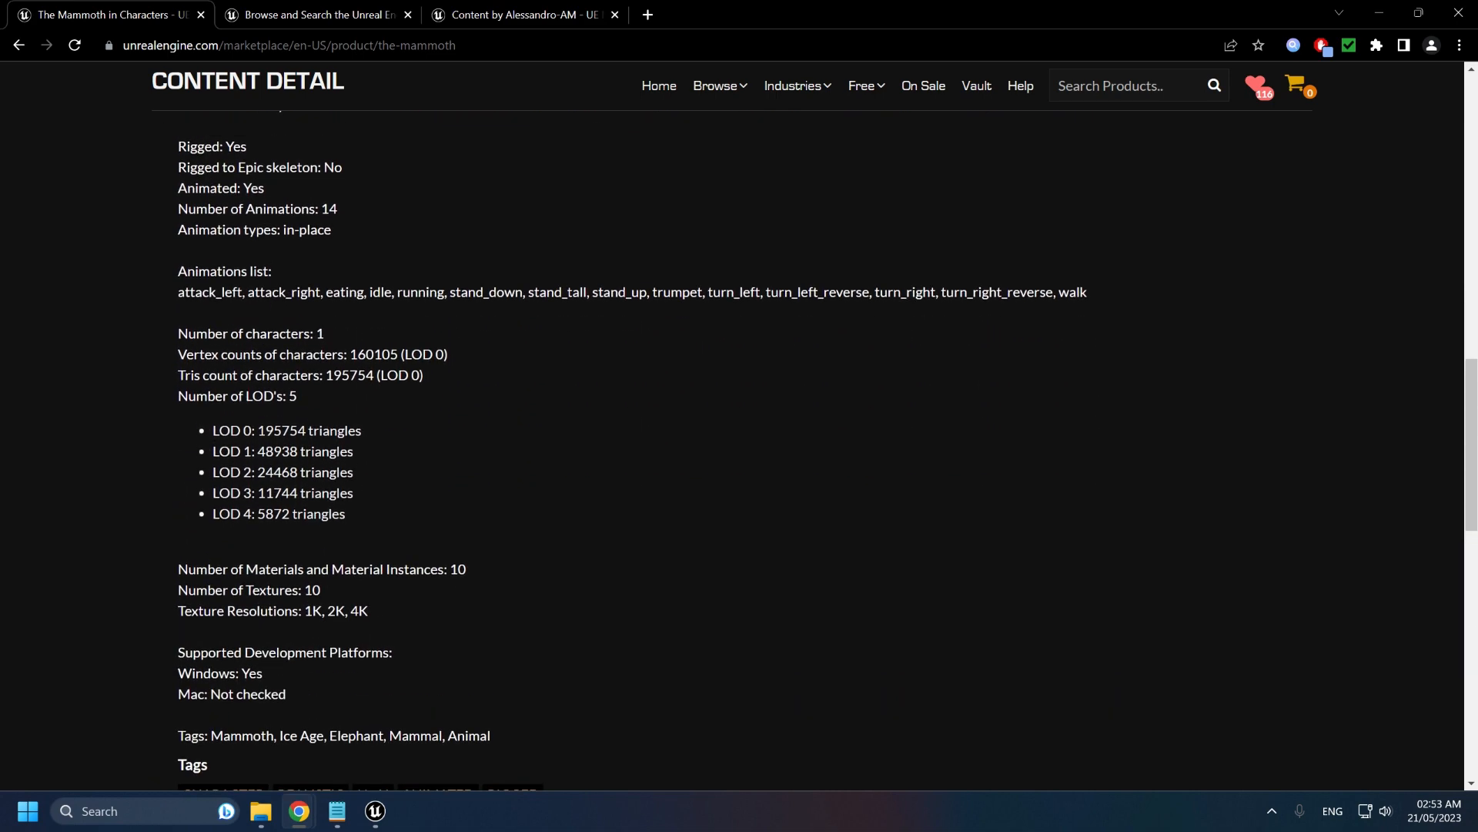
{"action": "scroll", "coordinate": [303, 611], "scroll_direction": "down", "scroll_amount": 2}
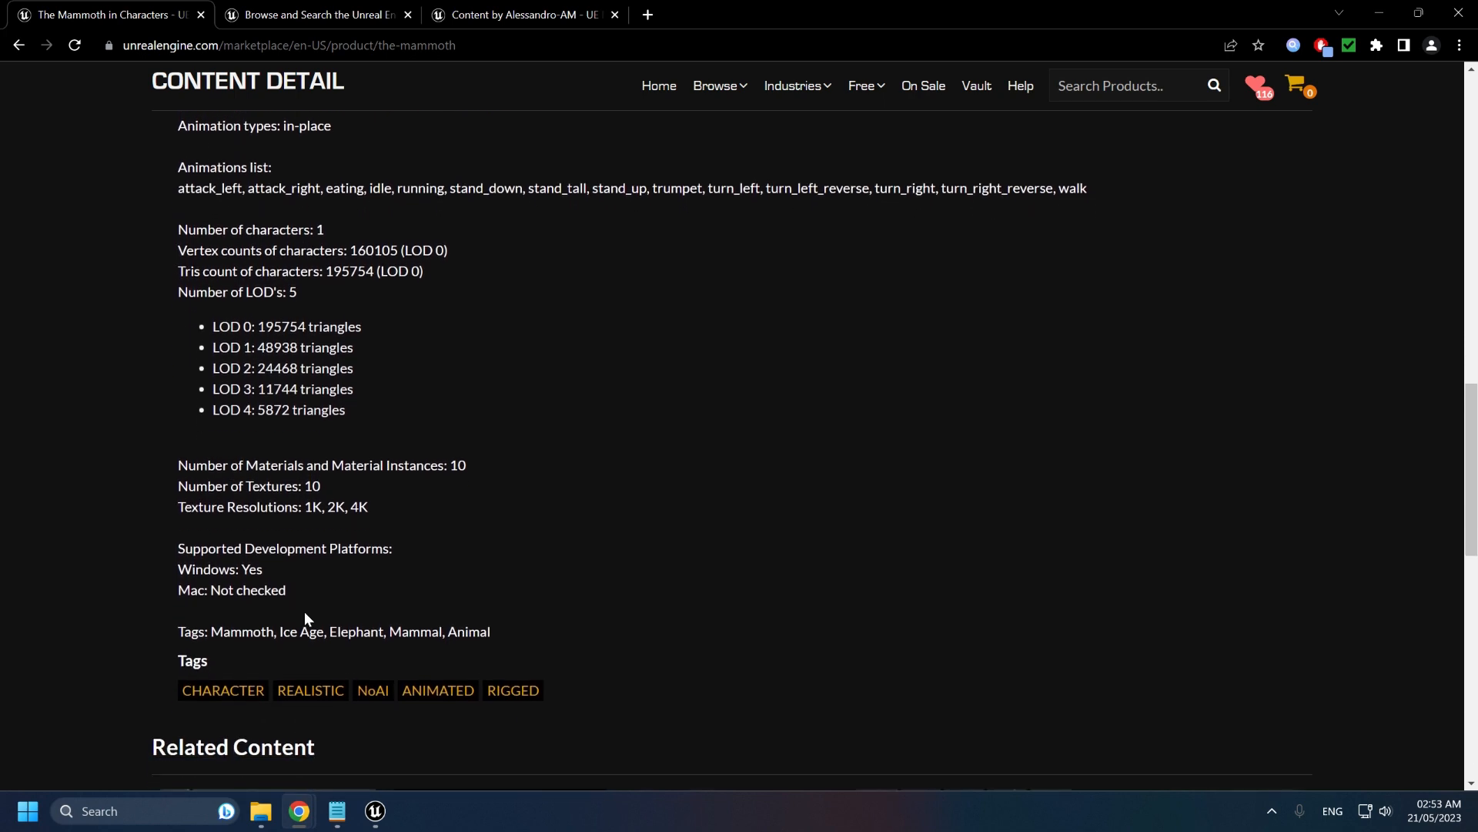
{"action": "scroll", "coordinate": [612, 379], "scroll_direction": "down", "scroll_amount": 1}
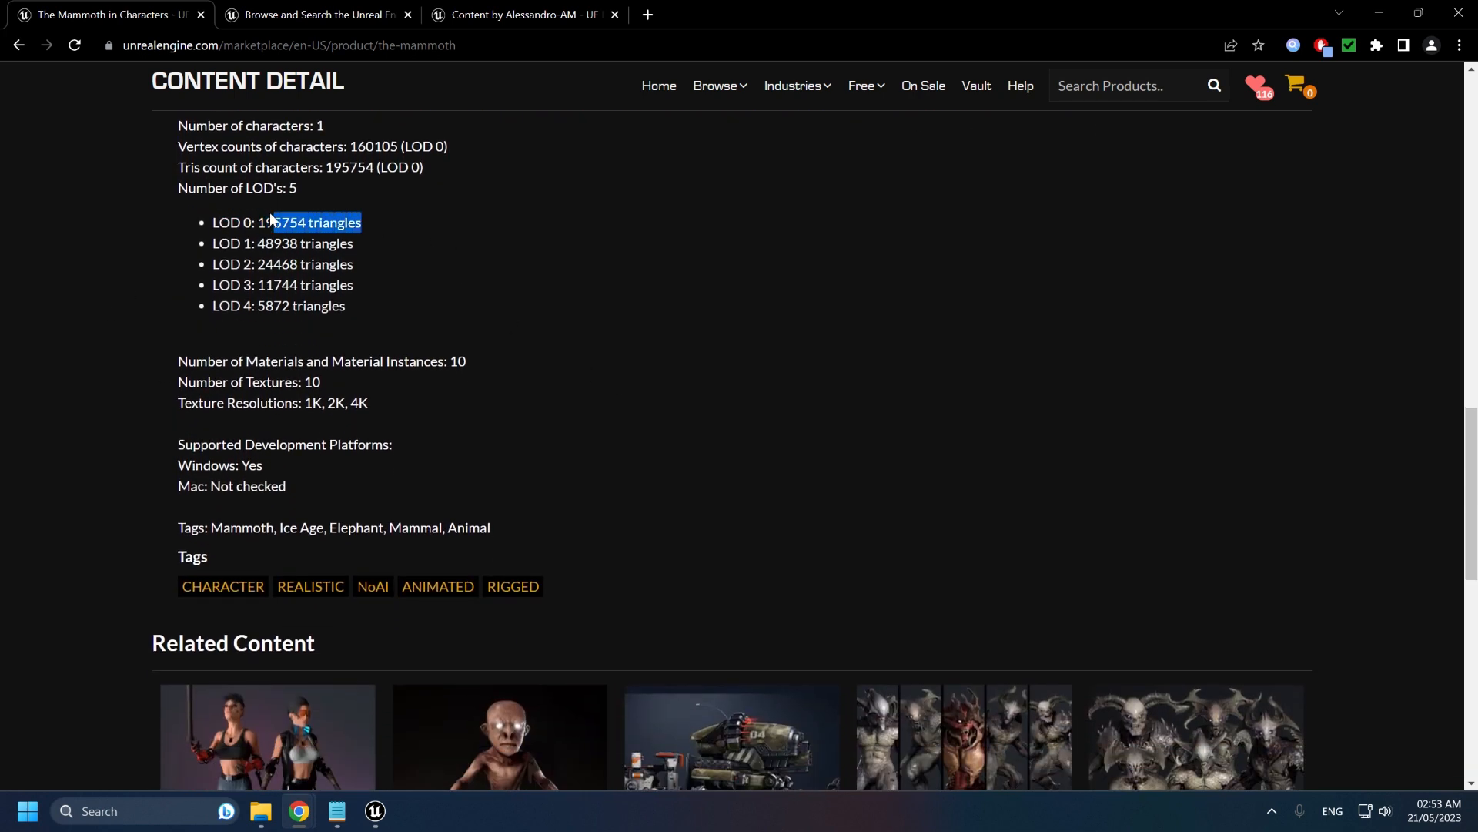
{"action": "left_click", "coordinate": [357, 224]}
{"action": "left_click_drag", "start_coordinate": [258, 223], "coordinate": [415, 247]}
{"action": "left_click", "coordinate": [466, 281]}
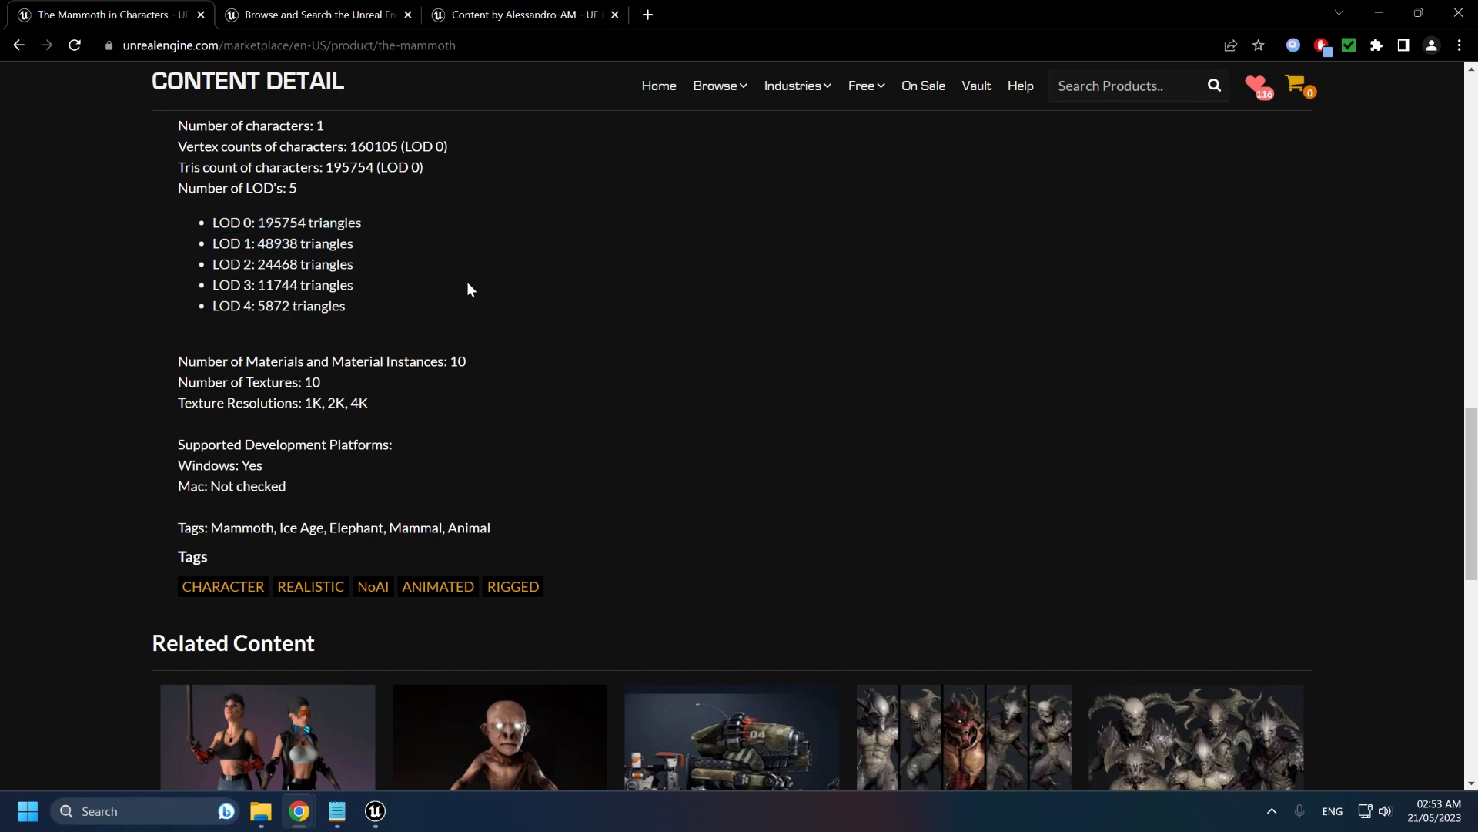
{"action": "scroll", "coordinate": [524, 284], "scroll_direction": "down", "scroll_amount": 1}
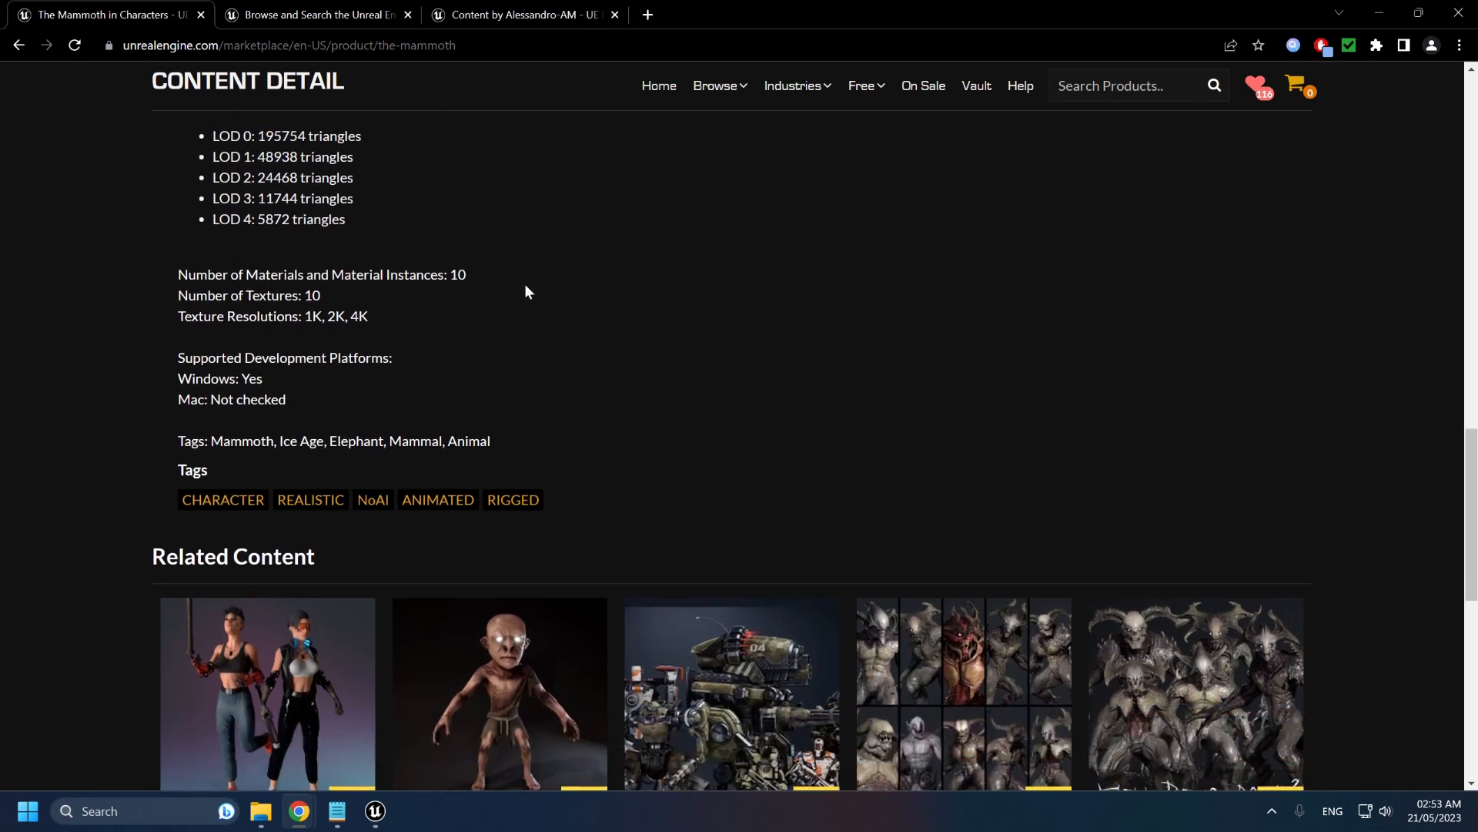
View the marketplace search results for "mammoth" and the creator's content page
{"action": "key", "text": "ctrl+Tab"}
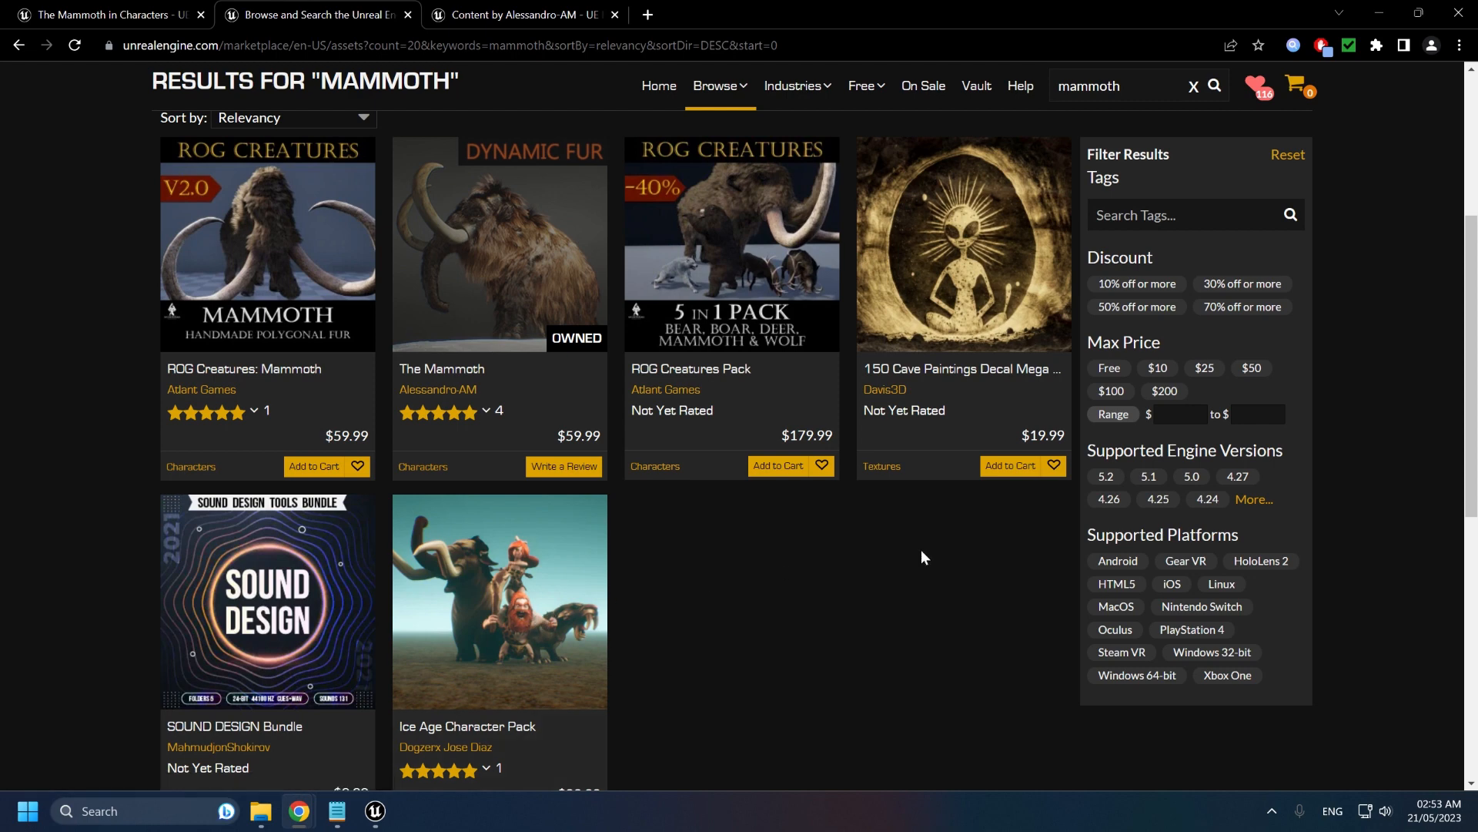
{"action": "key", "text": "ctrl+Tab"}
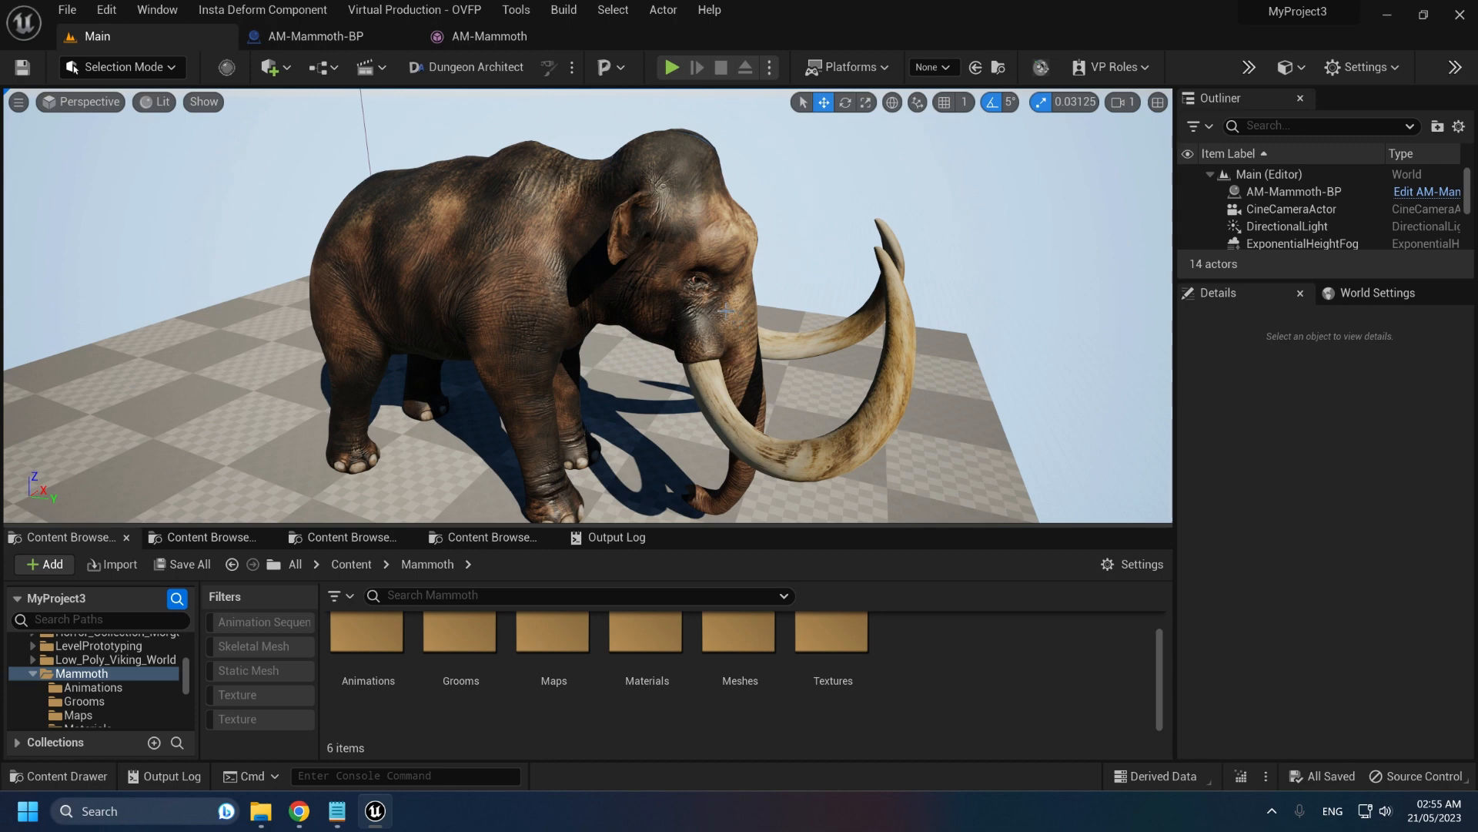
Switch to Unreal Editor and examine the mammoth's body and head up close in the Main level
{"action": "right_click_drag", "start_coordinate": [649, 201], "coordinate": [593, 202]}
{"action": "right_click_drag", "start_coordinate": [708, 215], "coordinate": [774, 214]}
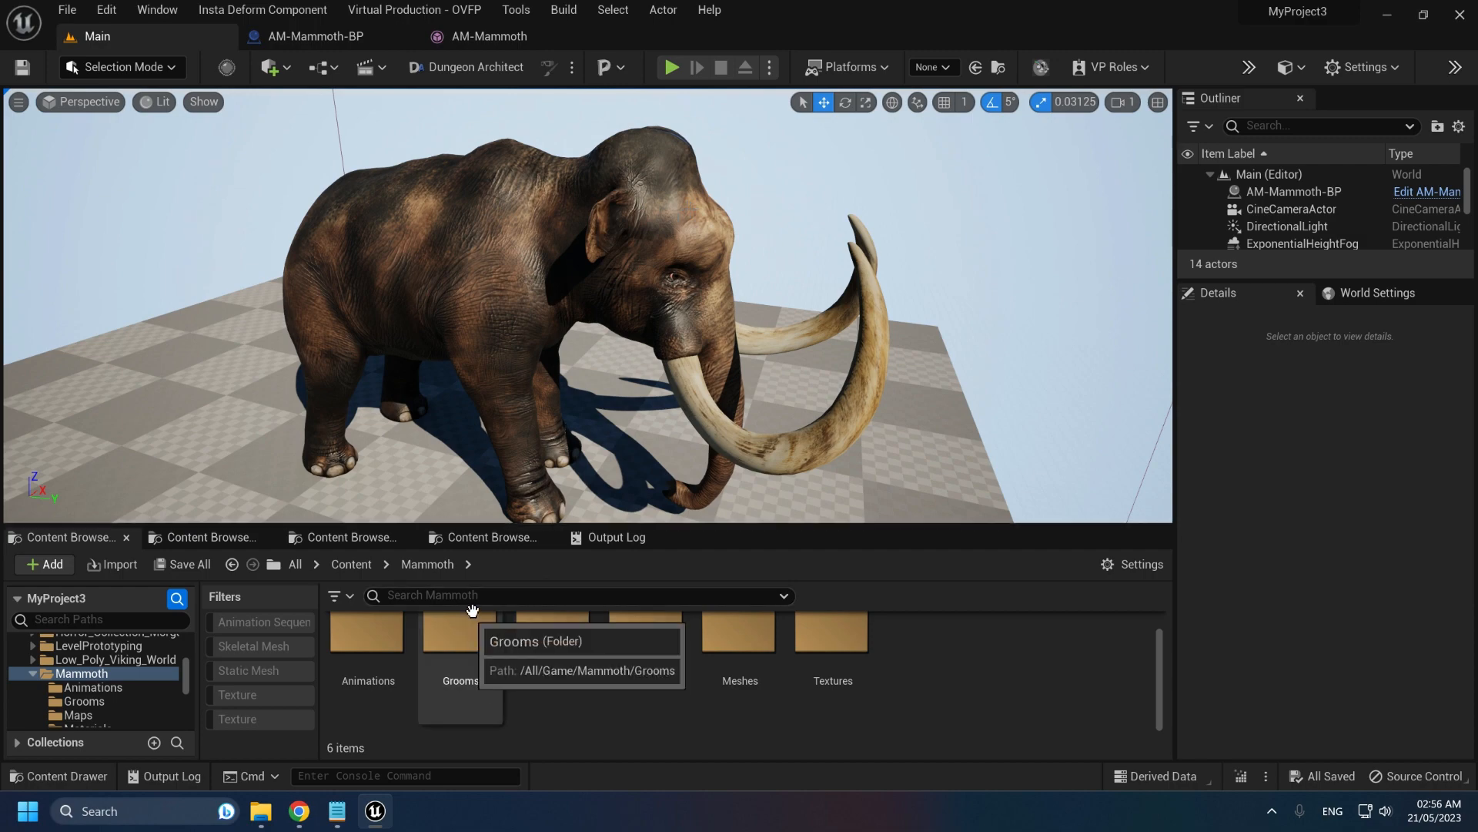
{"action": "right_click_drag", "start_coordinate": [521, 313], "coordinate": [616, 301]}
{"action": "key", "text": "w"}
{"action": "key", "text": "w"}
{"action": "key", "text": "a"}
{"action": "key", "text": "s"}
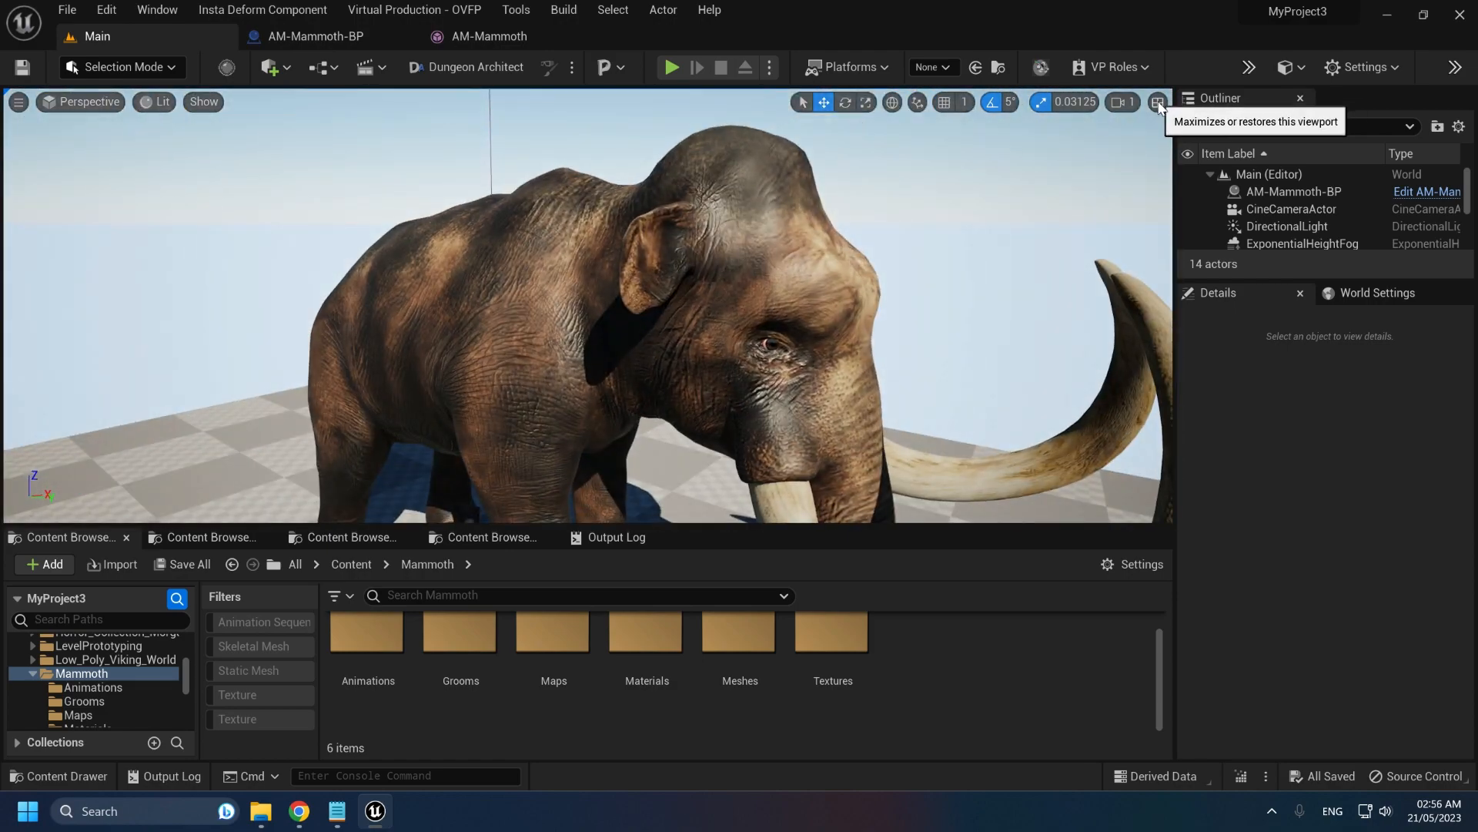
Show the four-view layout and measure the mammoth's height from its feet to the top of its head in the Right view
{"action": "left_click", "coordinate": [1157, 102]}
{"action": "scroll", "coordinate": [865, 243], "scroll_direction": "down", "scroll_amount": 8}
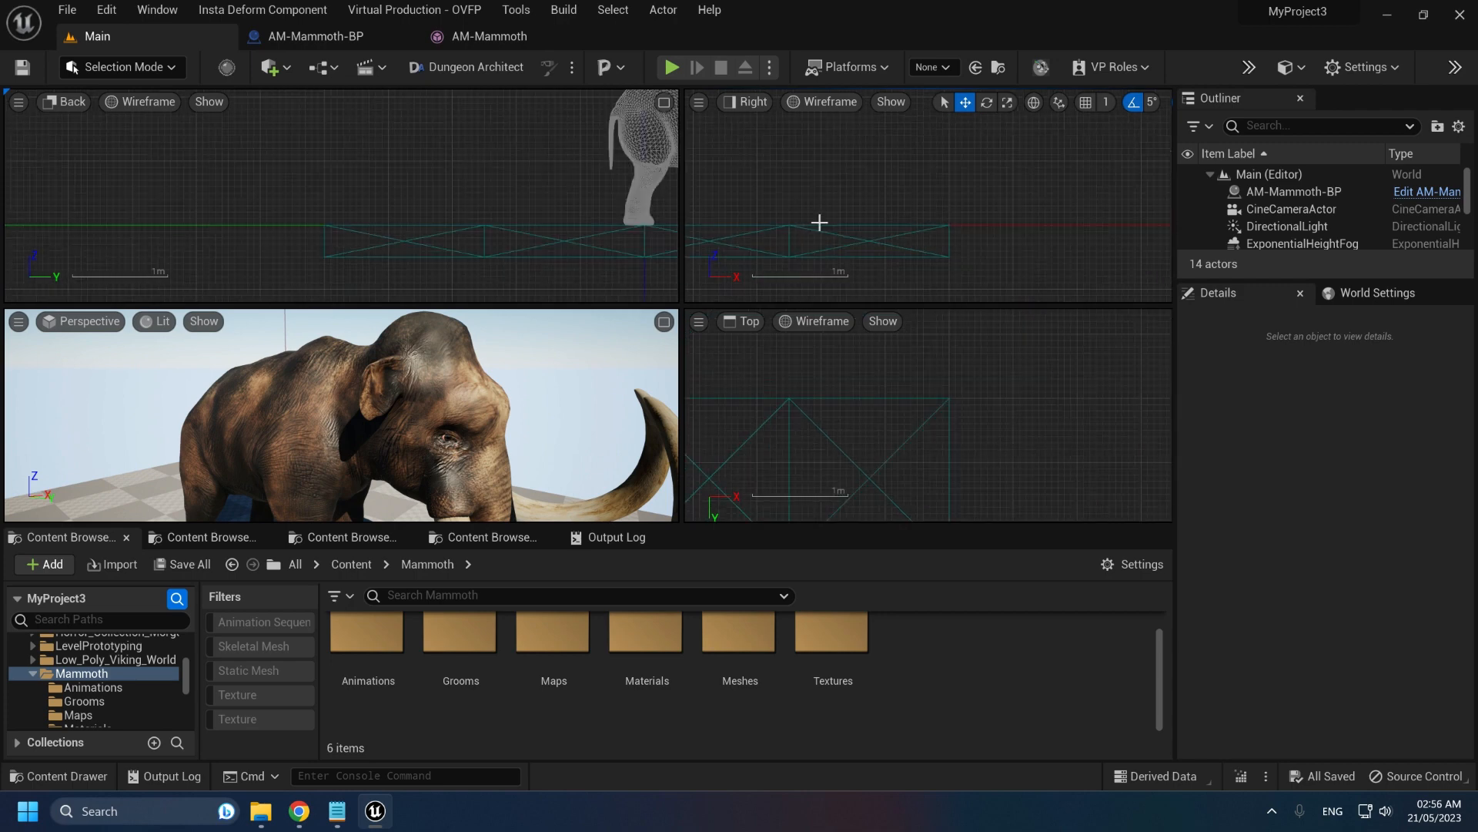
{"action": "middle_click_drag", "start_coordinate": [876, 274], "coordinate": [876, 154]}
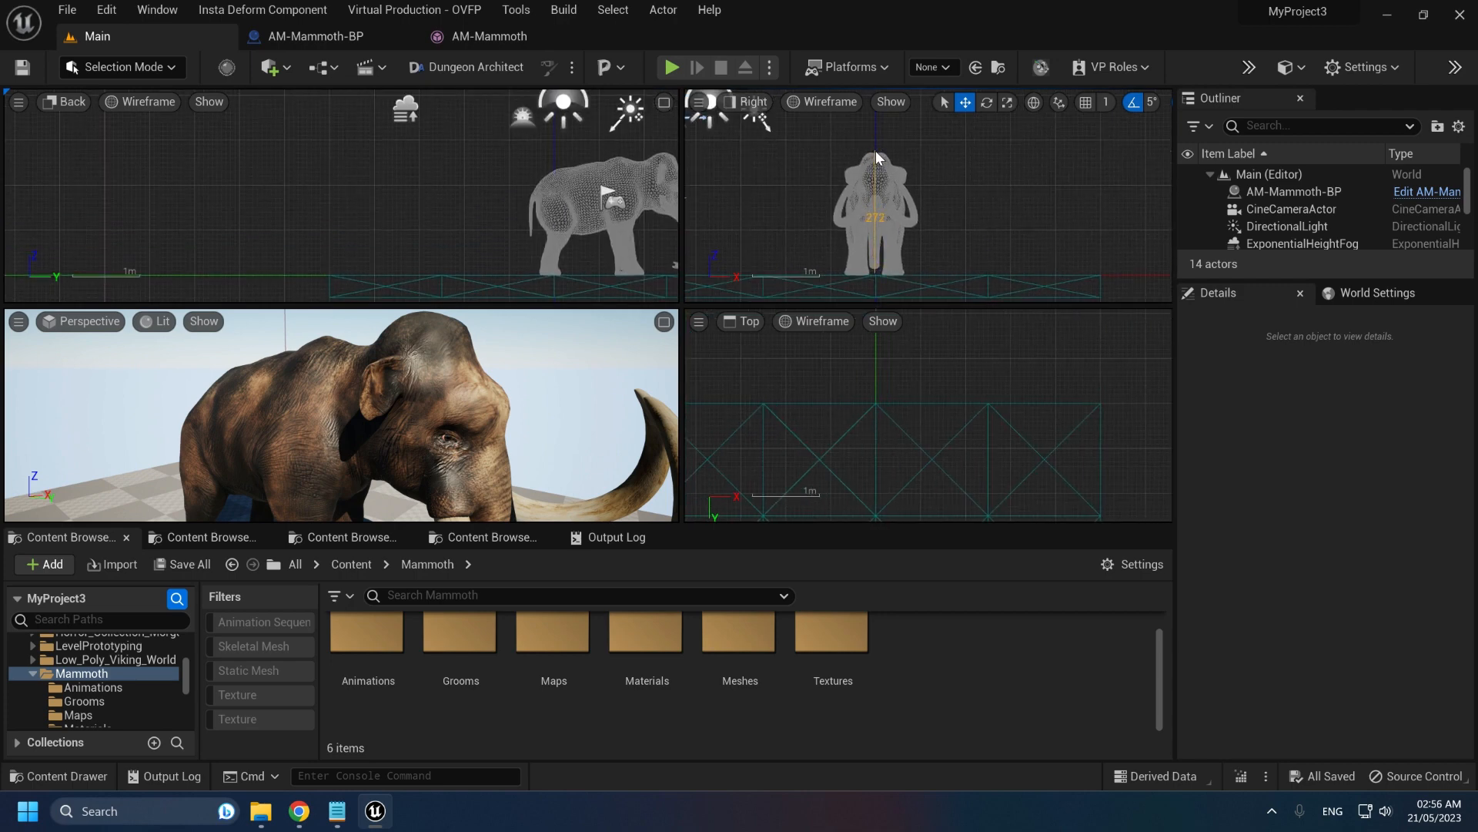
{"action": "scroll", "coordinate": [876, 272], "scroll_direction": "up", "scroll_amount": 3}
{"action": "right_click_drag", "start_coordinate": [934, 223], "coordinate": [934, 244]}
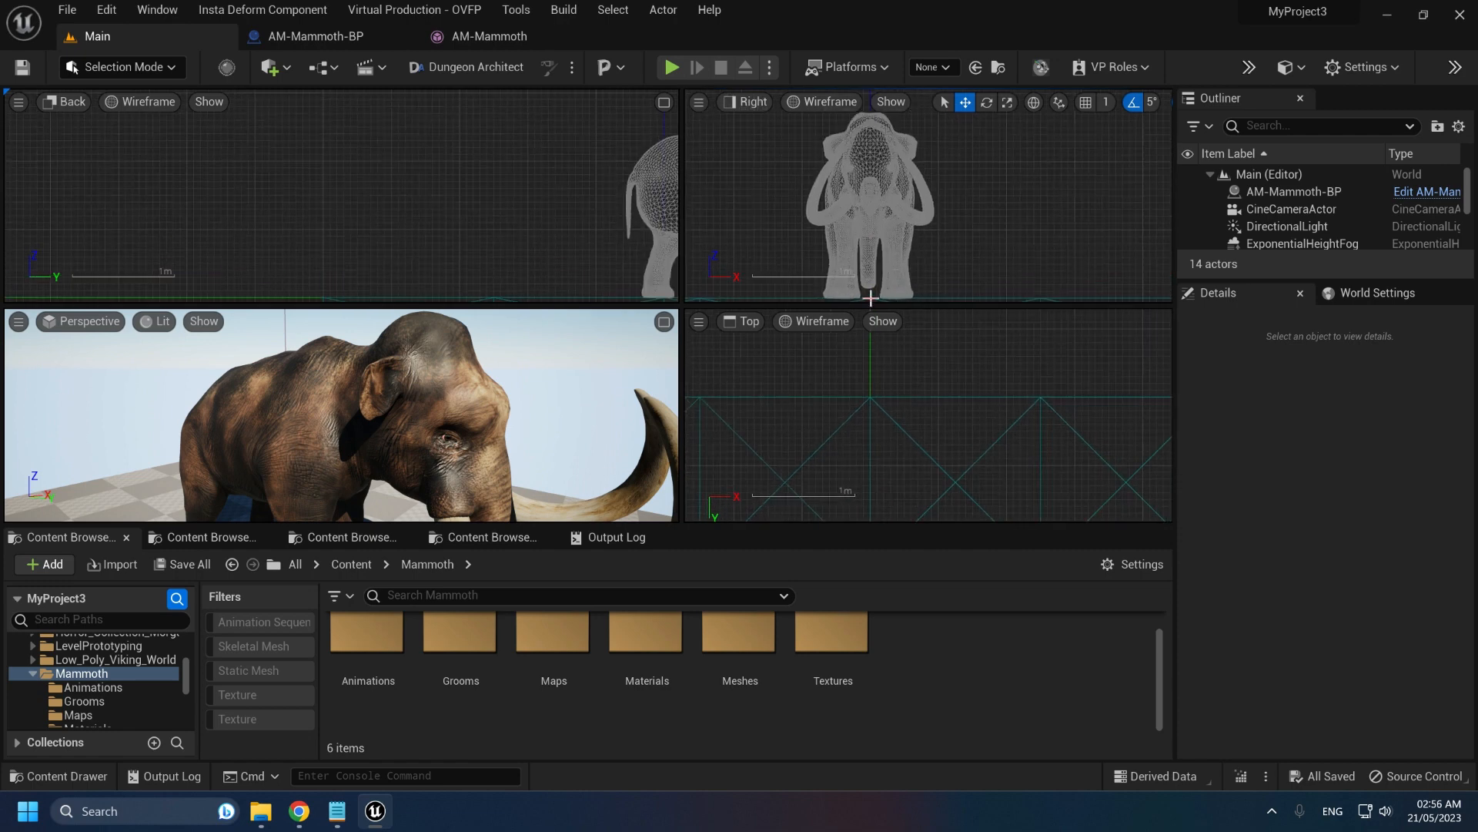
{"action": "middle_click_drag", "start_coordinate": [871, 297], "coordinate": [871, 112]}
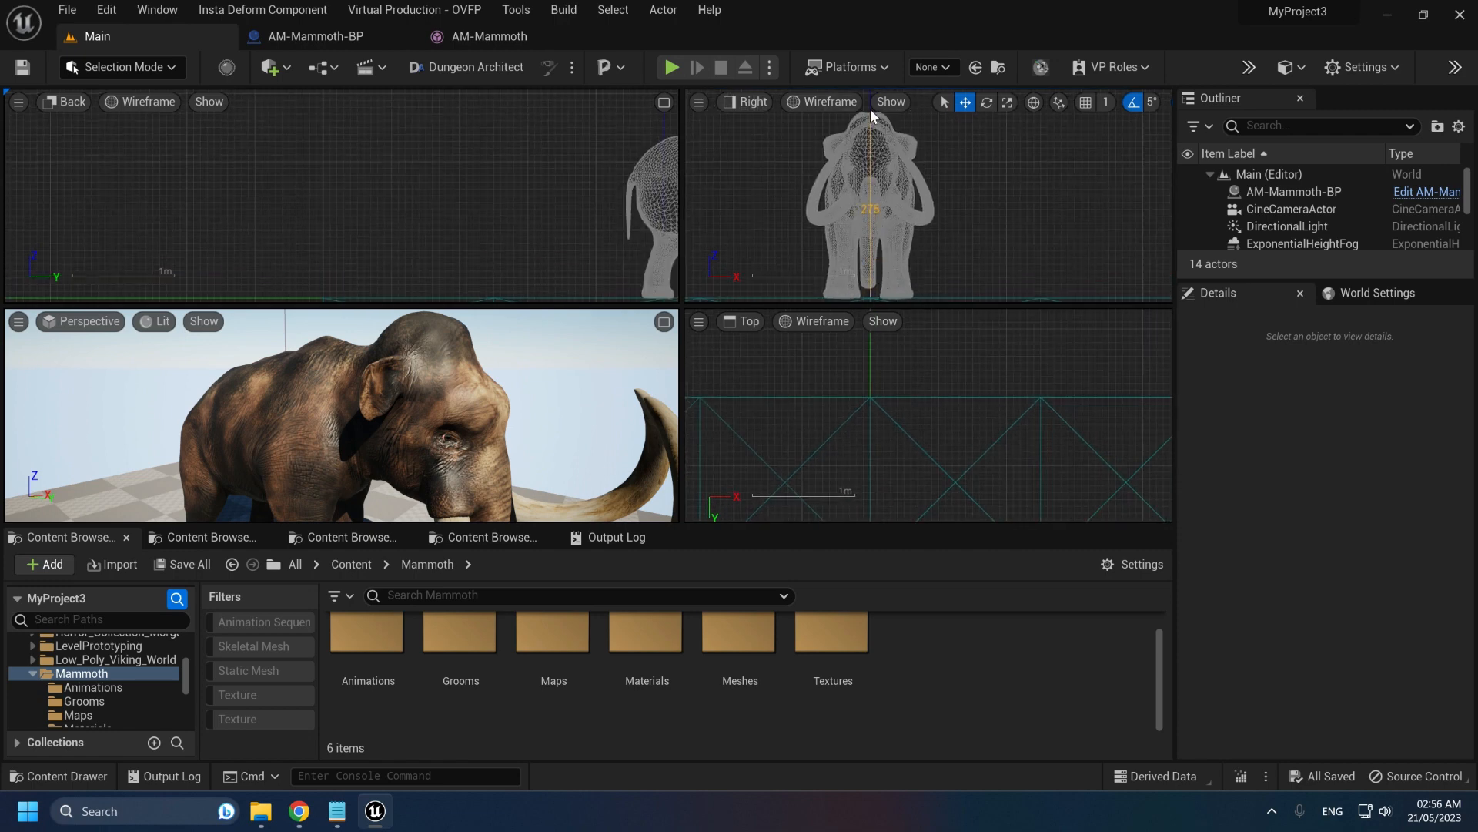
Measure the mammoth's length from tusks to rear in the Back view
{"action": "scroll", "coordinate": [575, 205], "scroll_direction": "down", "scroll_amount": 4}
{"action": "right_click_drag", "start_coordinate": [567, 202], "coordinate": [378, 209]}
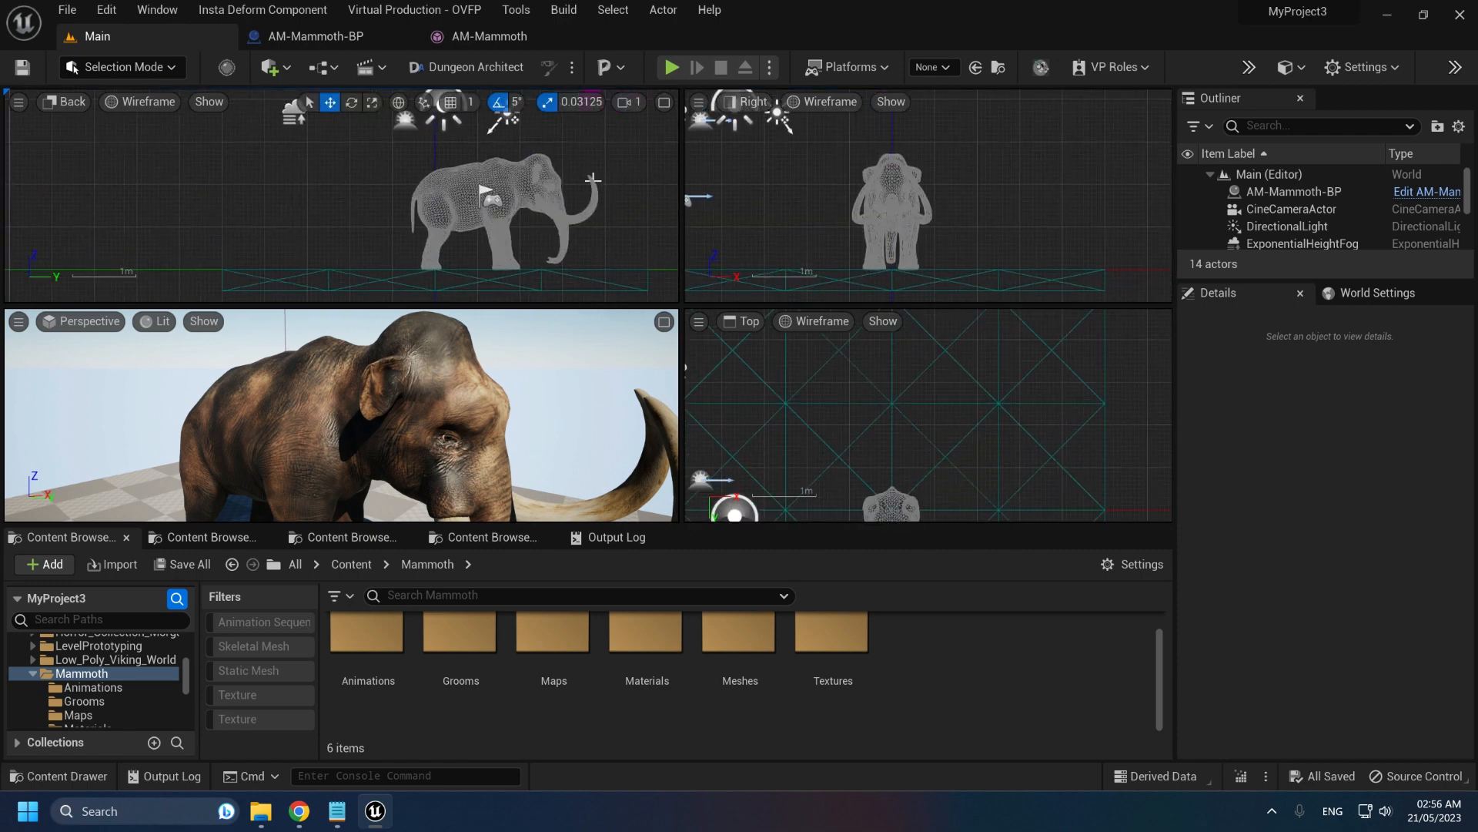
{"action": "middle_click_drag", "start_coordinate": [598, 195], "coordinate": [413, 202]}
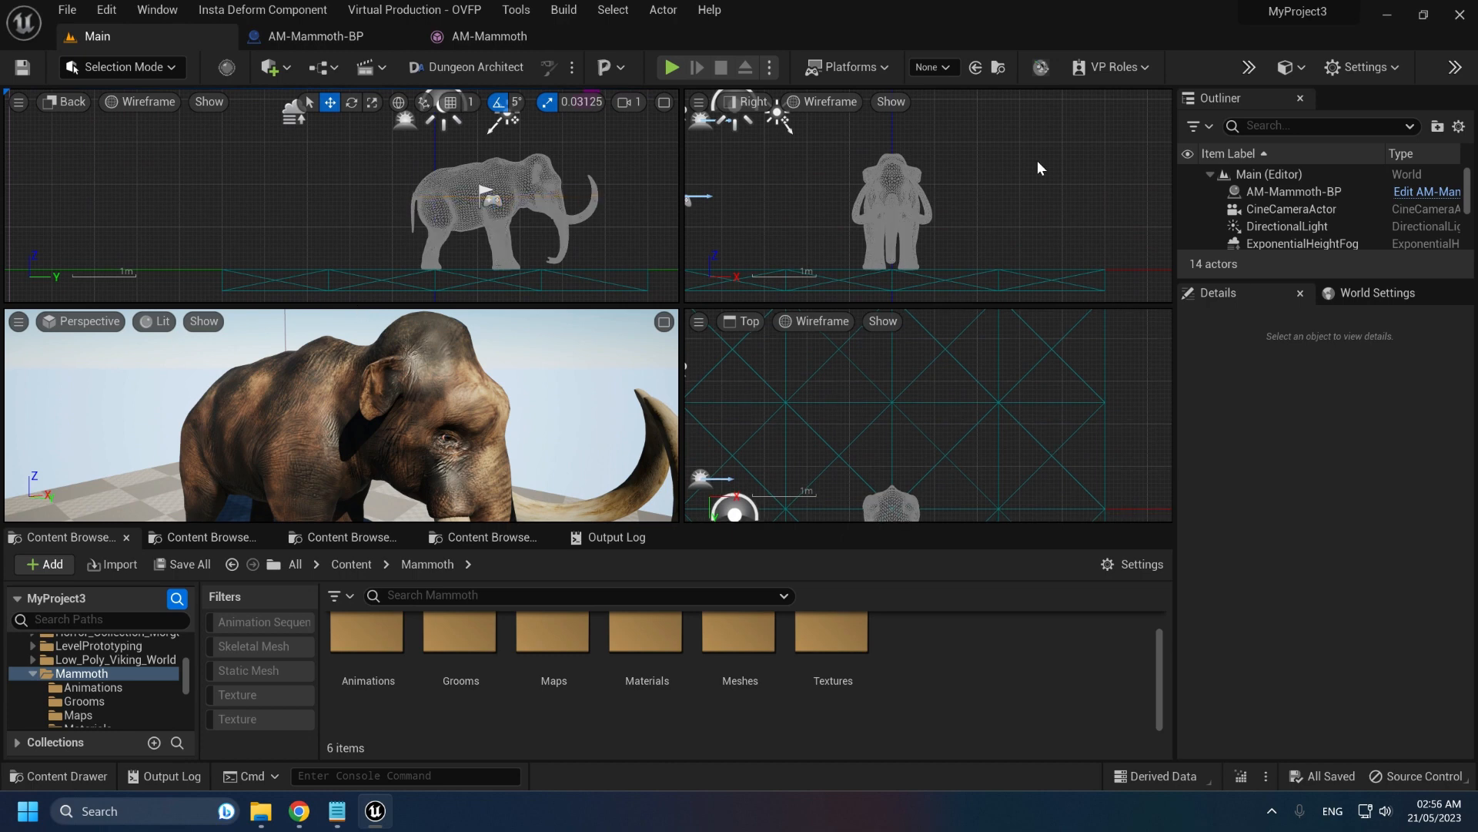
Maximize the perspective view, select the mammoth and inspect its head and body from the opposite side
{"action": "left_click", "coordinate": [663, 321]}
{"action": "left_click", "coordinate": [516, 295]}
{"action": "right_click_drag", "start_coordinate": [625, 336], "coordinate": [518, 310]}
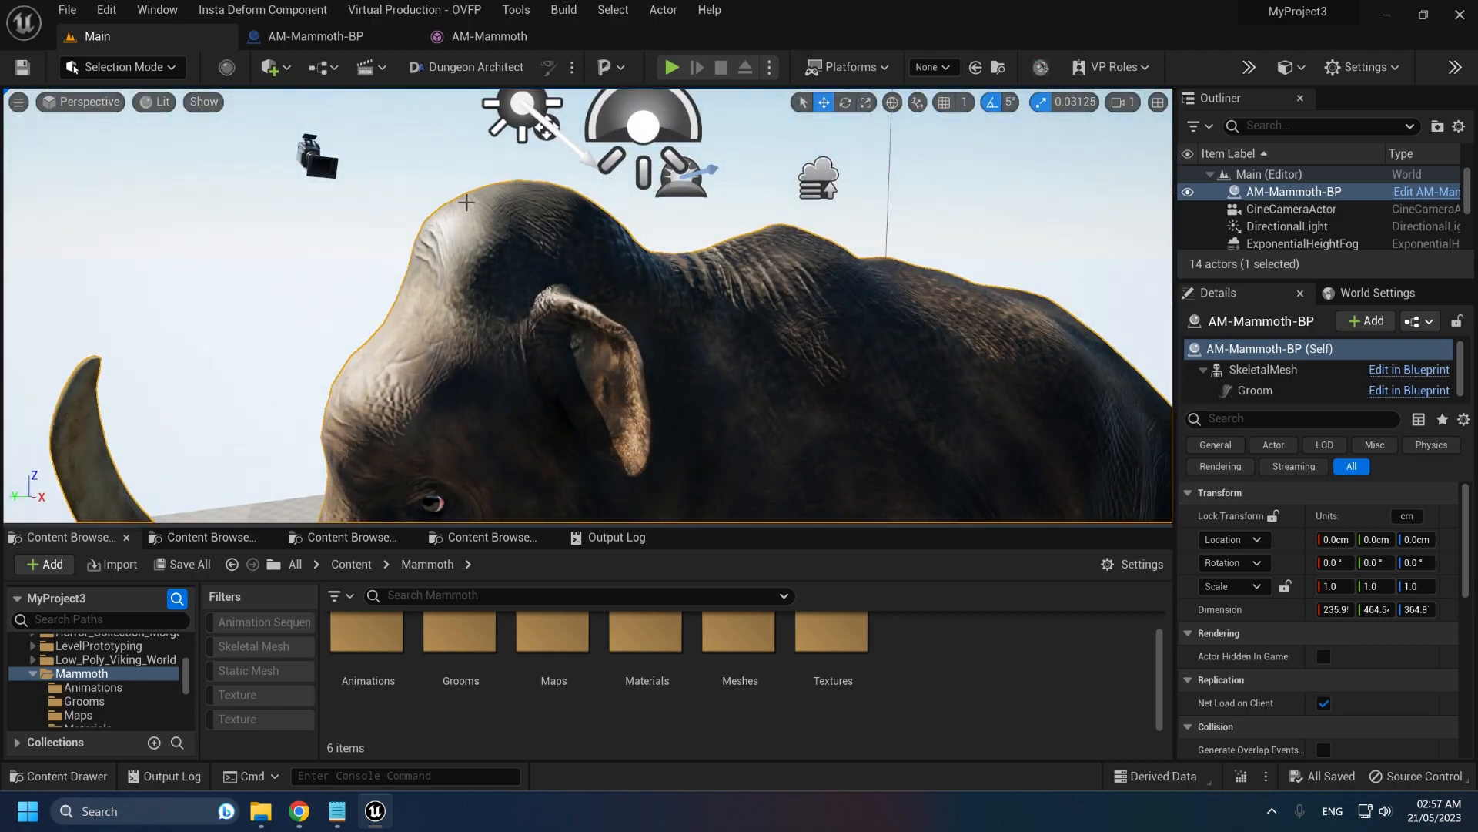
{"action": "right_click_drag", "start_coordinate": [467, 203], "coordinate": [539, 246]}
Inspect the mammoth's skin in Detail Lighting and Lighting Only modes, and return to Lit mode
{"action": "key", "text": "alt+5"}
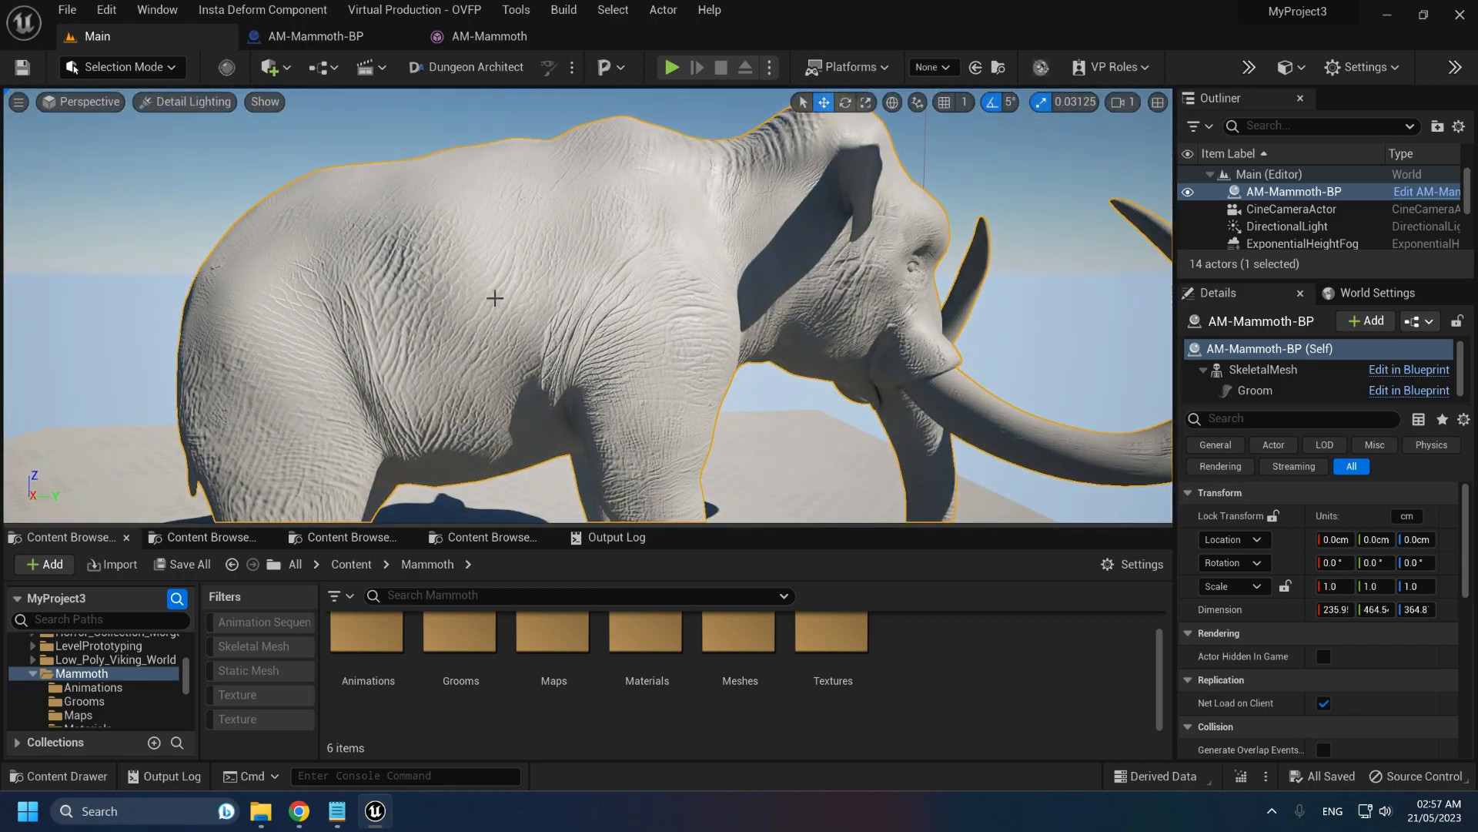
{"action": "key", "text": "alt+6"}
{"action": "mouse_move", "coordinate": [524, 300]}
{"action": "right_mouse_down"}
{"action": "mouse_move", "coordinate": [531, 338]}
{"action": "mouse_move", "coordinate": [501, 316]}
{"action": "mouse_move", "coordinate": [431, 308]}
{"action": "mouse_move", "coordinate": [347, 342]}
{"action": "mouse_move", "coordinate": [308, 339]}
{"action": "mouse_move", "coordinate": [270, 301]}
{"action": "mouse_move", "coordinate": [616, 316]}
{"action": "mouse_move", "coordinate": [647, 285]}
{"action": "mouse_move", "coordinate": [608, 331]}
{"action": "mouse_move", "coordinate": [536, 300]}
{"action": "mouse_move", "coordinate": [469, 239]}
{"action": "right_mouse_up"}
{"action": "right_click", "coordinate": [536, 301]}
{"action": "key", "text": "alt+4"}
Open the AM-Mammoth mesh editor, preview LOD 0 and return the preview to LOD Auto
{"action": "left_click", "coordinate": [490, 36]}
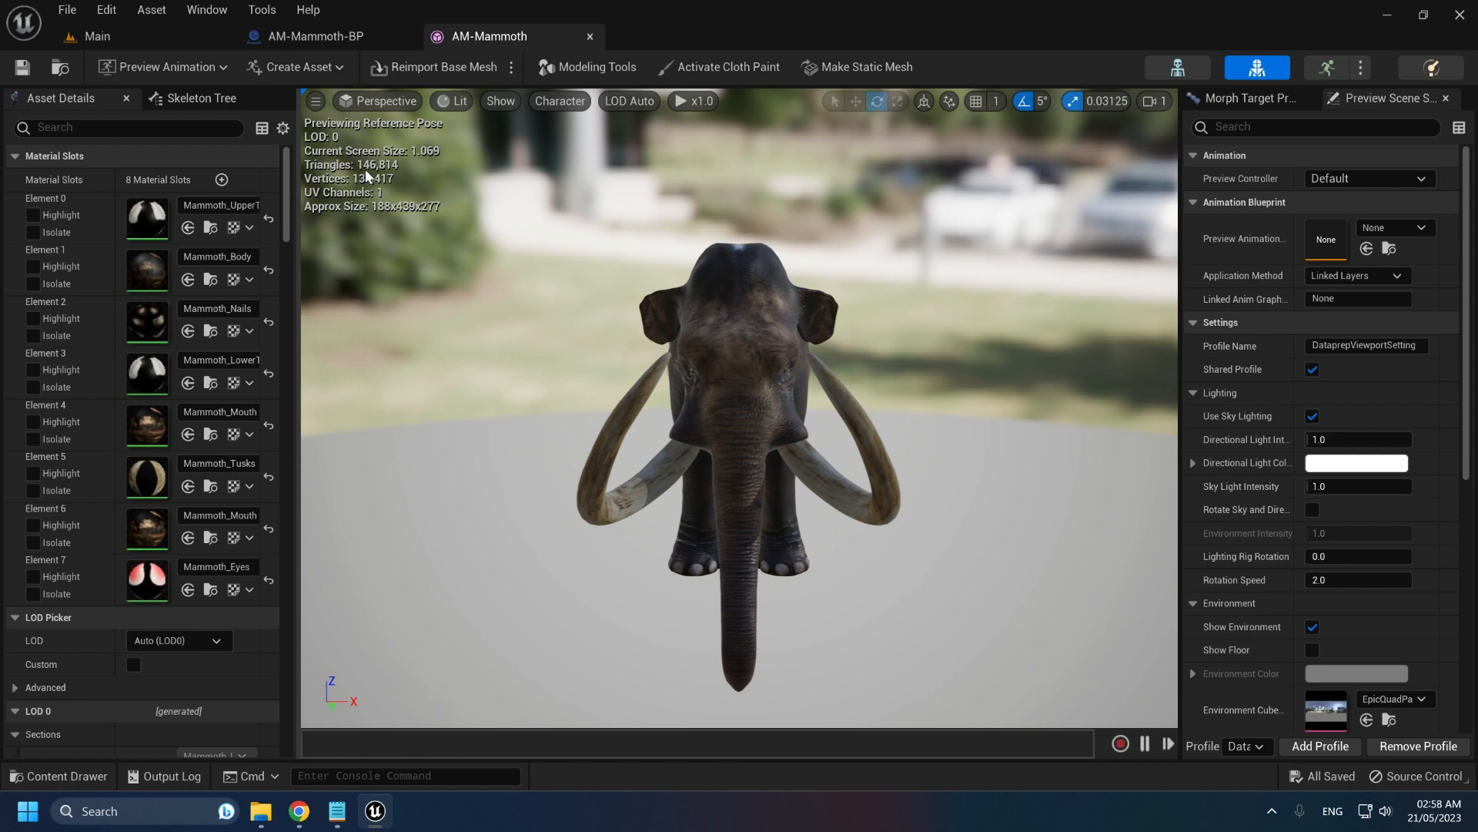
{"action": "left_click", "coordinate": [631, 102]}
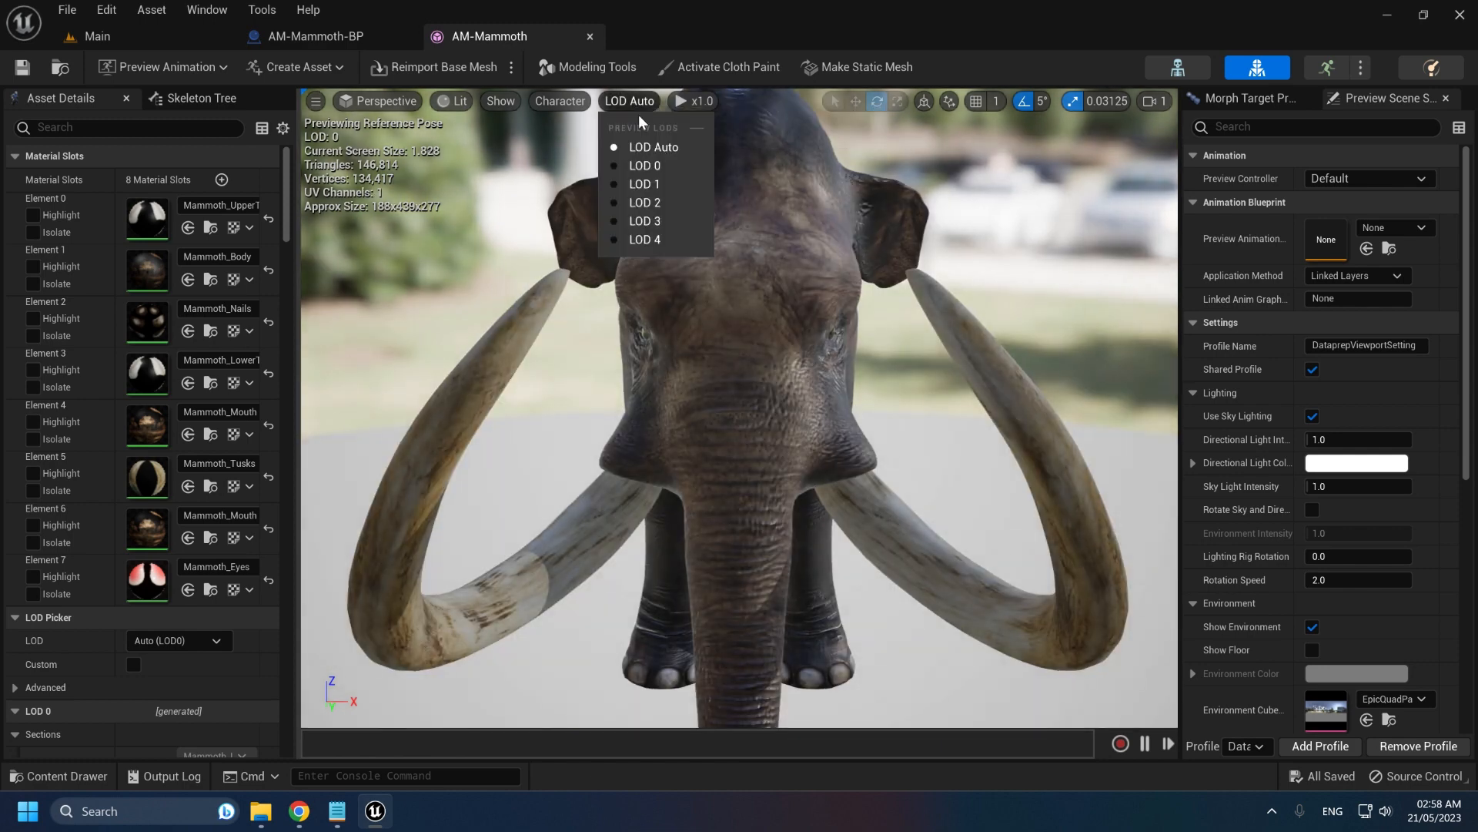
{"action": "left_click", "coordinate": [643, 164]}
{"action": "left_click", "coordinate": [625, 102]}
{"action": "left_click", "coordinate": [641, 147]}
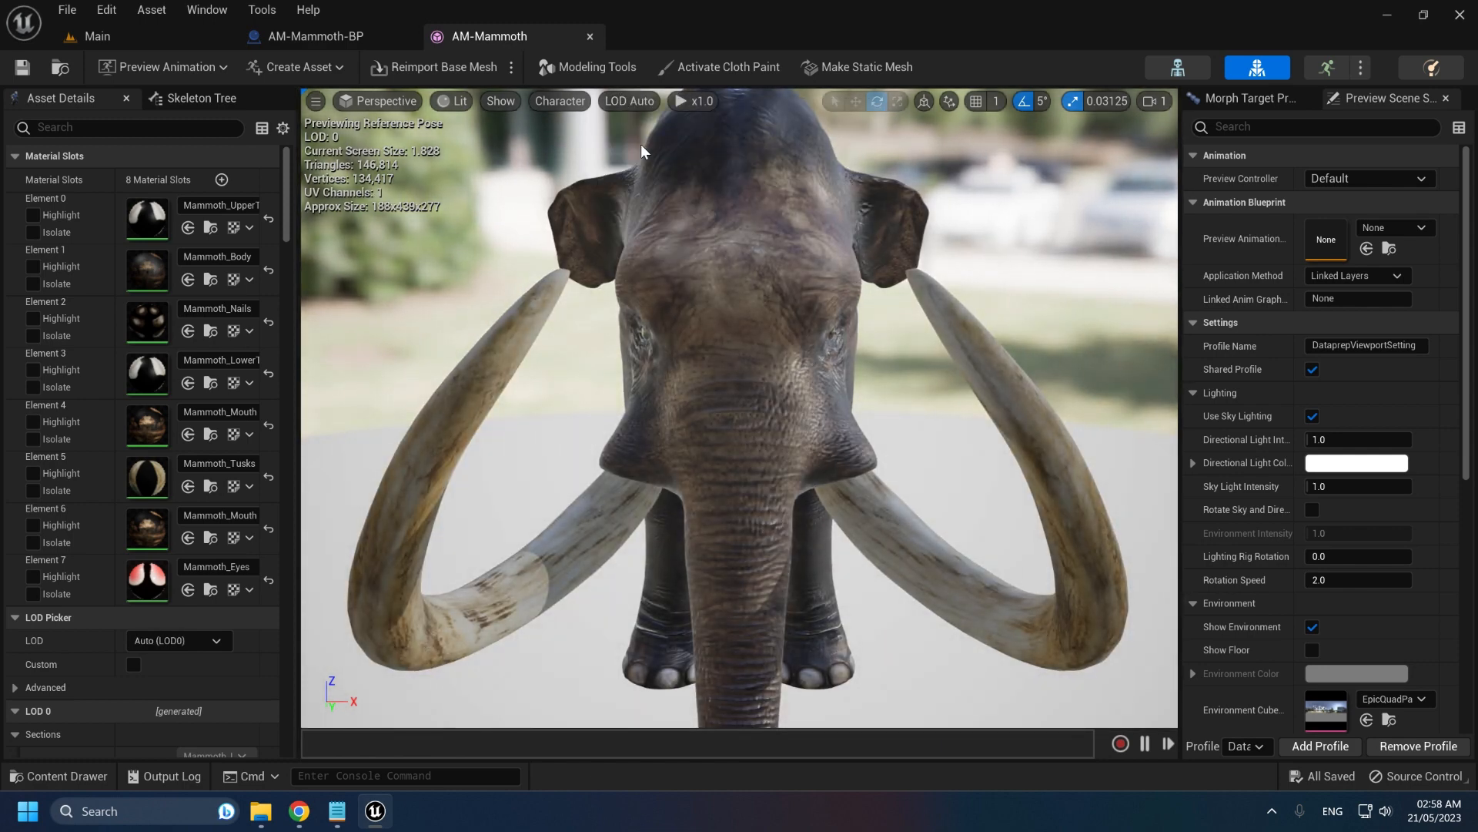
Display the mammoth mesh in Wireframe mode and force the preview to LOD 4 to inspect its reduced topology
{"action": "right_click_drag", "start_coordinate": [641, 213], "coordinate": [504, 188]}
{"action": "key", "text": "alt+3"}
{"action": "key", "text": "alt+2"}
{"action": "key", "text": "d"}
{"action": "key", "text": "s"}
{"action": "key", "text": "s"}
{"action": "key", "text": "w"}
{"action": "left_click", "coordinate": [666, 100]}
{"action": "left_click", "coordinate": [678, 245]}
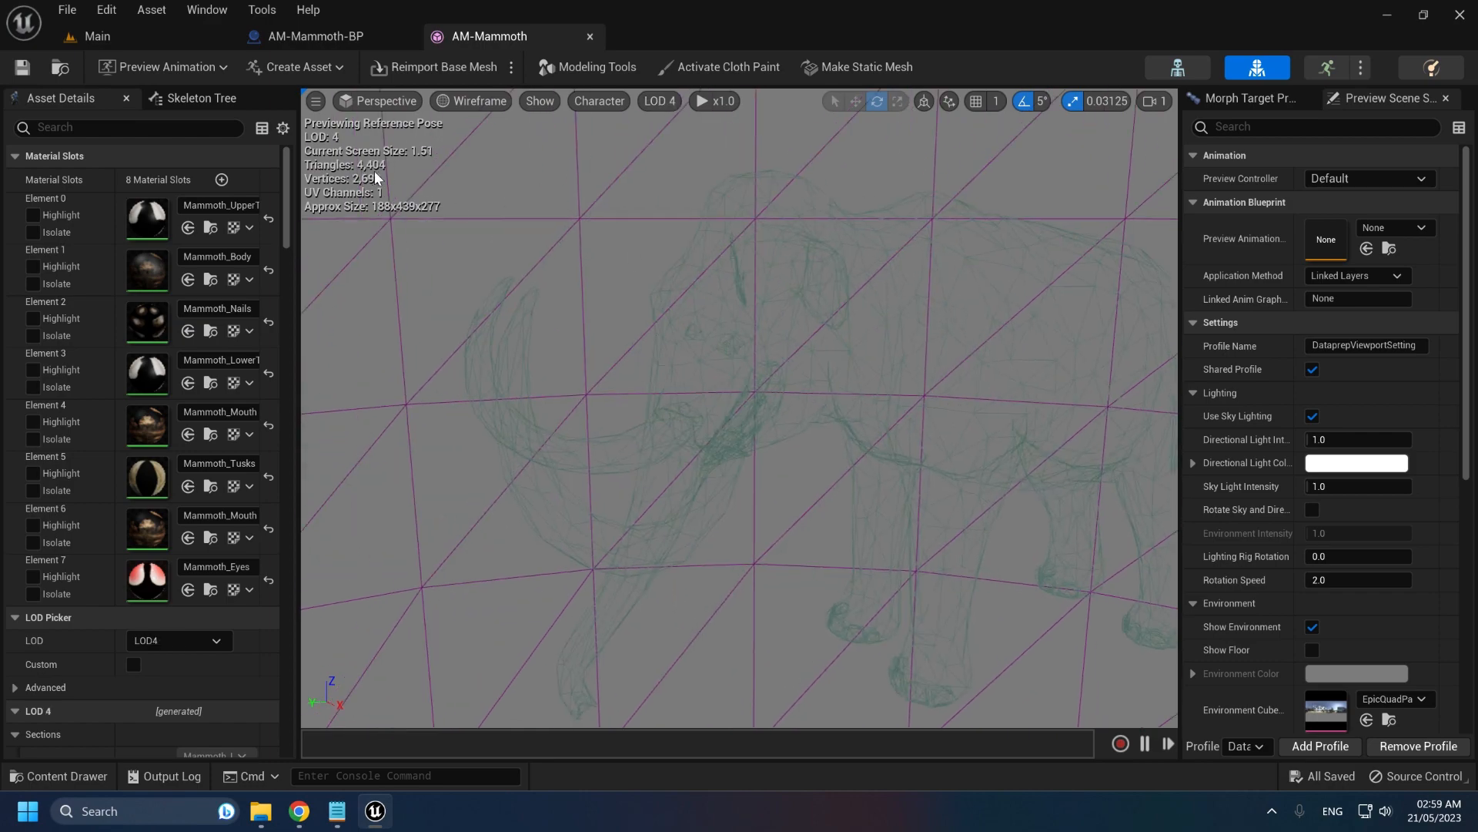
{"action": "right_click_drag", "start_coordinate": [634, 152], "coordinate": [650, 160]}
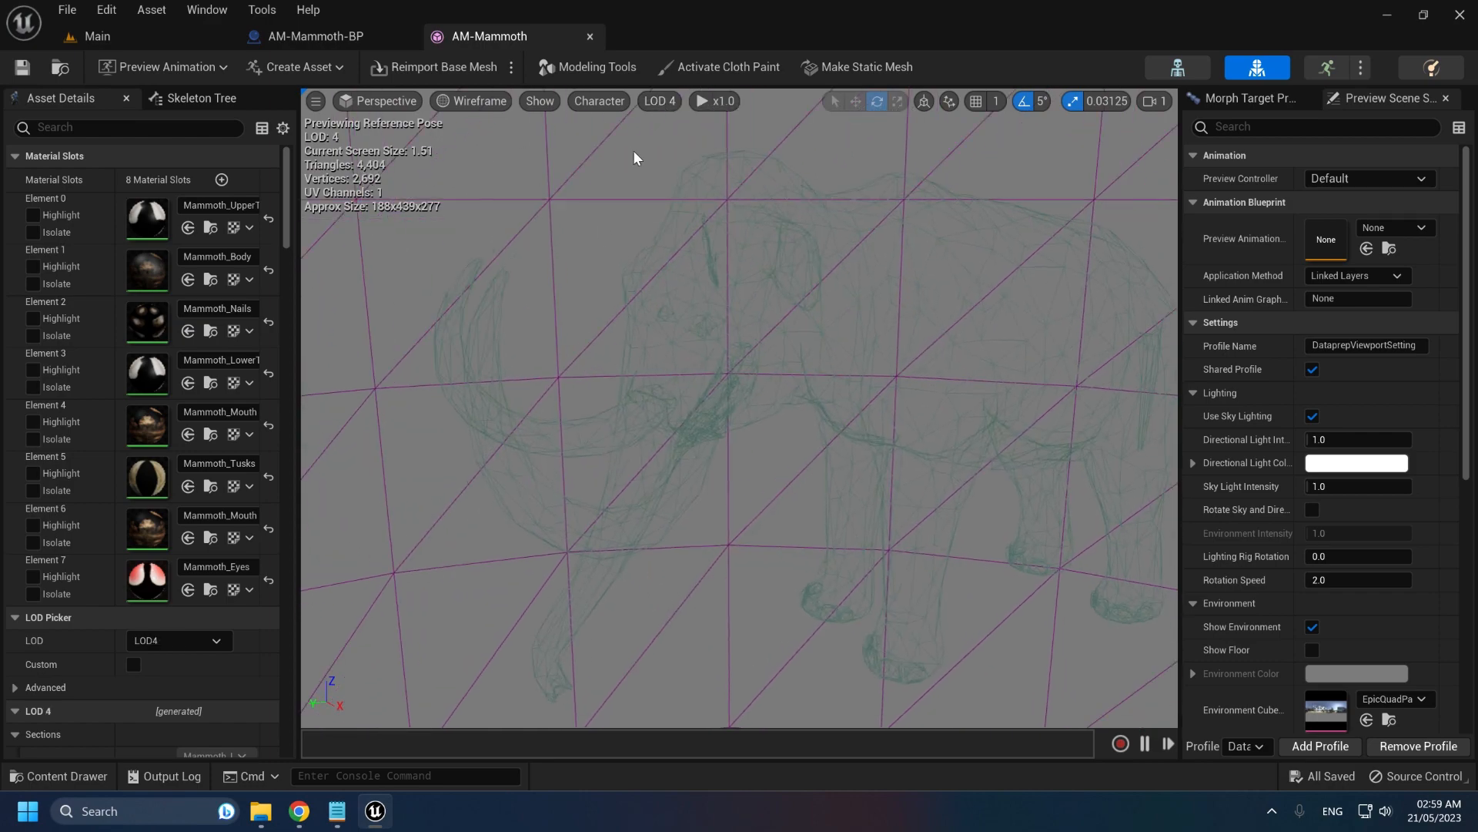
Return the preview to Lit mode at LOD 0 and inspect the mammoth's head, tusks and legs
{"action": "key", "text": "alt+3"}
{"action": "mouse_move", "coordinate": [650, 165]}
{"action": "left_mouse_down", "text": "alt"}
{"action": "mouse_move", "coordinate": [778, 165]}
{"action": "mouse_move", "coordinate": [655, 154]}
{"action": "left_mouse_up", "text": "alt"}
{"action": "key", "text": "alt+4"}
{"action": "left_click", "coordinate": [620, 101]}
{"action": "left_click", "coordinate": [670, 165]}
{"action": "scroll", "coordinate": [739, 408], "scroll_direction": "up", "scroll_amount": 5}
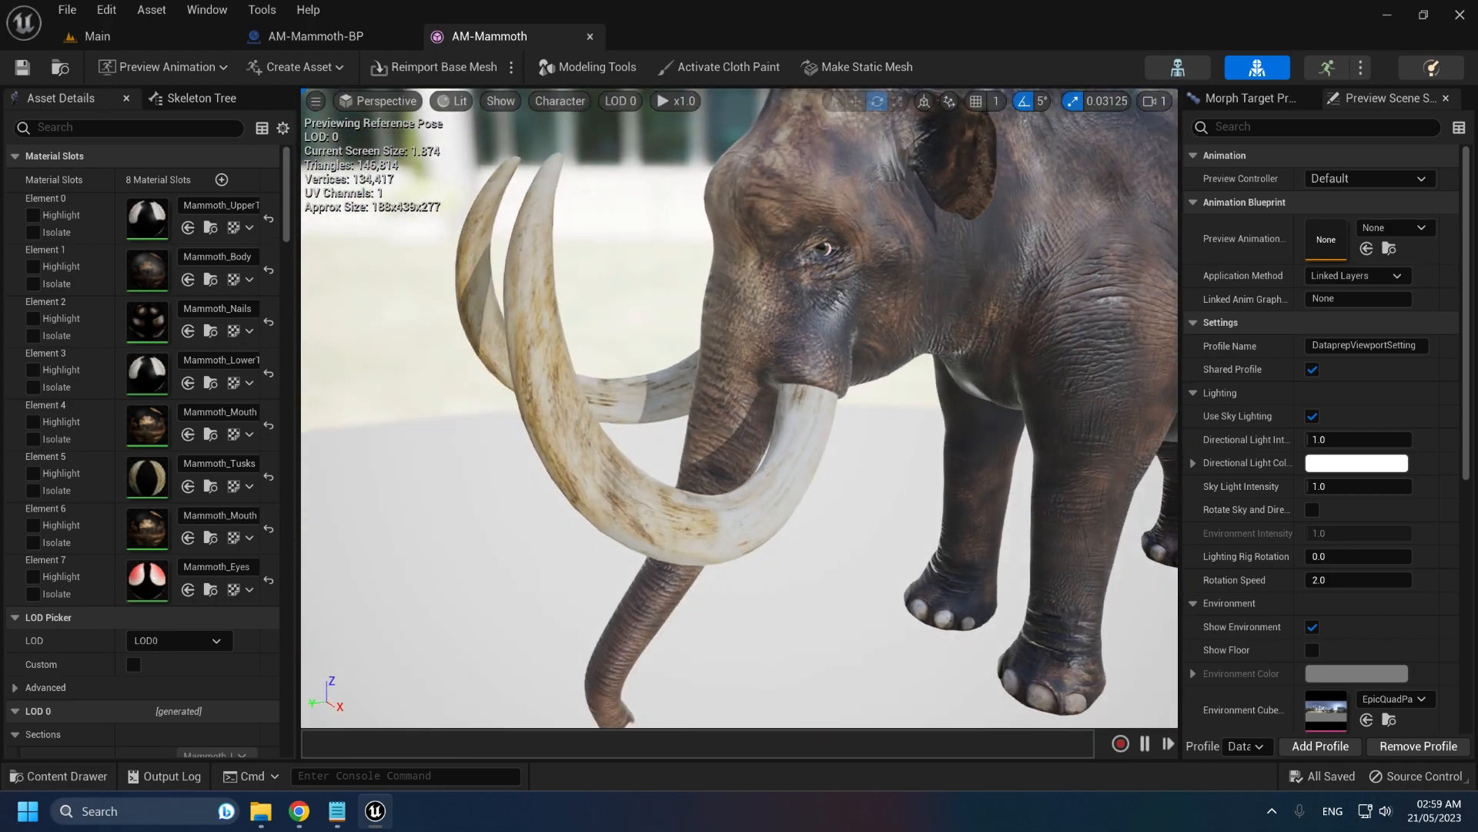
{"action": "scroll", "coordinate": [654, 181], "scroll_direction": "down", "scroll_amount": 3}
{"action": "right_click_drag", "start_coordinate": [654, 181], "coordinate": [654, 138]}
{"action": "scroll", "coordinate": [620, 181], "scroll_direction": "up", "scroll_amount": 1}
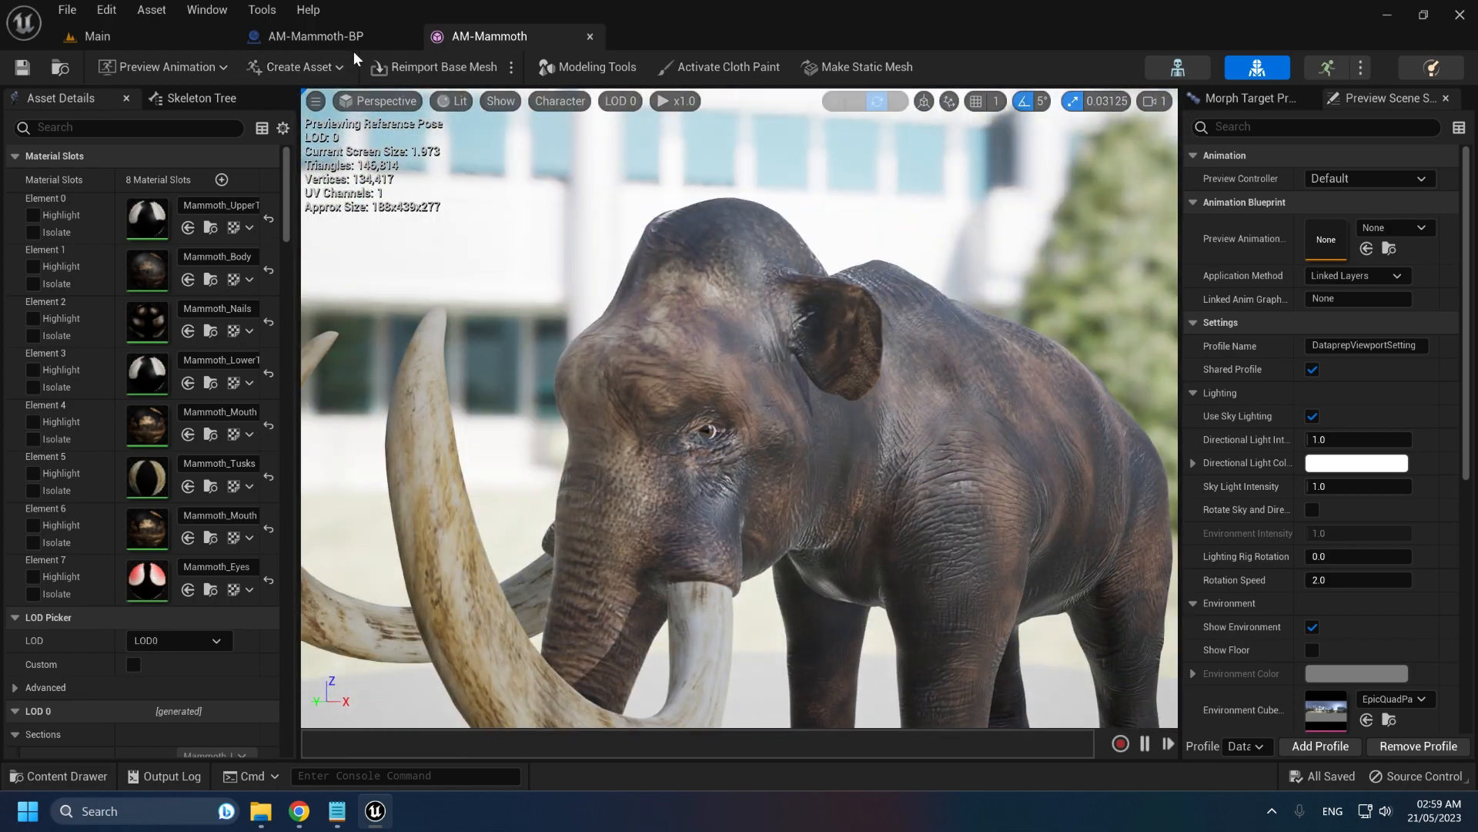
Inspect the LOD 0 mesh in Wireframe and Unlit modes
{"action": "left_click_drag", "start_coordinate": [620, 181], "coordinate": [693, 162], "text": "alt"}
{"action": "key", "text": "alt+2"}
{"action": "key", "text": "alt+3"}
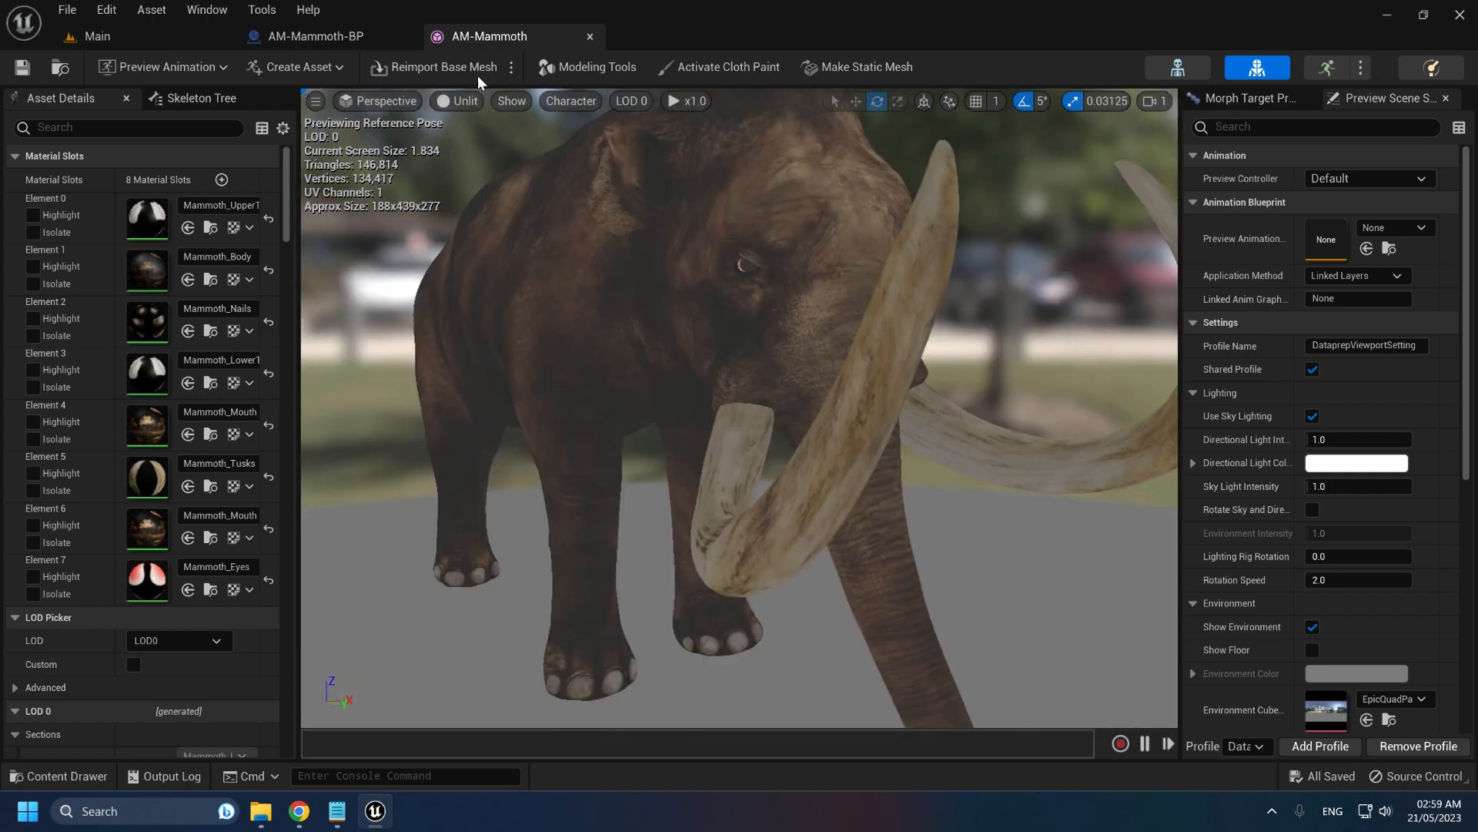
Preview LOD 4 in Lit and Lighting Only modes to examine the simplified body and tusks
{"action": "left_click", "coordinate": [633, 101]}
{"action": "left_click", "coordinate": [654, 239]}
{"action": "key", "text": "alt+4"}
{"action": "key", "text": "alt+6"}
{"action": "left_click_drag", "start_coordinate": [590, 223], "coordinate": [539, 173], "text": "alt"}
Set the mammoth preview back to LOD 0 in Lit mode
{"action": "left_click", "coordinate": [675, 100]}
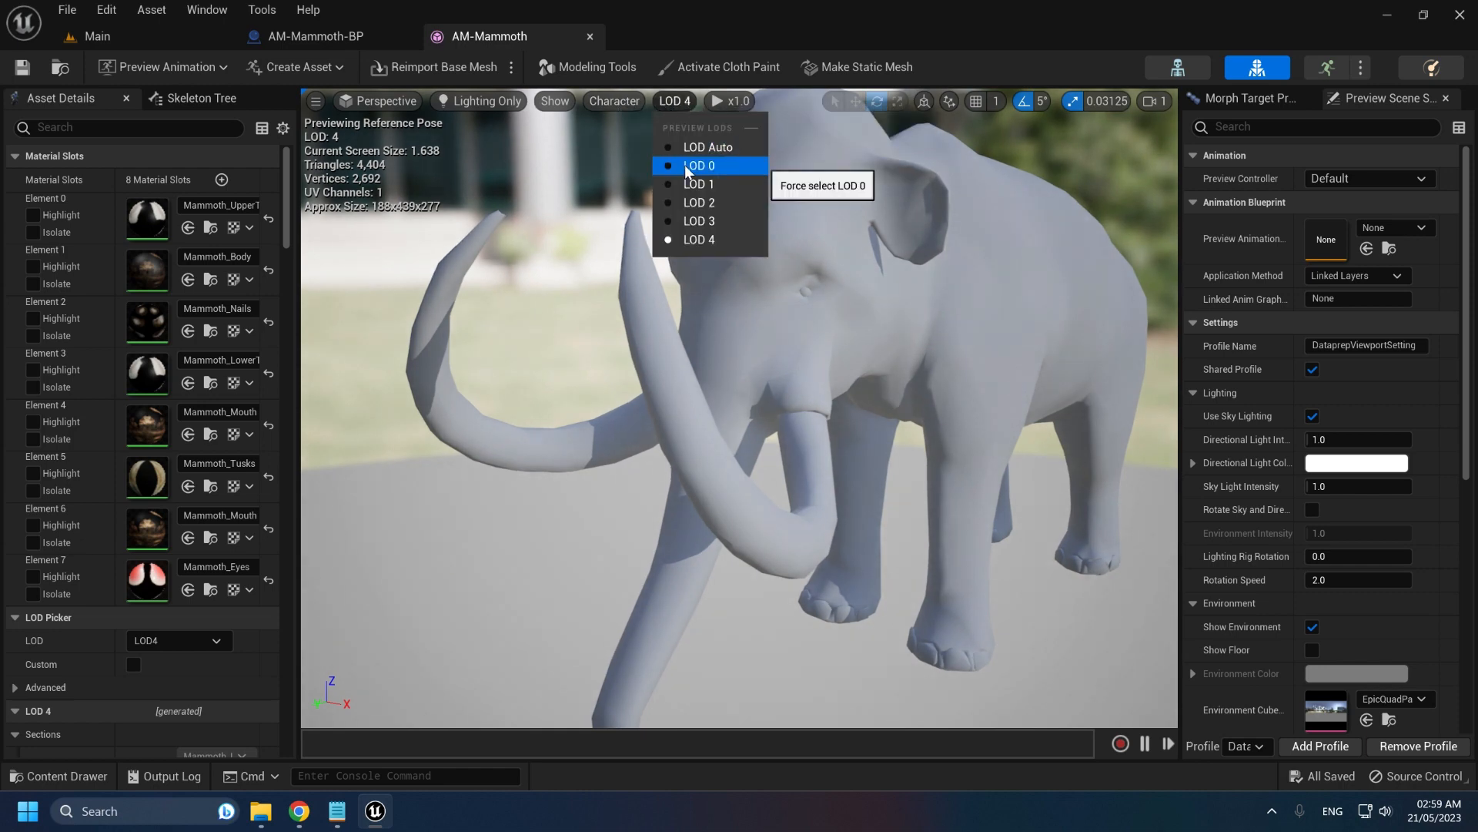
{"action": "left_click", "coordinate": [684, 166]}
{"action": "key", "text": "alt+4"}
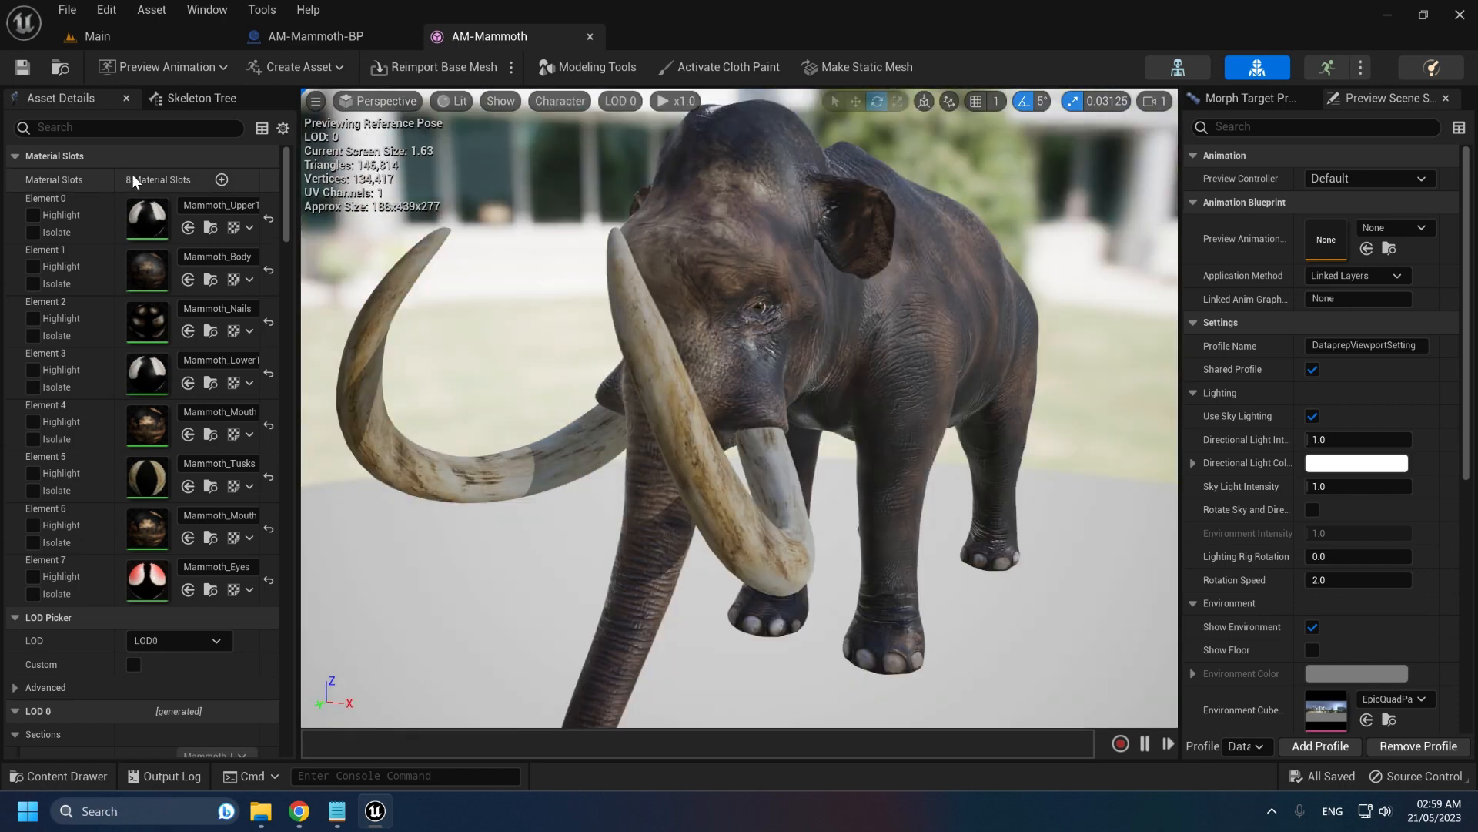
Review the mammoth's material slots and the LOD section settings in the asset details
{"action": "scroll", "coordinate": [197, 224], "scroll_direction": "down", "scroll_amount": 9}
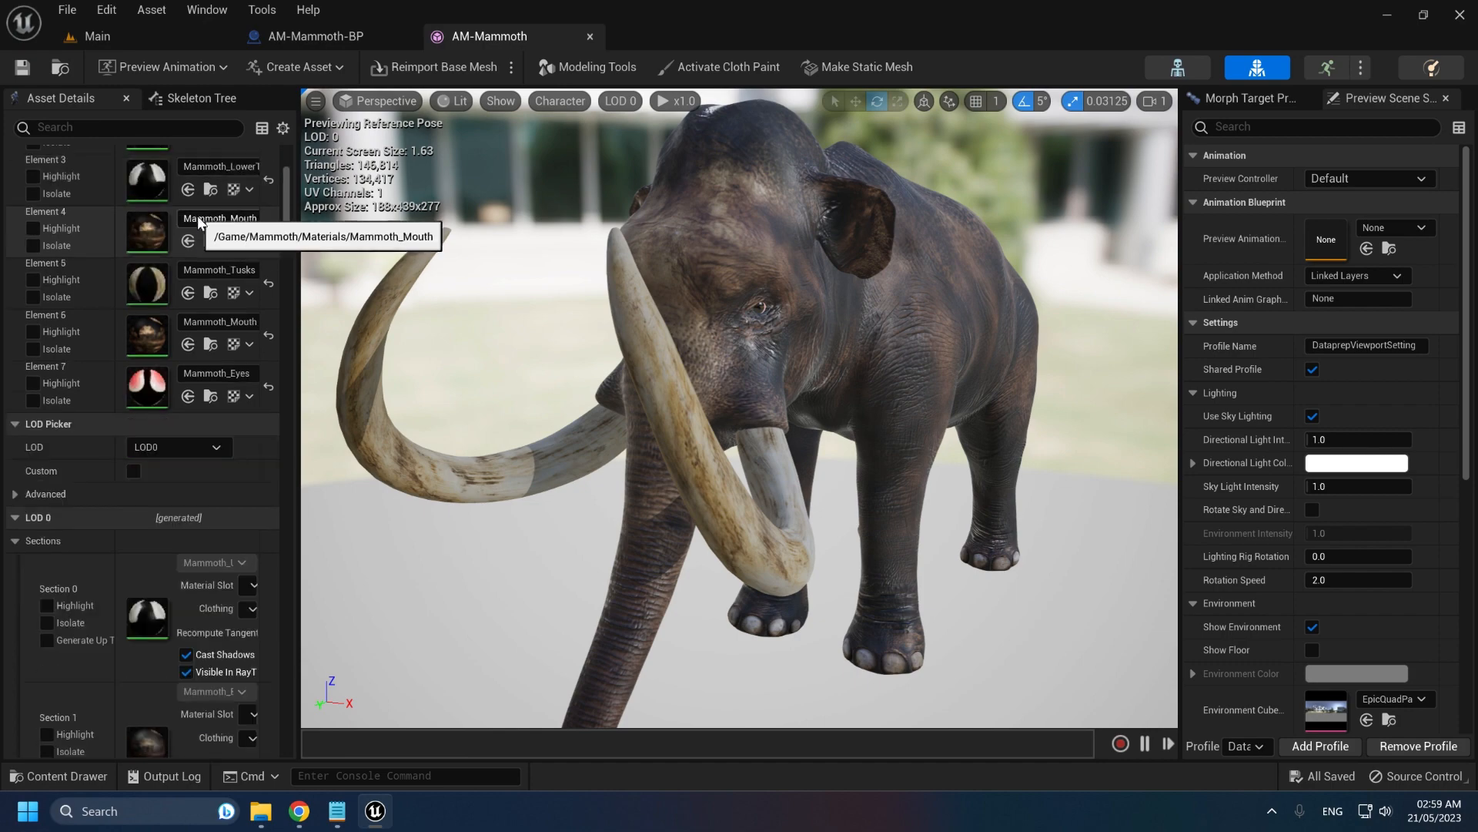
{"action": "scroll", "coordinate": [196, 214], "scroll_direction": "up", "scroll_amount": 9}
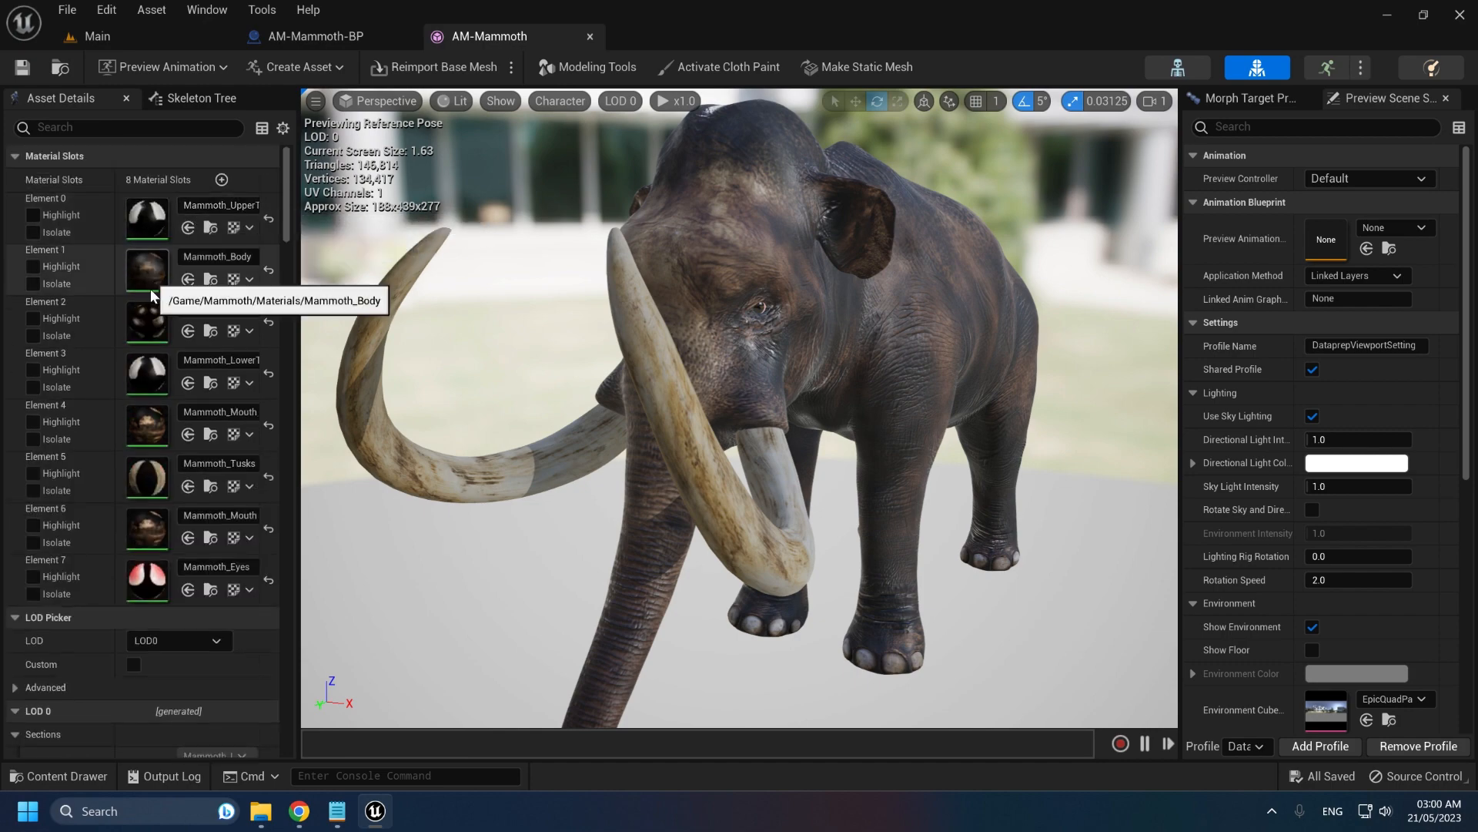
{"action": "scroll", "coordinate": [276, 237], "scroll_direction": "down", "scroll_amount": 8}
{"action": "scroll", "coordinate": [276, 237], "scroll_direction": "down", "scroll_amount": 5}
{"action": "scroll", "coordinate": [276, 130], "scroll_direction": "up", "scroll_amount": 15}
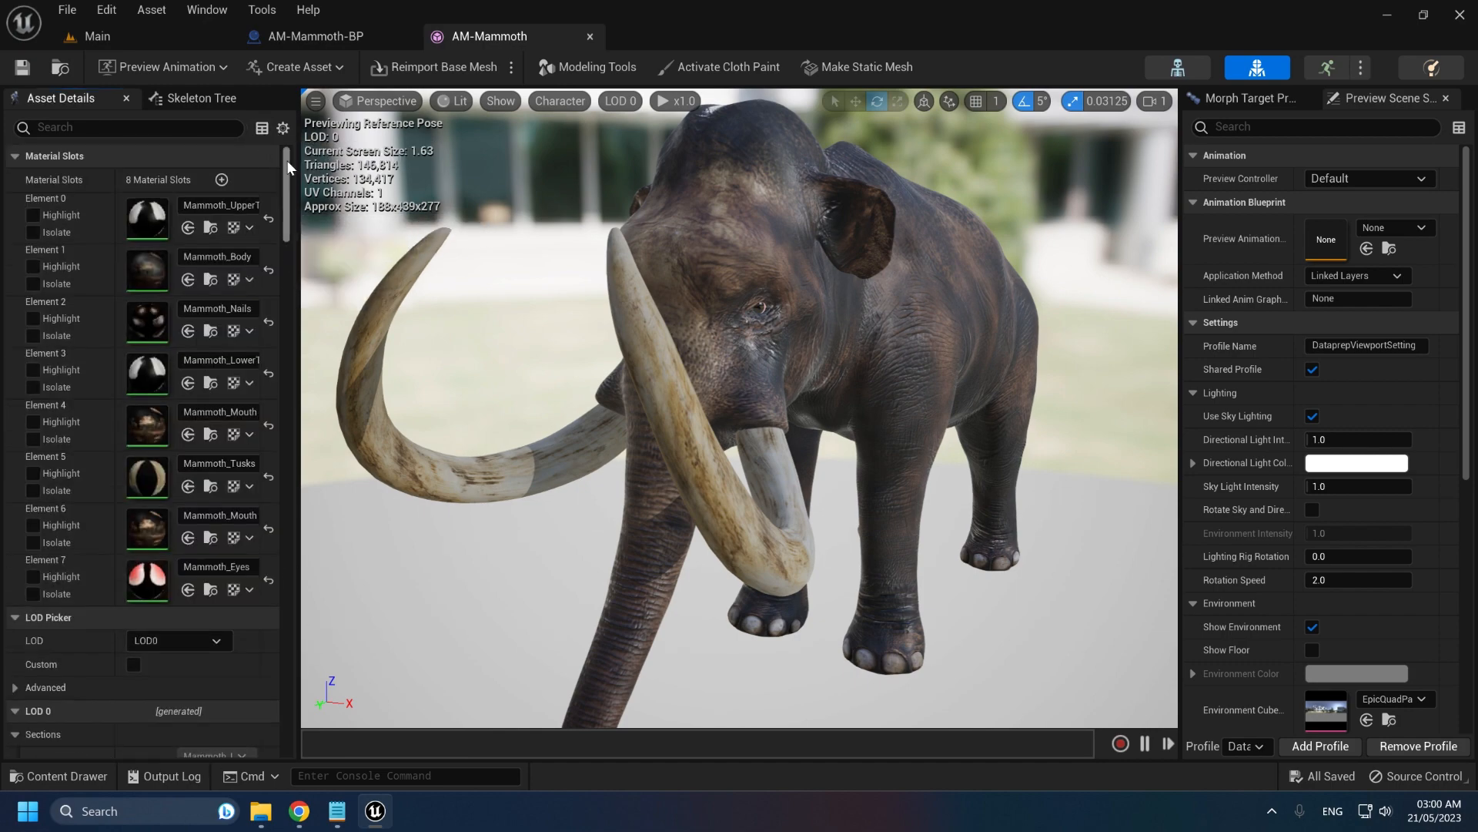
{"action": "scroll", "coordinate": [244, 248], "scroll_direction": "down", "scroll_amount": 4}
{"action": "scroll", "coordinate": [235, 274], "scroll_direction": "up", "scroll_amount": 4}
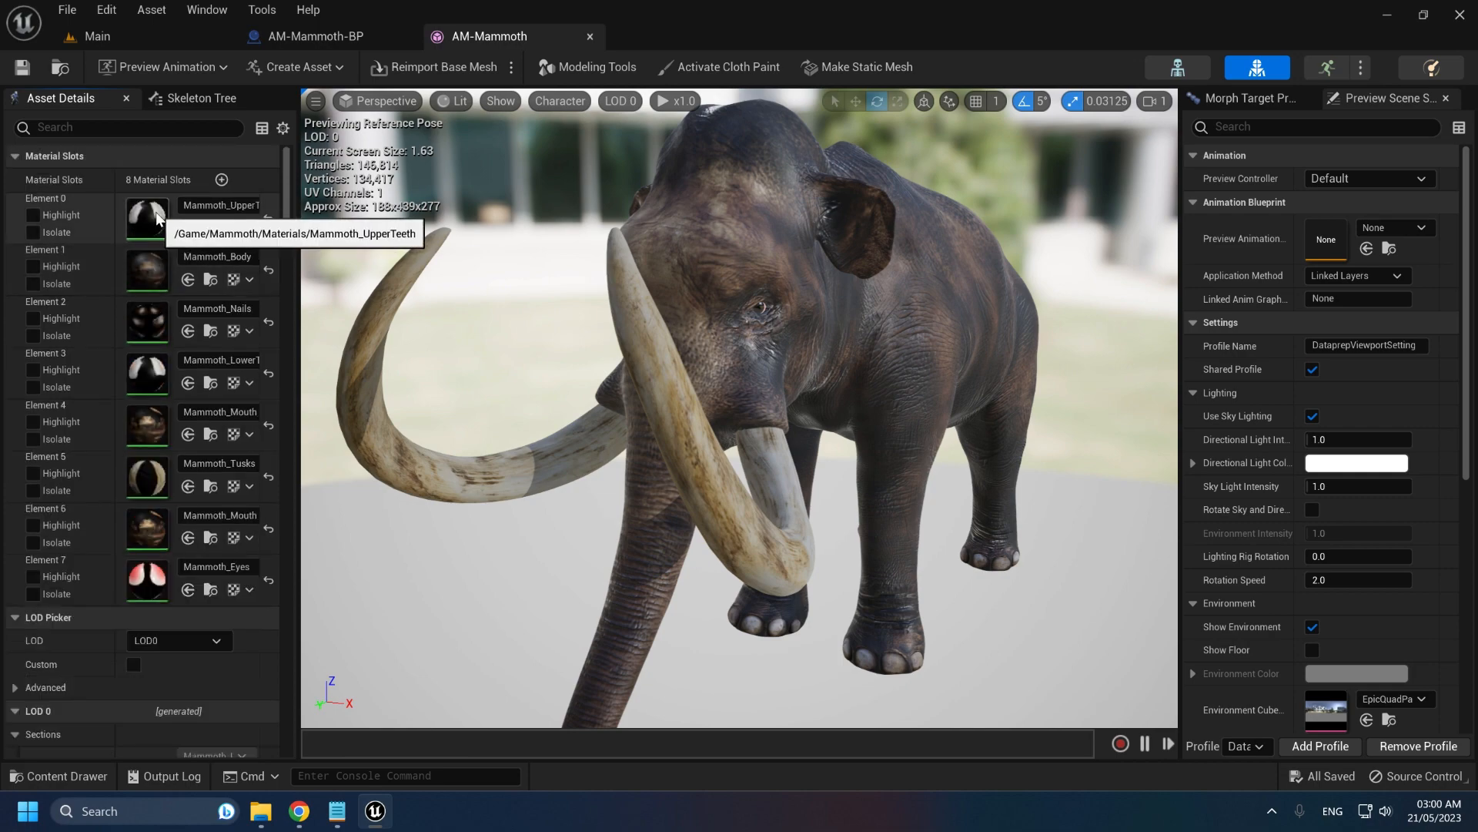
Isolate the Mammoth_UpperTeeth material, show the full mesh again, and isolate the Mammoth_Nails material
{"action": "left_click", "coordinate": [33, 231]}
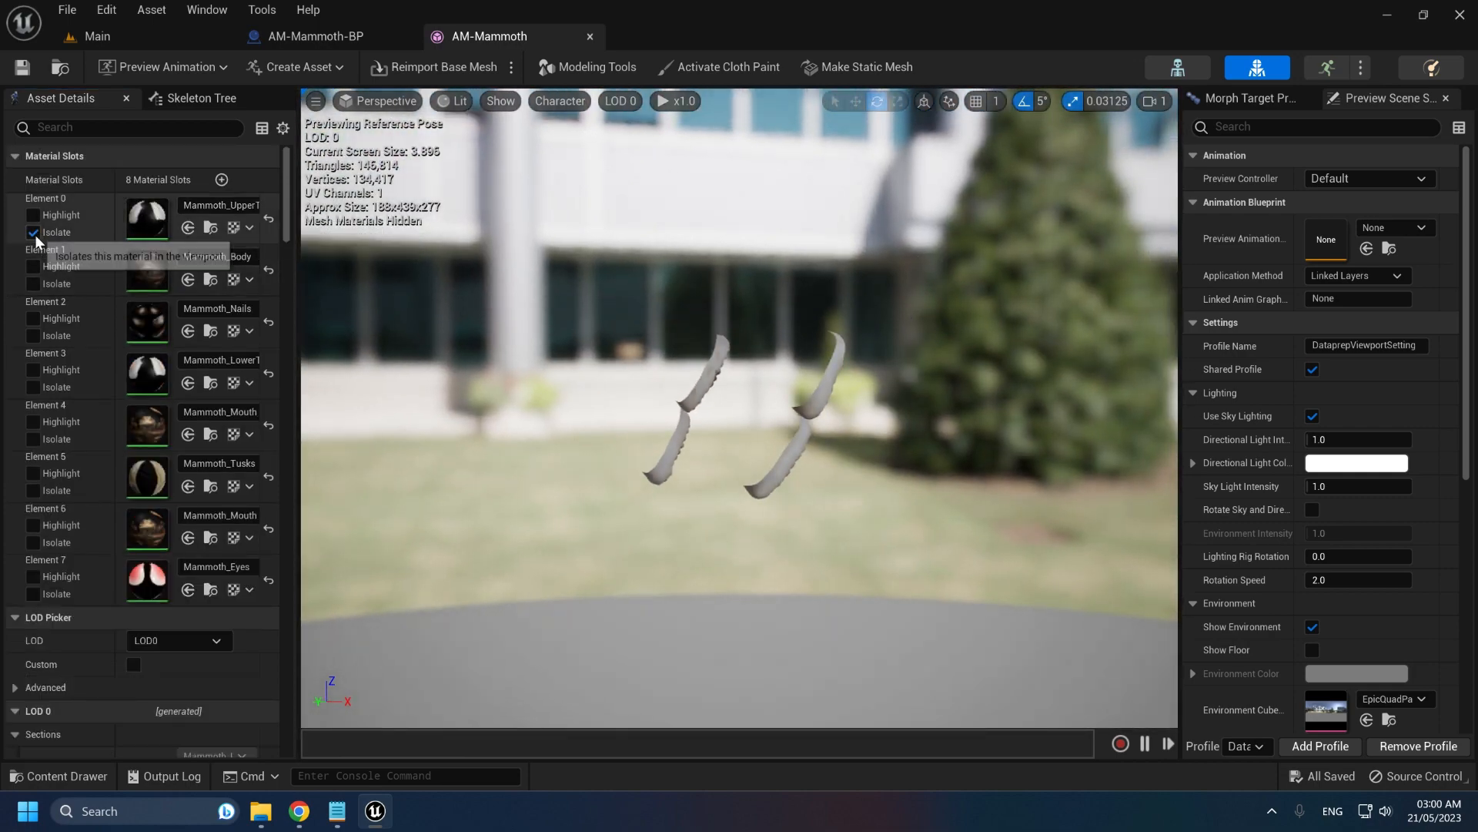
{"action": "left_click", "coordinate": [33, 232]}
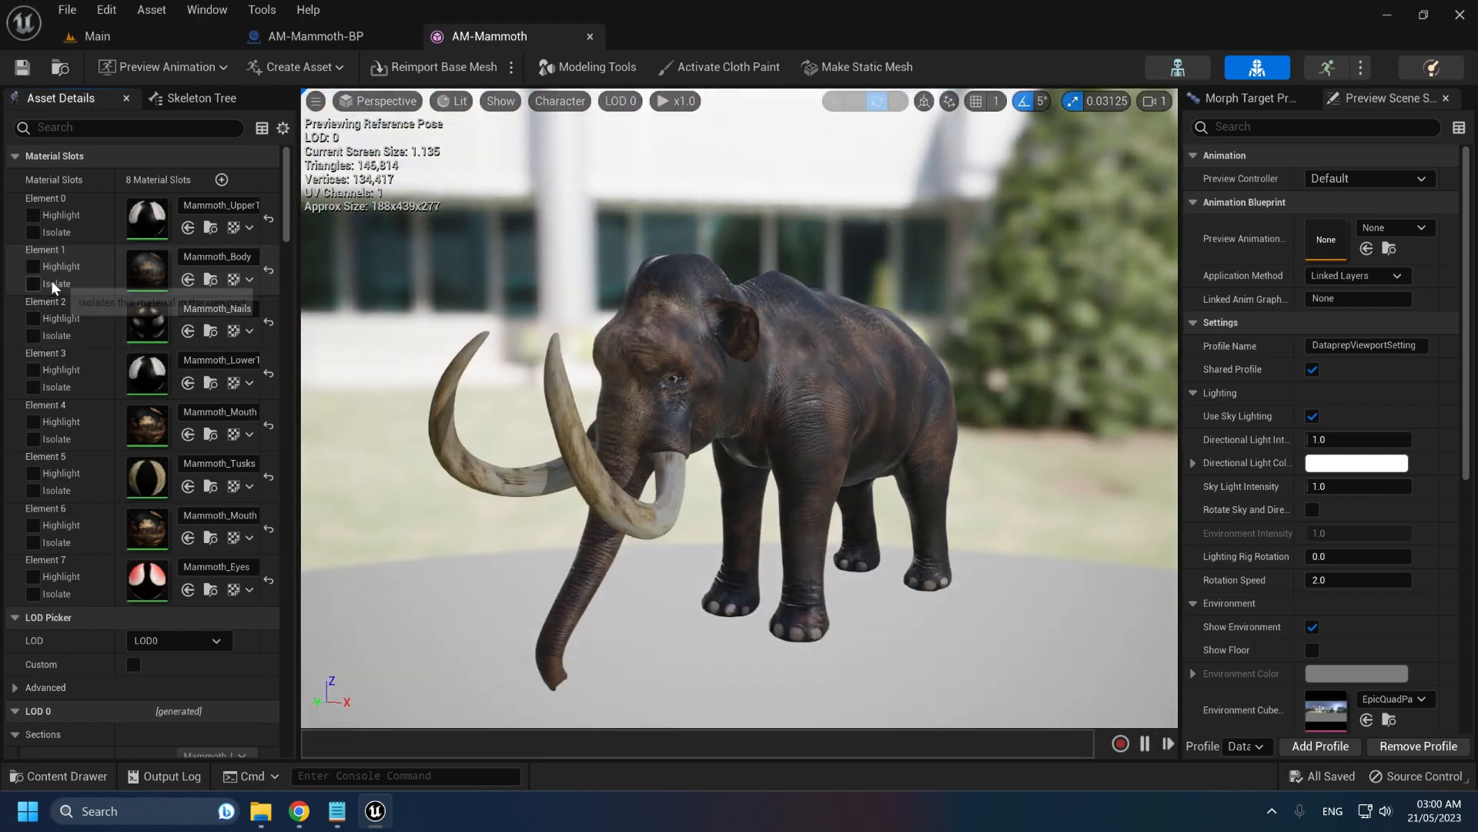
{"action": "left_click", "coordinate": [33, 335]}
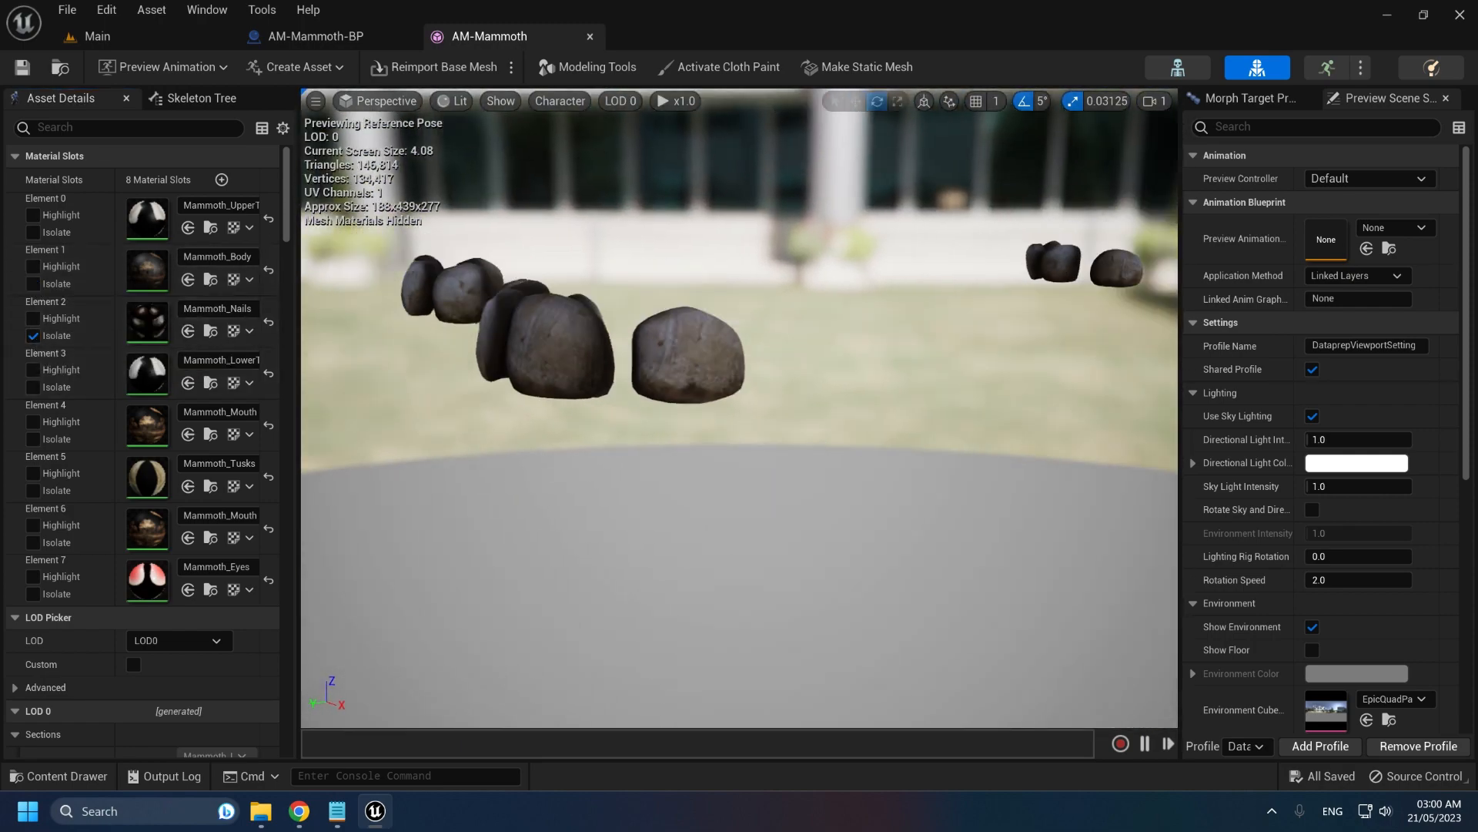
Isolate the lower teeth, the Element 4 mouth material and the tusks in turn to examine each part alone
{"action": "left_click", "coordinate": [33, 387]}
{"action": "left_click", "coordinate": [33, 439]}
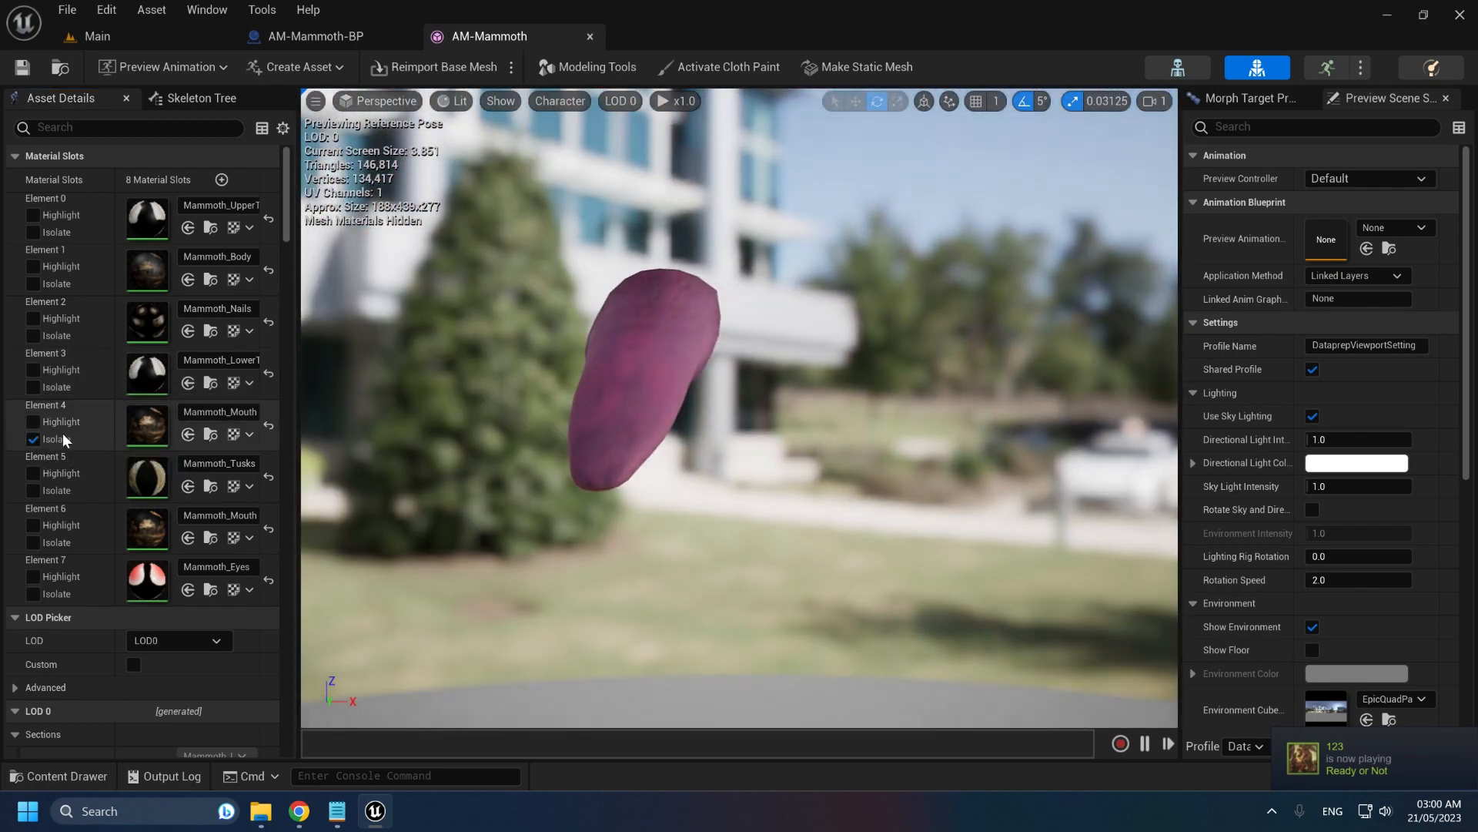
{"action": "left_click", "coordinate": [34, 439]}
{"action": "left_click", "coordinate": [33, 490]}
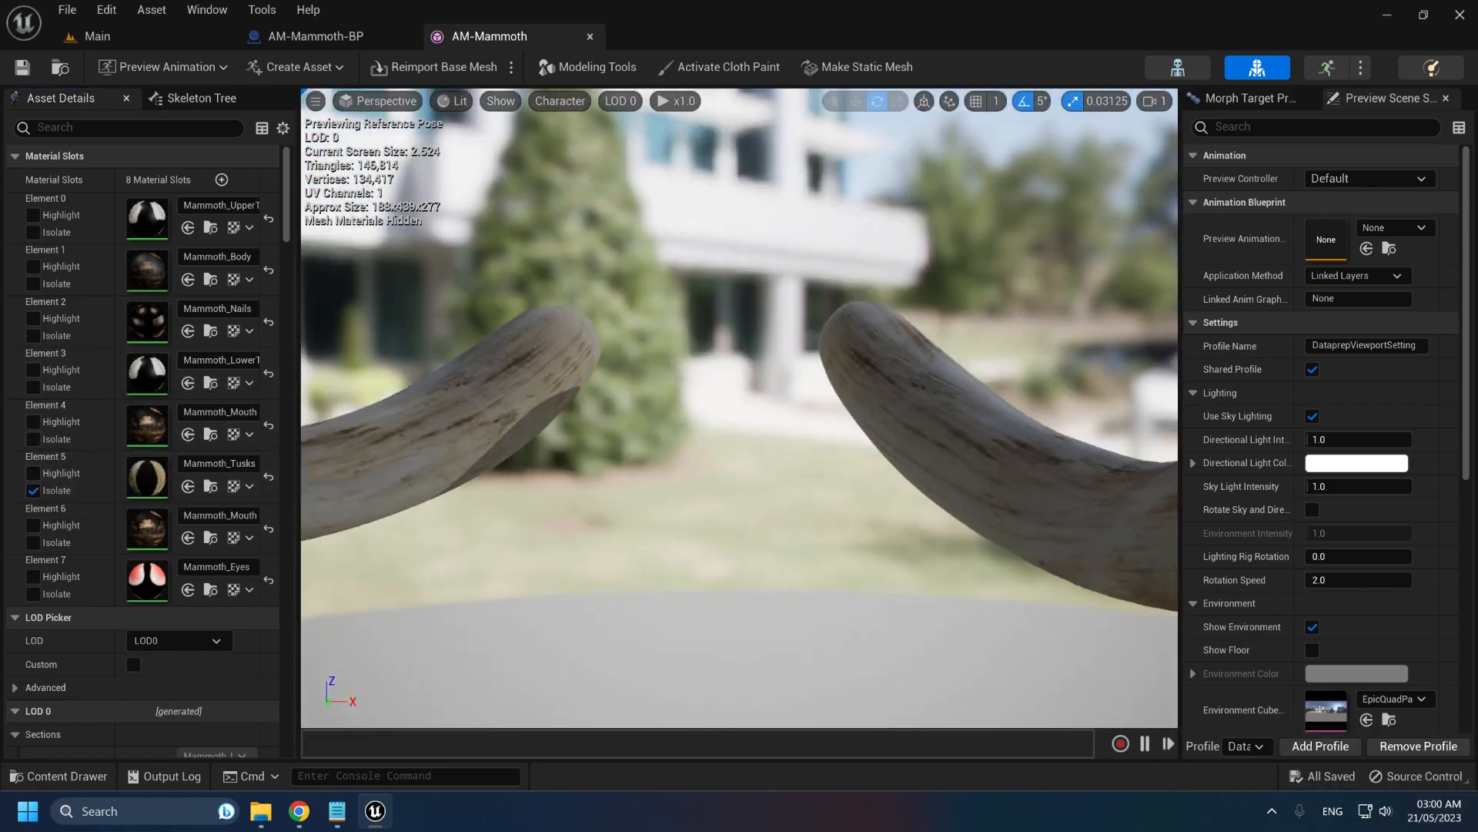
Isolate the Element 6 mouth material and Mammoth_Eyes in turn, and show the full mesh again
{"action": "left_click", "coordinate": [33, 489]}
{"action": "left_click", "coordinate": [33, 542]}
{"action": "left_click", "coordinate": [33, 594]}
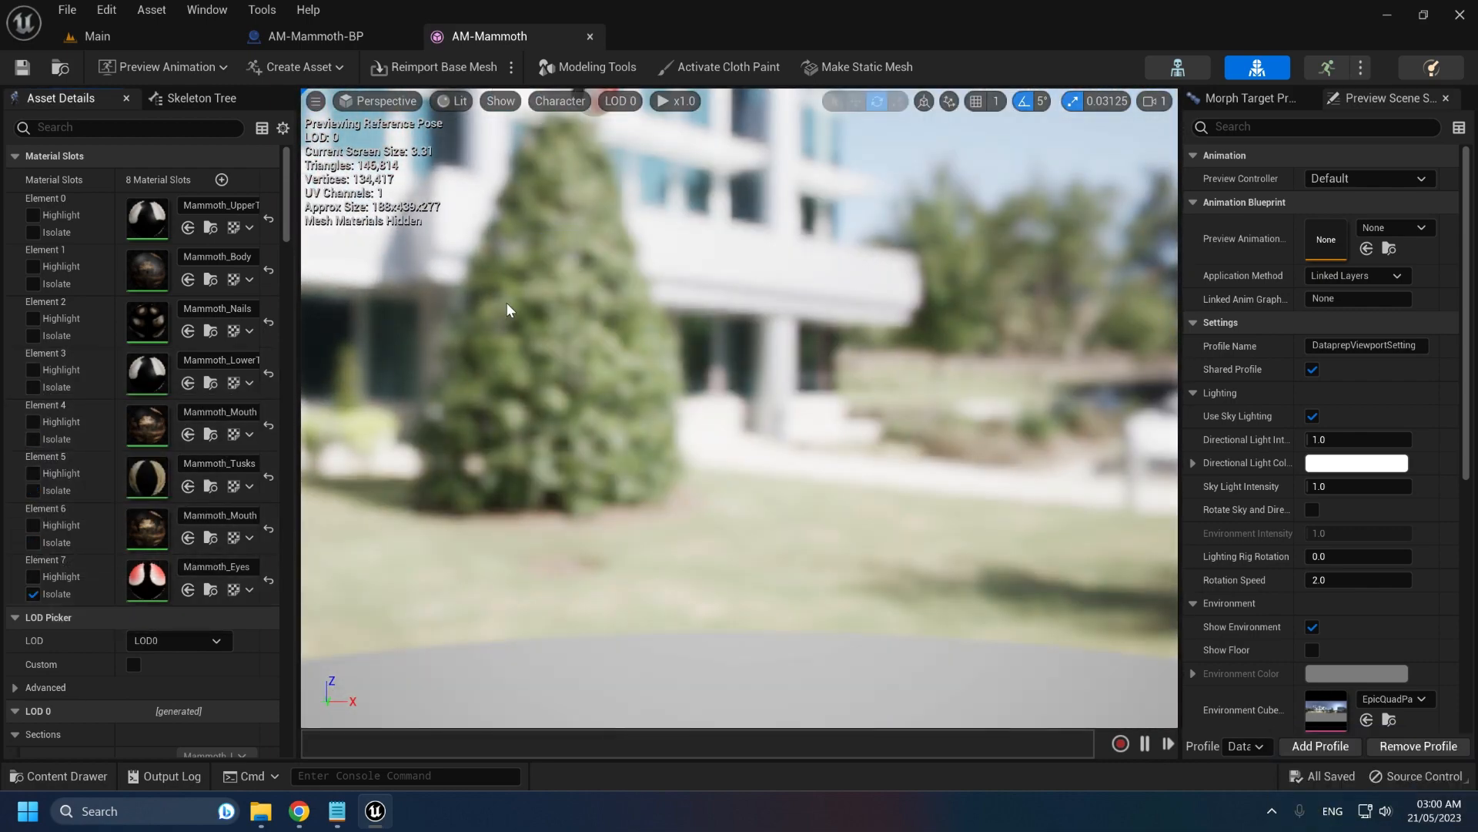
{"action": "mouse_move", "coordinate": [1039, 382]}
{"action": "right_mouse_down"}
{"action": "mouse_move", "coordinate": [978, 347]}
{"action": "mouse_move", "coordinate": [1078, 370]}
{"action": "mouse_move", "coordinate": [1001, 362]}
{"action": "mouse_move", "coordinate": [1039, 382]}
{"action": "right_mouse_up"}
{"action": "scroll", "coordinate": [1040, 382], "scroll_direction": "down", "scroll_amount": 3}
{"action": "left_click", "coordinate": [33, 594]}
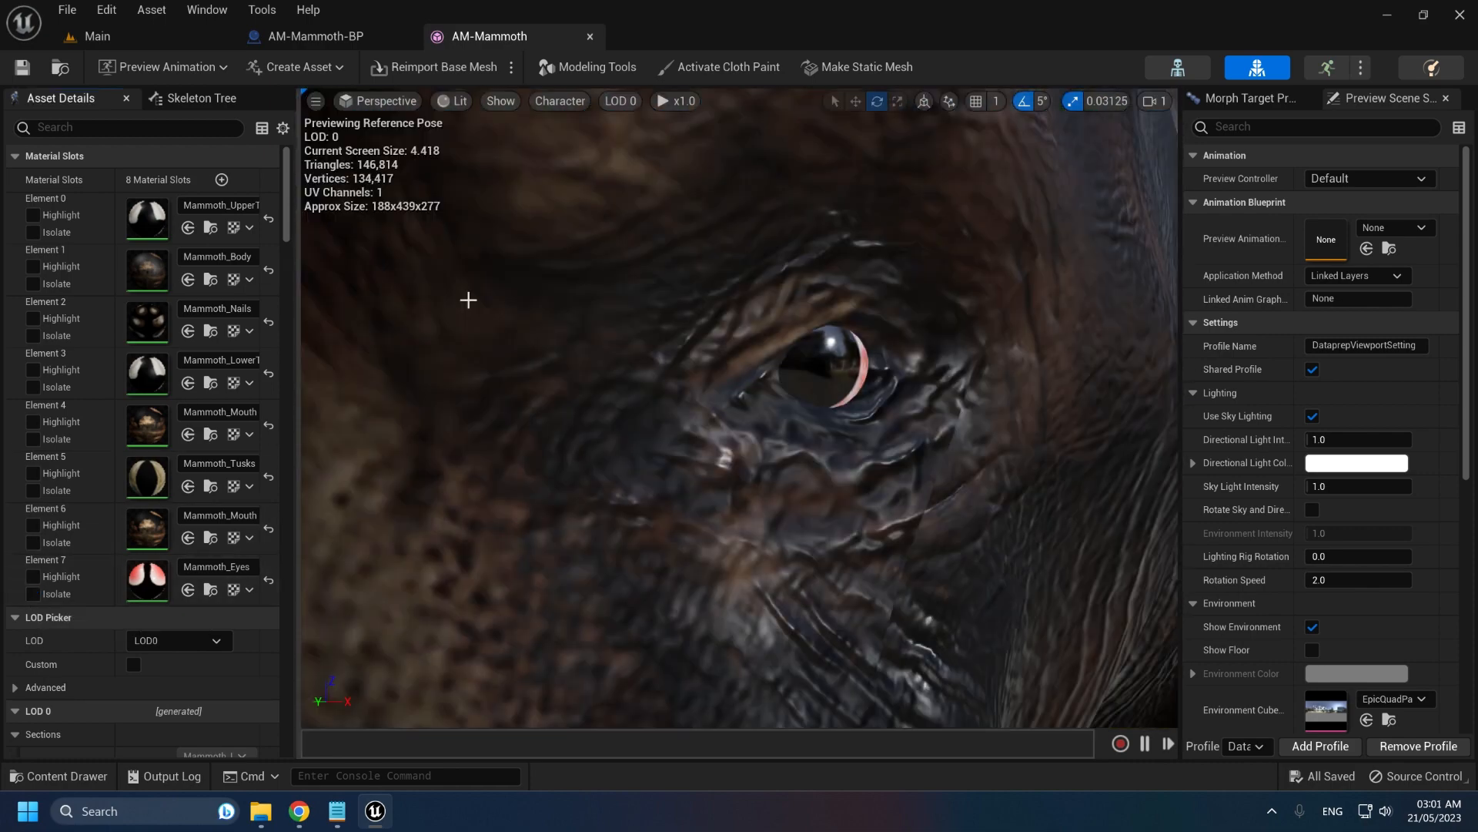
{"action": "scroll", "coordinate": [482, 171], "scroll_direction": "down", "scroll_amount": 5}
Open the skeleton tree, try rotating the Mammoth and ROOT bones, and undo the ROOT rotation
{"action": "left_click", "coordinate": [193, 99]}
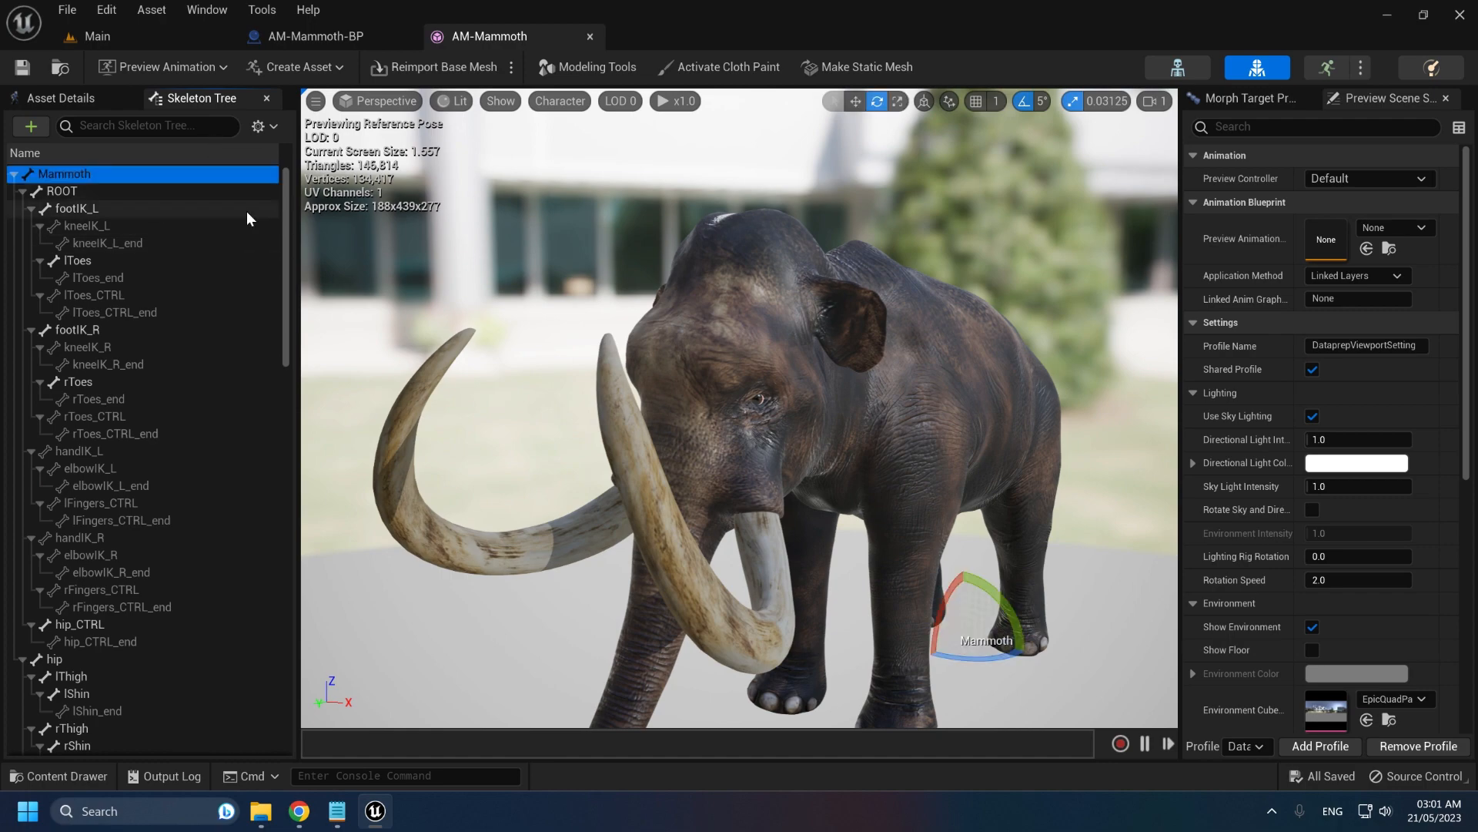
{"action": "mouse_move", "coordinate": [864, 509]}
{"action": "right_mouse_down"}
{"action": "mouse_move", "coordinate": [885, 600]}
{"action": "mouse_move", "coordinate": [864, 509]}
{"action": "right_mouse_up"}
{"action": "mouse_move", "coordinate": [1011, 573]}
{"action": "left_mouse_down"}
{"action": "mouse_move", "coordinate": [982, 574]}
{"action": "mouse_move", "coordinate": [1010, 574]}
{"action": "left_mouse_up"}
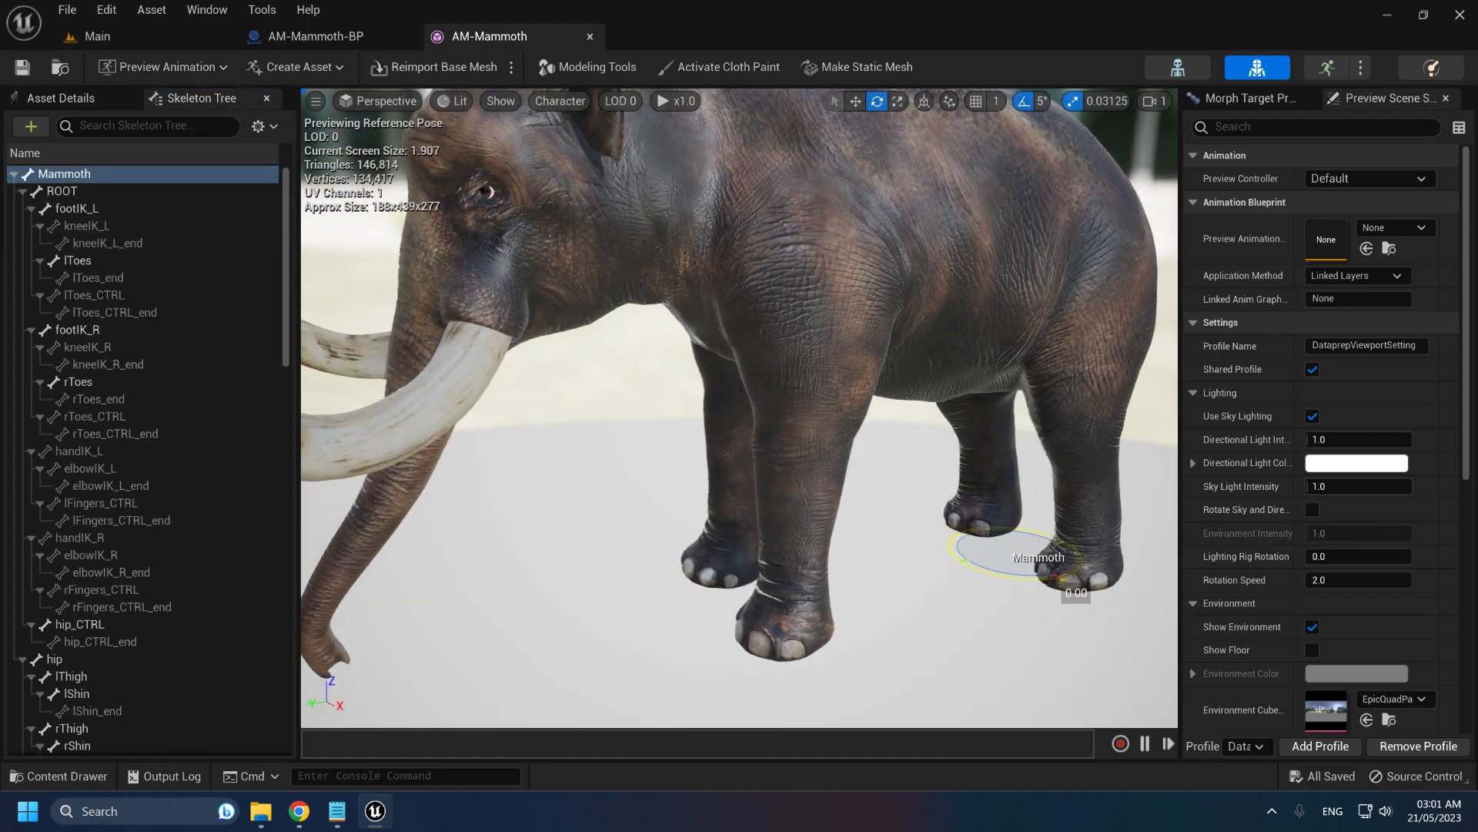
{"action": "scroll", "coordinate": [509, 298], "scroll_direction": "down", "scroll_amount": 3}
{"action": "mouse_move", "coordinate": [509, 298]}
{"action": "right_mouse_down"}
{"action": "mouse_move", "coordinate": [531, 347]}
{"action": "mouse_move", "coordinate": [524, 308]}
{"action": "right_mouse_up"}
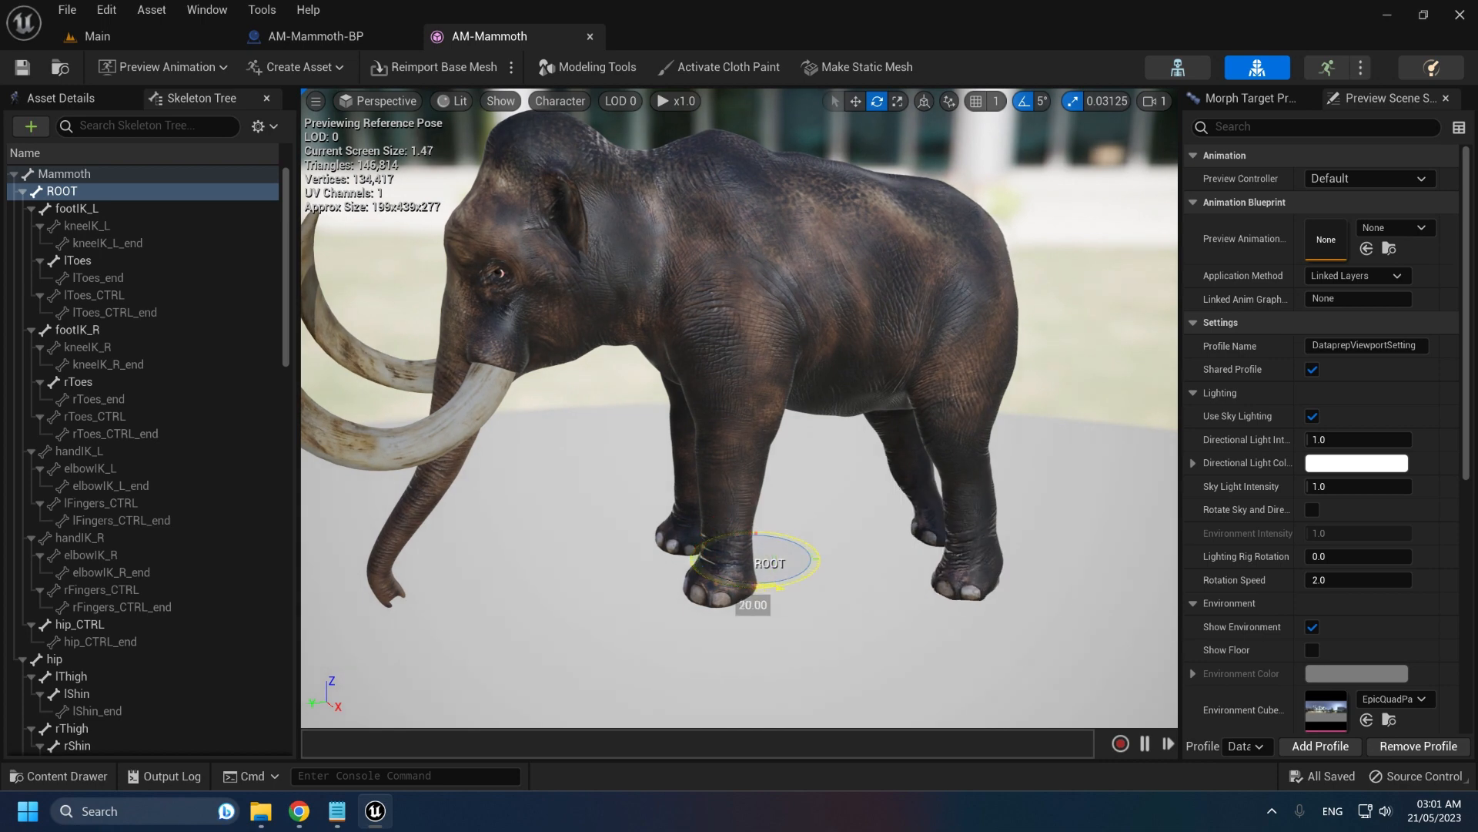
{"action": "key", "text": "ctrl+z"}
{"action": "key", "text": "w"}
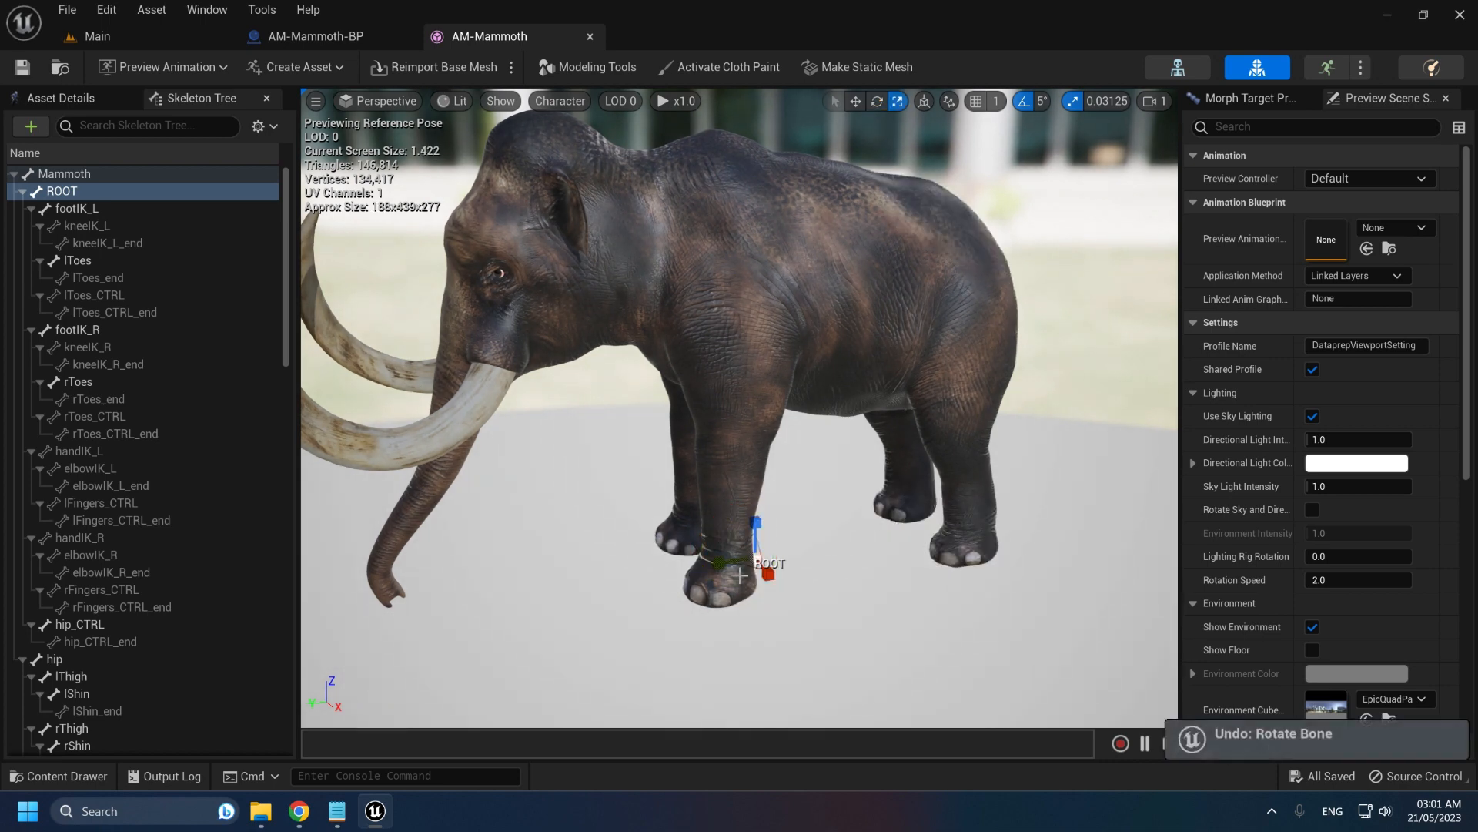
Try moving the footIK_L and rToes bones to test the hind feet
{"action": "right_click_drag", "start_coordinate": [550, 372], "coordinate": [776, 435]}
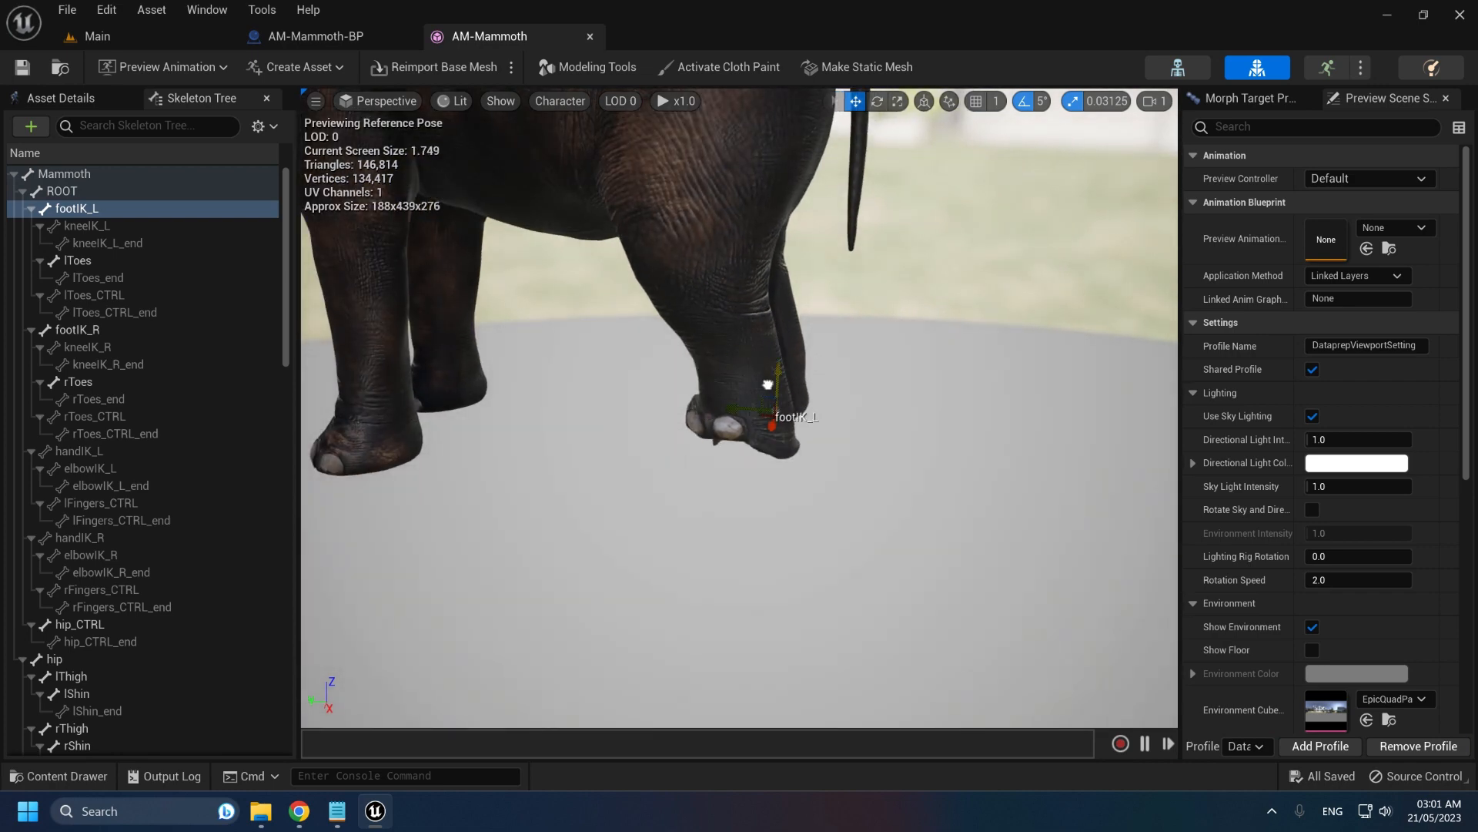
{"action": "left_click", "coordinate": [84, 381]}
{"action": "key", "text": "f"}
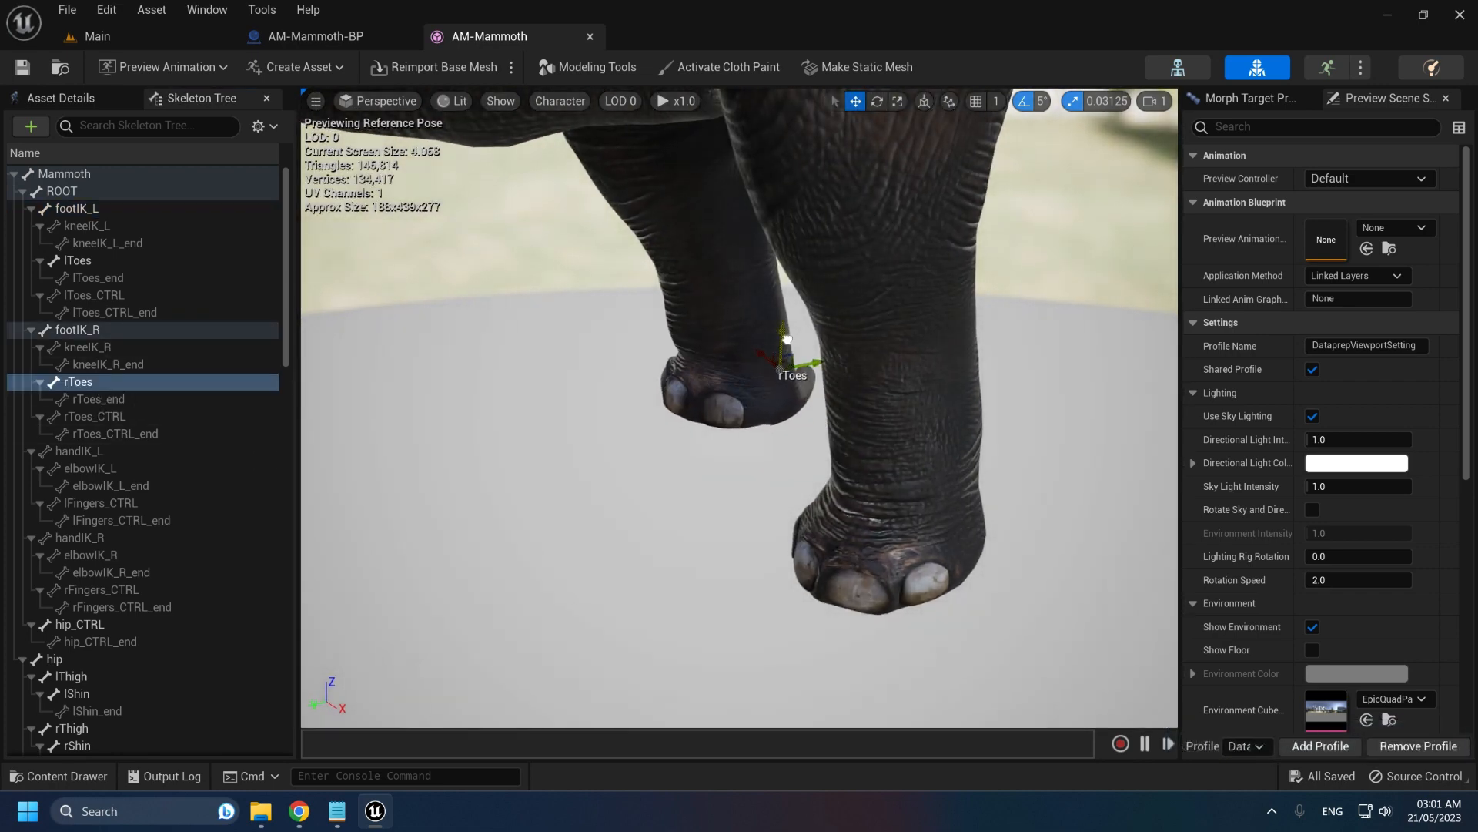
Try rotating the hip_CTRL bone and undo the change
{"action": "scroll", "coordinate": [93, 462], "scroll_direction": "down", "scroll_amount": 4}
{"action": "left_click", "coordinate": [81, 430]}
{"action": "key", "text": "f"}
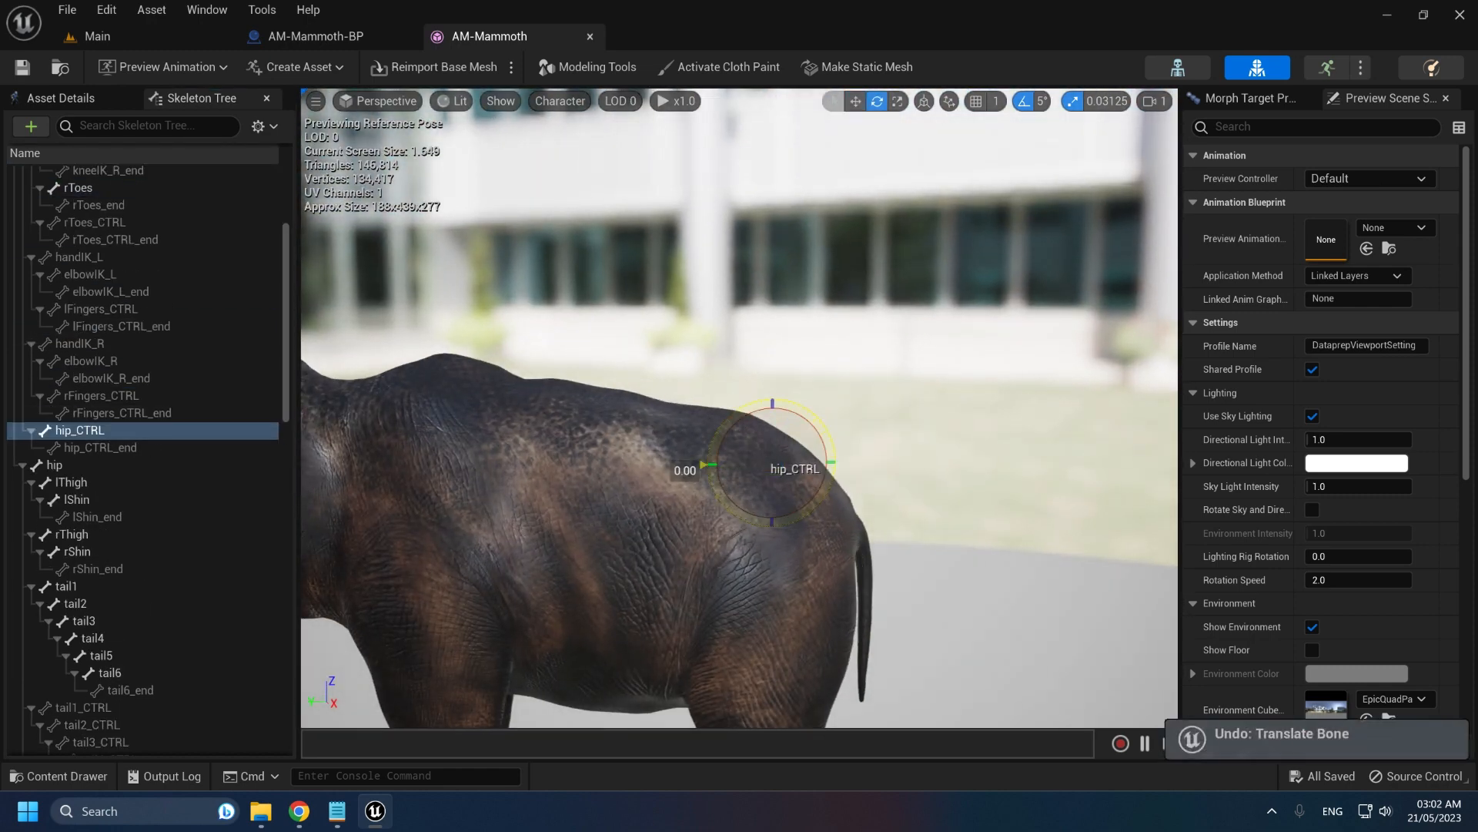
{"action": "key", "text": "ctrl+z"}
Try rotating the hip bone to test the hindquarters, and undo the rotation
{"action": "left_click", "coordinate": [55, 465]}
{"action": "key", "text": "f"}
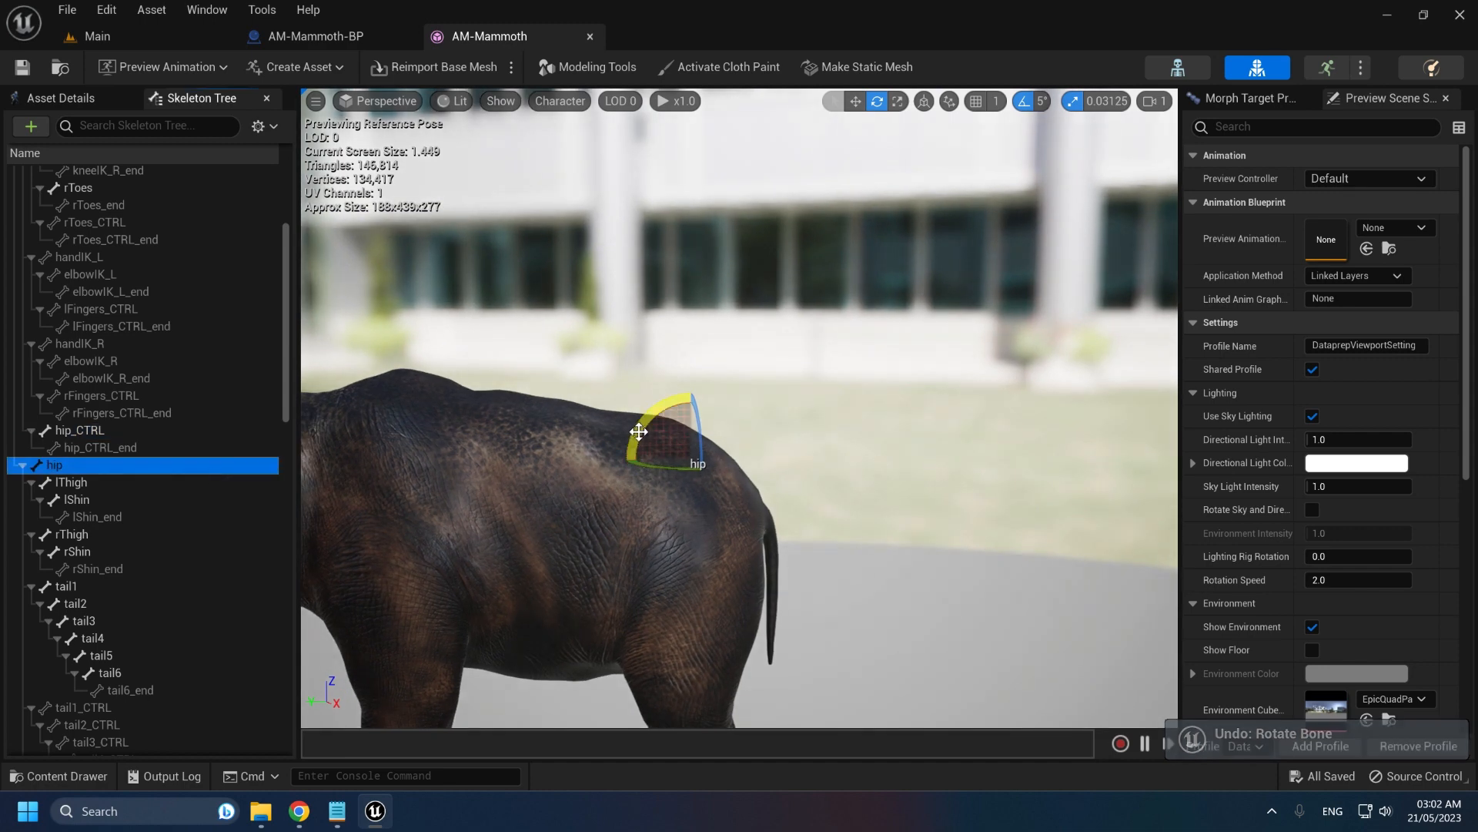
{"action": "left_click_drag", "start_coordinate": [644, 432], "coordinate": [627, 485]}
{"action": "scroll", "coordinate": [733, 379], "scroll_direction": "down", "scroll_amount": 5}
{"action": "right_click_drag", "start_coordinate": [733, 379], "coordinate": [708, 408]}
{"action": "key", "text": "ctrl+z"}
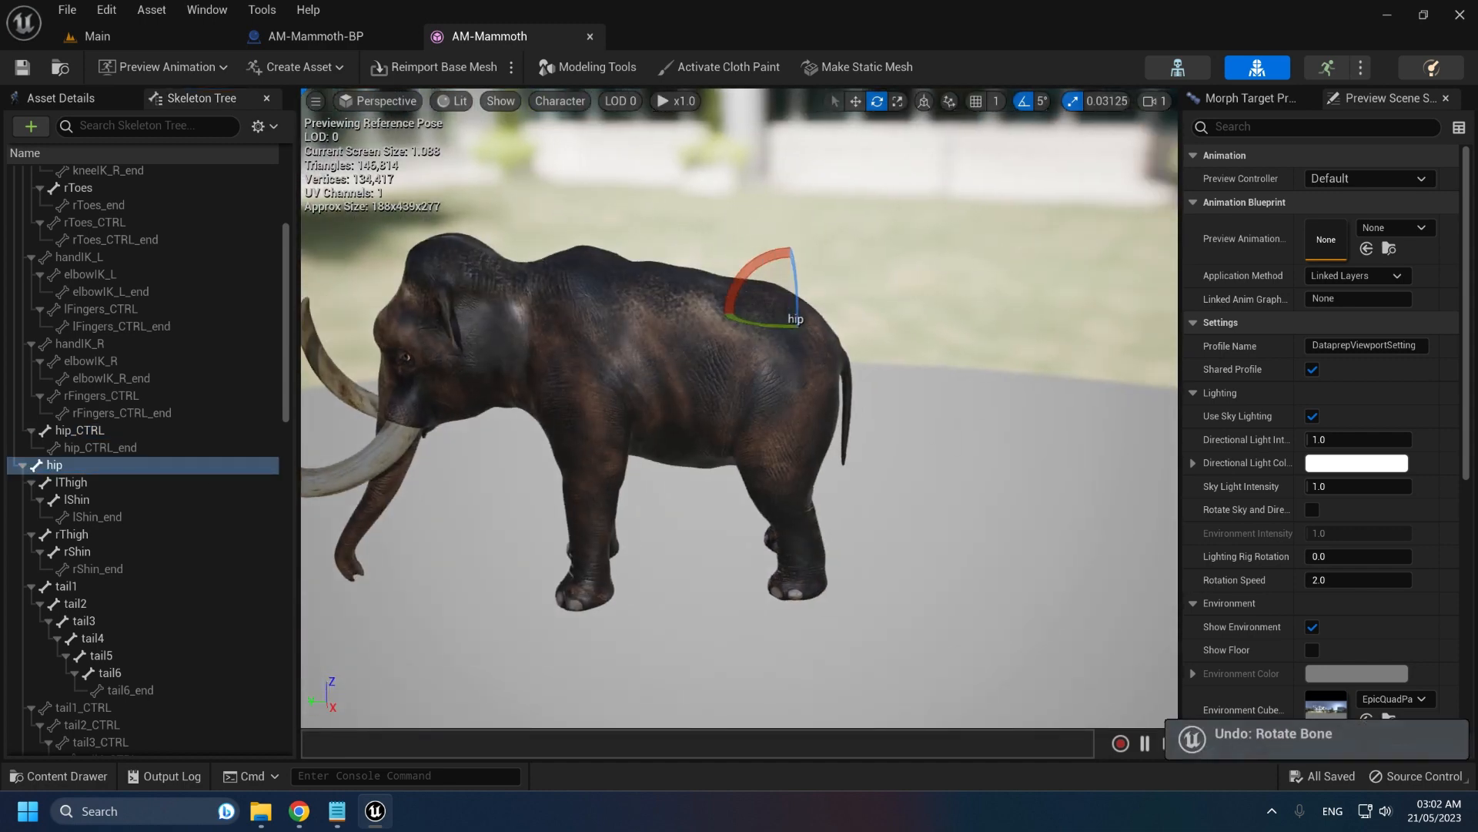
{"action": "mouse_move", "coordinate": [753, 267]}
{"action": "left_mouse_down"}
{"action": "mouse_move", "coordinate": [747, 279]}
{"action": "mouse_move", "coordinate": [754, 267]}
{"action": "left_mouse_up"}
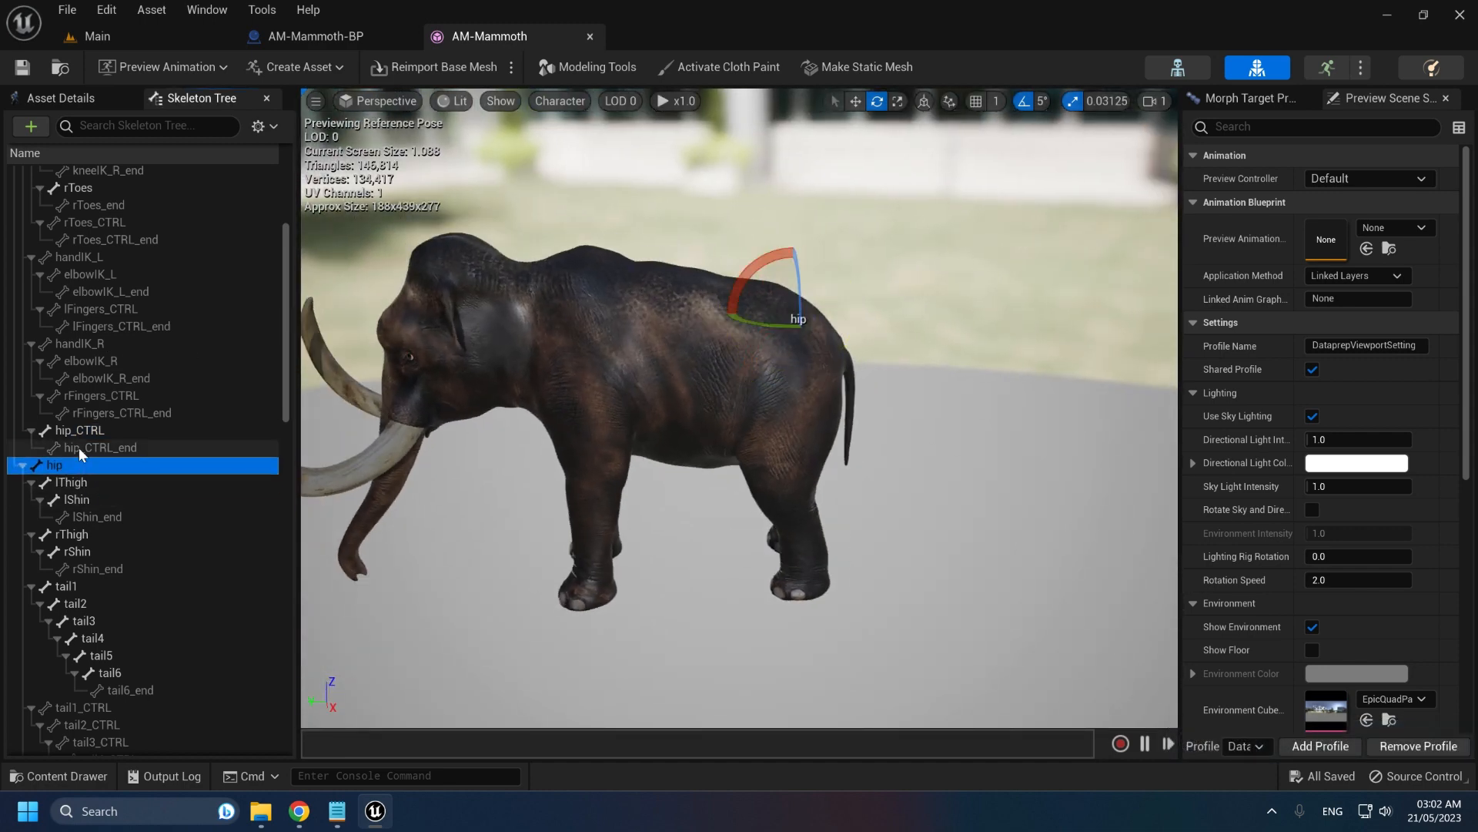
Try rotating the lShin bone about 10° and moving the lShin and rThigh bones
{"action": "left_click_drag", "start_coordinate": [767, 279], "coordinate": [767, 280]}
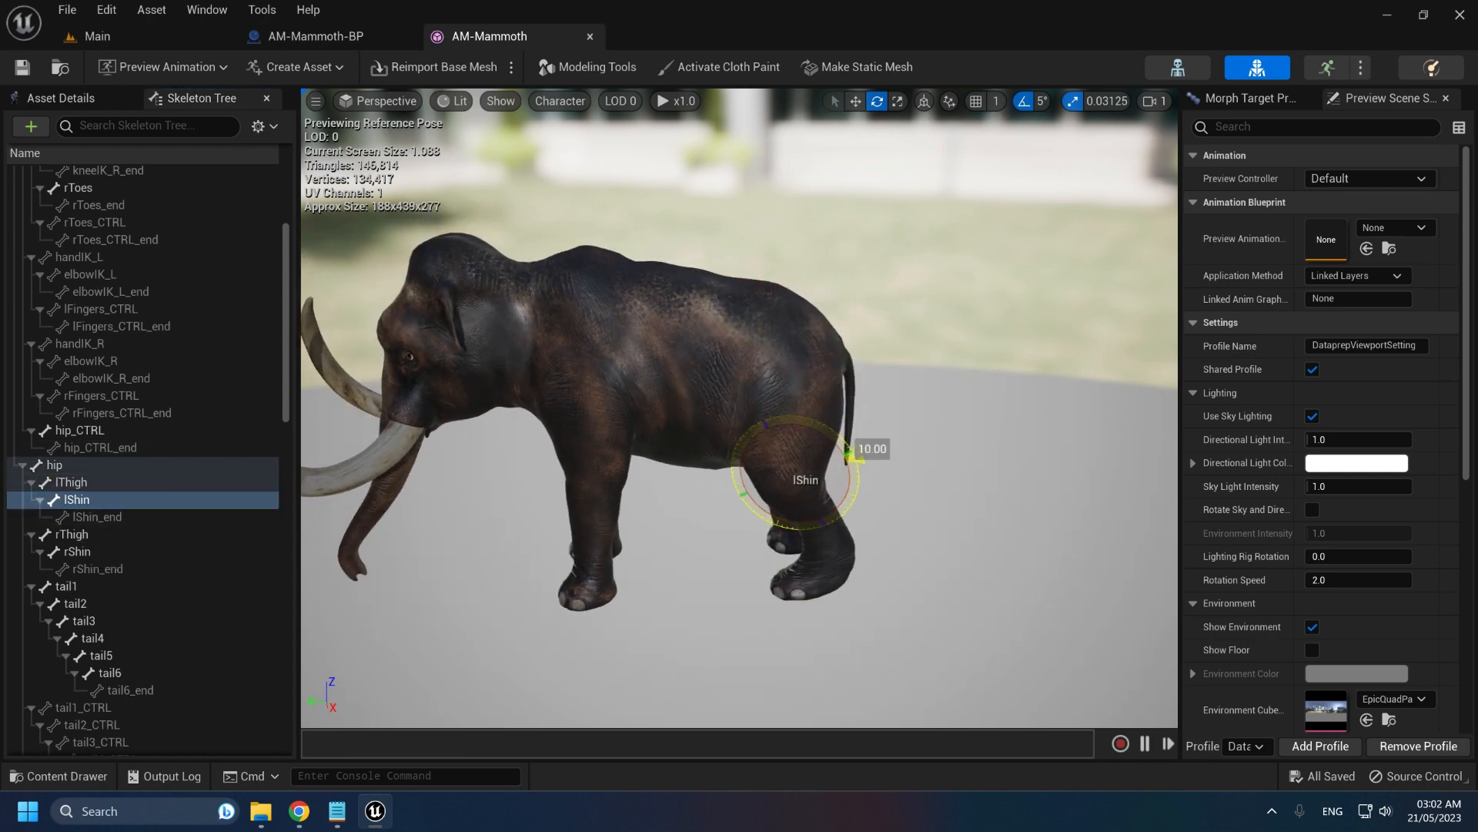
{"action": "right_click_drag", "start_coordinate": [819, 442], "coordinate": [757, 345]}
{"action": "key", "text": "w"}
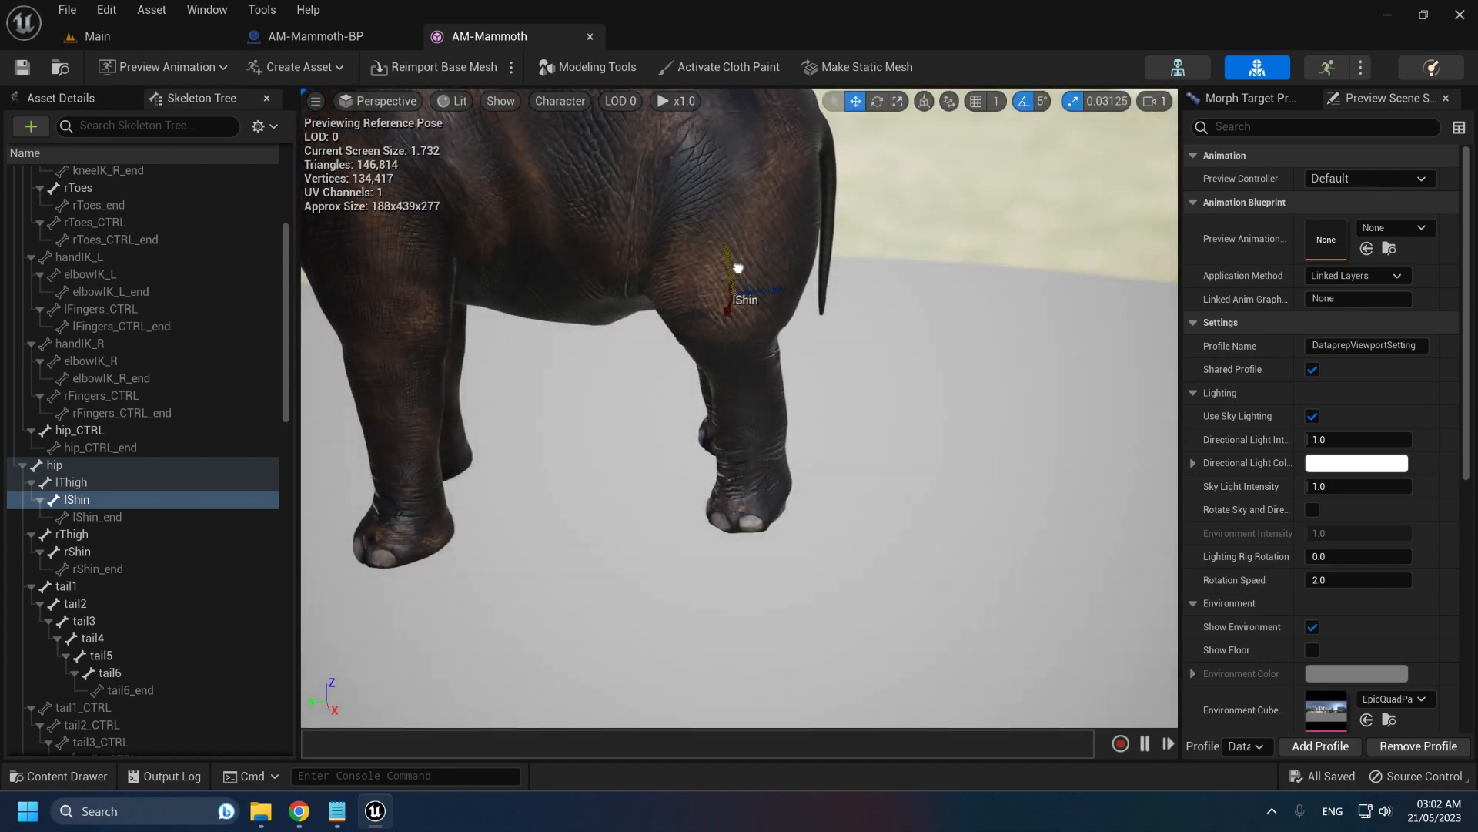
{"action": "mouse_move", "coordinate": [947, 234]}
{"action": "right_mouse_down"}
{"action": "mouse_move", "coordinate": [706, 534]}
{"action": "mouse_move", "coordinate": [947, 234]}
{"action": "right_mouse_up"}
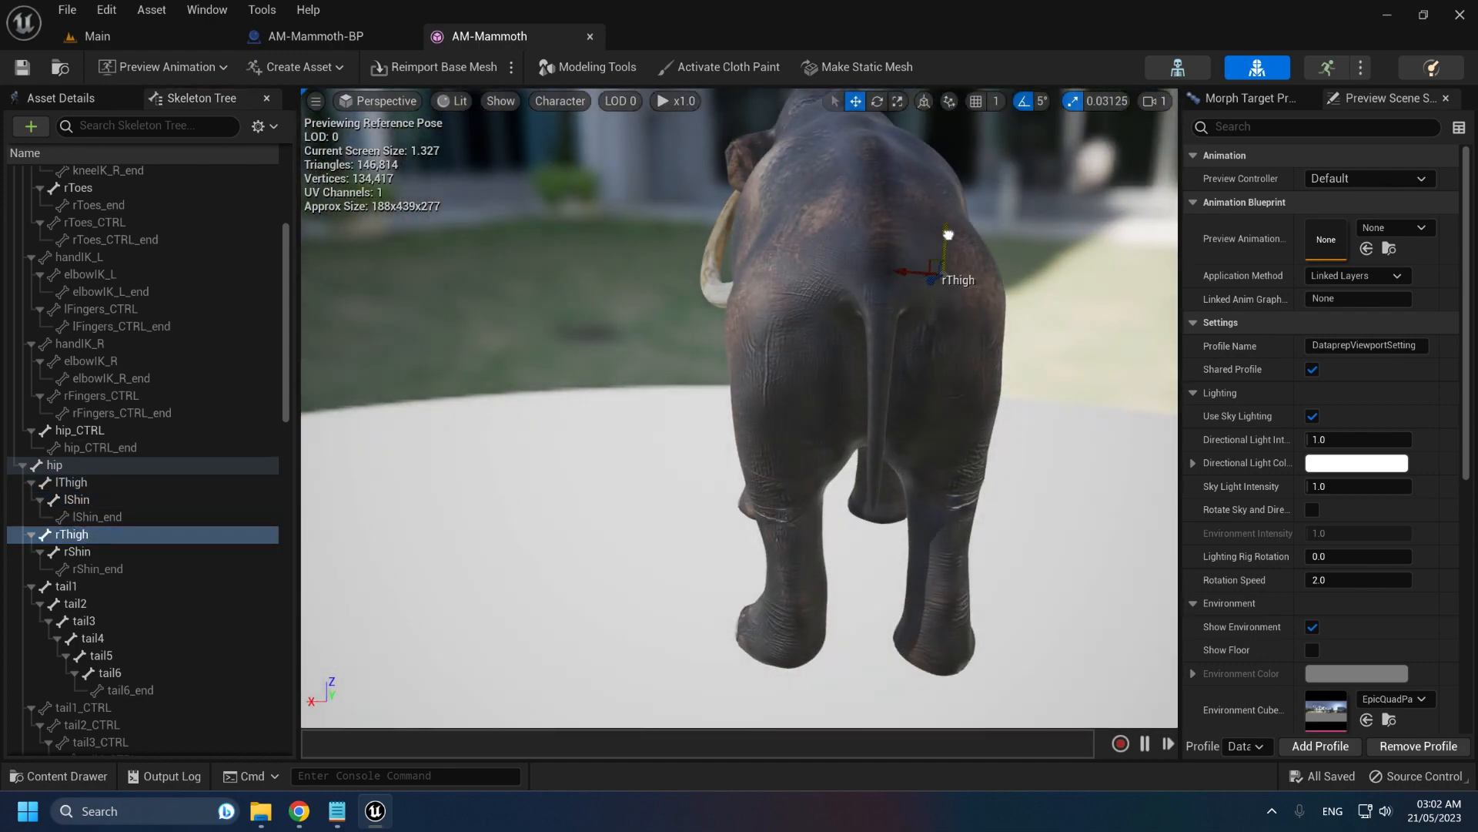
Step through the tail bones down to tail6 and view the waist, chest and head bones in the skeleton tree
{"action": "scroll", "coordinate": [129, 482], "scroll_direction": "down", "scroll_amount": 3}
{"action": "left_click", "coordinate": [126, 545]}
{"action": "left_click", "coordinate": [136, 561]}
{"action": "scroll", "coordinate": [139, 562], "scroll_direction": "down", "scroll_amount": 11}
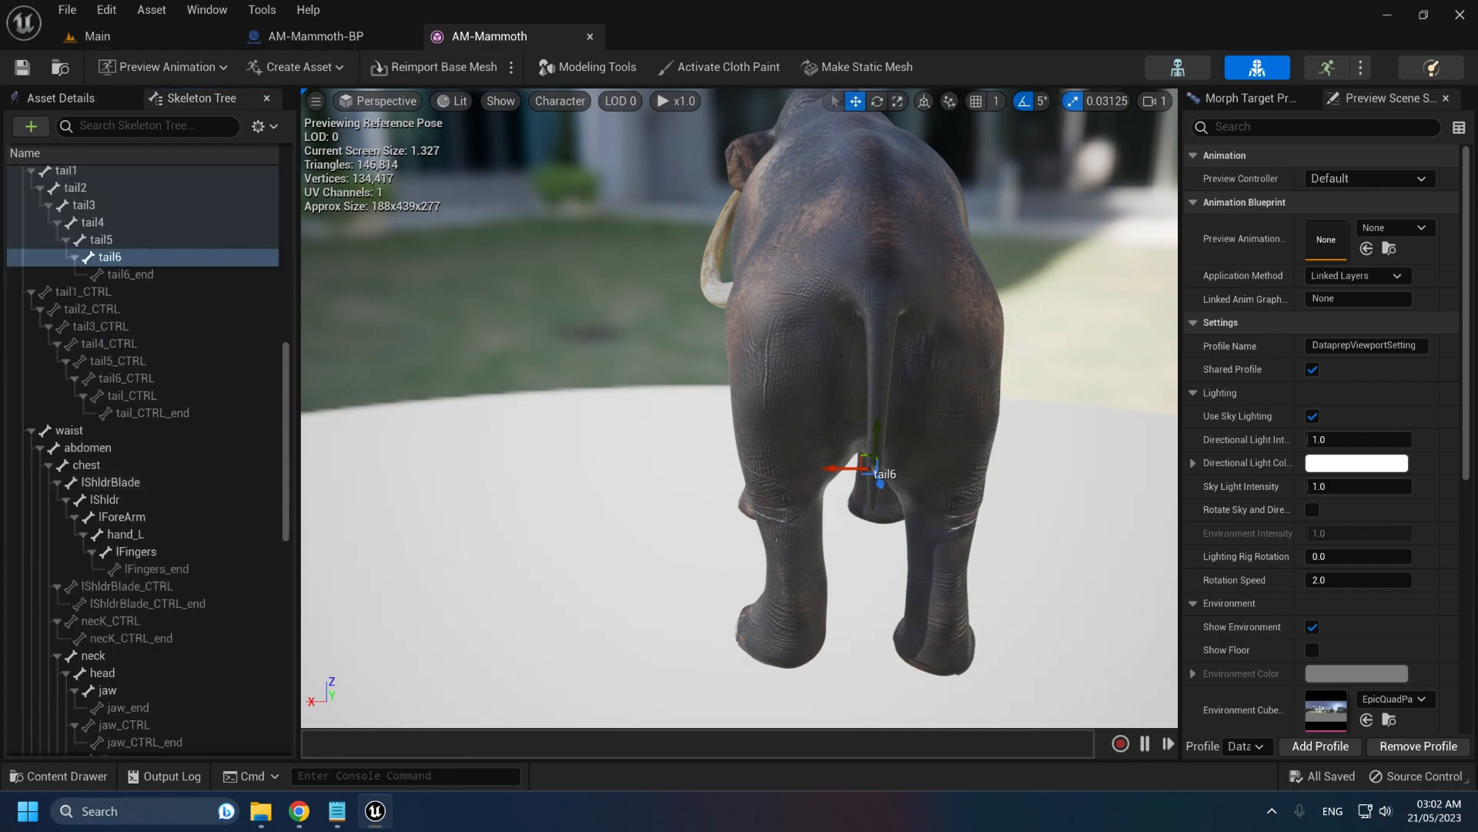
Rotate the waist, abdomen and chest bones to rear the mammoth's front body upward
{"action": "right_click_drag", "start_coordinate": [415, 400], "coordinate": [438, 455]}
{"action": "left_click", "coordinate": [170, 430]}
{"action": "key", "text": "e"}
{"action": "left_click_drag", "start_coordinate": [815, 362], "coordinate": [787, 463]}
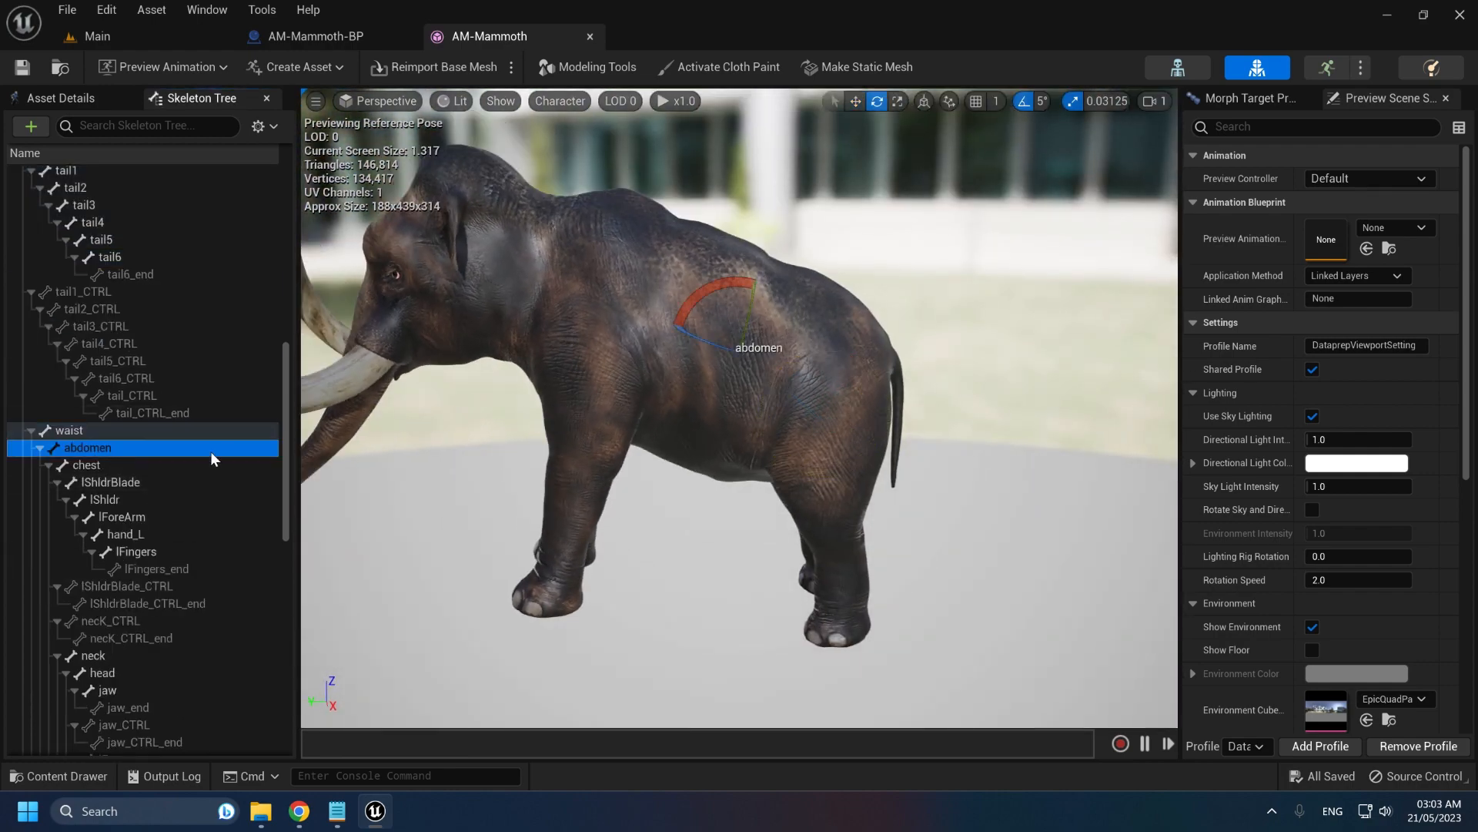
{"action": "left_click_drag", "start_coordinate": [699, 299], "coordinate": [718, 274]}
{"action": "right_click_drag", "start_coordinate": [710, 265], "coordinate": [696, 266]}
{"action": "left_click_drag", "start_coordinate": [710, 259], "coordinate": [724, 248]}
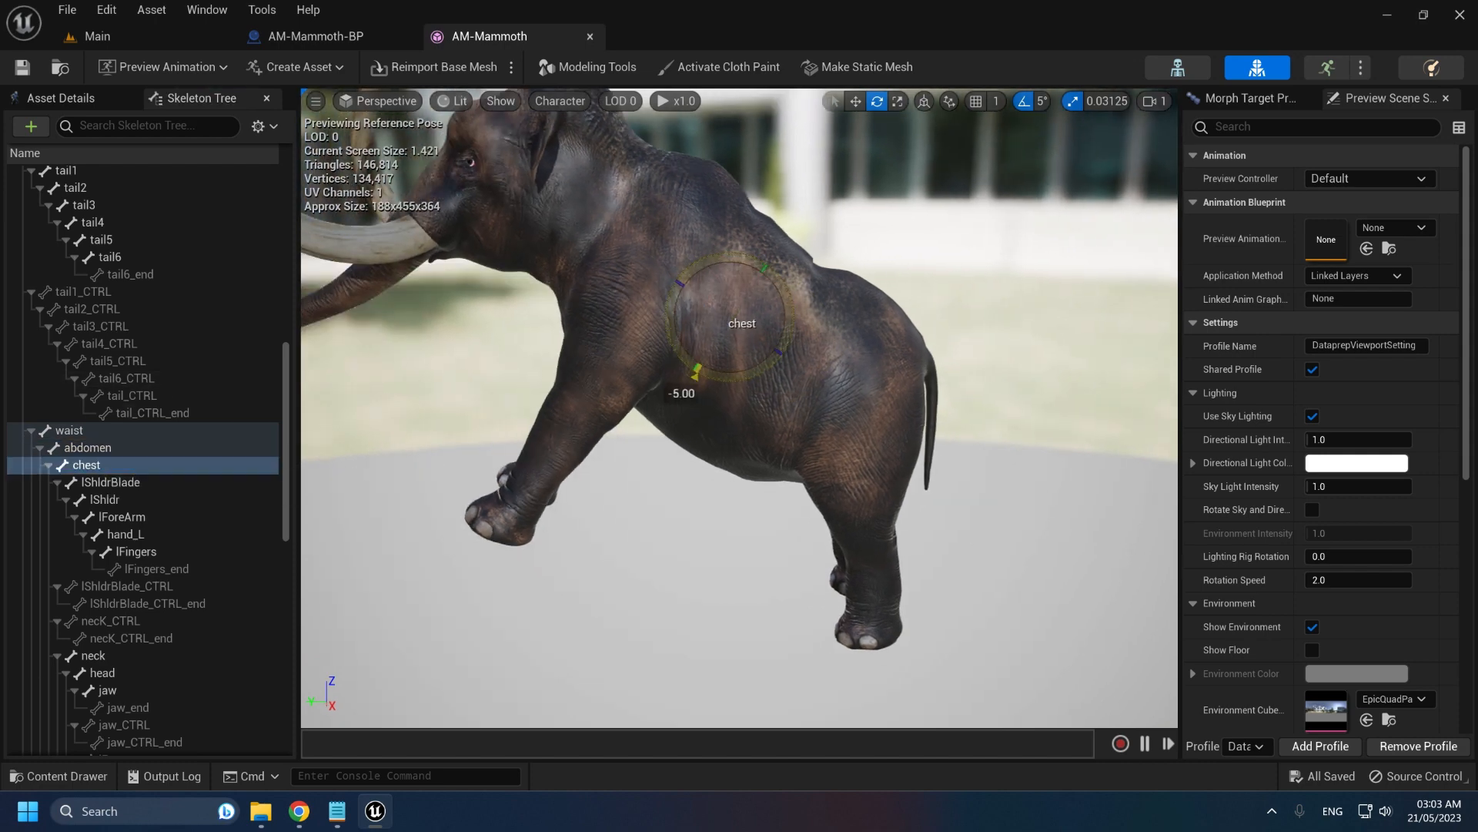
Rotate the lShldrBlade and lForeArm bones to test the left front leg
{"action": "key", "text": "a"}
{"action": "right_click_drag", "start_coordinate": [731, 288], "coordinate": [768, 268]}
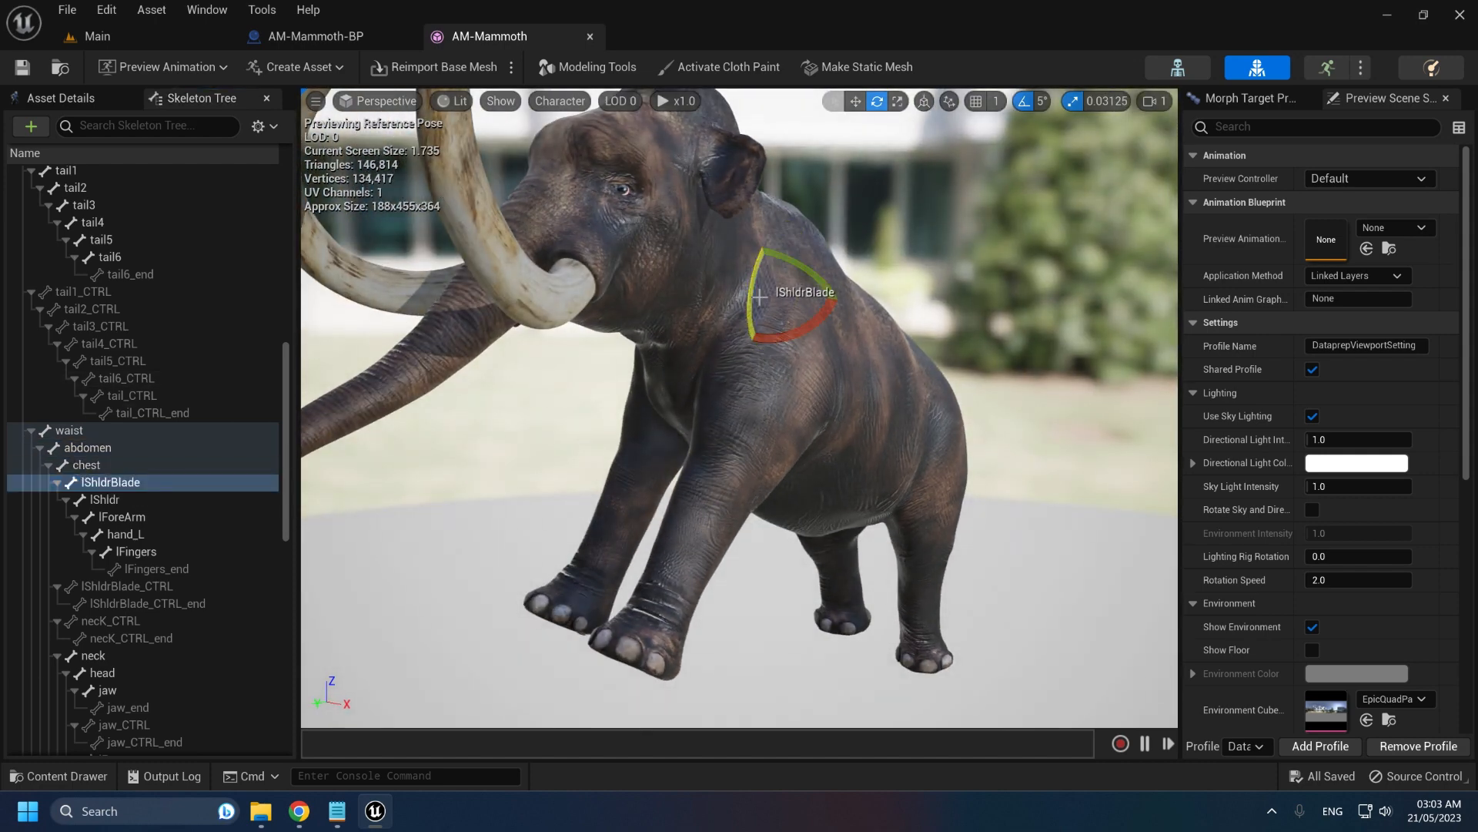
{"action": "left_click_drag", "start_coordinate": [759, 296], "coordinate": [763, 333]}
{"action": "left_click_drag", "start_coordinate": [771, 481], "coordinate": [769, 495]}
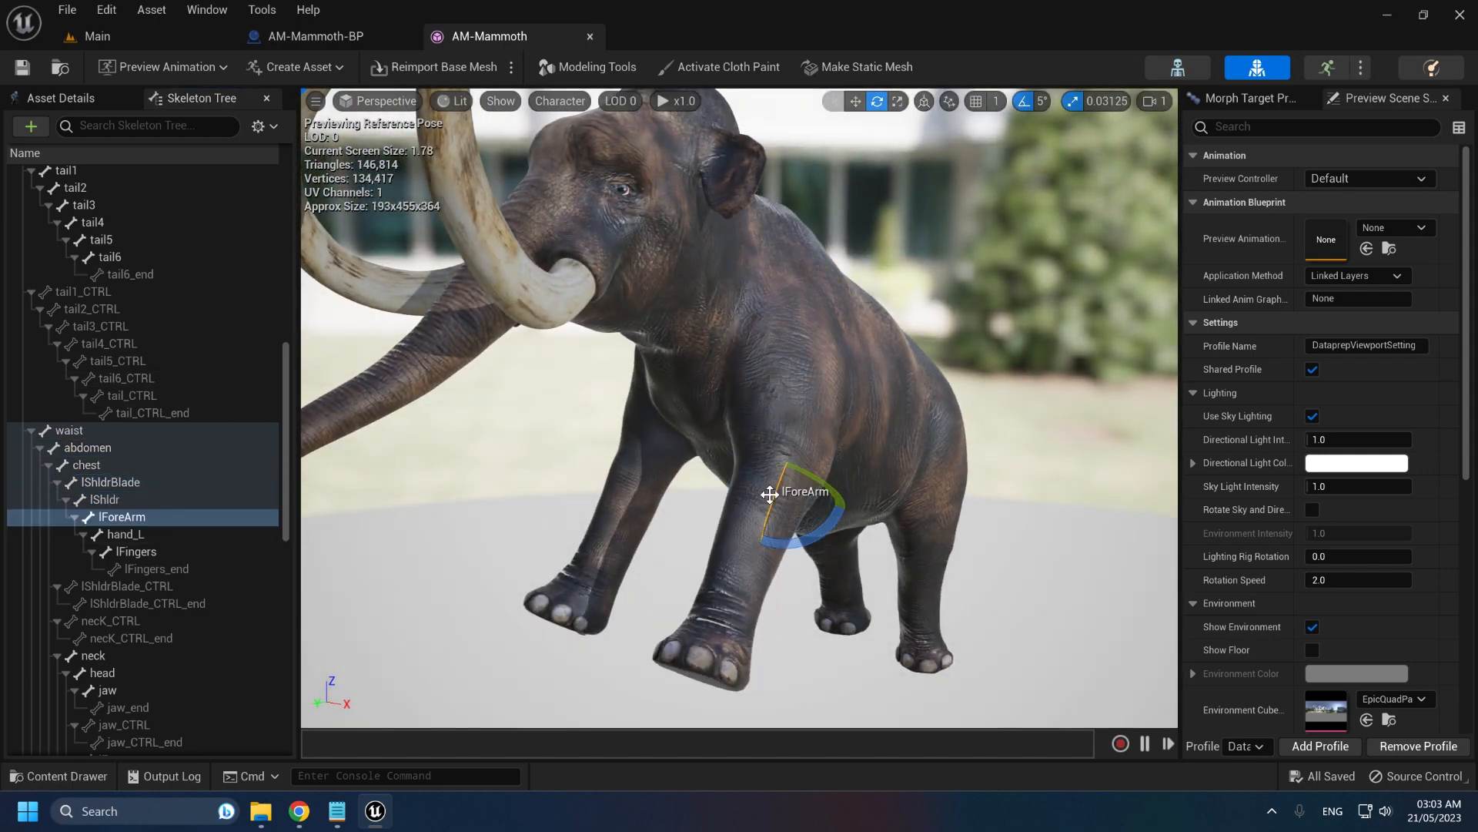
{"action": "right_click_drag", "start_coordinate": [769, 495], "coordinate": [782, 495]}
{"action": "left_click_drag", "start_coordinate": [759, 492], "coordinate": [757, 482]}
Rotate the hand_L bone about 30° and rotate lFingers to curl the left front foot
{"action": "left_click", "coordinate": [123, 534]}
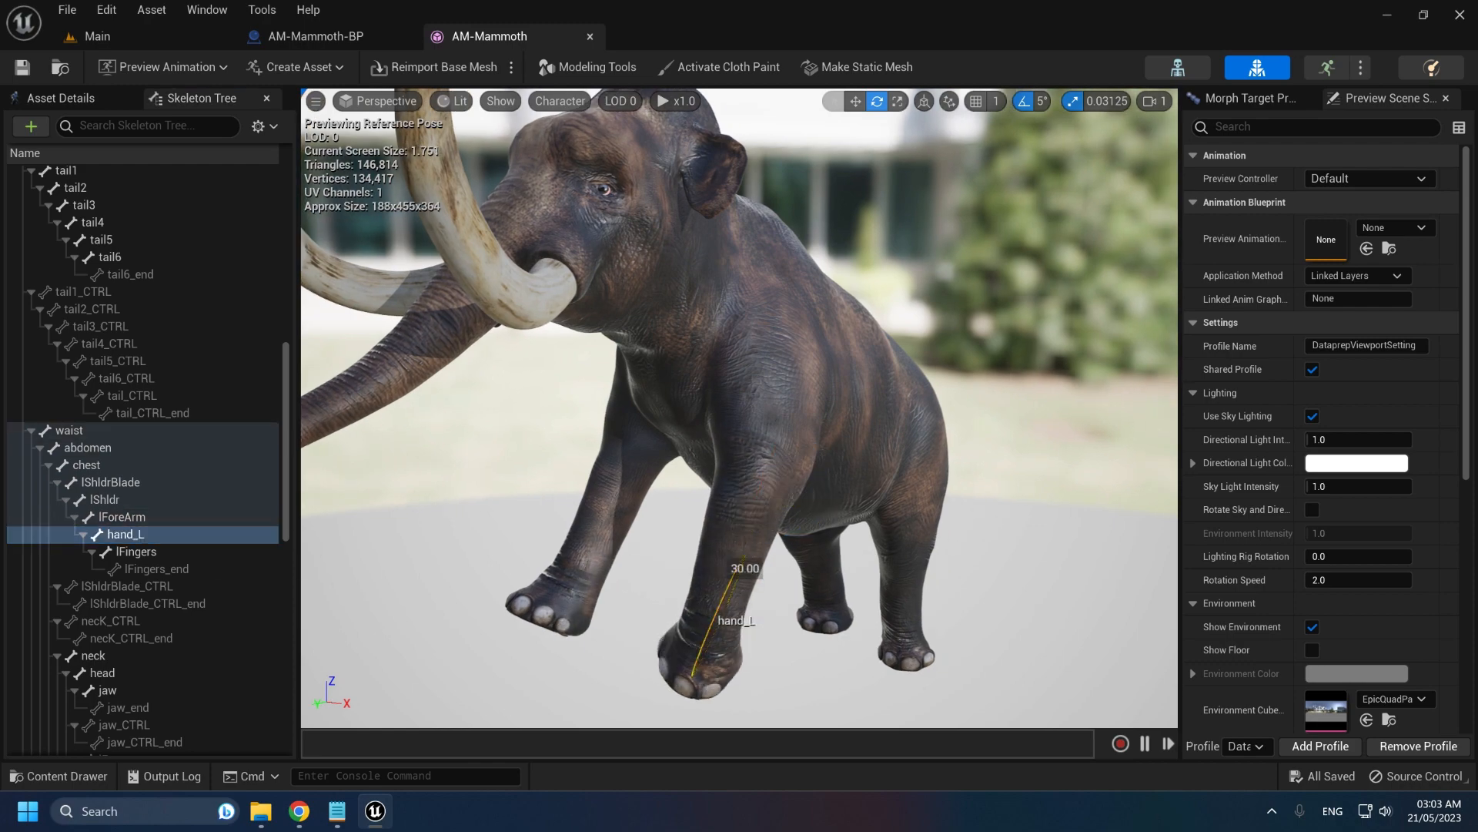
{"action": "right_click_drag", "start_coordinate": [724, 585], "coordinate": [758, 597]}
{"action": "left_click", "coordinate": [196, 553]}
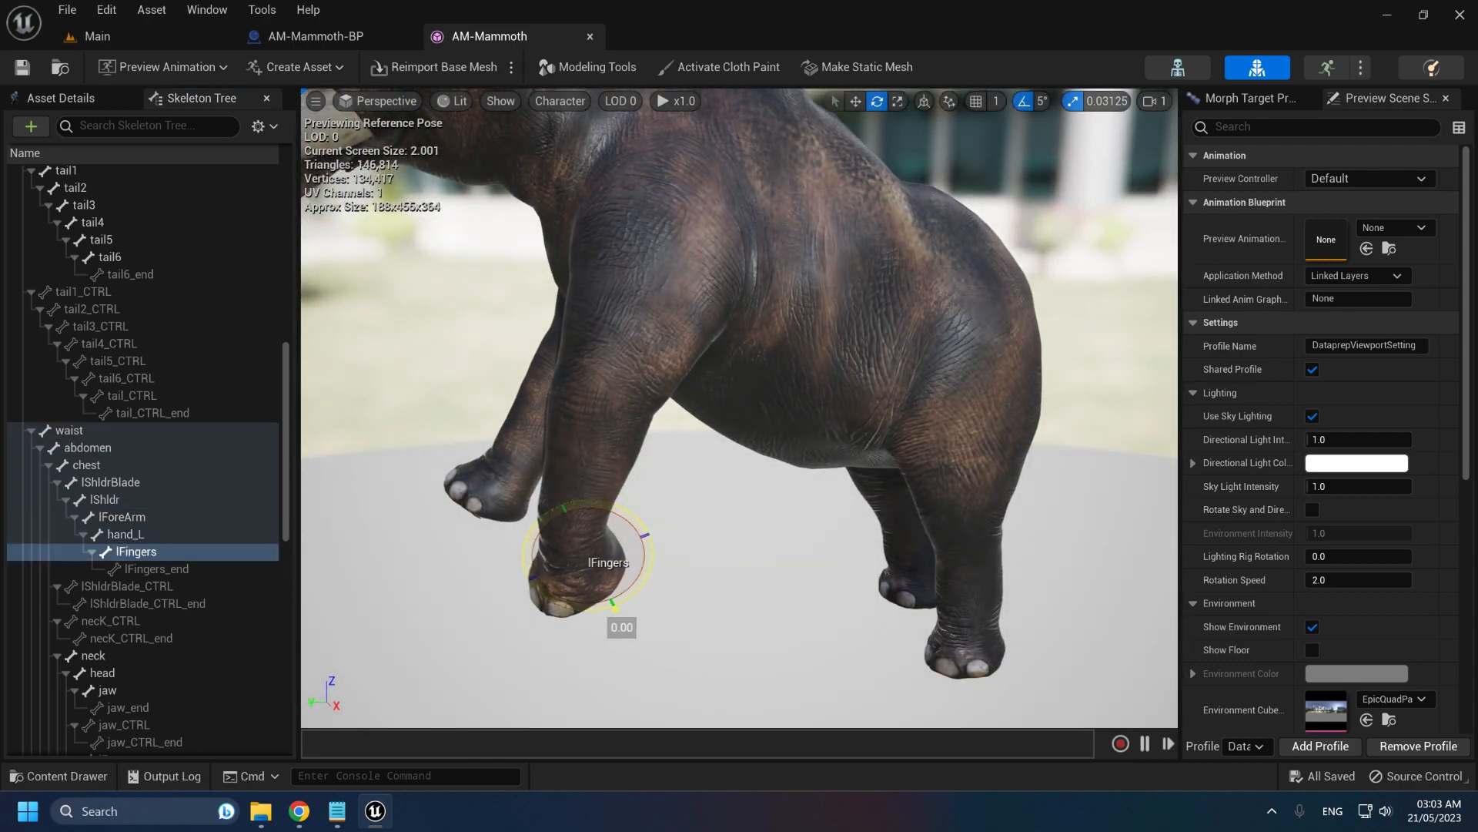
{"action": "left_click_drag", "start_coordinate": [608, 504], "coordinate": [618, 510]}
{"action": "right_click_drag", "start_coordinate": [618, 510], "coordinate": [604, 553]}
Rotate the neck and head bones to change the tilt of the mammoth's head
{"action": "scroll", "coordinate": [106, 548], "scroll_direction": "down", "scroll_amount": 4}
{"action": "scroll", "coordinate": [105, 462], "scroll_direction": "up", "scroll_amount": 1}
{"action": "left_click", "coordinate": [93, 380]}
{"action": "right_click_drag", "start_coordinate": [585, 431], "coordinate": [525, 361]}
{"action": "left_click_drag", "start_coordinate": [693, 404], "coordinate": [710, 405]}
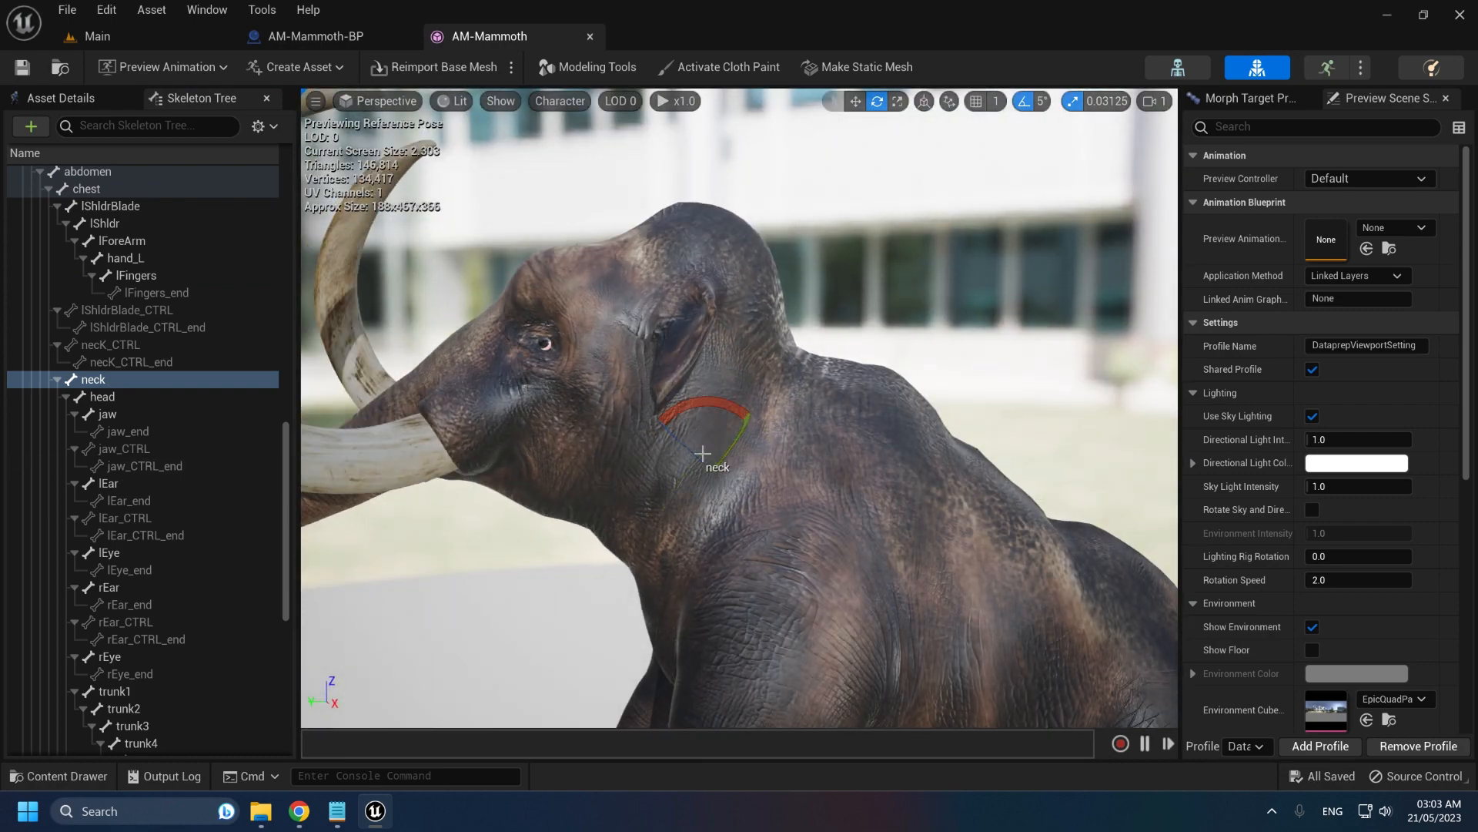
{"action": "left_click_drag", "start_coordinate": [625, 473], "coordinate": [616, 479]}
Rotate the jaw bone to test the mouth movement
{"action": "left_click", "coordinate": [107, 414]}
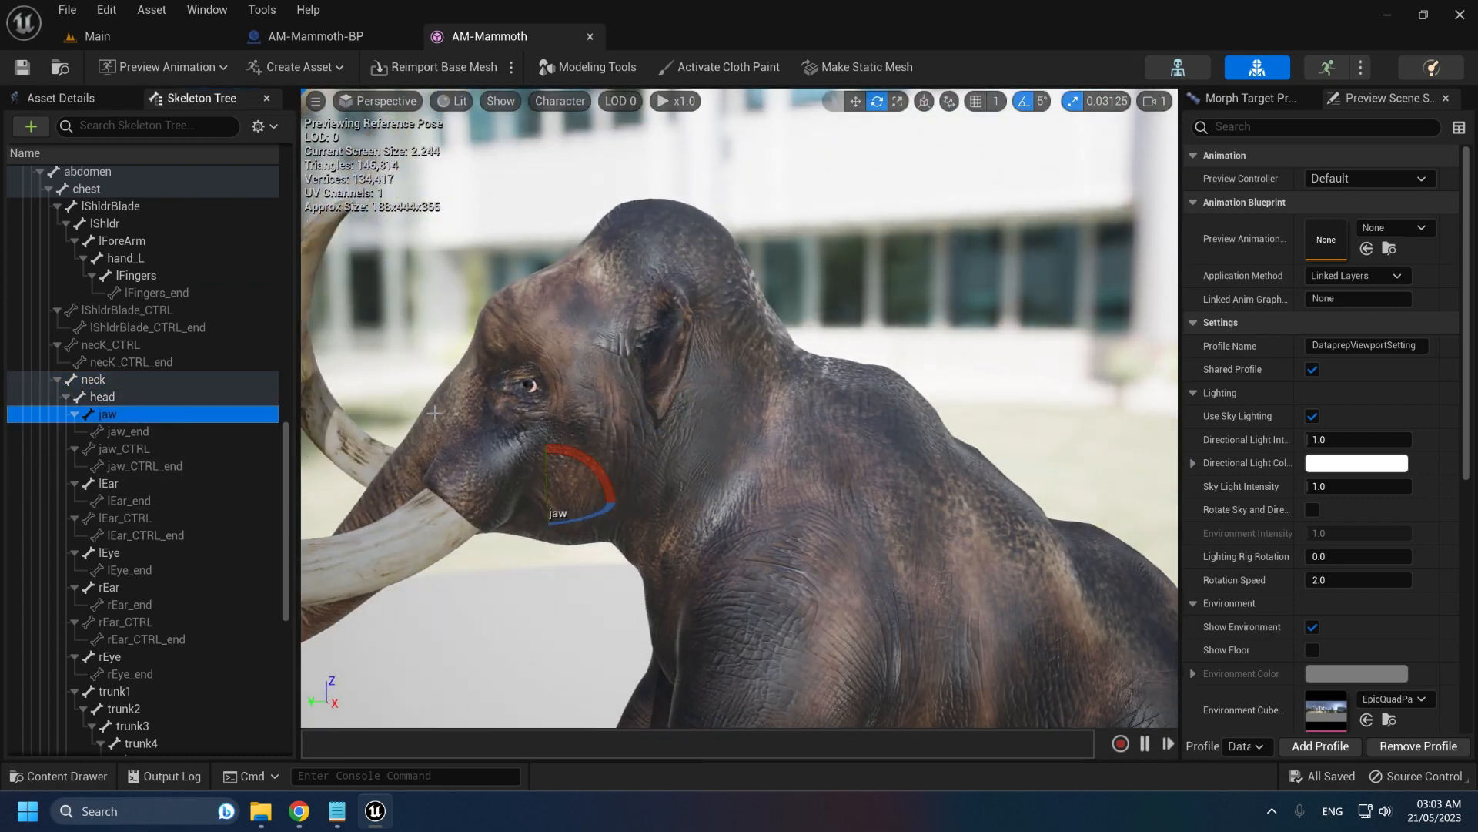
{"action": "right_click_drag", "start_coordinate": [570, 462], "coordinate": [662, 408]}
{"action": "left_click_drag", "start_coordinate": [660, 408], "coordinate": [677, 438]}
{"action": "right_click_drag", "start_coordinate": [678, 438], "coordinate": [655, 400]}
Rotate the lEar bone to swing the left ear outward from the head
{"action": "scroll", "coordinate": [180, 478], "scroll_direction": "down", "scroll_amount": 1}
{"action": "left_click", "coordinate": [112, 429]}
{"action": "left_click_drag", "start_coordinate": [591, 430], "coordinate": [609, 419]}
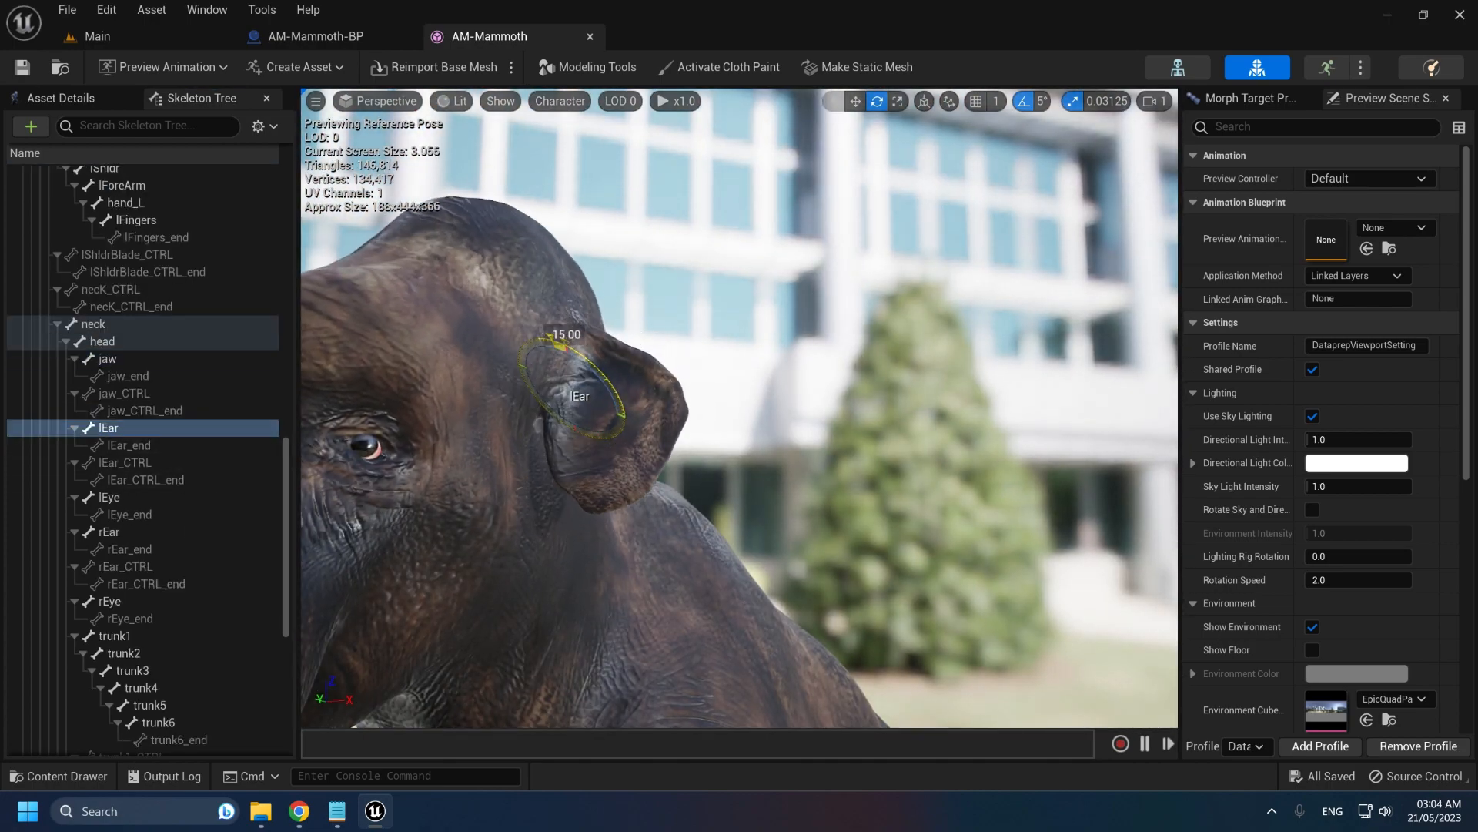
{"action": "right_click_drag", "start_coordinate": [642, 347], "coordinate": [759, 335]}
{"action": "left_click_drag", "start_coordinate": [797, 423], "coordinate": [819, 379]}
{"action": "right_click_drag", "start_coordinate": [818, 374], "coordinate": [708, 296]}
Rotate the lEye bone to turn the left eye, and select the rEar bone
{"action": "left_click", "coordinate": [154, 499]}
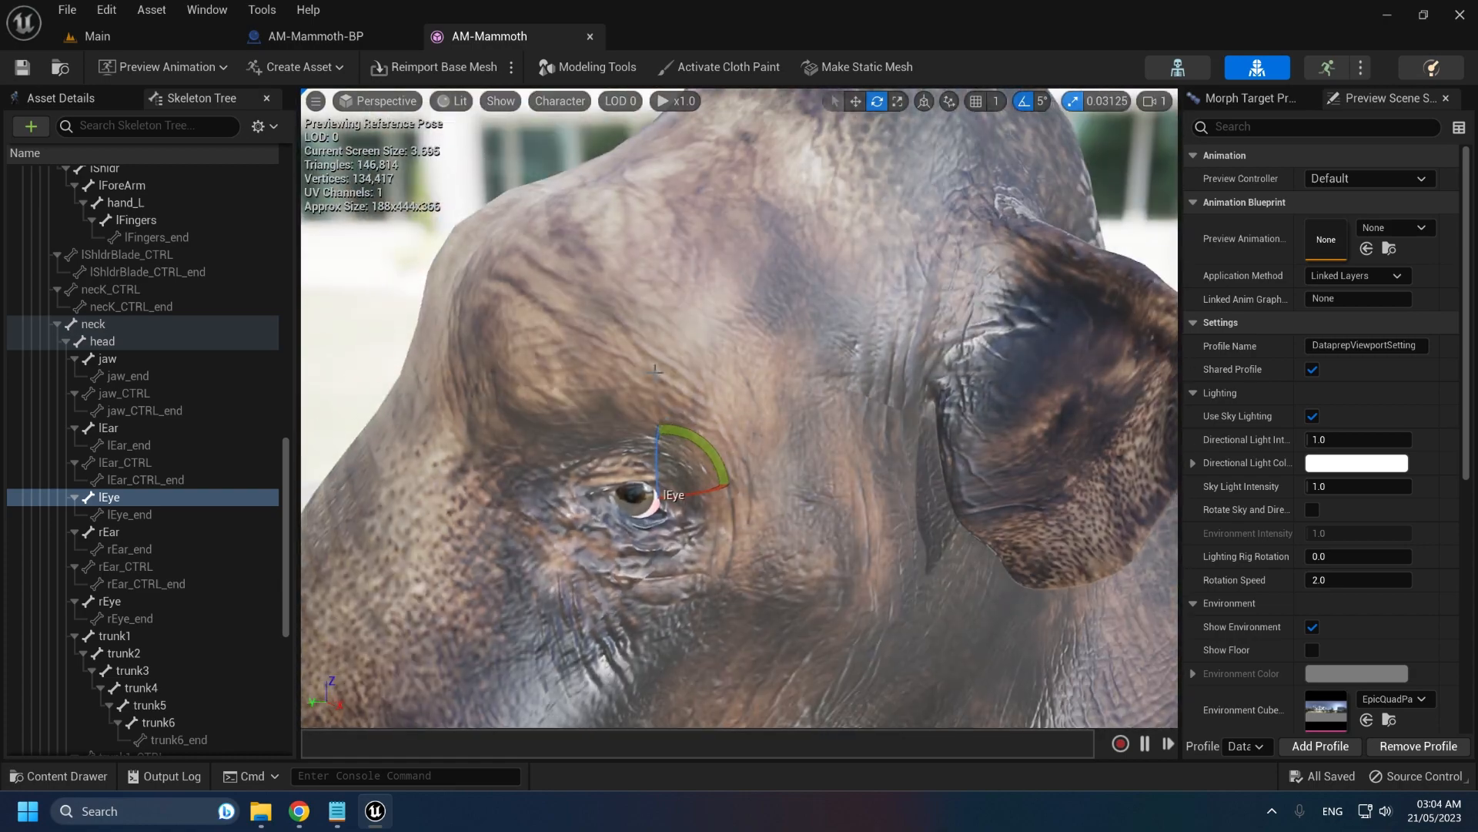
{"action": "left_click_drag", "start_coordinate": [712, 495], "coordinate": [647, 502]}
{"action": "right_click_drag", "start_coordinate": [647, 502], "coordinate": [632, 462]}
{"action": "left_click", "coordinate": [84, 530]}
Rotate the trunk1 and trunk4 bones to raise and bend the trunk, and select trunk5
{"action": "scroll", "coordinate": [108, 539], "scroll_direction": "down", "scroll_amount": 2}
{"action": "left_click", "coordinate": [113, 553]}
{"action": "right_click_drag", "start_coordinate": [616, 385], "coordinate": [577, 400]}
{"action": "left_click_drag", "start_coordinate": [870, 385], "coordinate": [853, 452]}
{"action": "left_click", "coordinate": [182, 605]}
{"action": "mouse_move", "coordinate": [716, 470]}
{"action": "right_mouse_down"}
{"action": "mouse_move", "coordinate": [751, 462]}
{"action": "mouse_move", "coordinate": [720, 466]}
{"action": "right_mouse_up"}
{"action": "left_click_drag", "start_coordinate": [716, 464], "coordinate": [739, 454]}
{"action": "left_click", "coordinate": [182, 622]}
Review the remaining bones at the end of the skeleton hierarchy and select rShldrBlade
{"action": "scroll", "coordinate": [183, 625], "scroll_direction": "down", "scroll_amount": 6}
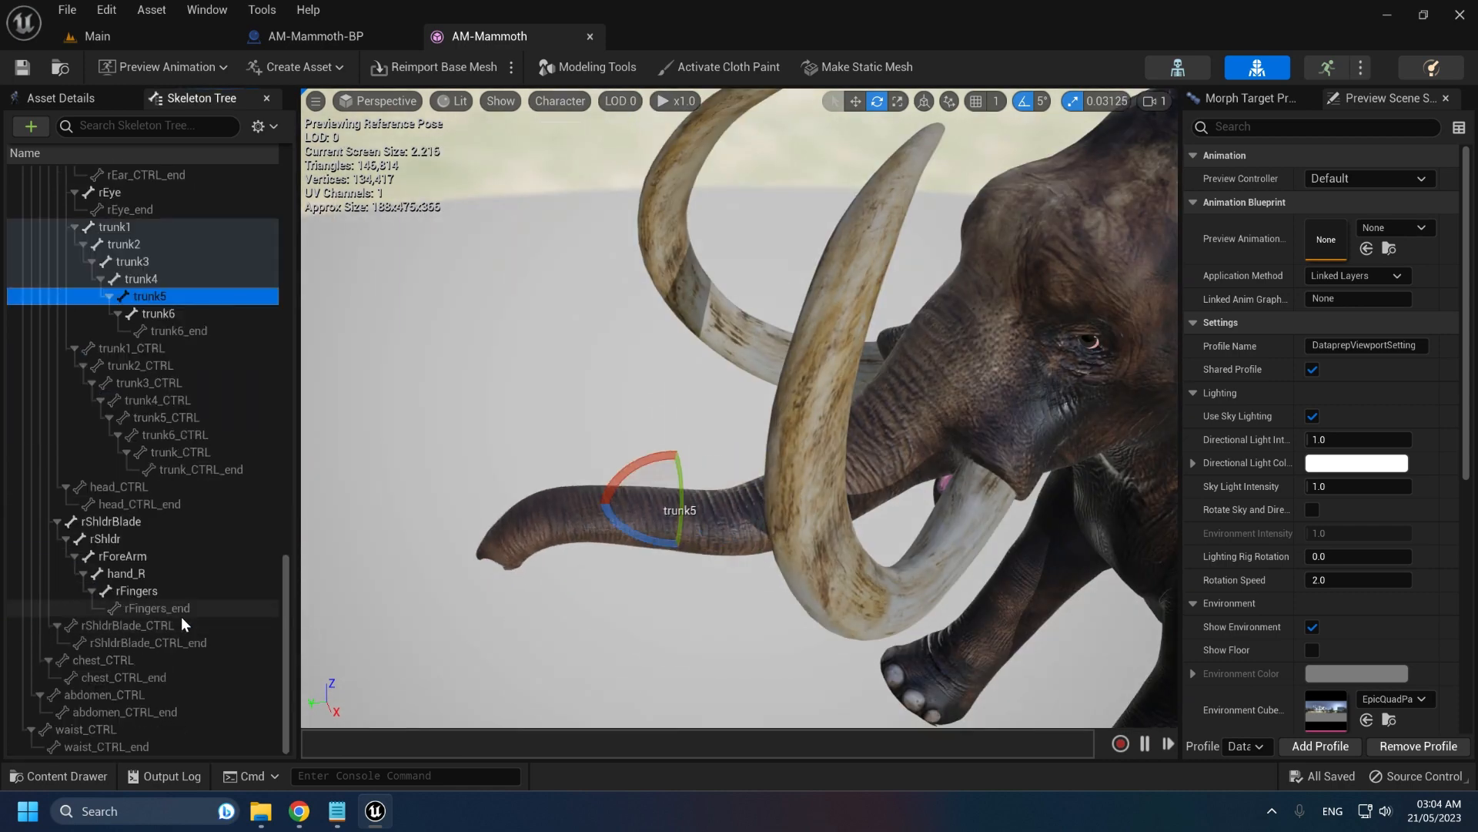
{"action": "left_click", "coordinate": [189, 524]}
{"action": "right_click_drag", "start_coordinate": [314, 413], "coordinate": [318, 224]}
Switch to the AM-Mammoth-BP blueprint and review the Groom component's group, material and asset settings
{"action": "left_click", "coordinate": [270, 36]}
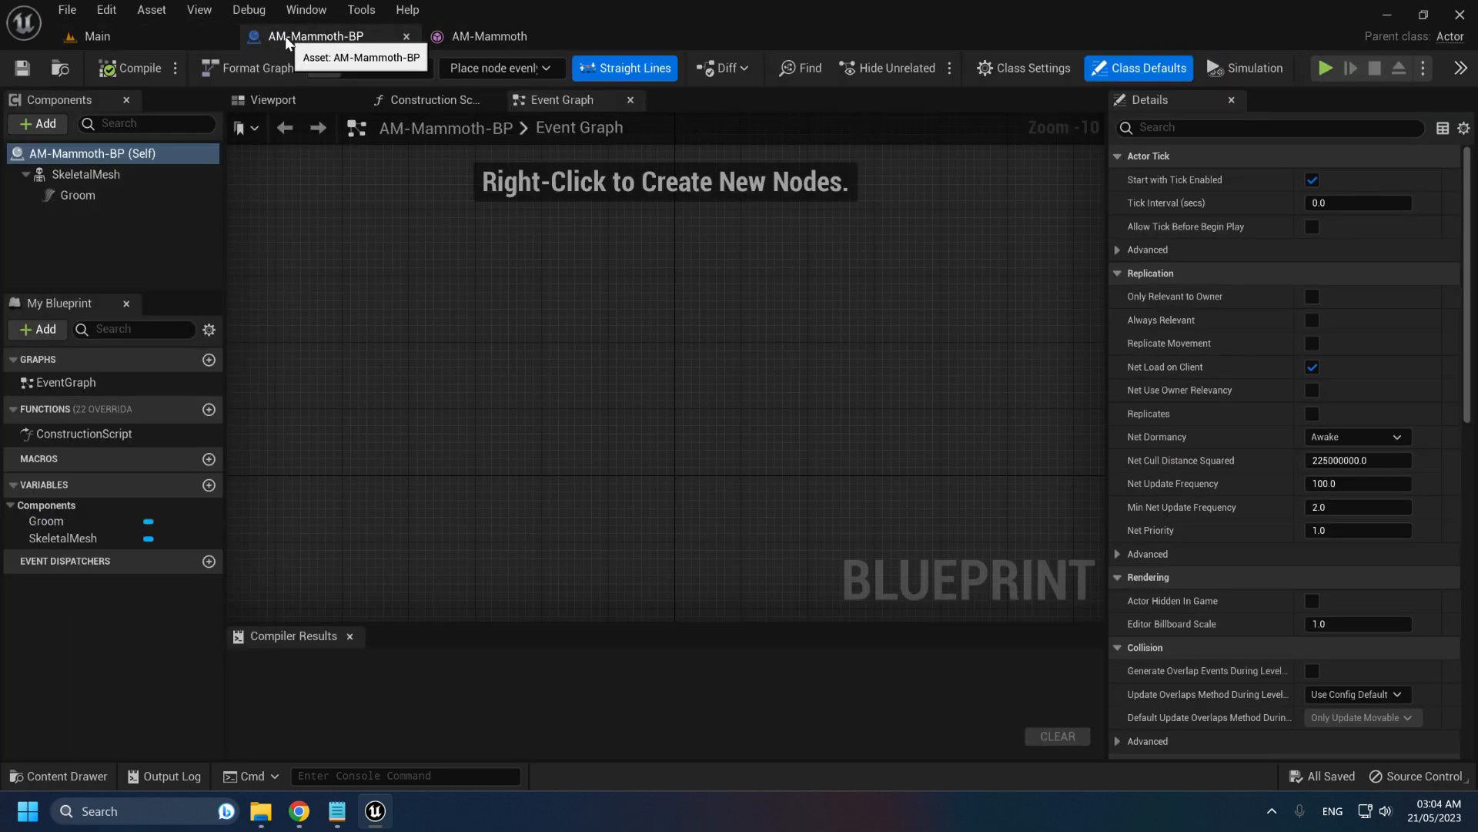
{"action": "left_click", "coordinate": [77, 195]}
{"action": "scroll", "coordinate": [1229, 394], "scroll_direction": "down", "scroll_amount": 15}
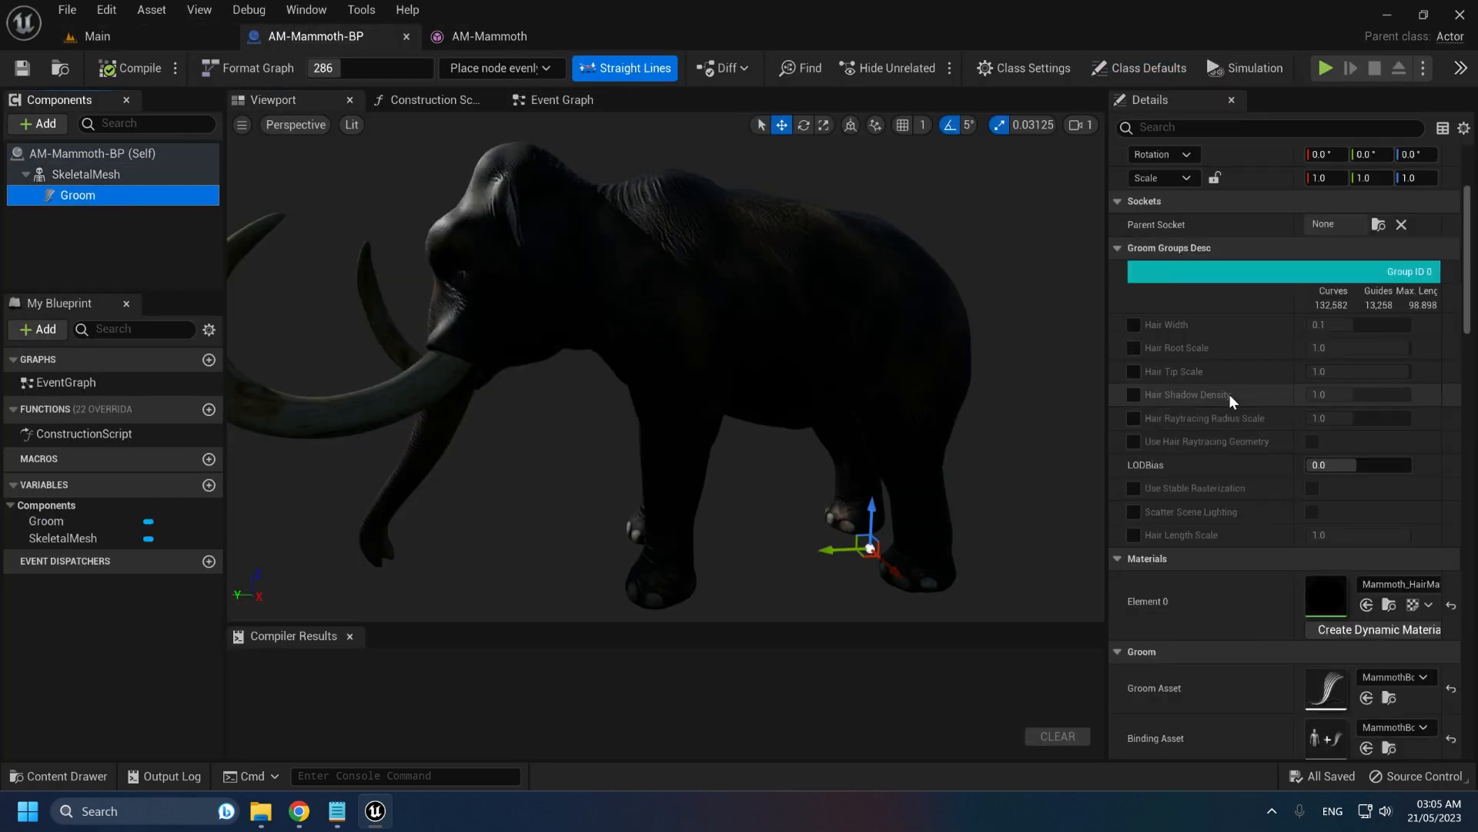
{"action": "scroll", "coordinate": [1297, 424], "scroll_direction": "down", "scroll_amount": 5}
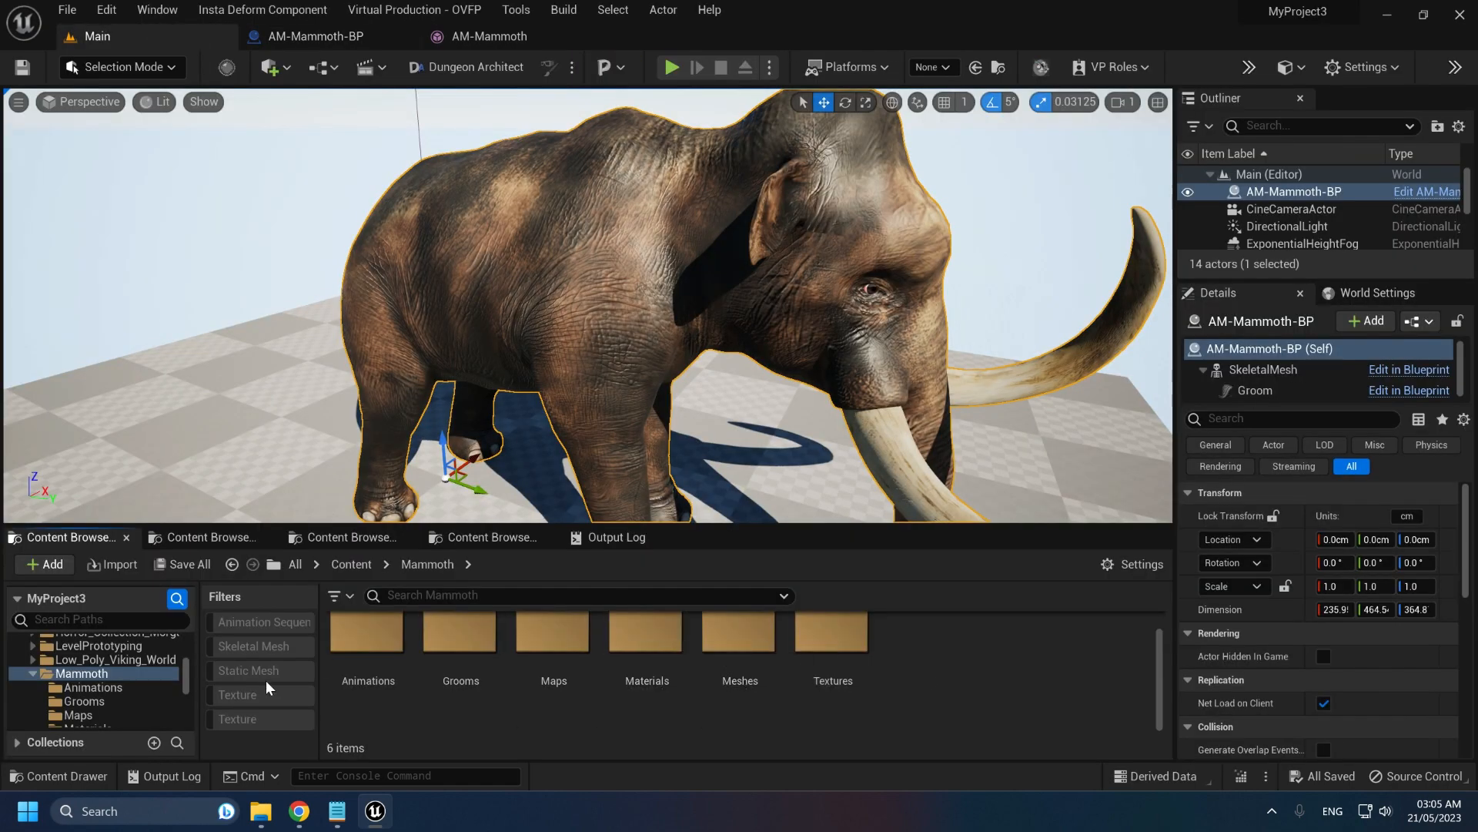
Filter the Mammoth folder to textures and search them with "dimensions = 409"
{"action": "left_click", "coordinate": [261, 718]}
{"action": "left_click", "coordinate": [431, 595]}
{"action": "type", "text": "d"}
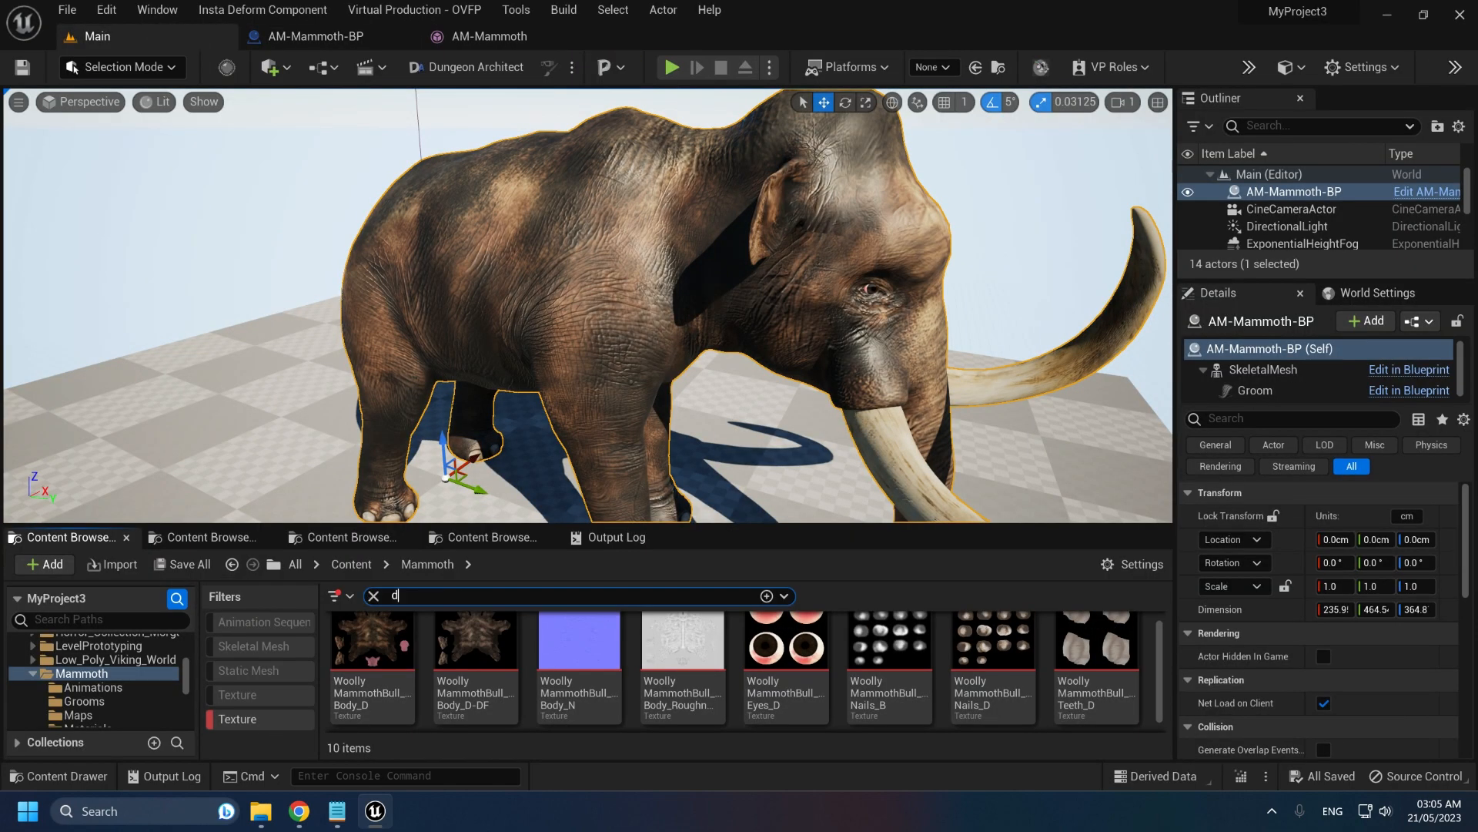
{"action": "type", "text": "imensions = 409"}
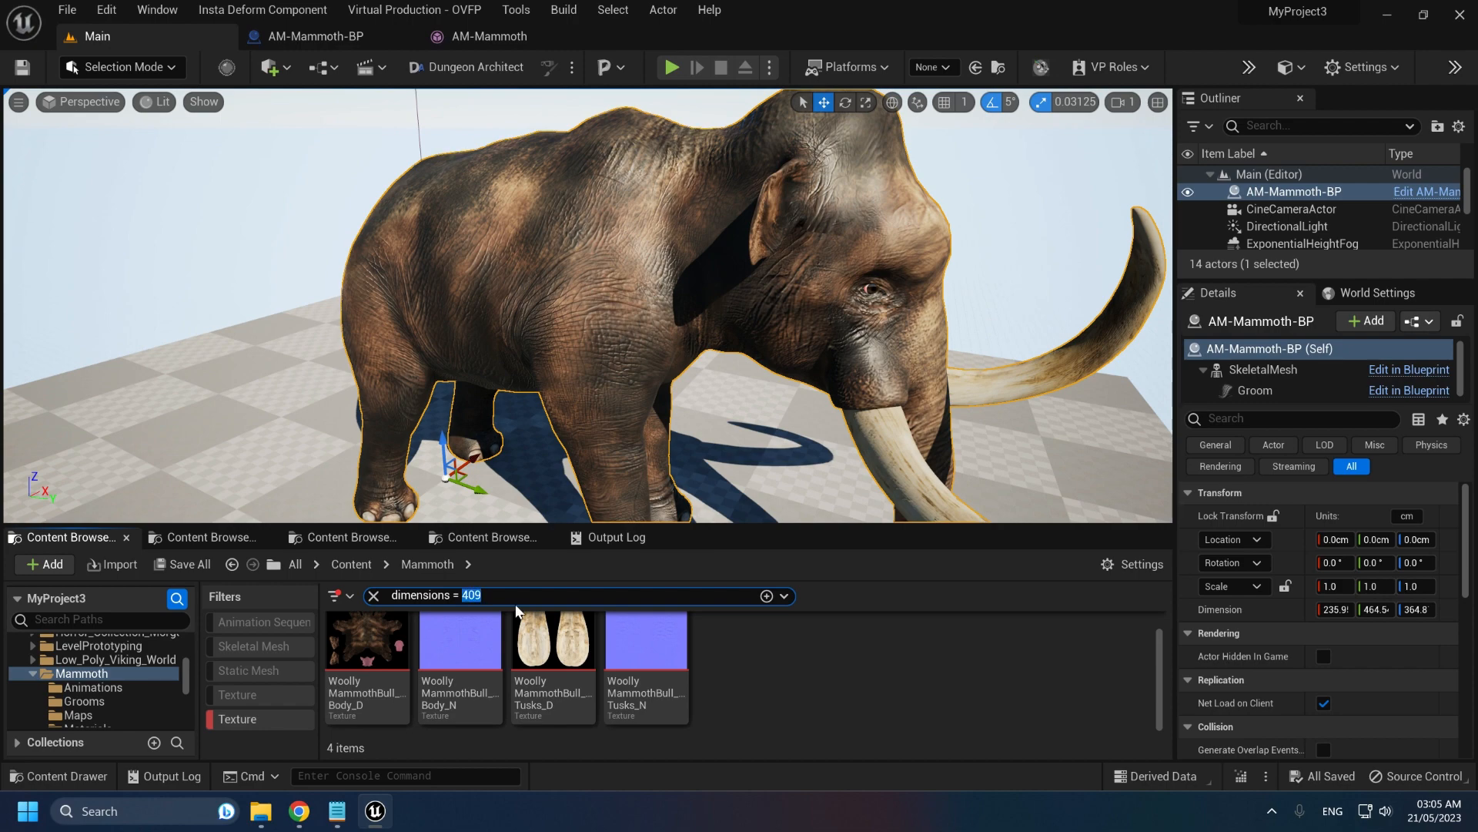
Search the Mammoth textures for dimensions of 2048, and clear the search to list all textures again
{"action": "type", "text": "2048"}
{"action": "key", "text": "BackSpace"}
{"action": "key", "text": "BackSpace"}
{"action": "key", "text": "BackSpace"}
{"action": "key", "text": "BackSpace"}
{"action": "key", "text": "BackSpace"}
{"action": "key", "text": "BackSpace"}
{"action": "key", "text": "BackSpace"}
{"action": "key", "text": "BackSpace"}
{"action": "key", "text": "BackSpace"}
{"action": "key", "text": "BackSpace"}
{"action": "key", "text": "BackSpace"}
{"action": "key", "text": "BackSpace"}
{"action": "key", "text": "BackSpace"}
{"action": "key", "text": "BackSpace"}
{"action": "key", "text": "BackSpace"}
{"action": "key", "text": "BackSpace"}
{"action": "key", "text": "BackSpace"}
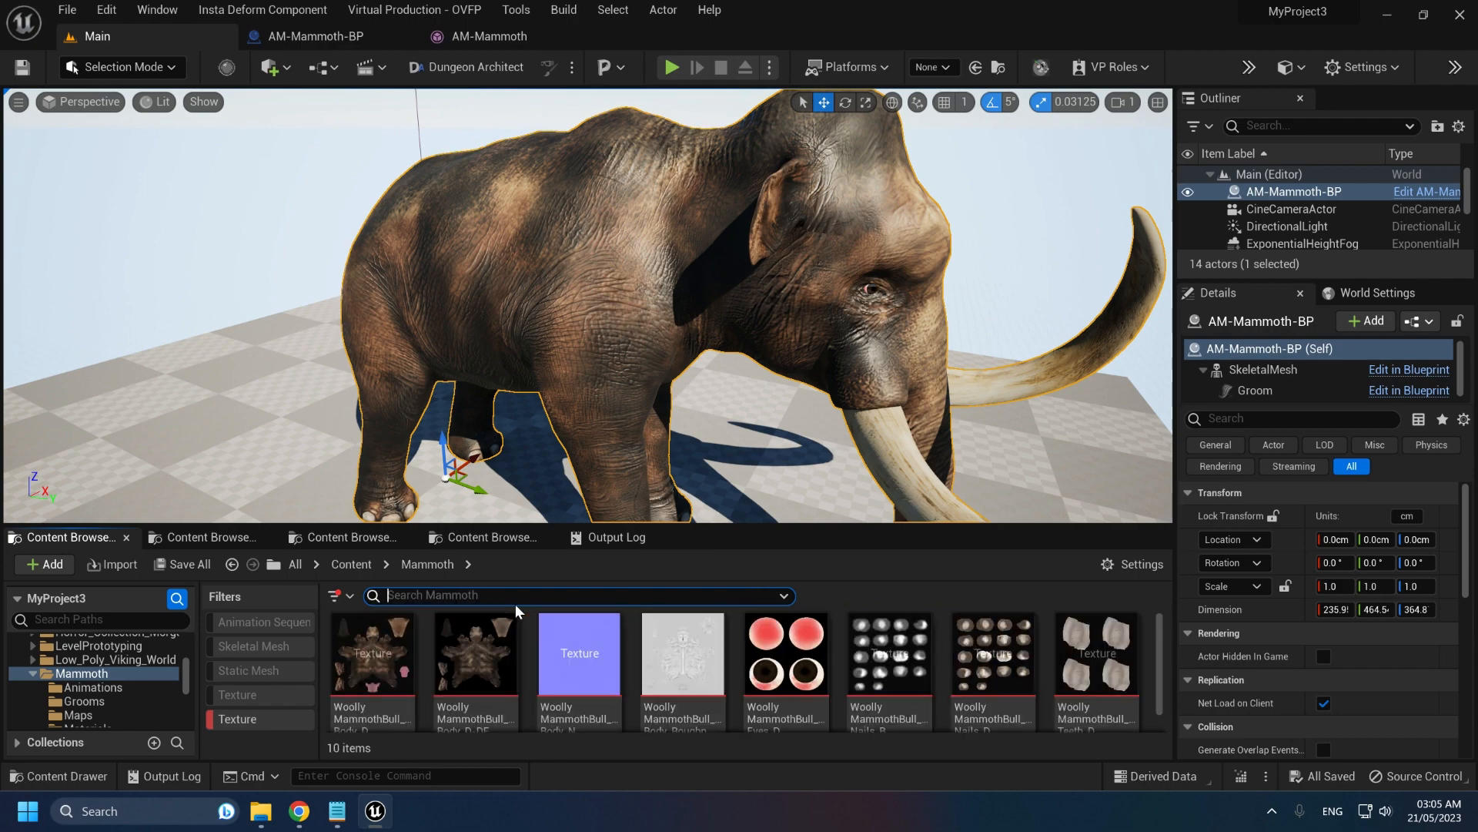
Inspect the WoollyMammothBull body colour, nails and teeth textures at full size, closing each one after viewing
{"action": "double_click", "coordinate": [372, 662]}
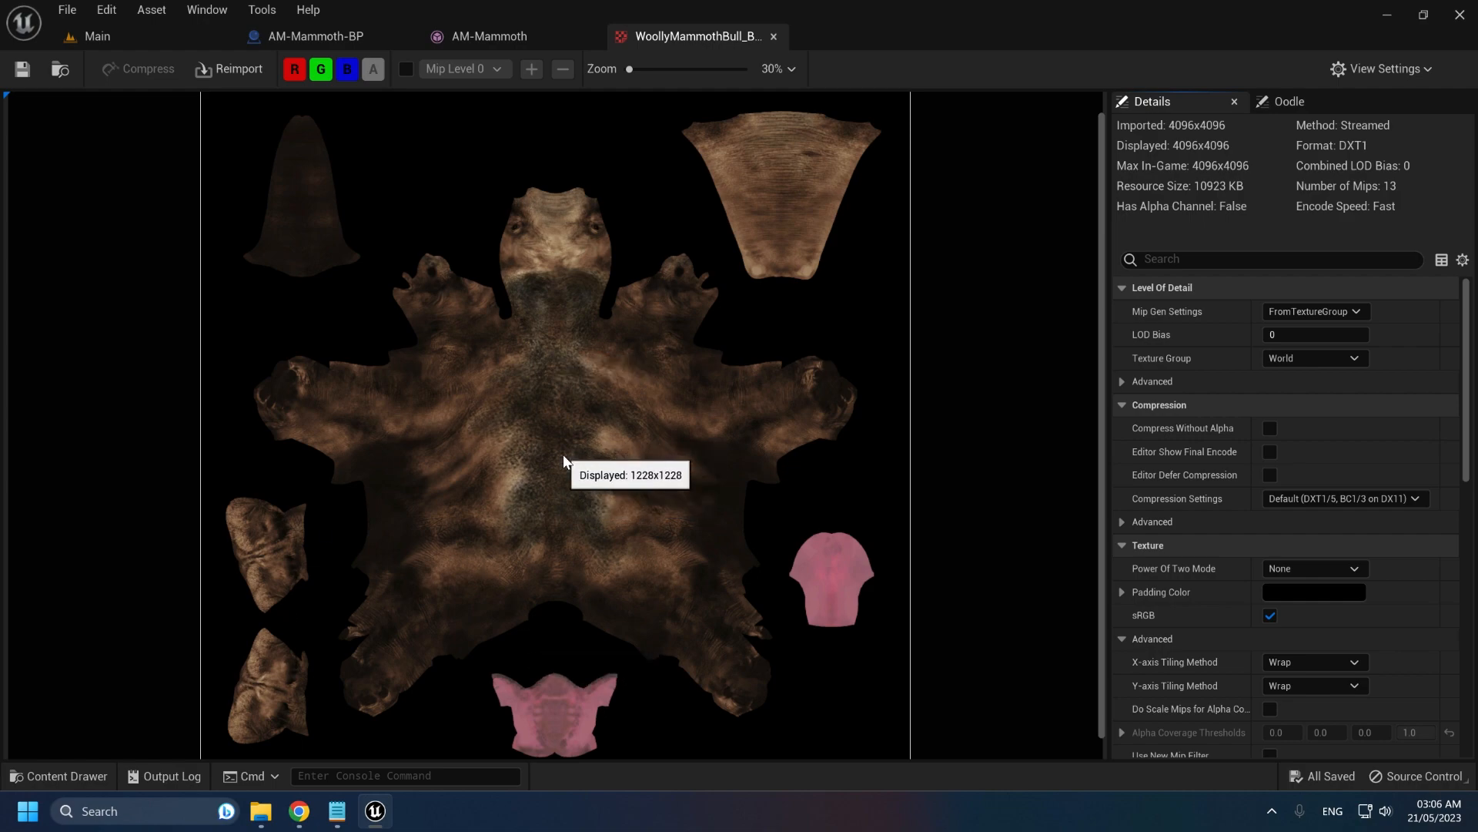
{"action": "middle_click", "coordinate": [643, 40]}
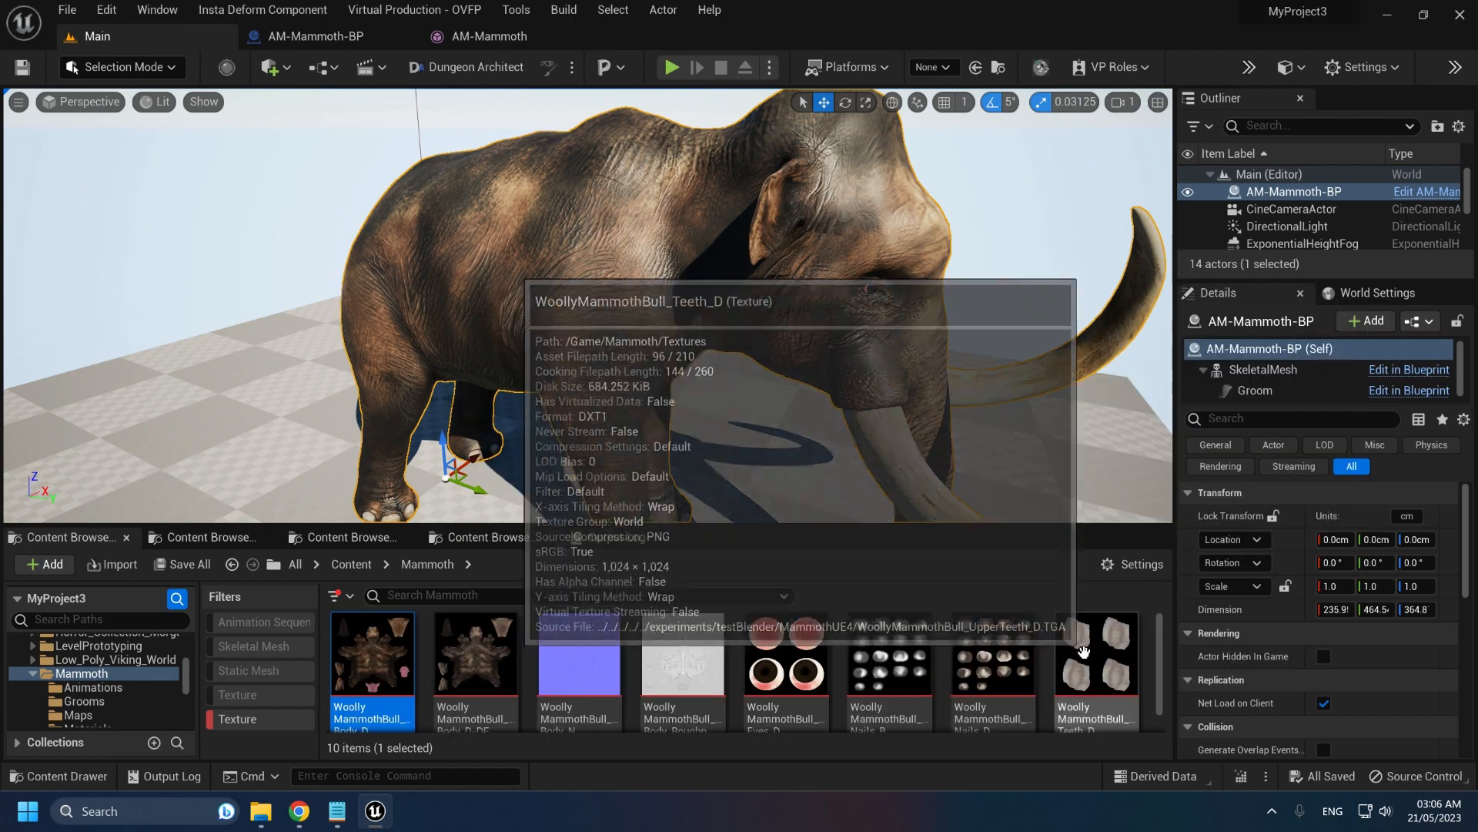
{"action": "double_click", "coordinate": [991, 656]}
{"action": "middle_click", "coordinate": [674, 40]}
{"action": "left_click", "coordinate": [97, 37]}
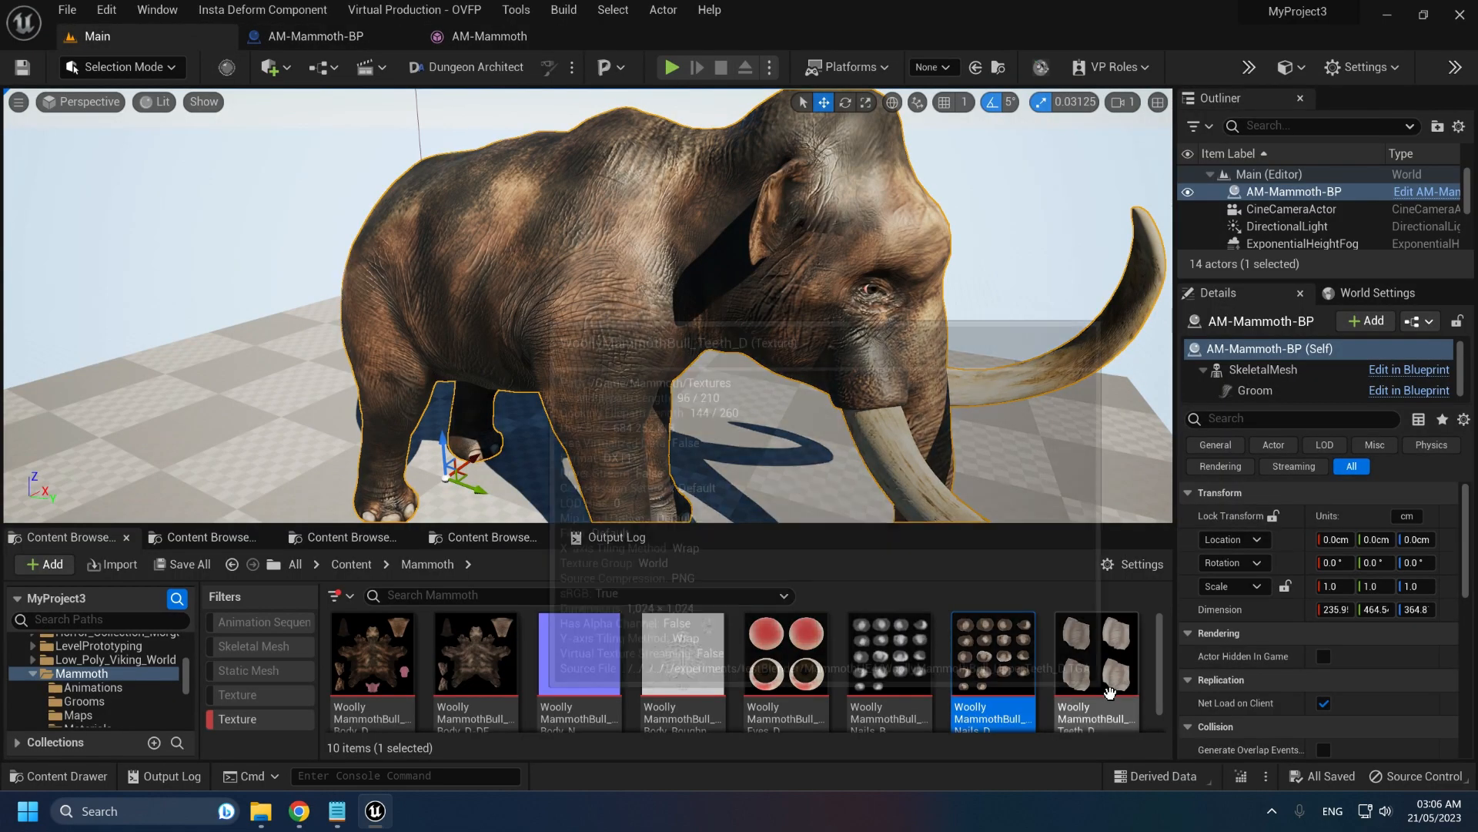
{"action": "double_click", "coordinate": [1093, 660]}
{"action": "middle_click", "coordinate": [714, 39]}
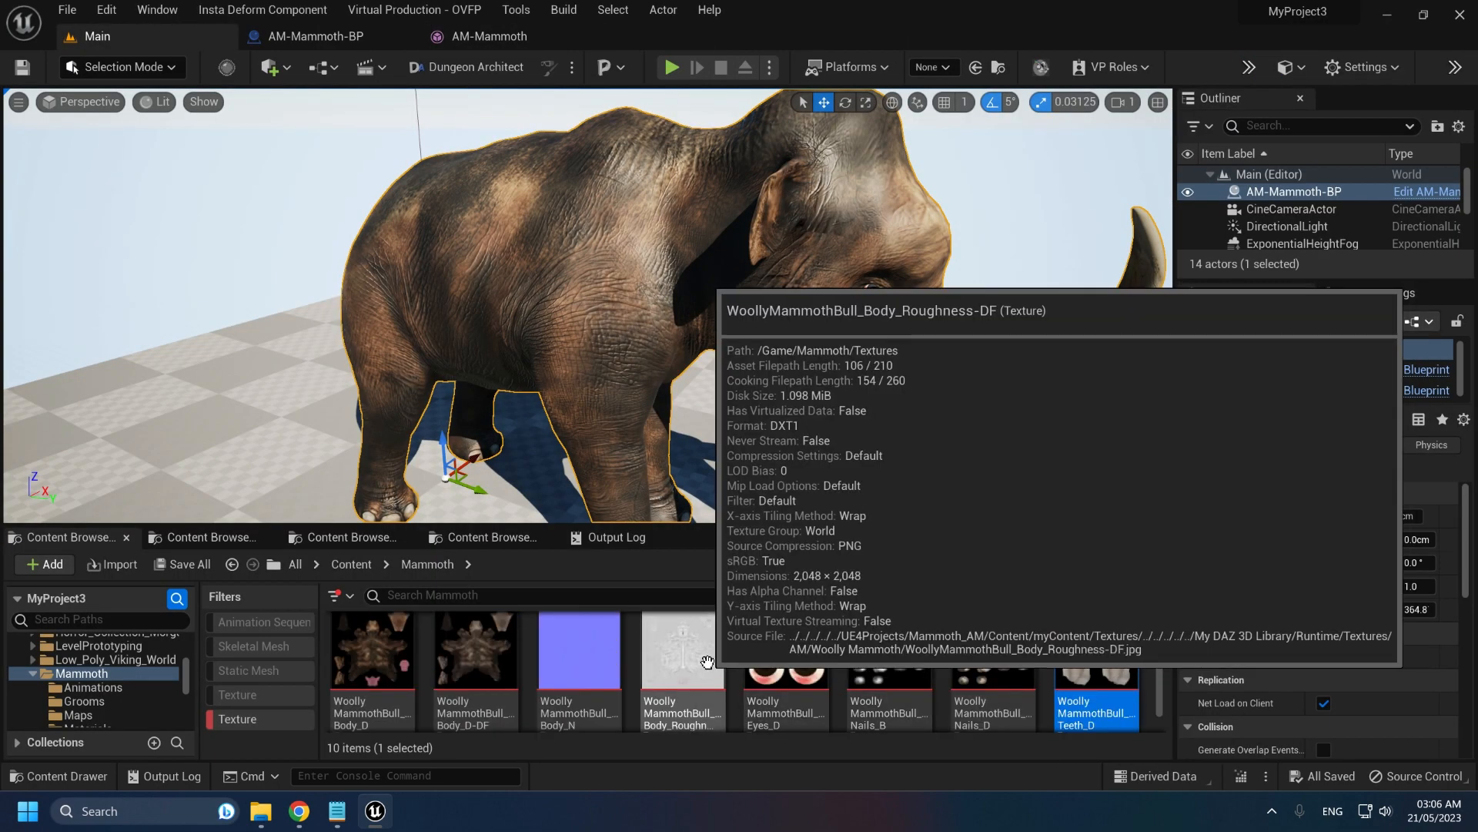
Inspect the WoollyMammothBull_Body_Roughness-DF texture by toggling its red, green and blue channels, and close it
{"action": "double_click", "coordinate": [702, 656]}
{"action": "left_click", "coordinate": [345, 68]}
{"action": "left_click", "coordinate": [322, 67]}
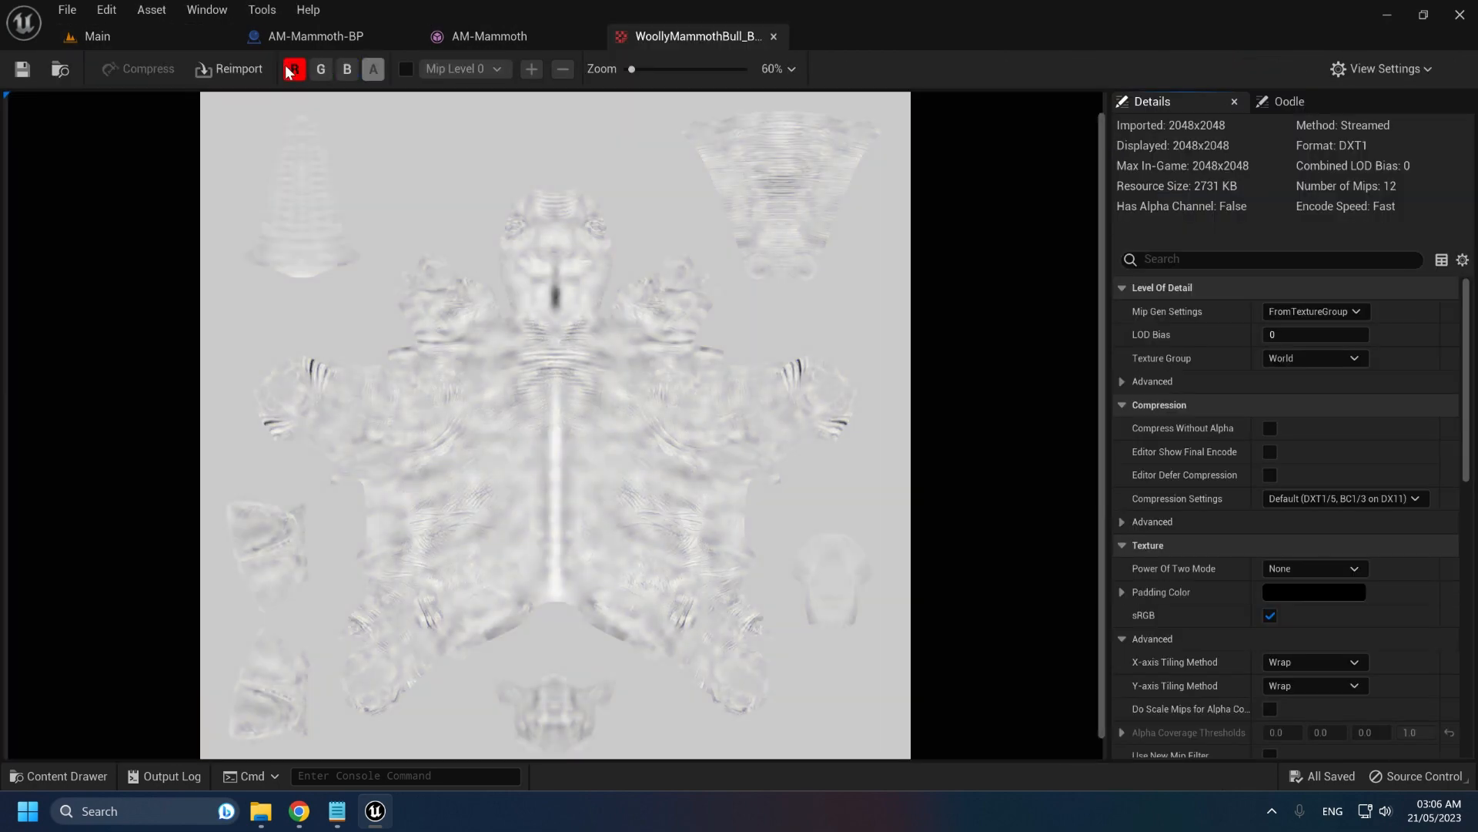
{"action": "left_click", "coordinate": [296, 68]}
{"action": "left_click", "coordinate": [296, 67]}
{"action": "left_click", "coordinate": [322, 67]}
{"action": "left_click", "coordinate": [350, 68]}
{"action": "middle_click", "coordinate": [673, 37]}
{"action": "left_click", "coordinate": [151, 44]}
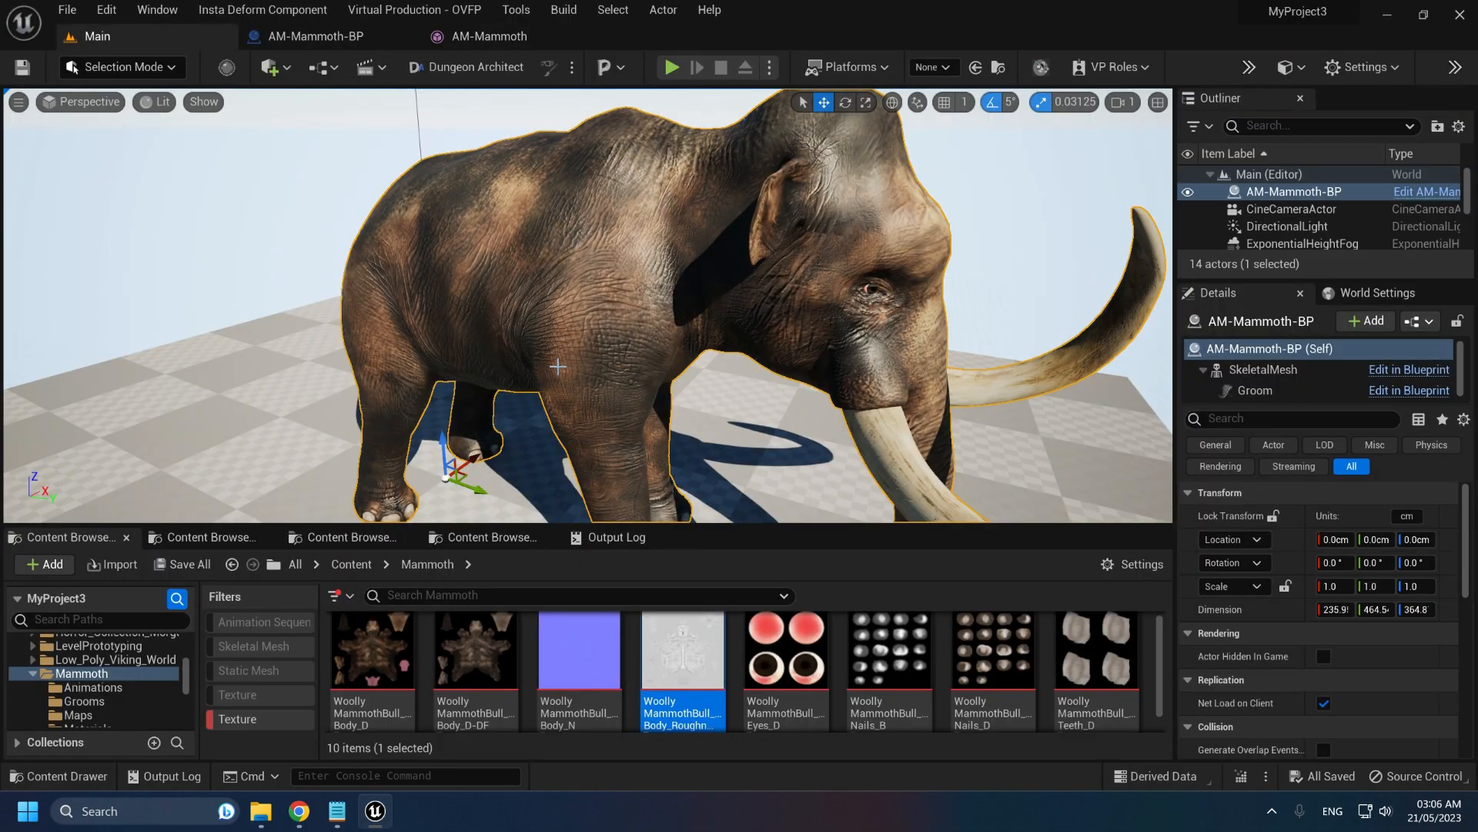
Review the remaining textures in the Mammoth folder and check the asset details of WoollyMammothBull_Body_D-DF
{"action": "left_click", "coordinate": [838, 662]}
{"action": "scroll", "coordinate": [646, 662], "scroll_direction": "down", "scroll_amount": 2}
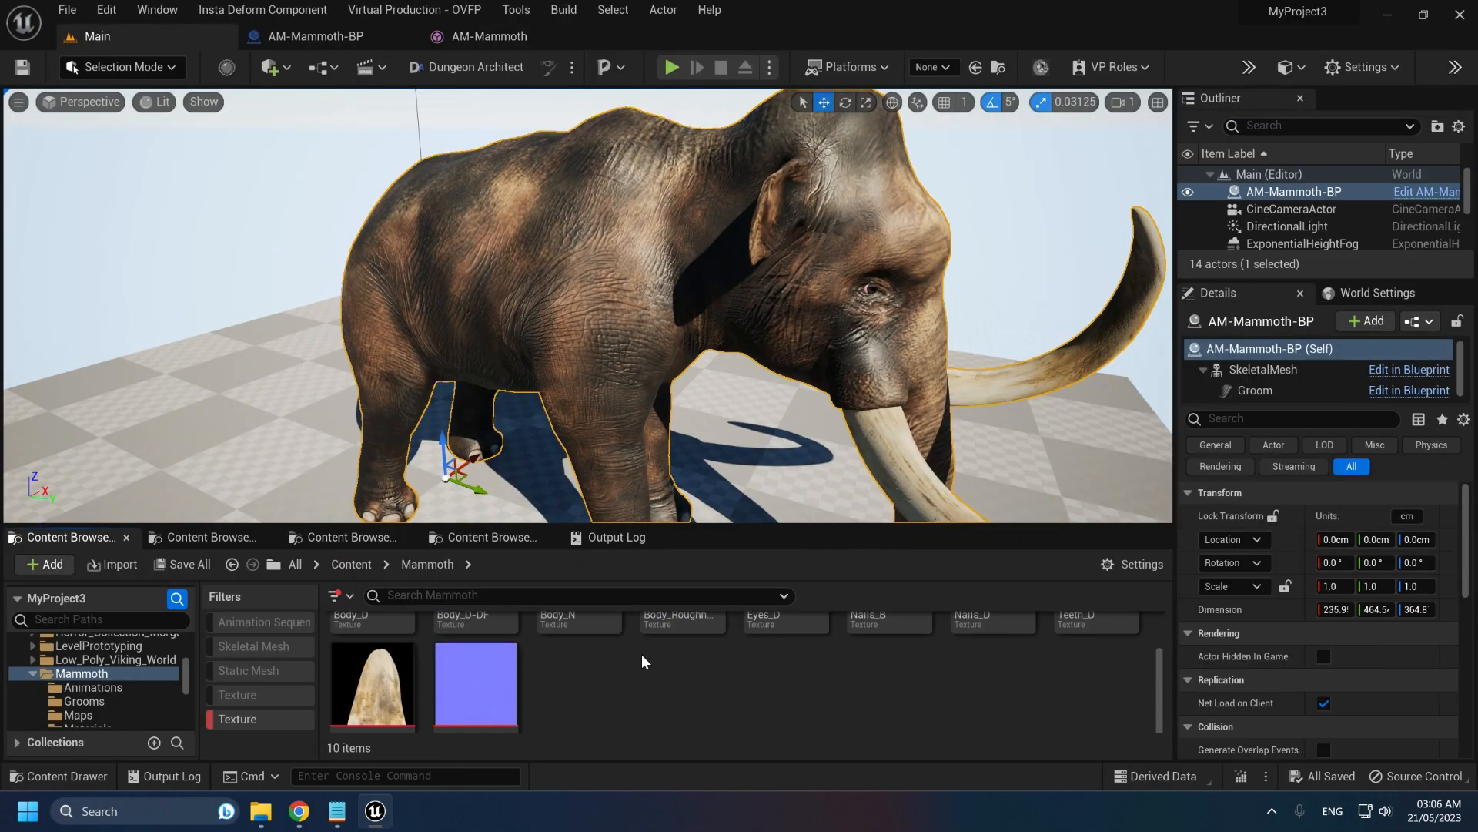
{"action": "scroll", "coordinate": [640, 654], "scroll_direction": "up", "scroll_amount": 2}
{"action": "mouse_move", "coordinate": [516, 671]}
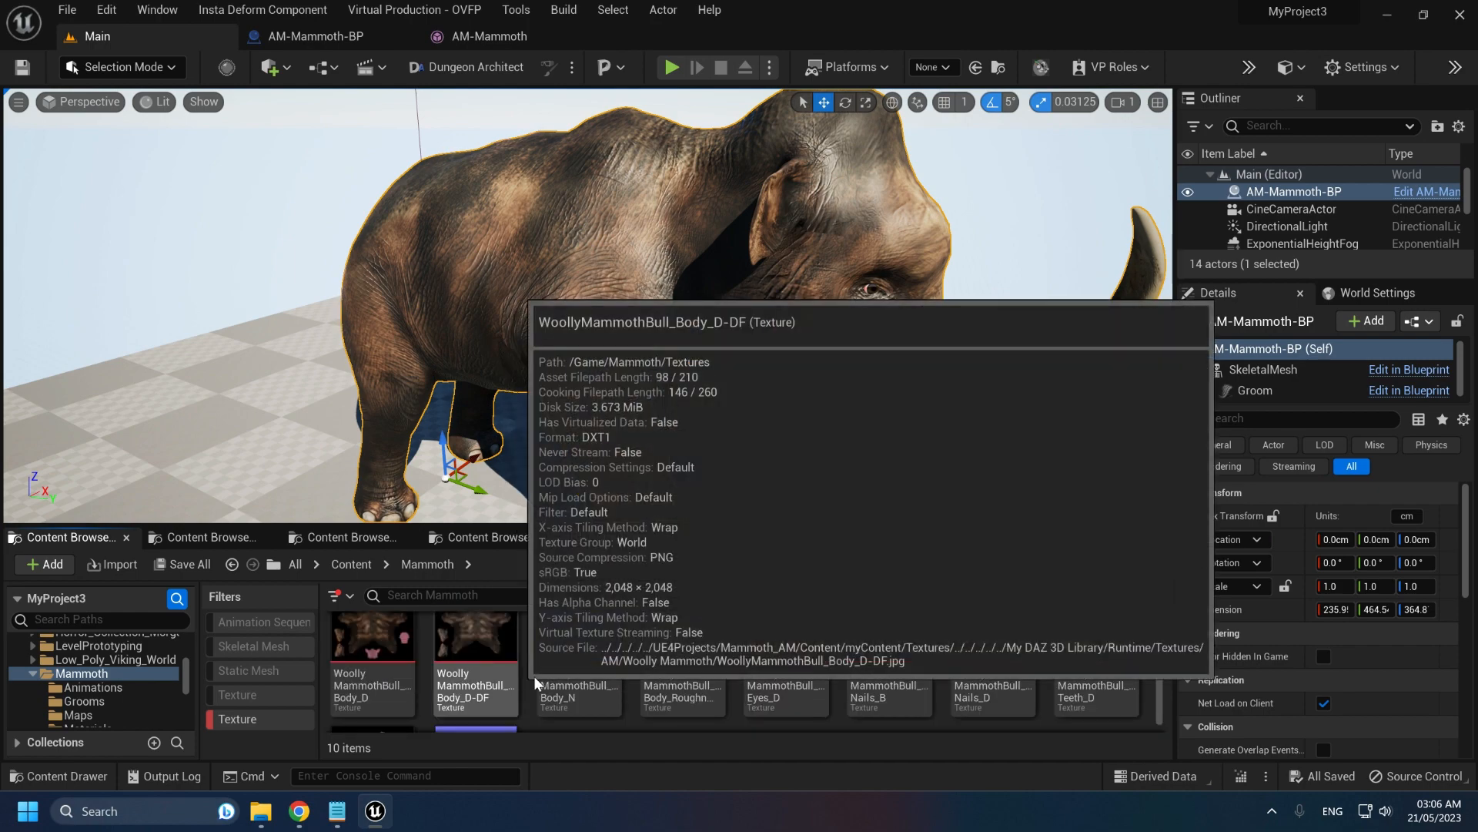
Examine the collision bodies around the mammoth in its physics asset and return to the Main level
{"action": "right_click_drag", "start_coordinate": [637, 221], "coordinate": [659, 230]}
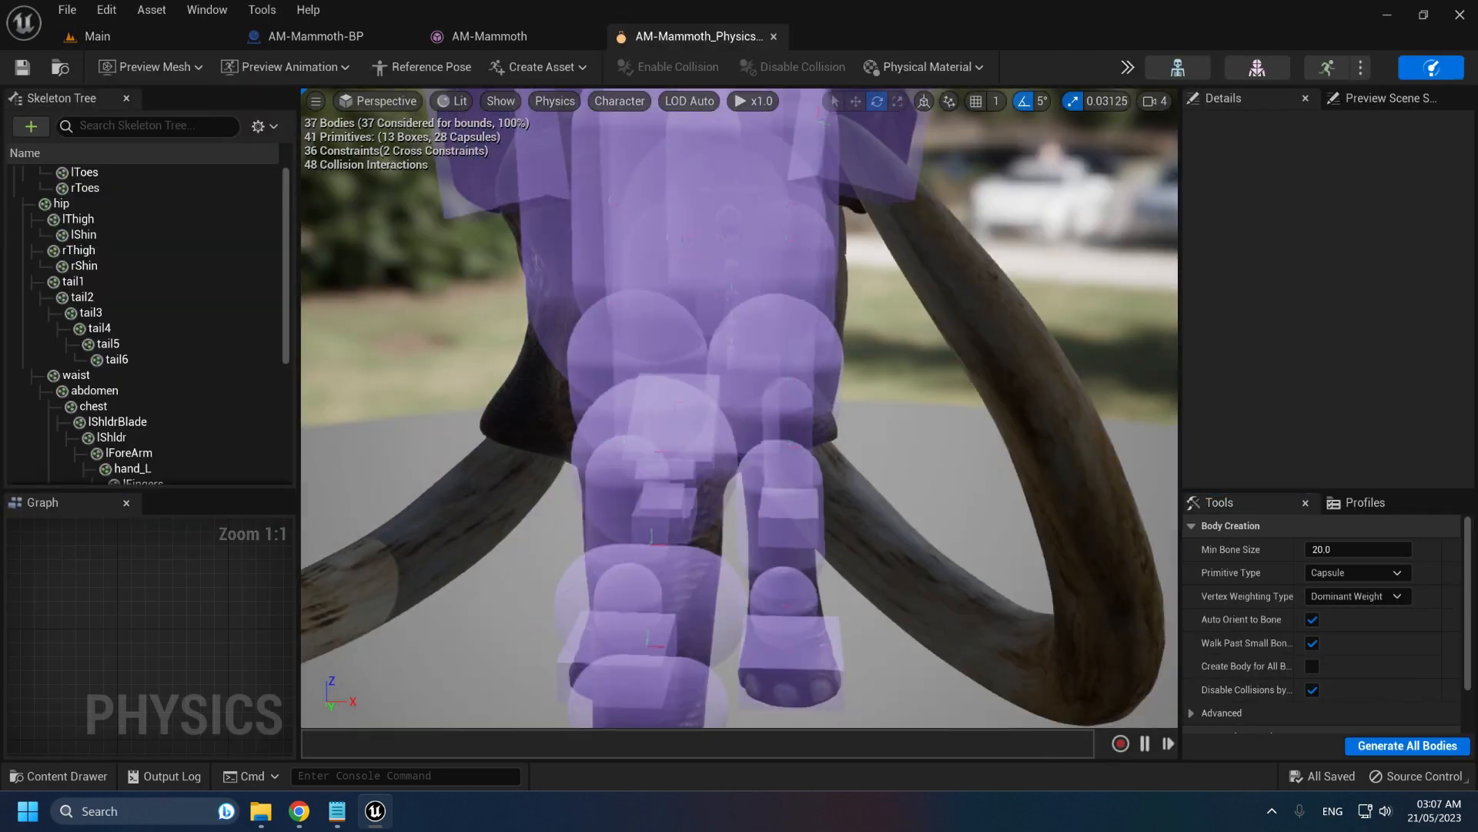
{"action": "mouse_move", "coordinate": [733, 451]}
{"action": "right_mouse_down"}
{"action": "mouse_move", "coordinate": [671, 453]}
{"action": "mouse_move", "coordinate": [681, 493]}
{"action": "mouse_move", "coordinate": [770, 470]}
{"action": "mouse_move", "coordinate": [693, 439]}
{"action": "mouse_move", "coordinate": [731, 477]}
{"action": "right_mouse_up"}
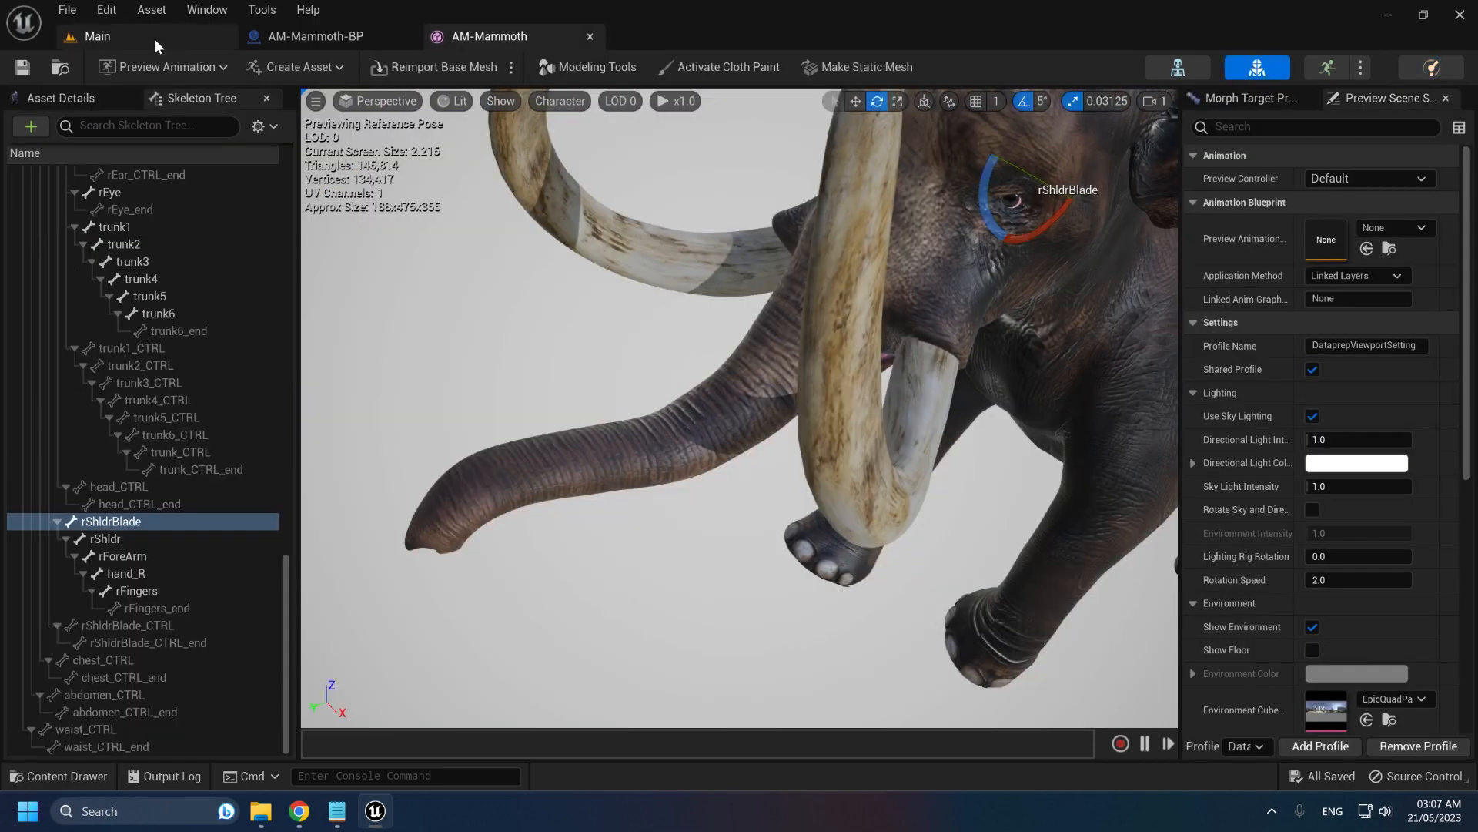
{"action": "left_click", "coordinate": [155, 46]}
{"action": "mouse_move", "coordinate": [605, 479]}
{"action": "right_mouse_down"}
{"action": "mouse_move", "coordinate": [616, 504]}
{"action": "mouse_move", "coordinate": [635, 497]}
{"action": "mouse_move", "coordinate": [604, 479]}
{"action": "mouse_move", "coordinate": [581, 492]}
{"action": "right_mouse_up"}
Open the attack_left animation from the Animations folder of the Mammoth asset
{"action": "left_click", "coordinate": [112, 664]}
{"action": "left_click", "coordinate": [112, 687]}
{"action": "scroll", "coordinate": [112, 685], "scroll_direction": "up", "scroll_amount": 2}
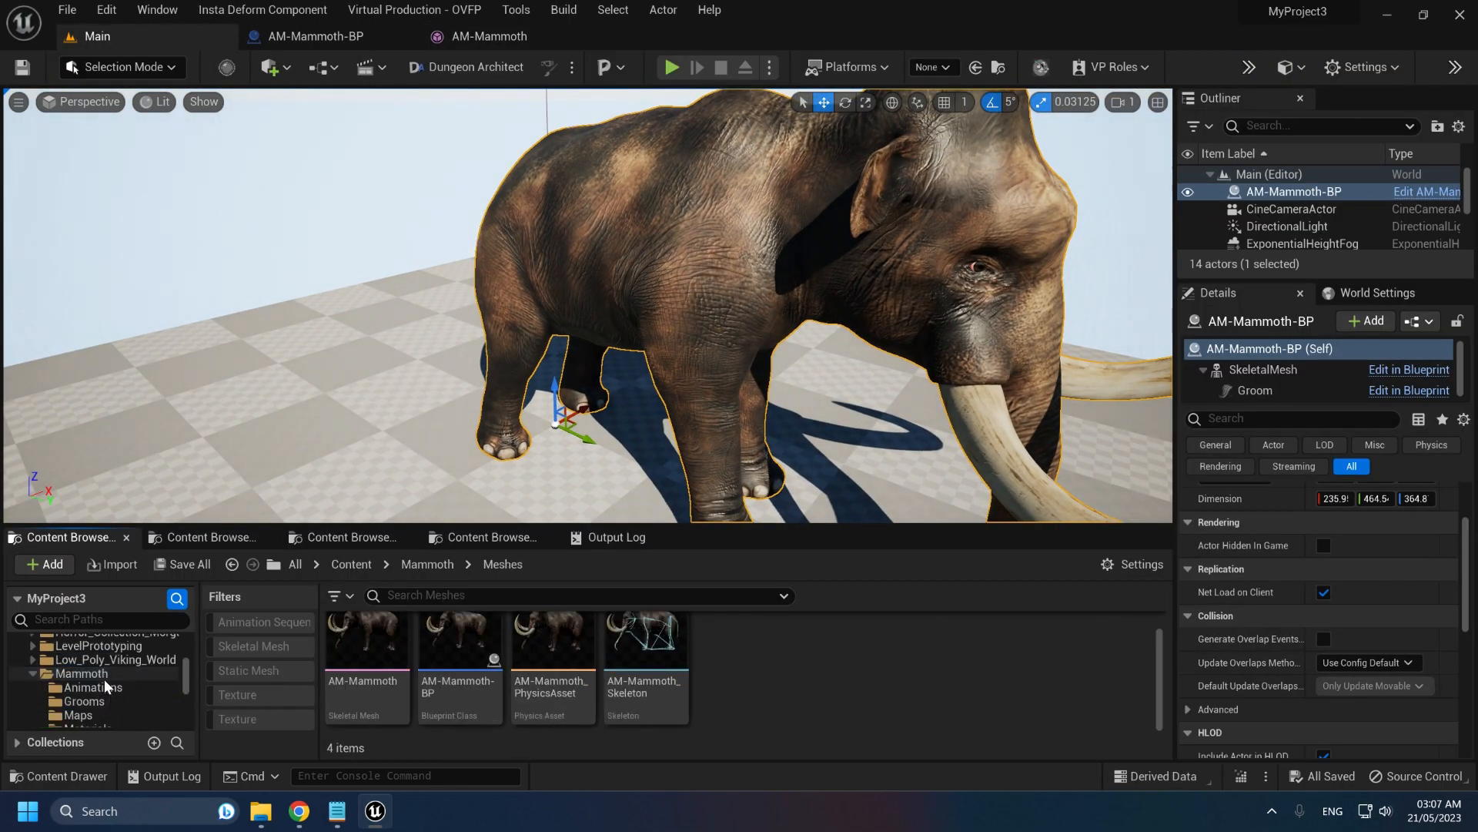
{"action": "left_click", "coordinate": [113, 687]}
{"action": "double_click", "coordinate": [359, 651]}
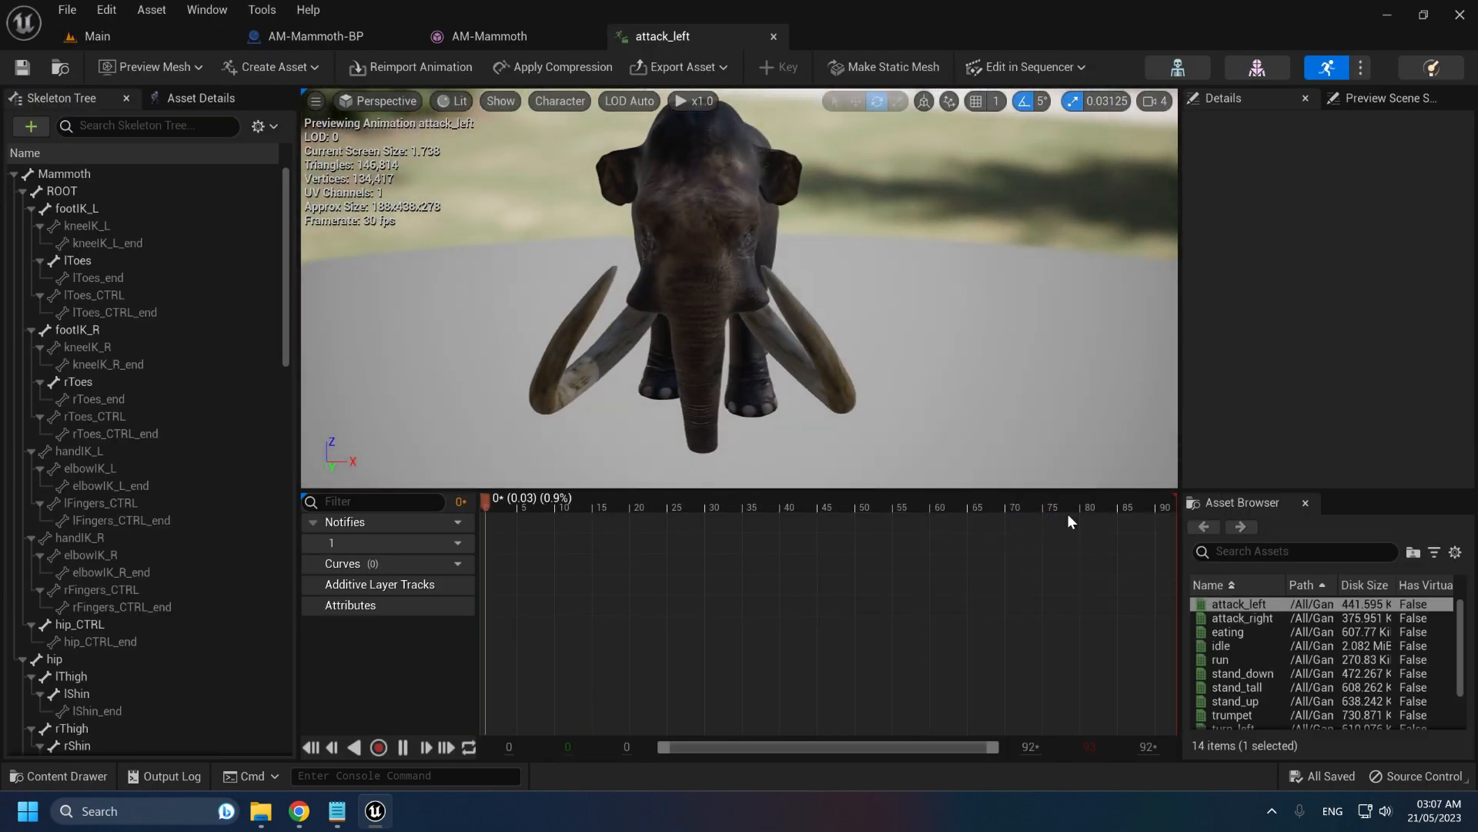
Preview the attack_right and eating animations, viewing the eating animation from the mammoth's side
{"action": "left_click", "coordinate": [1240, 633]}
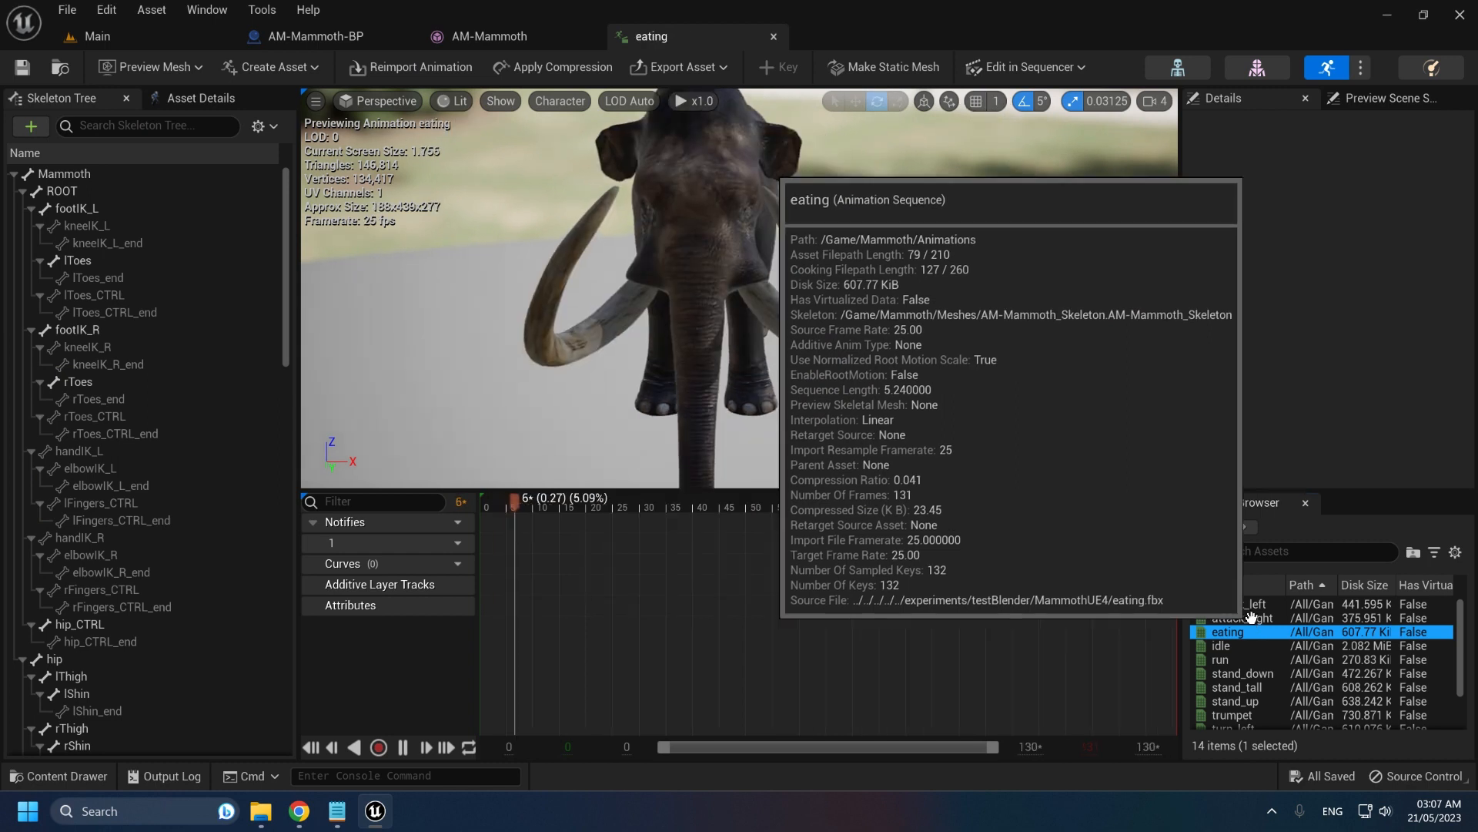
{"action": "key", "text": "Up"}
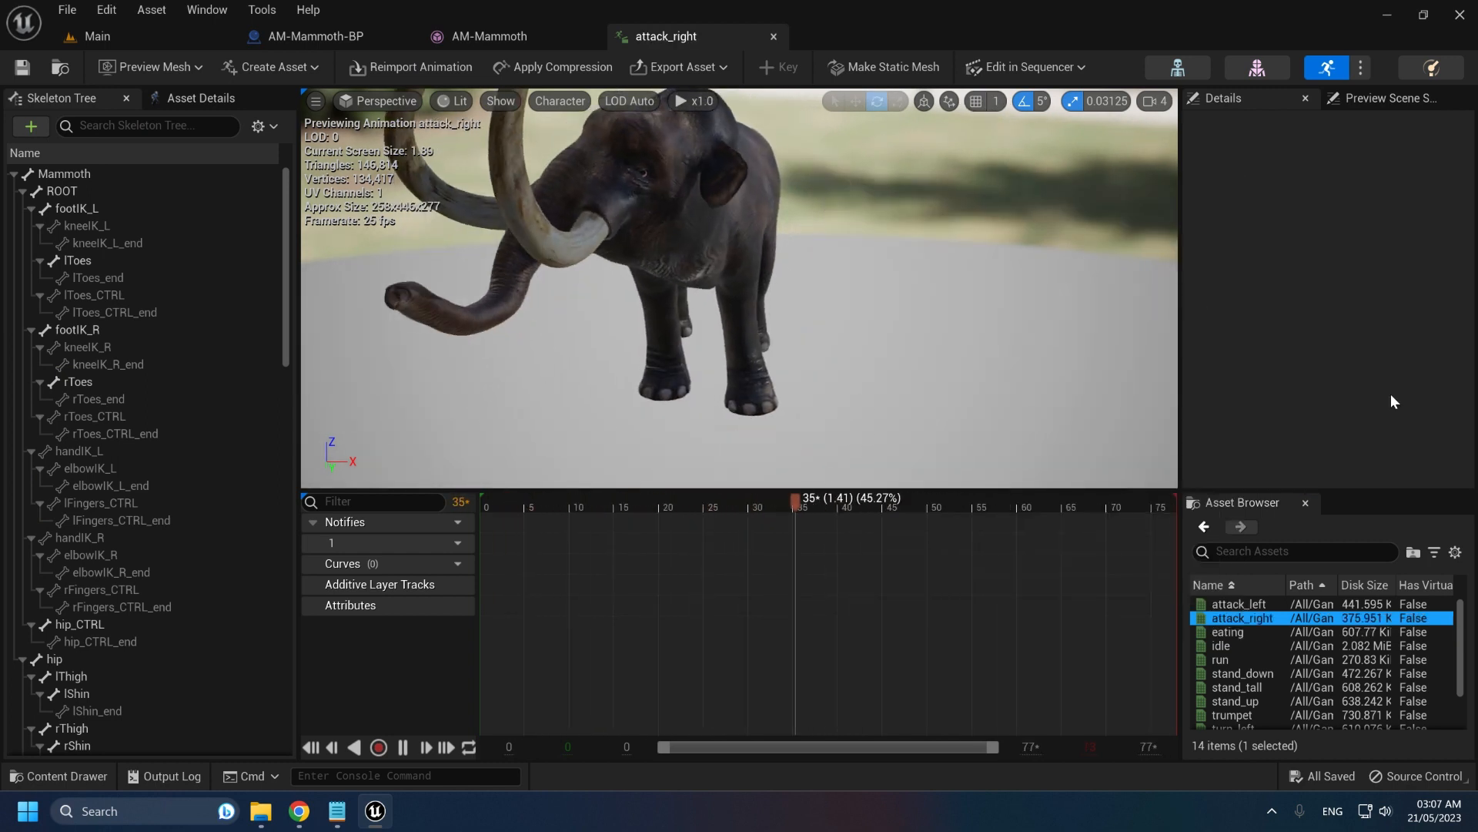
{"action": "key", "text": "Down"}
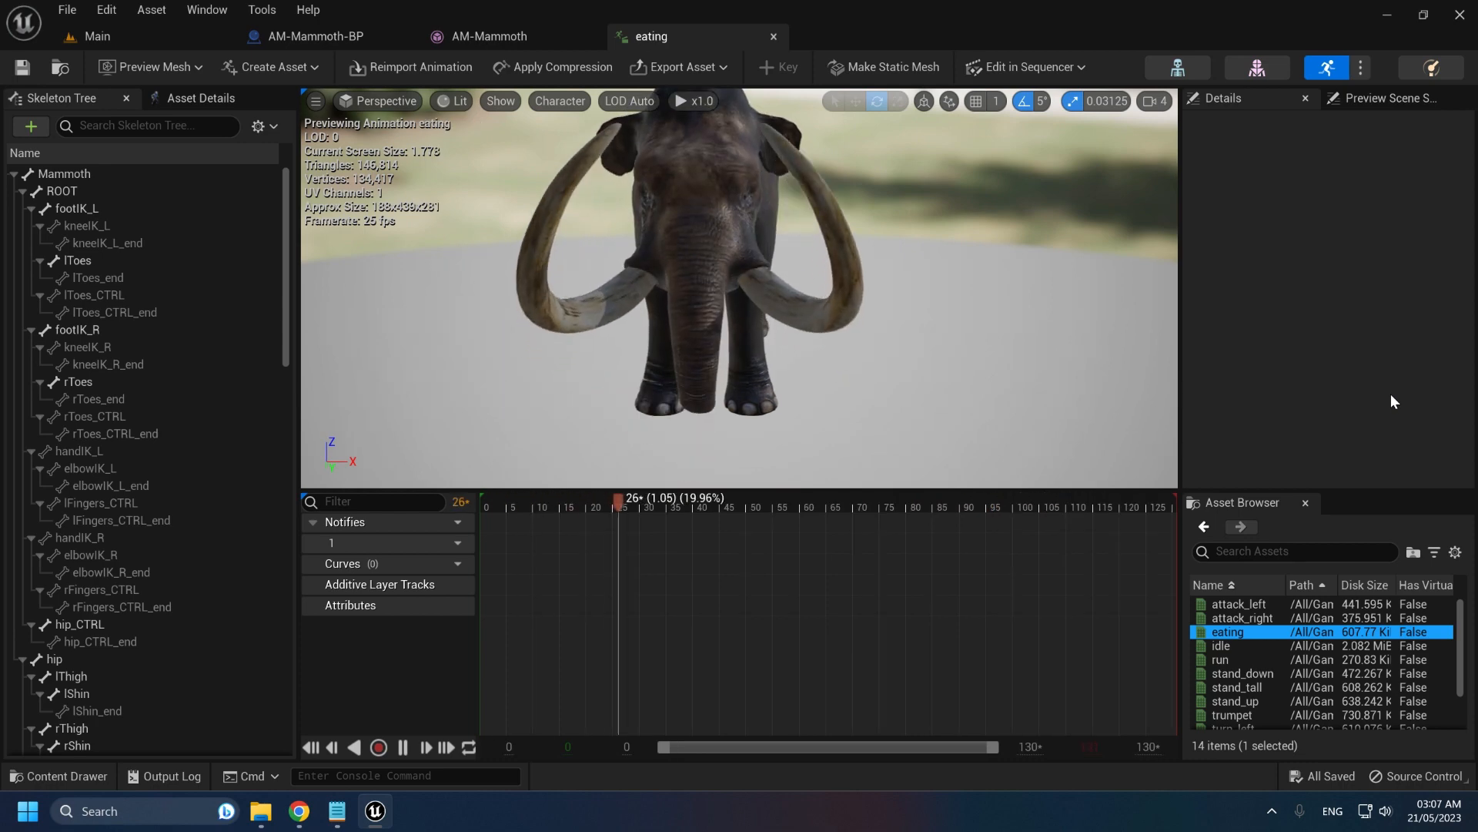
{"action": "right_click_drag", "start_coordinate": [909, 308], "coordinate": [662, 331]}
{"action": "key", "text": "d"}
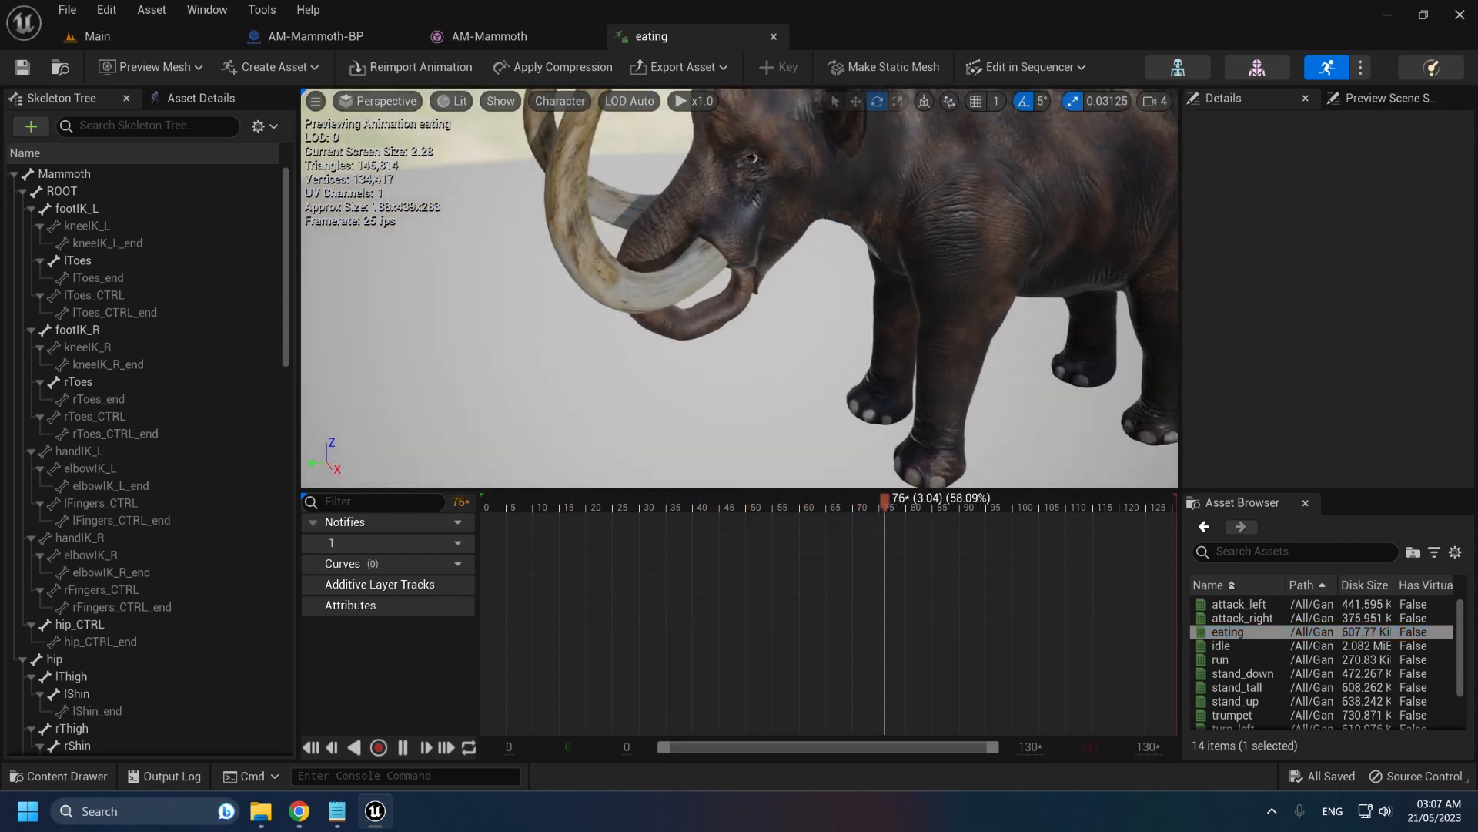
Preview the idle, run and stand_tall animations
{"action": "left_click", "coordinate": [1224, 645]}
{"action": "right_click_drag", "start_coordinate": [702, 310], "coordinate": [724, 325]}
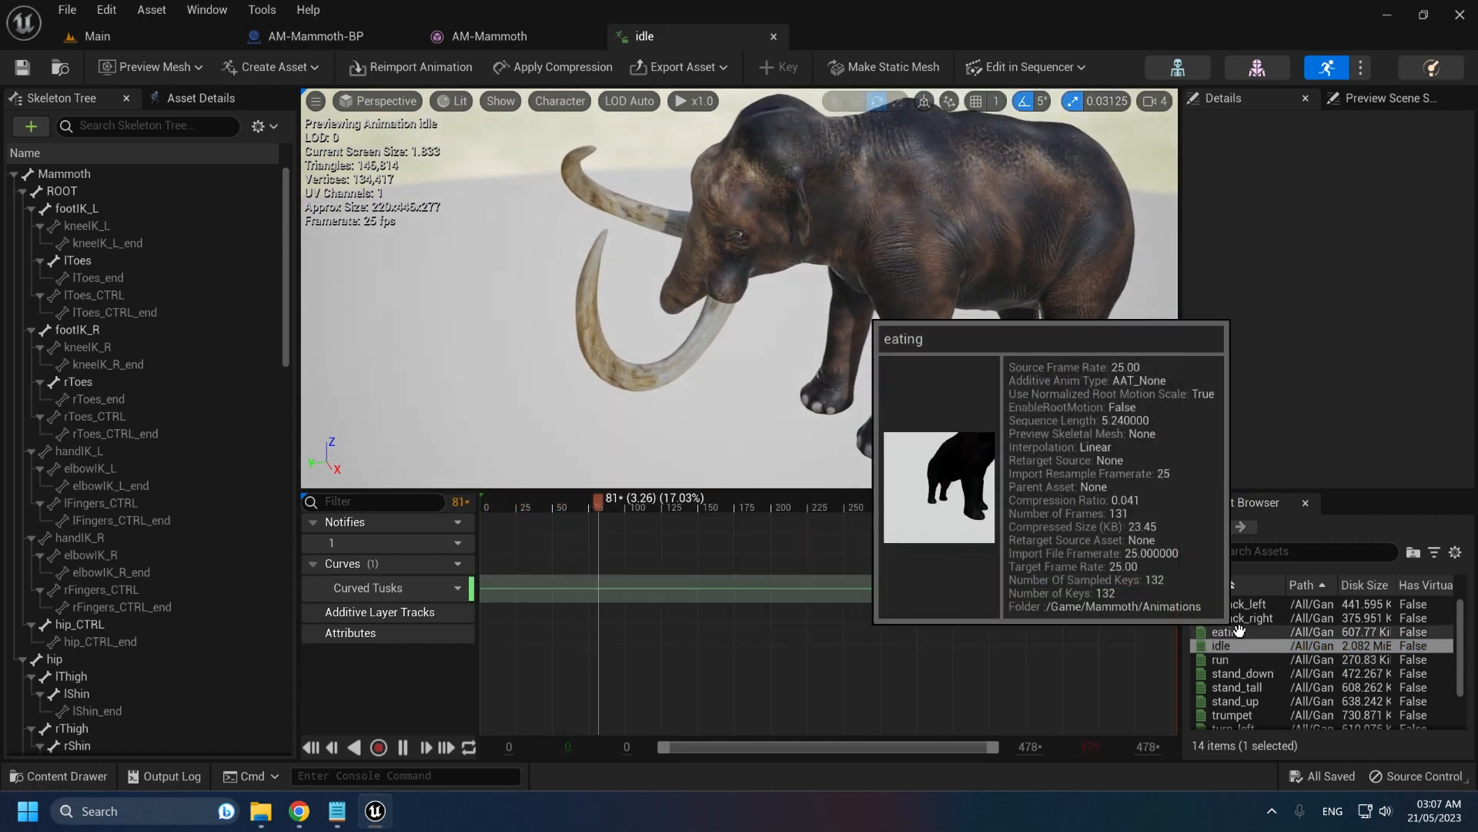
{"action": "left_click", "coordinate": [1228, 658]}
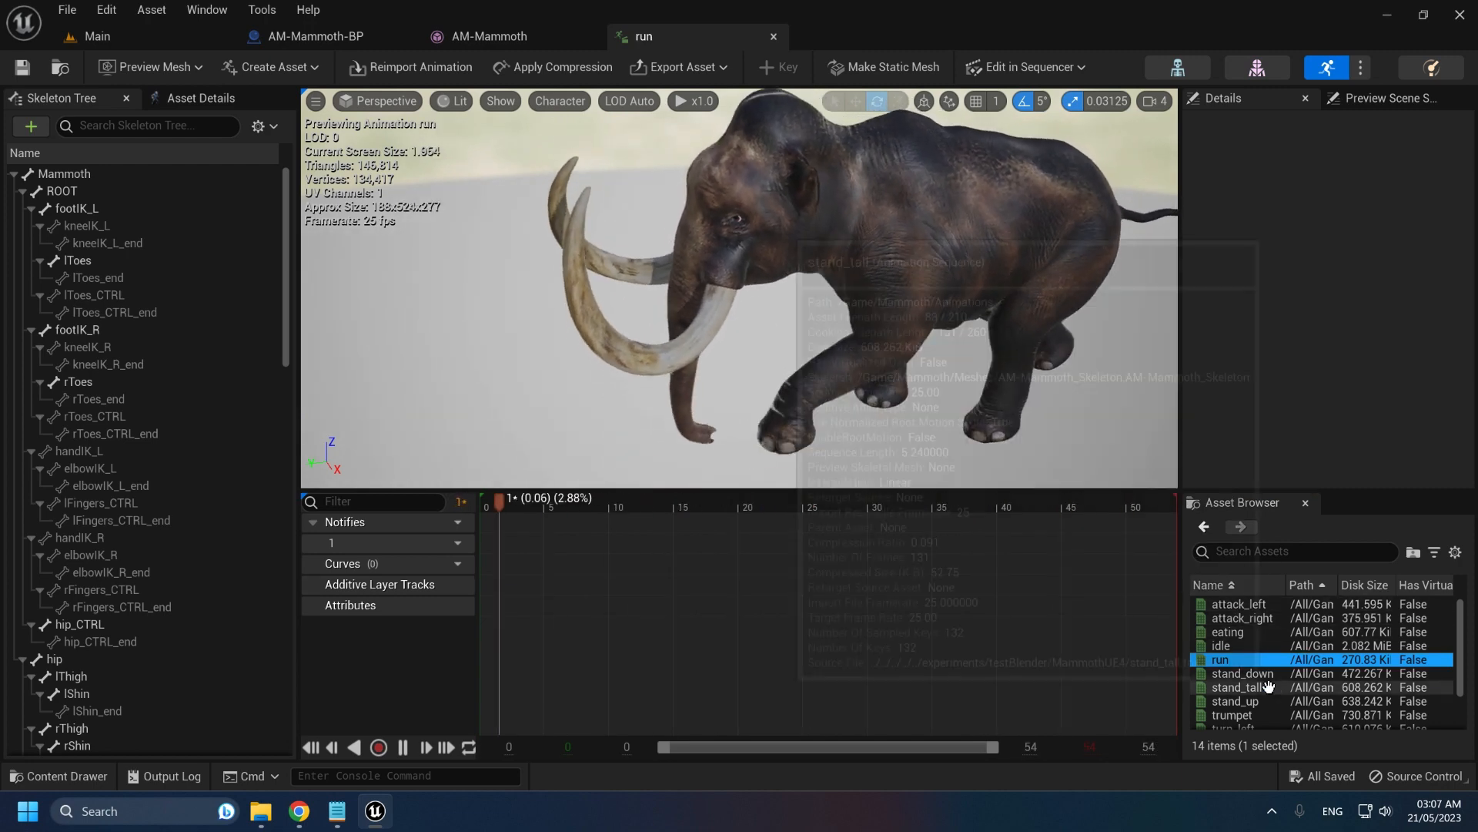
{"action": "left_click", "coordinate": [1239, 687]}
{"action": "right_click_drag", "start_coordinate": [782, 459], "coordinate": [780, 355]}
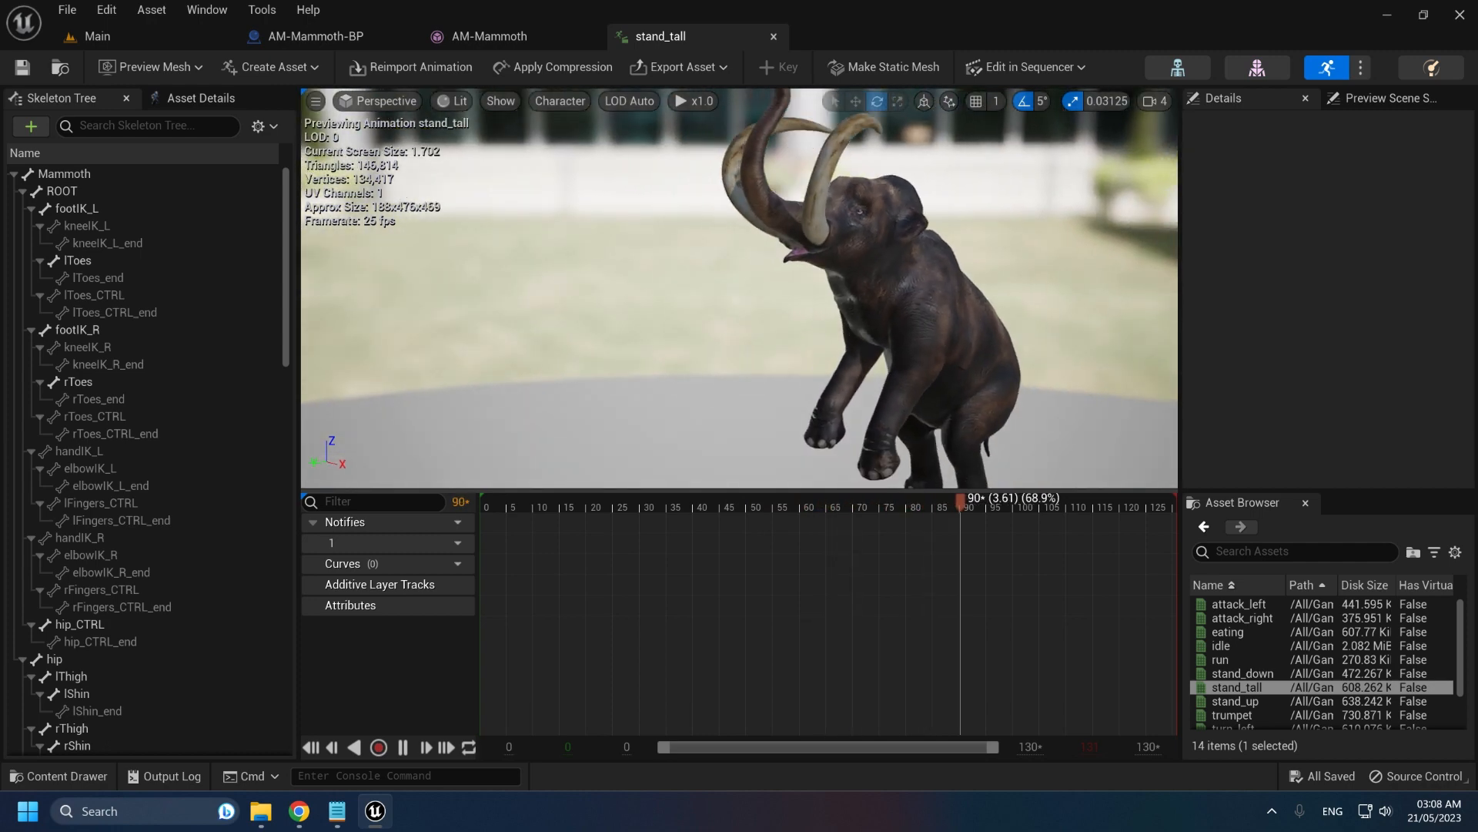
Preview the stand_up, trumpet, turn_left and turn_left_reverse animations
{"action": "left_click", "coordinate": [1224, 703]}
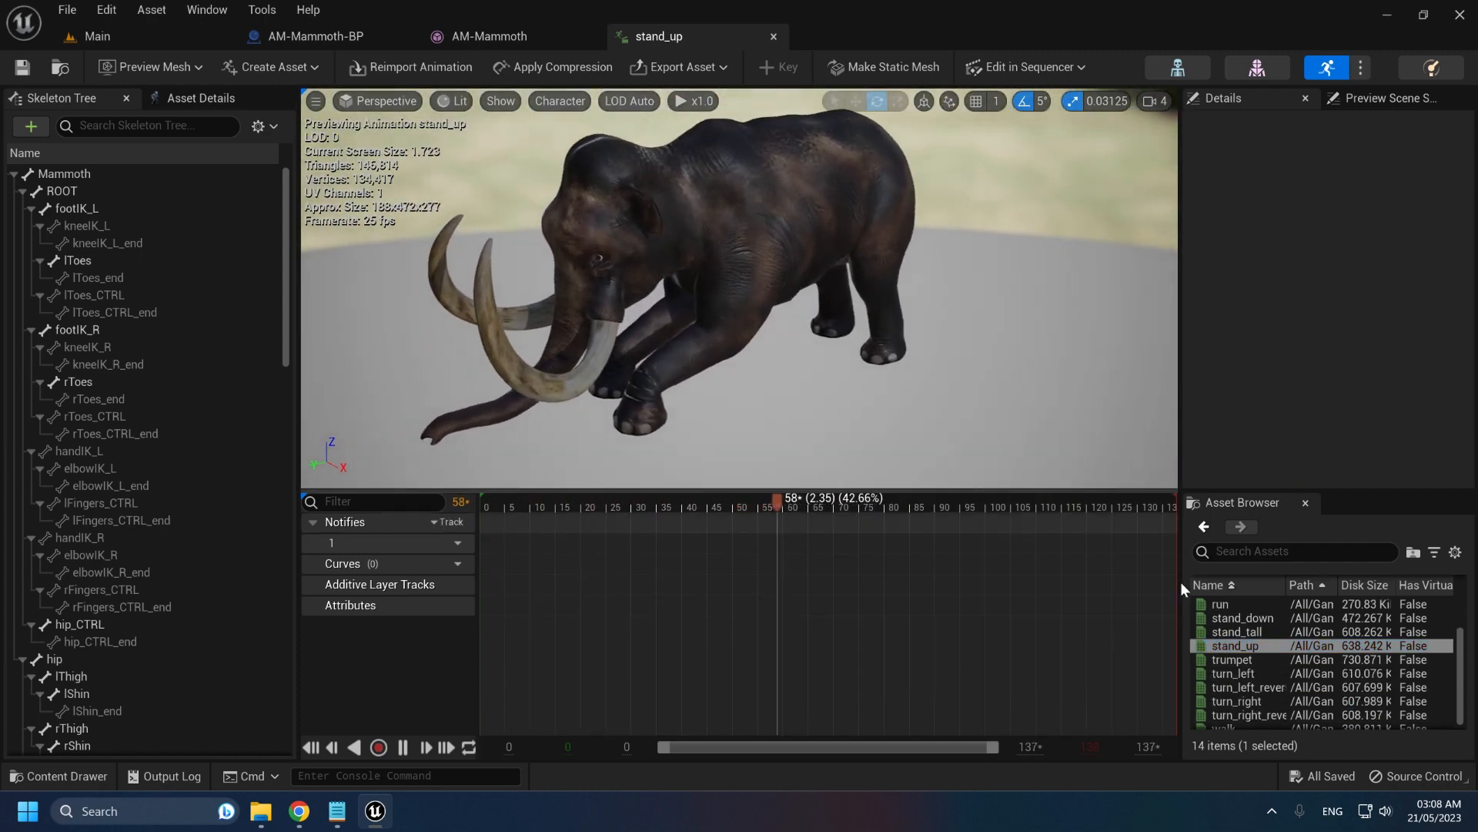
{"action": "left_click", "coordinate": [1232, 673]}
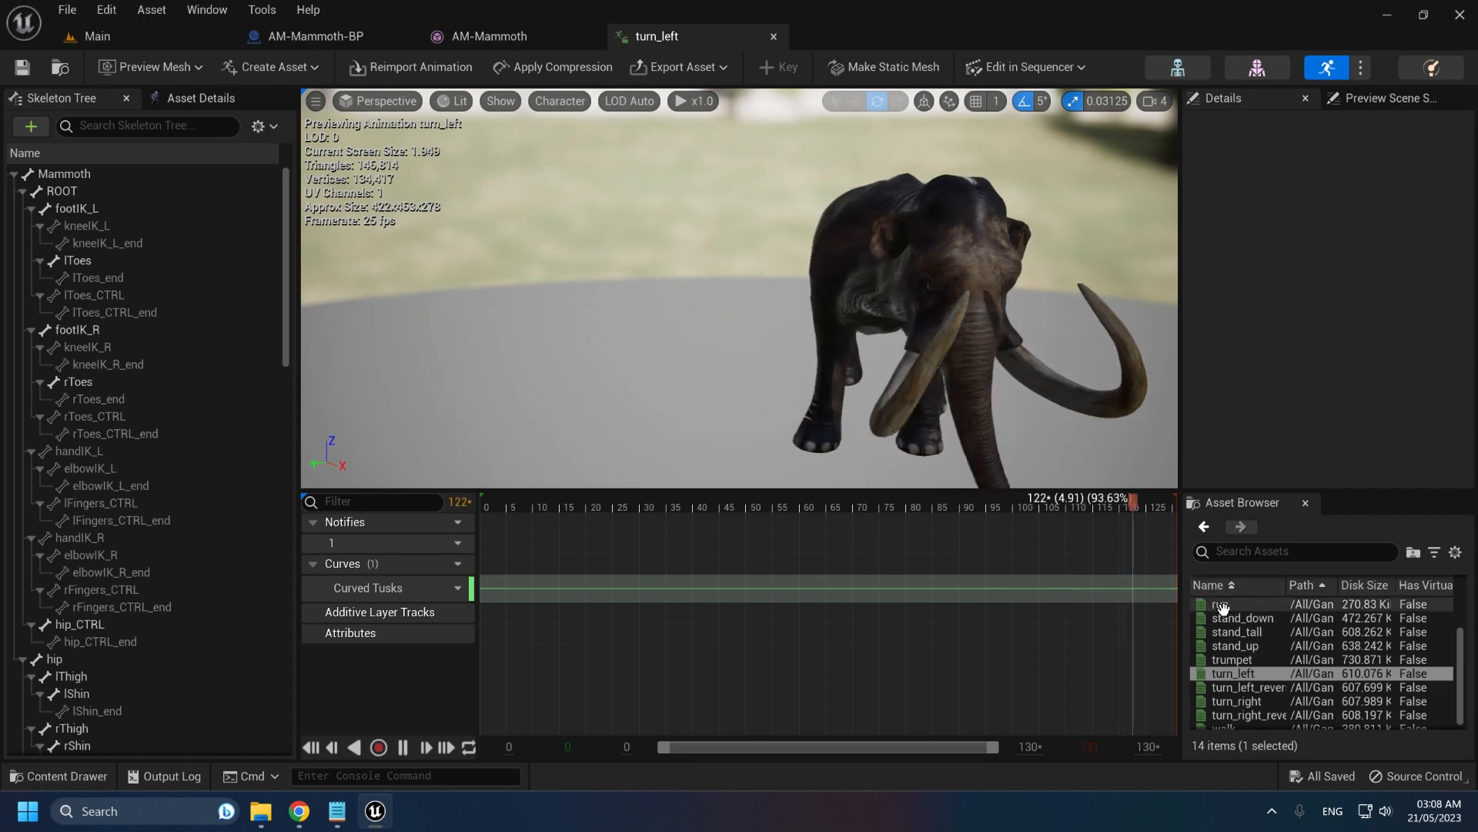
{"action": "left_click", "coordinate": [1231, 660]}
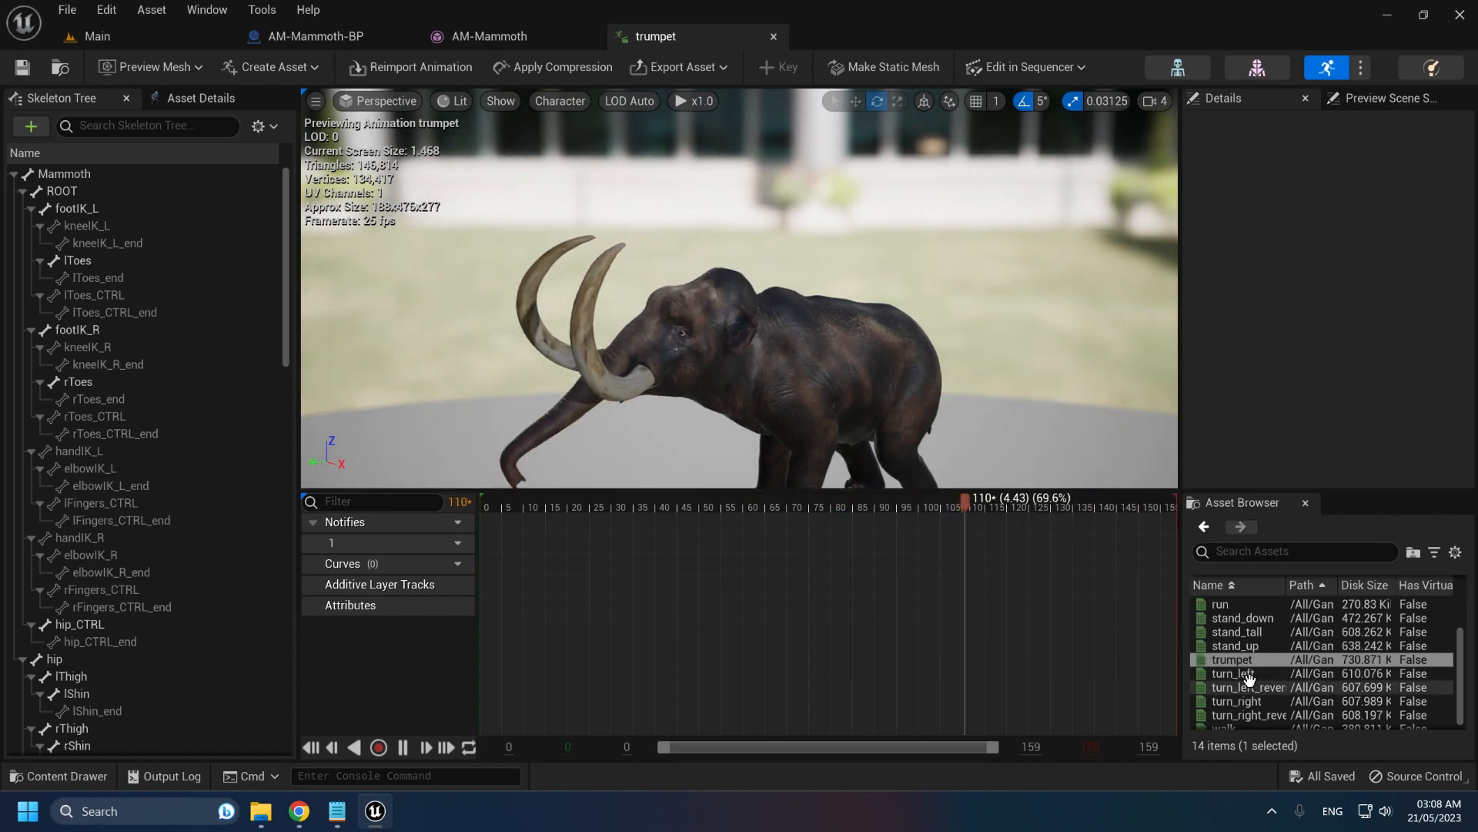
{"action": "left_click", "coordinate": [1247, 675]}
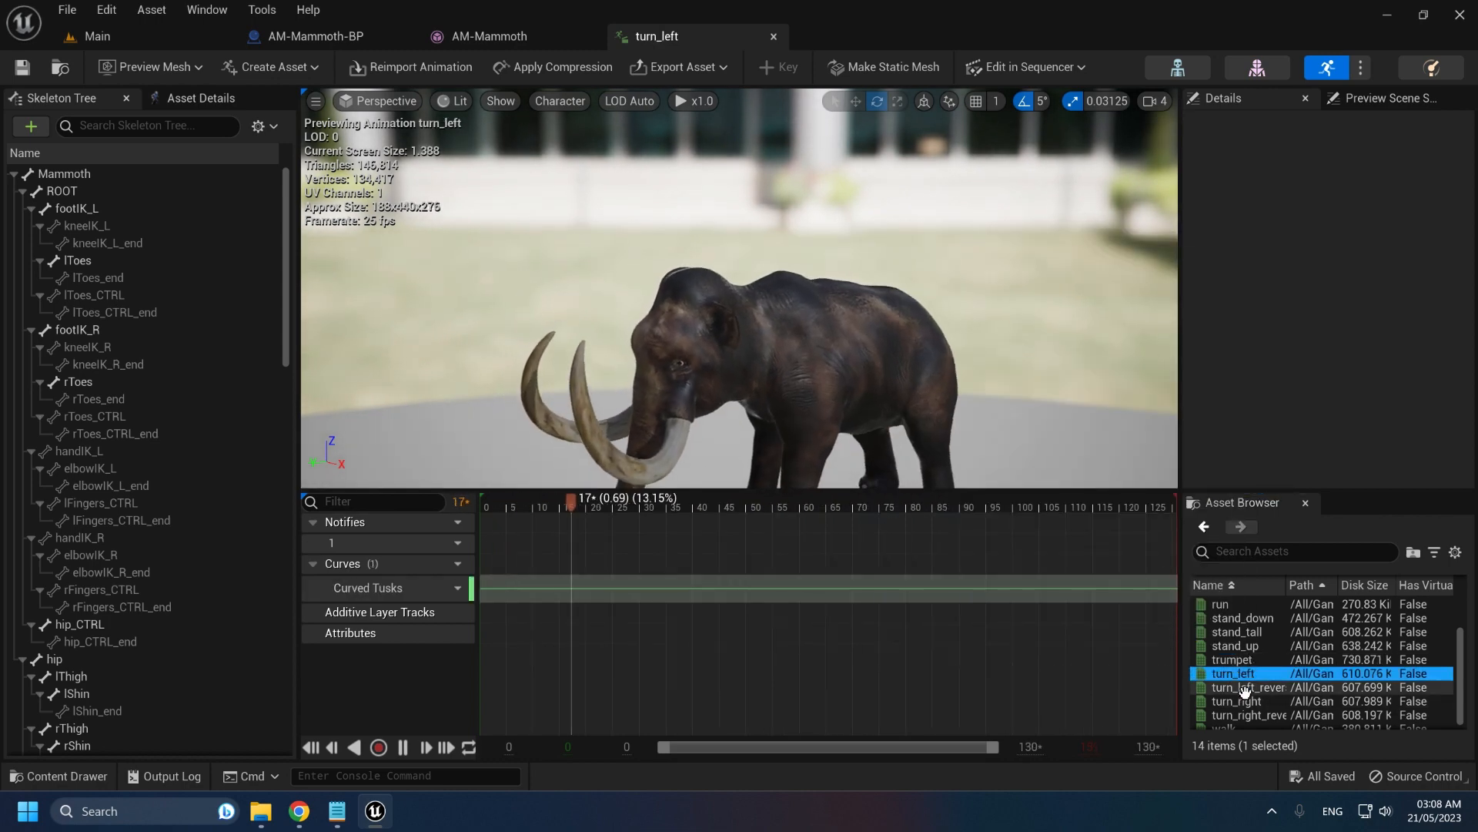
{"action": "left_click", "coordinate": [1248, 687]}
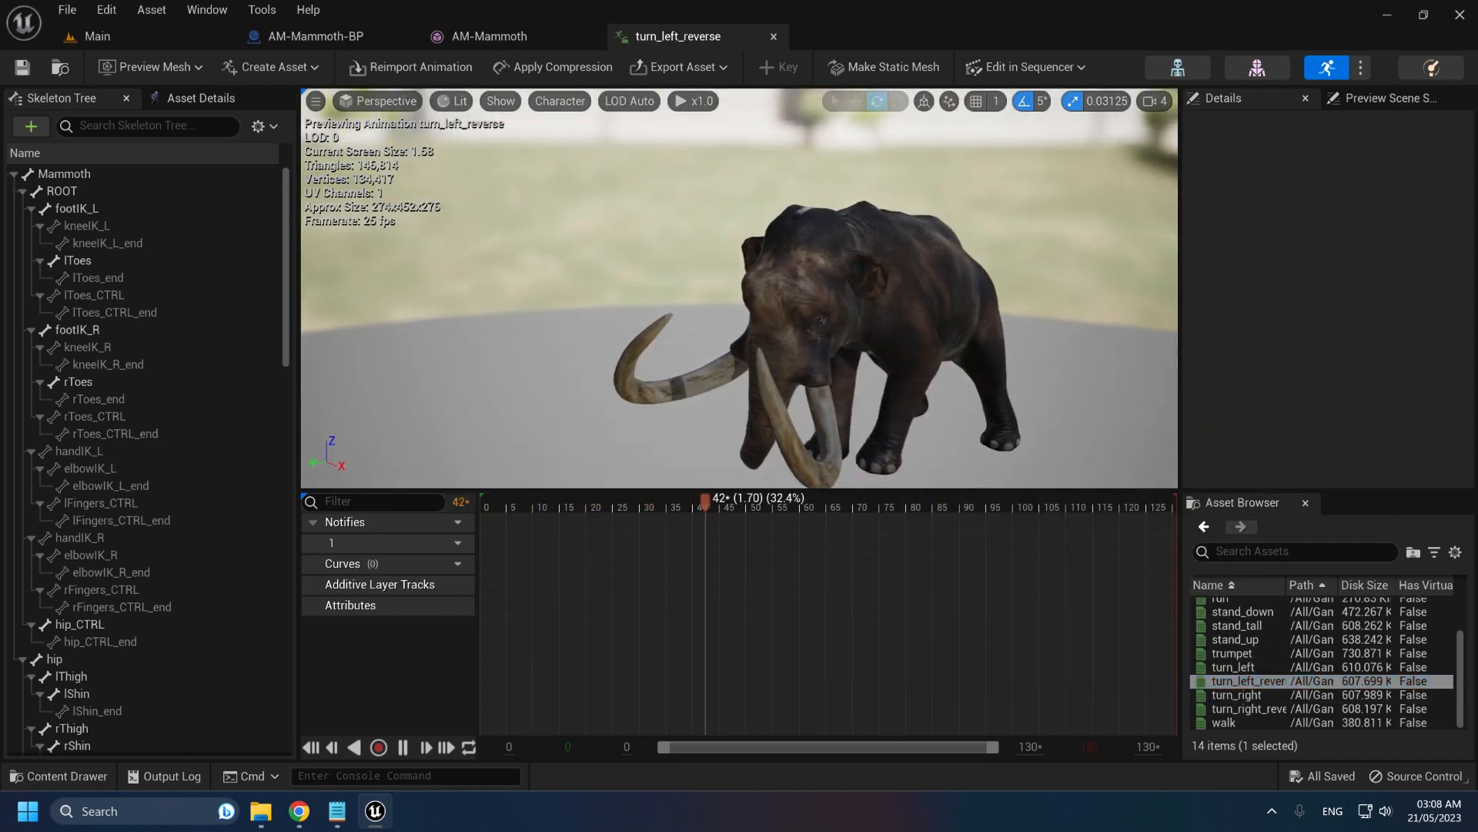
Preview the turn_right, turn_right_reverse and walk animations
{"action": "left_click", "coordinate": [1224, 707]}
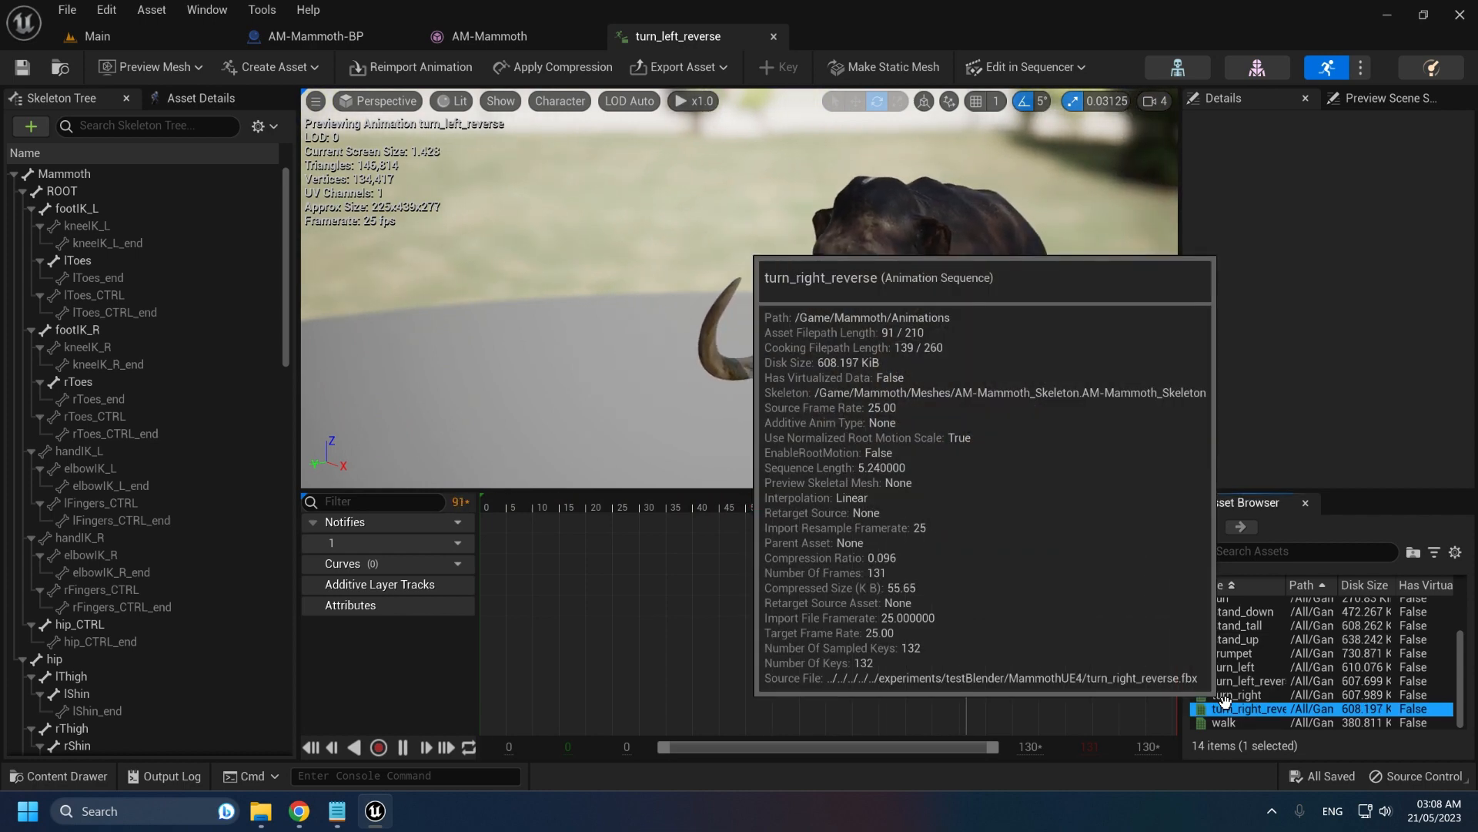
{"action": "left_click", "coordinate": [1230, 694]}
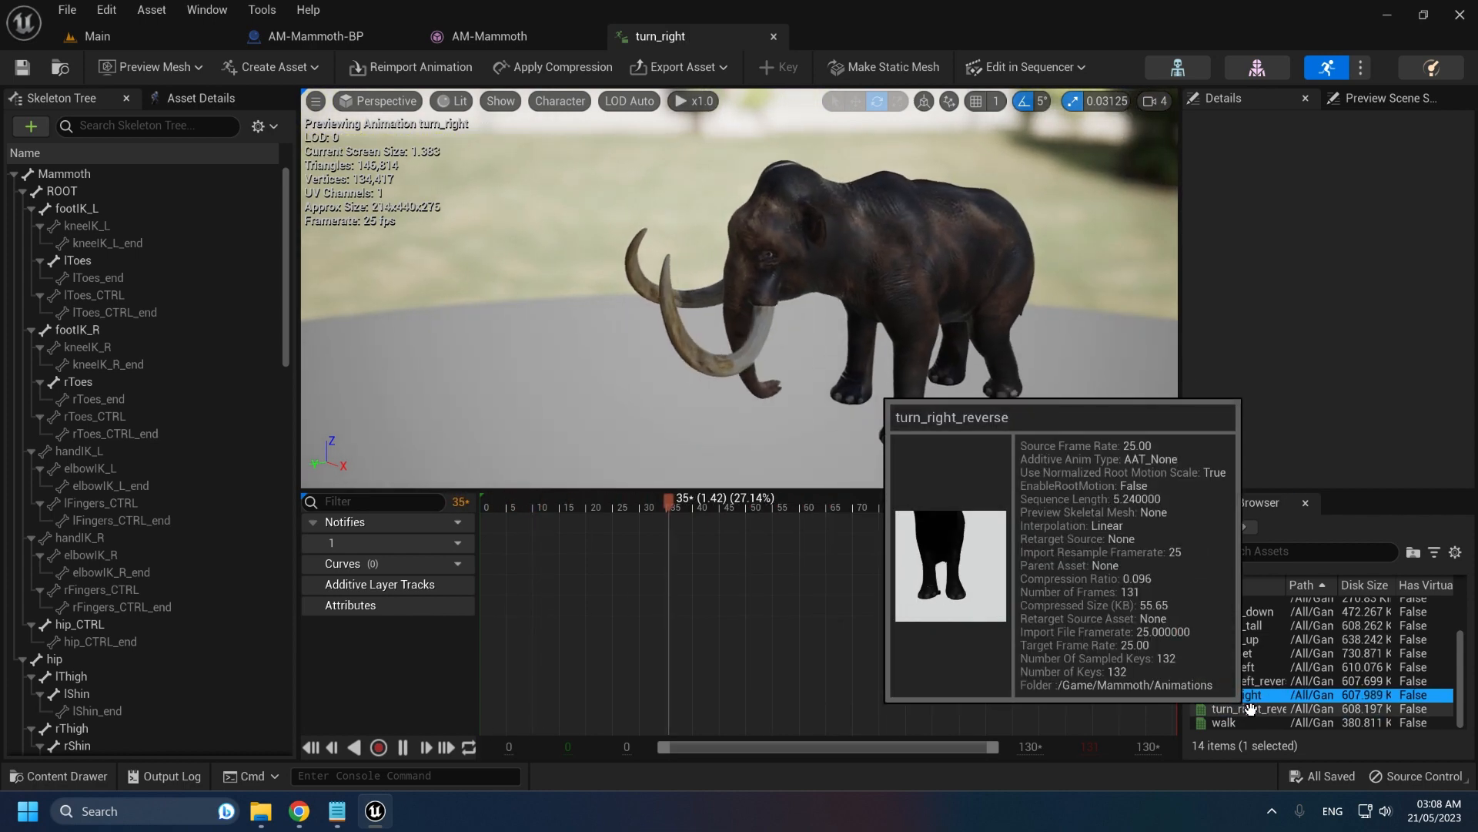
{"action": "left_click", "coordinate": [1249, 708]}
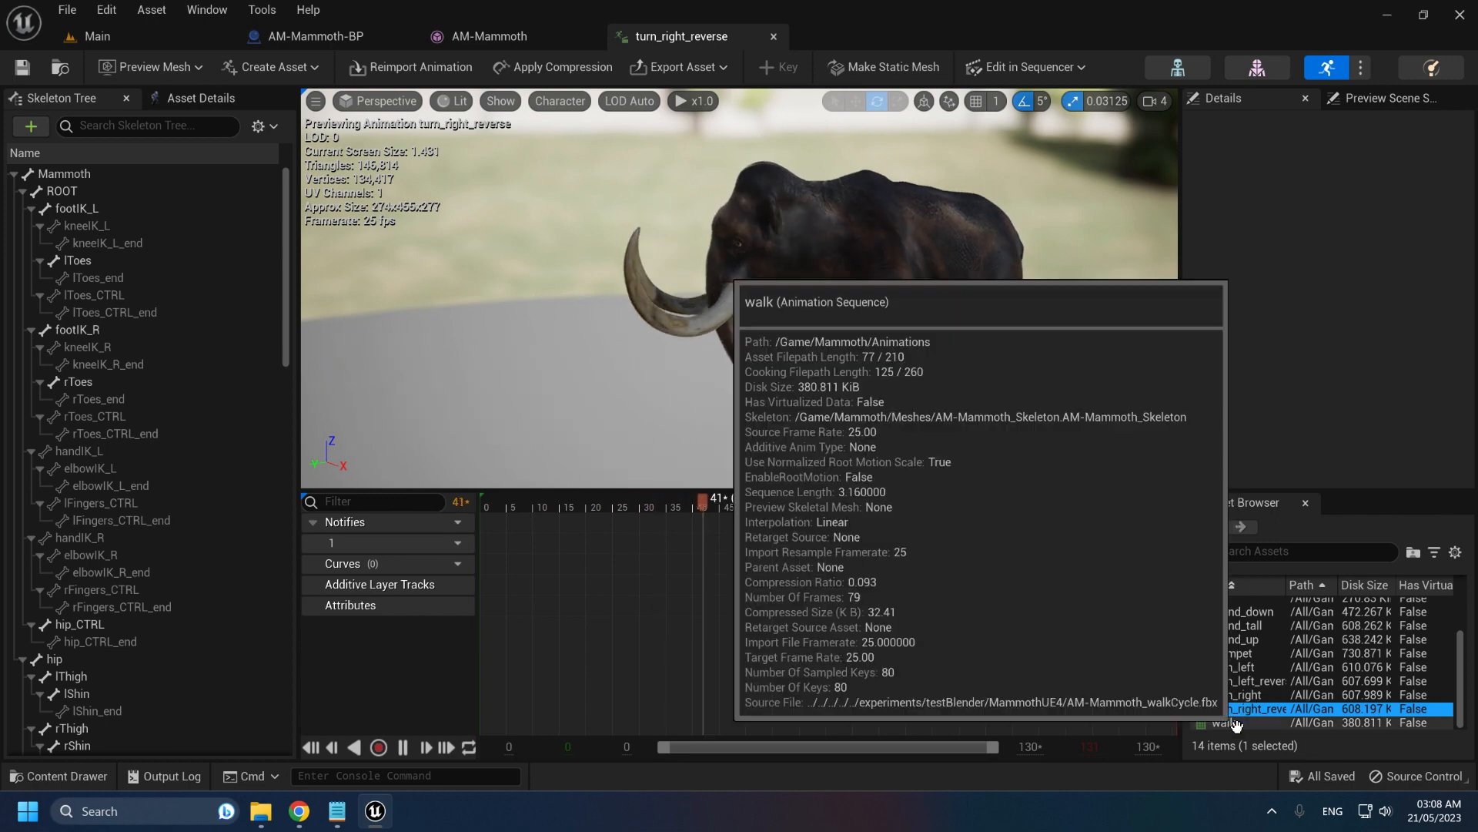
{"action": "left_click", "coordinate": [1236, 723]}
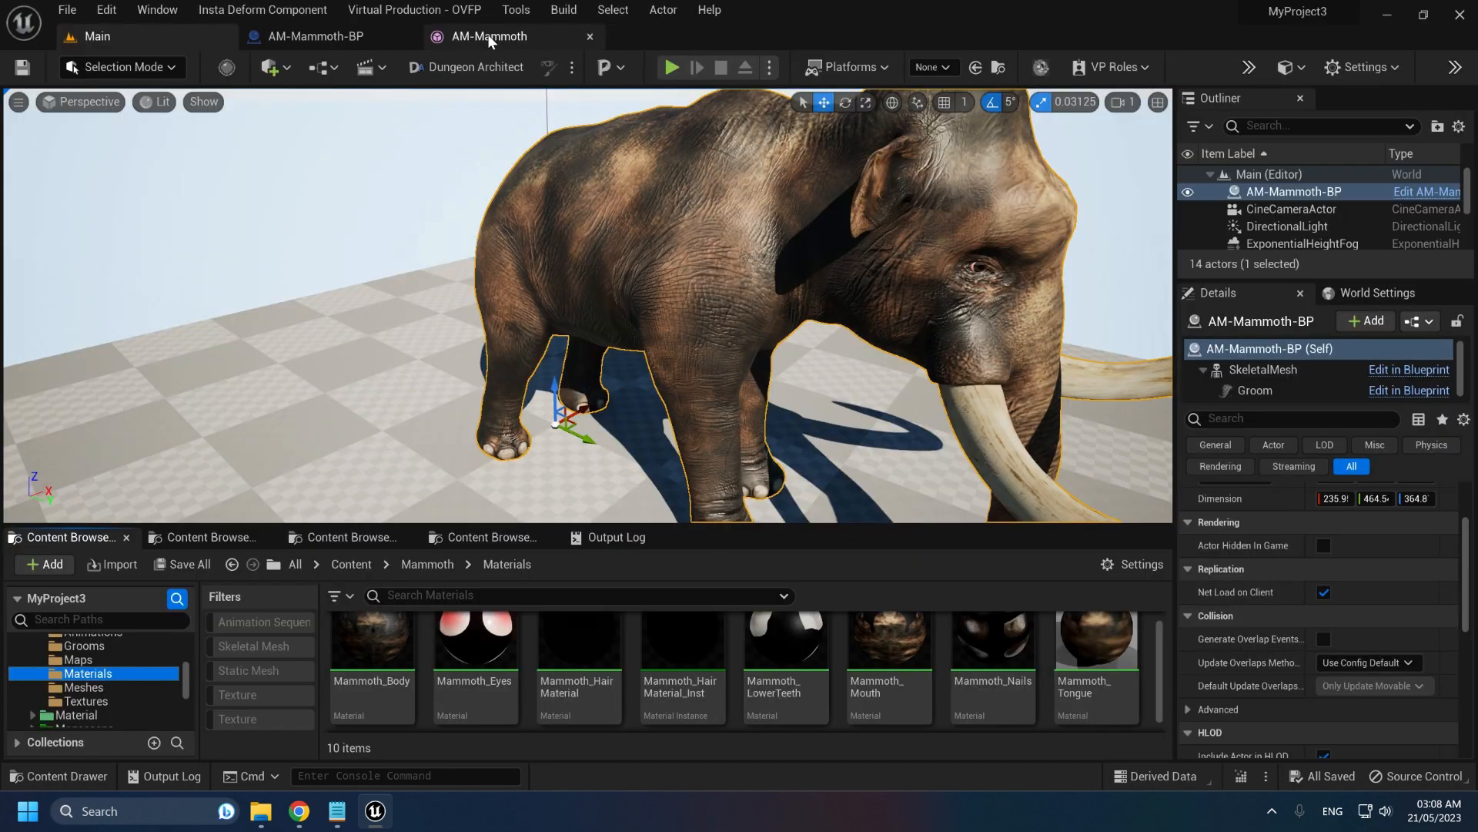
Open the Mammoth_UpperTeeth material from the AM-Mammoth mesh's asset details and inspect the texture samples in its graph
{"action": "left_click", "coordinate": [487, 34]}
{"action": "left_click", "coordinate": [65, 97]}
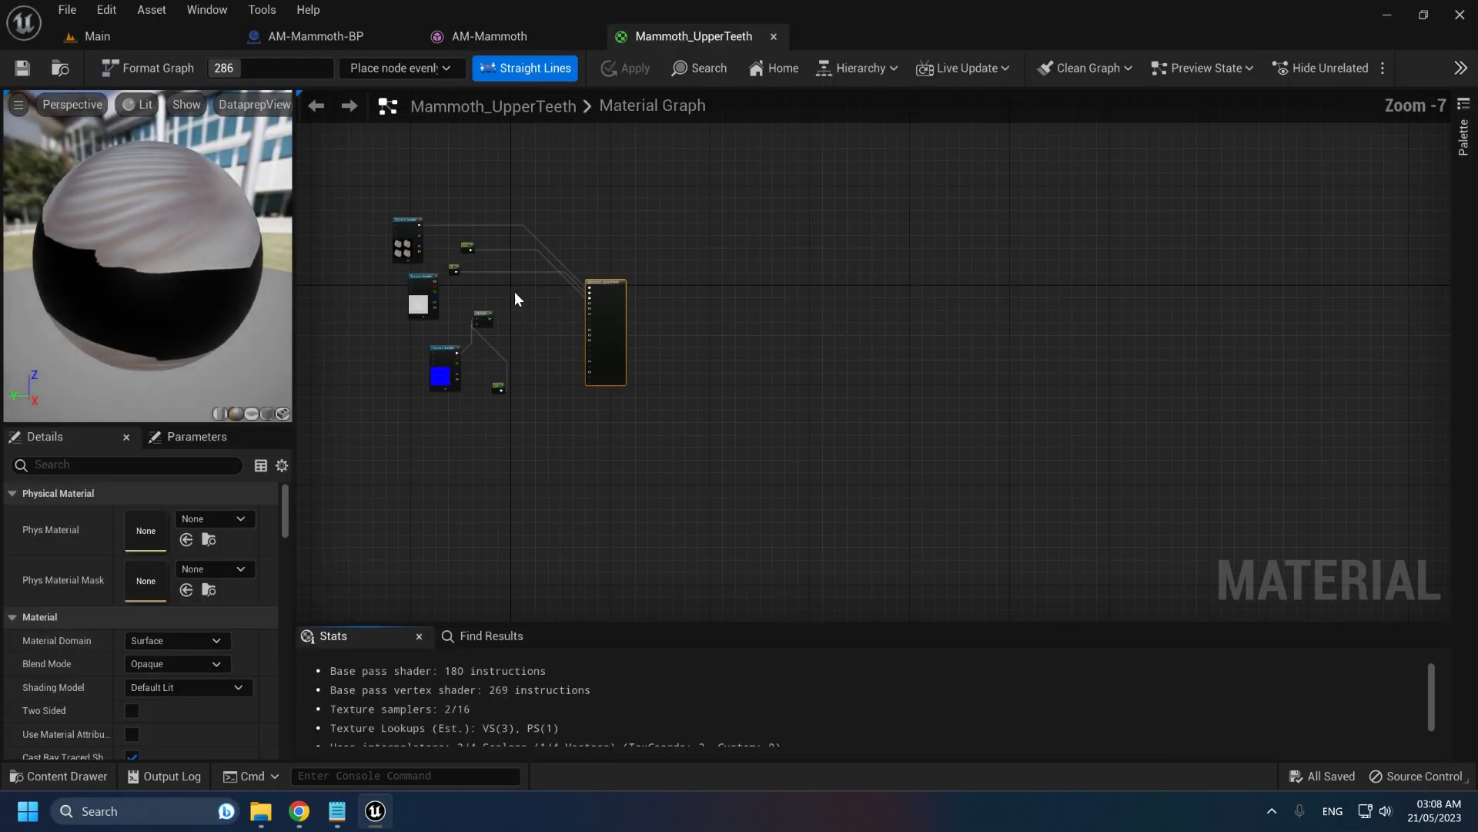
{"action": "scroll", "coordinate": [487, 292], "scroll_direction": "up", "scroll_amount": 5}
{"action": "right_click_drag", "start_coordinate": [487, 291], "coordinate": [707, 188]}
{"action": "right_click_drag", "start_coordinate": [617, 282], "coordinate": [603, 308]}
{"action": "left_click", "coordinate": [560, 393]}
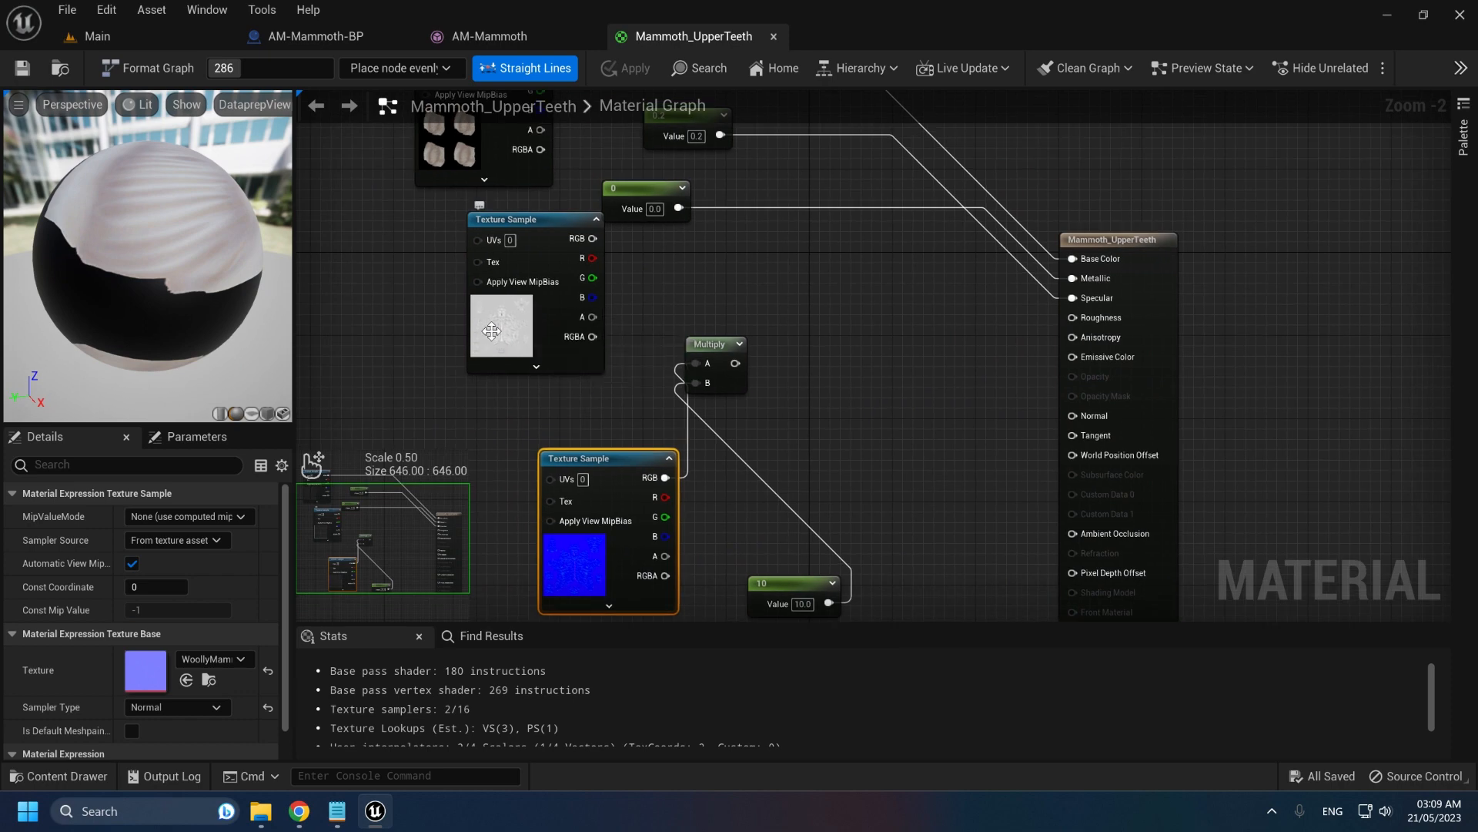
{"action": "left_click", "coordinate": [532, 214]}
Spread out the 0.2 and 0 constant nodes in the Mammoth_UpperTeeth graph to trace their connections, and close the material
{"action": "right_click_drag", "start_coordinate": [693, 205], "coordinate": [703, 266]}
{"action": "left_click_drag", "start_coordinate": [644, 248], "coordinate": [871, 311]}
{"action": "left_click_drag", "start_coordinate": [686, 181], "coordinate": [676, 244]}
{"action": "left_click_drag", "start_coordinate": [875, 304], "coordinate": [887, 292]}
{"action": "right_click_drag", "start_coordinate": [661, 164], "coordinate": [709, 157]}
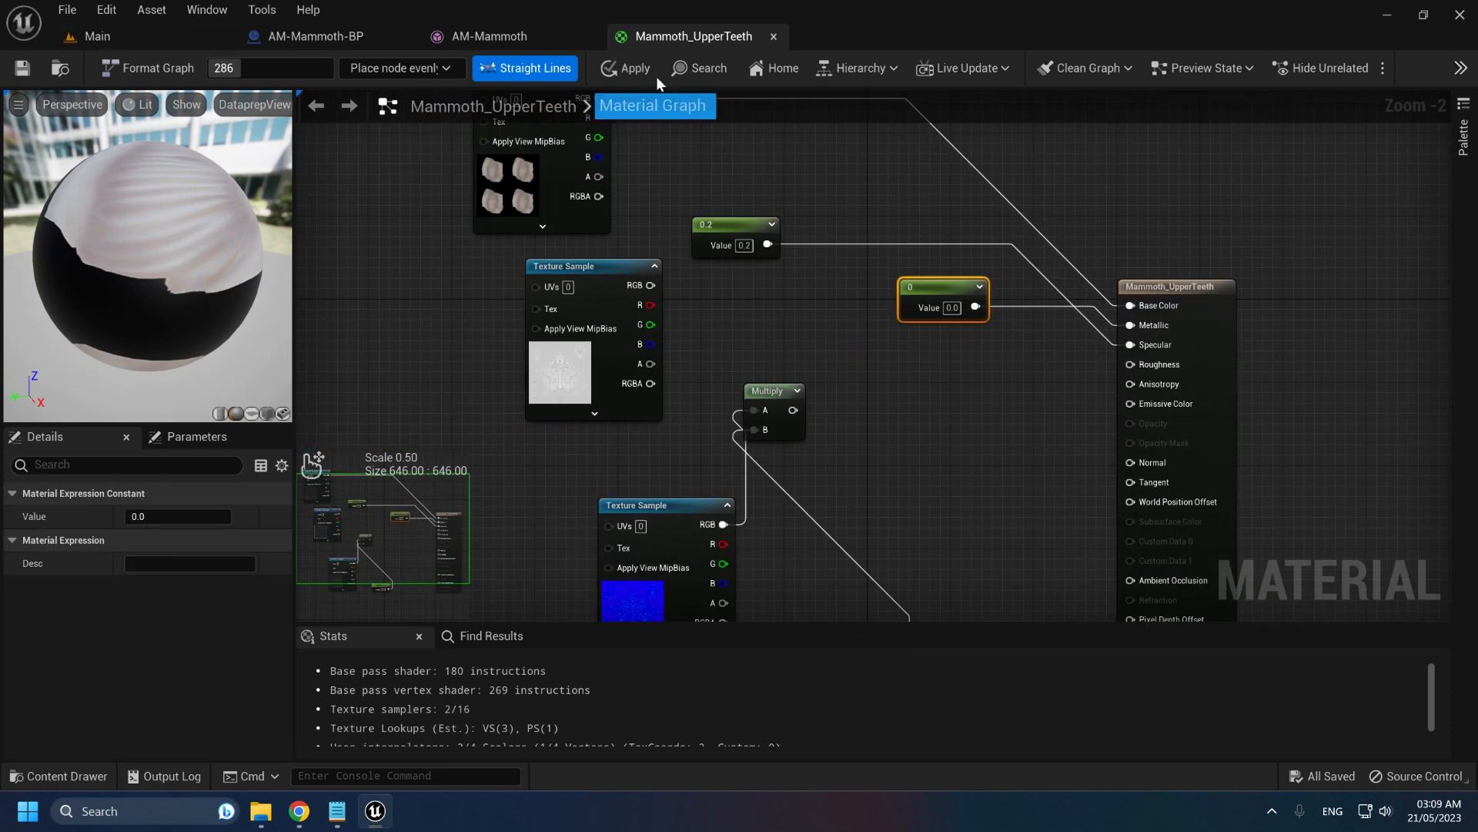
{"action": "left_click", "coordinate": [773, 37]}
{"action": "left_click", "coordinate": [872, 443]}
Open the Mammoth_Body material and examine how its texture samples and constants connect to the material inputs
{"action": "double_click", "coordinate": [155, 260]}
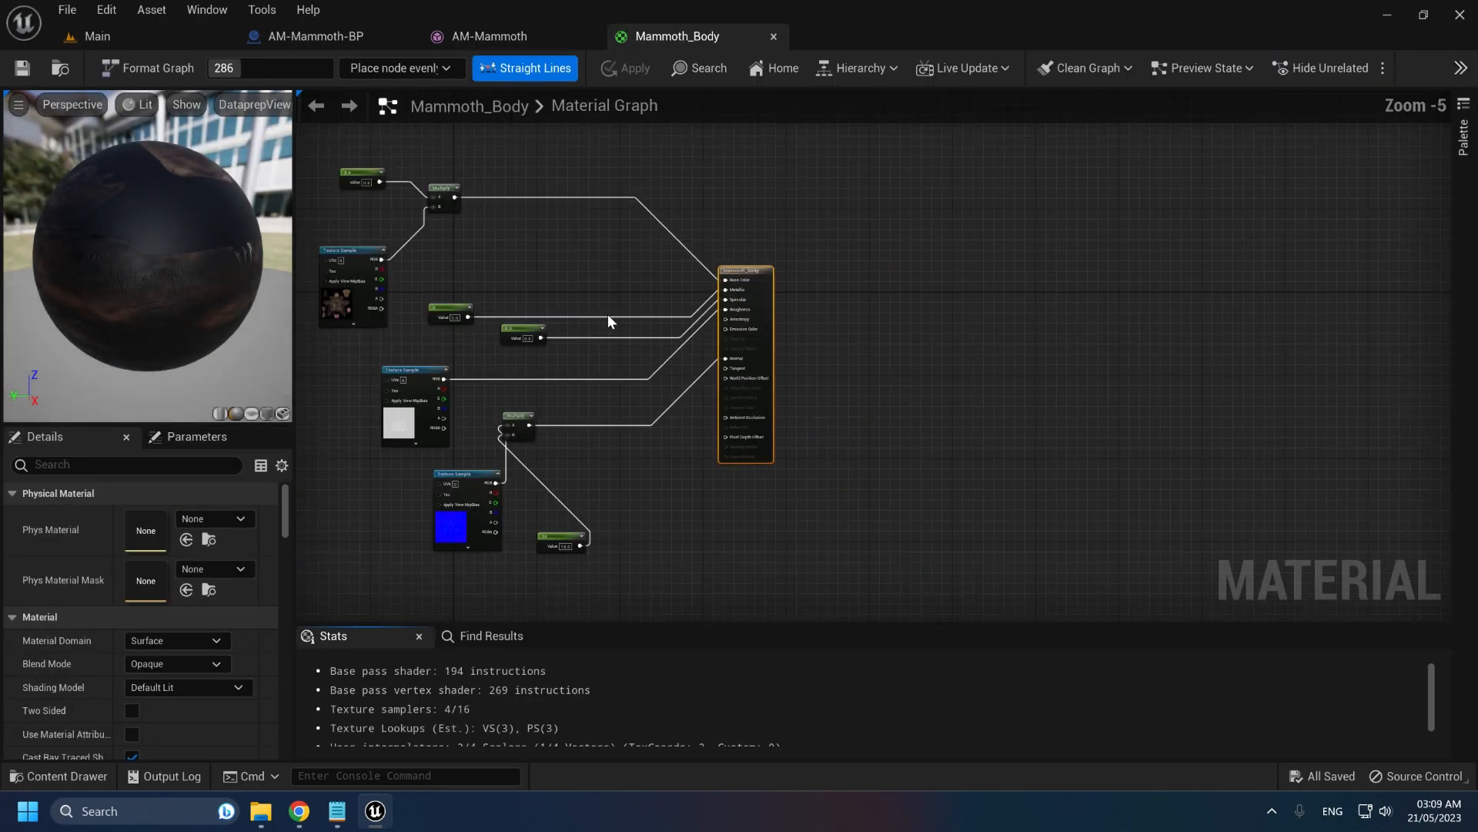
{"action": "scroll", "coordinate": [446, 228], "scroll_direction": "up", "scroll_amount": 2}
{"action": "right_click_drag", "start_coordinate": [447, 229], "coordinate": [629, 264]}
{"action": "right_click_drag", "start_coordinate": [569, 309], "coordinate": [470, 74]}
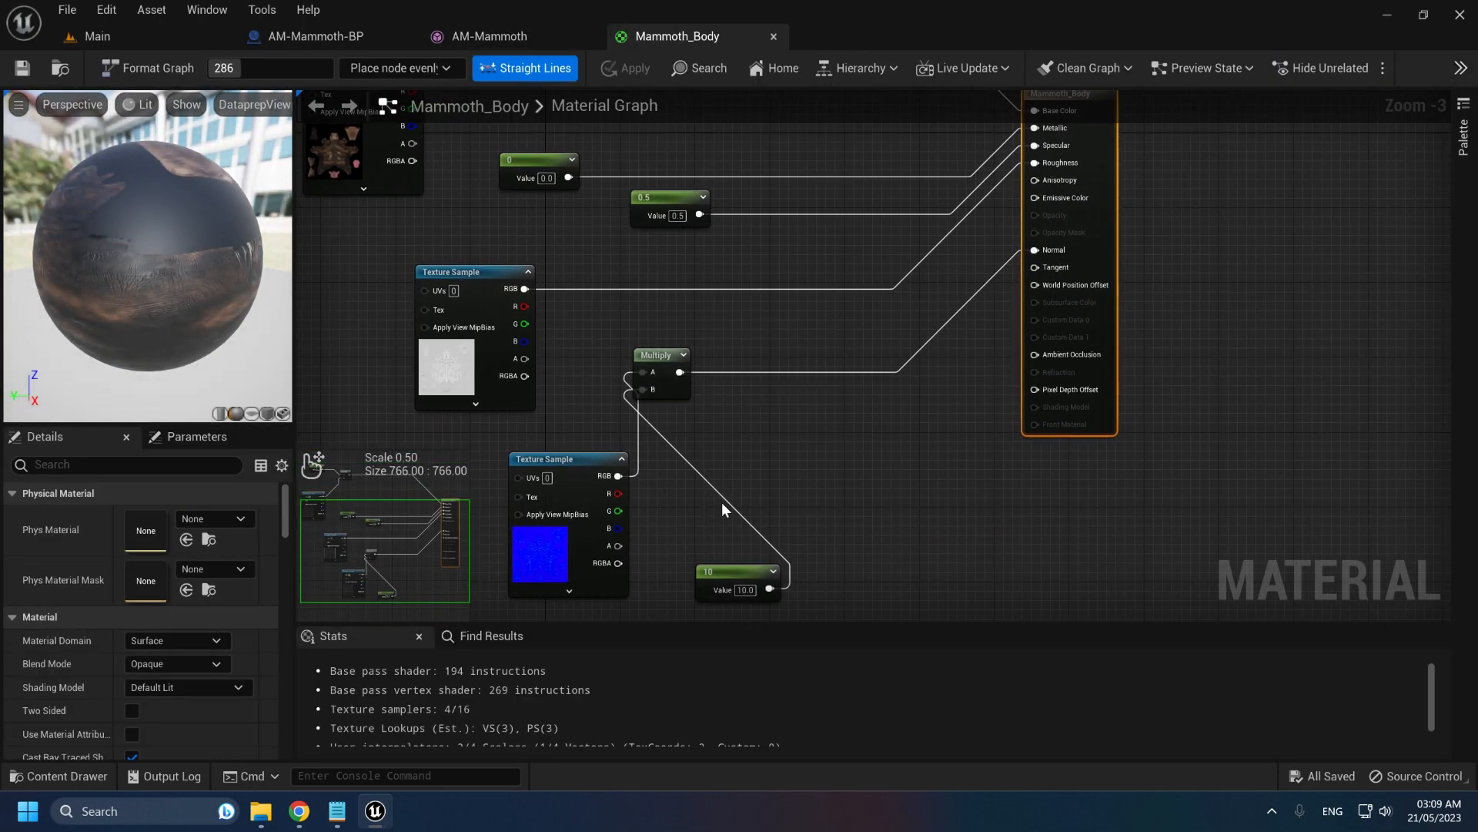
Add a material function found with "stren" after Mammoth_Body's normal map, rewire the Normal input, and view the mammoth in the Main level
{"action": "left_click_drag", "start_coordinate": [657, 367], "coordinate": [746, 368]}
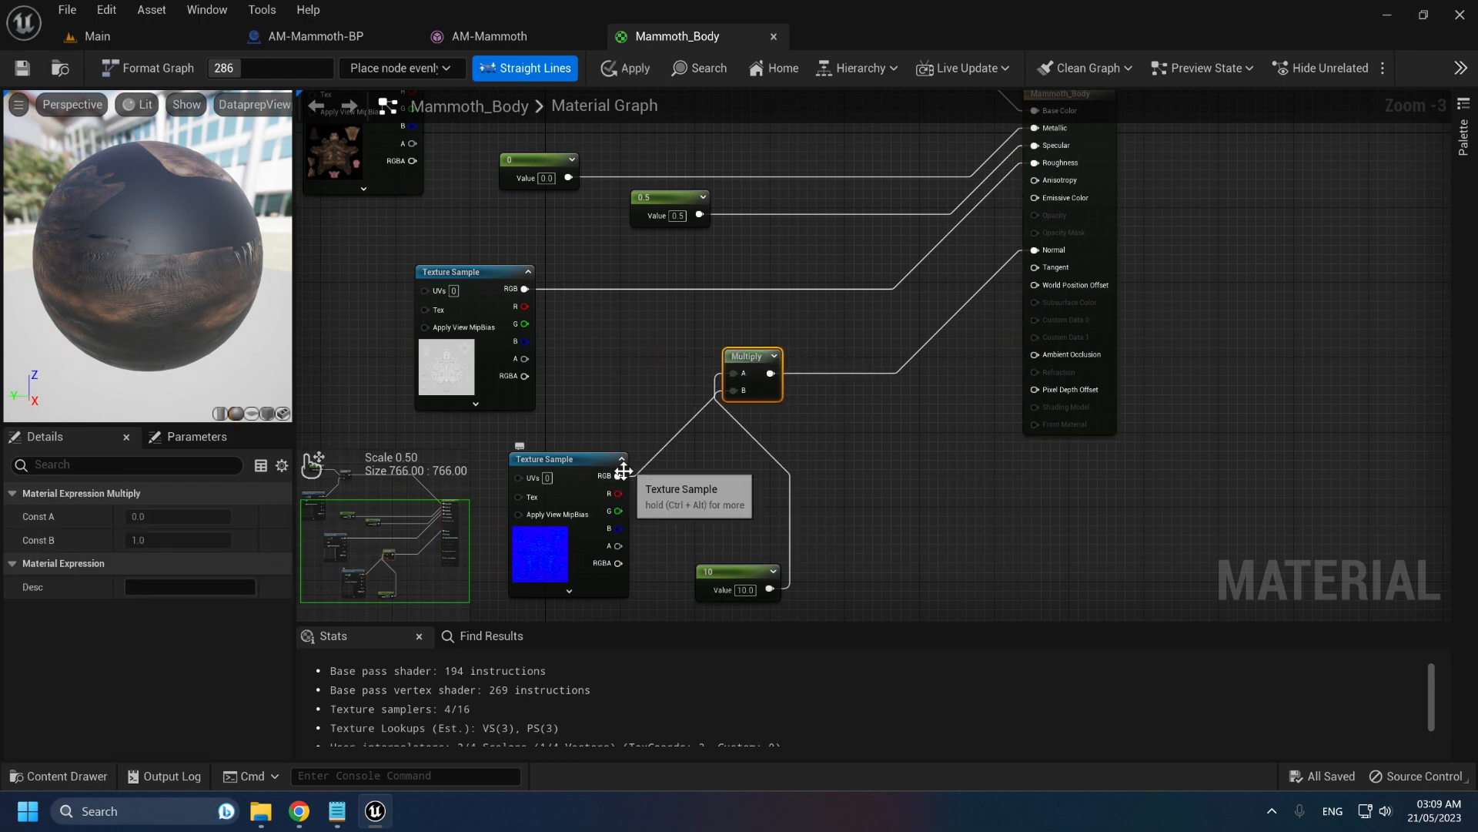
{"action": "left_click_drag", "start_coordinate": [618, 476], "coordinate": [852, 442]}
{"action": "type", "text": "stren"}
{"action": "key", "text": "Return"}
{"action": "left_click_drag", "start_coordinate": [771, 589], "coordinate": [1040, 251]}
{"action": "left_click", "coordinate": [120, 40]}
{"action": "right_click_drag", "start_coordinate": [585, 308], "coordinate": [662, 289]}
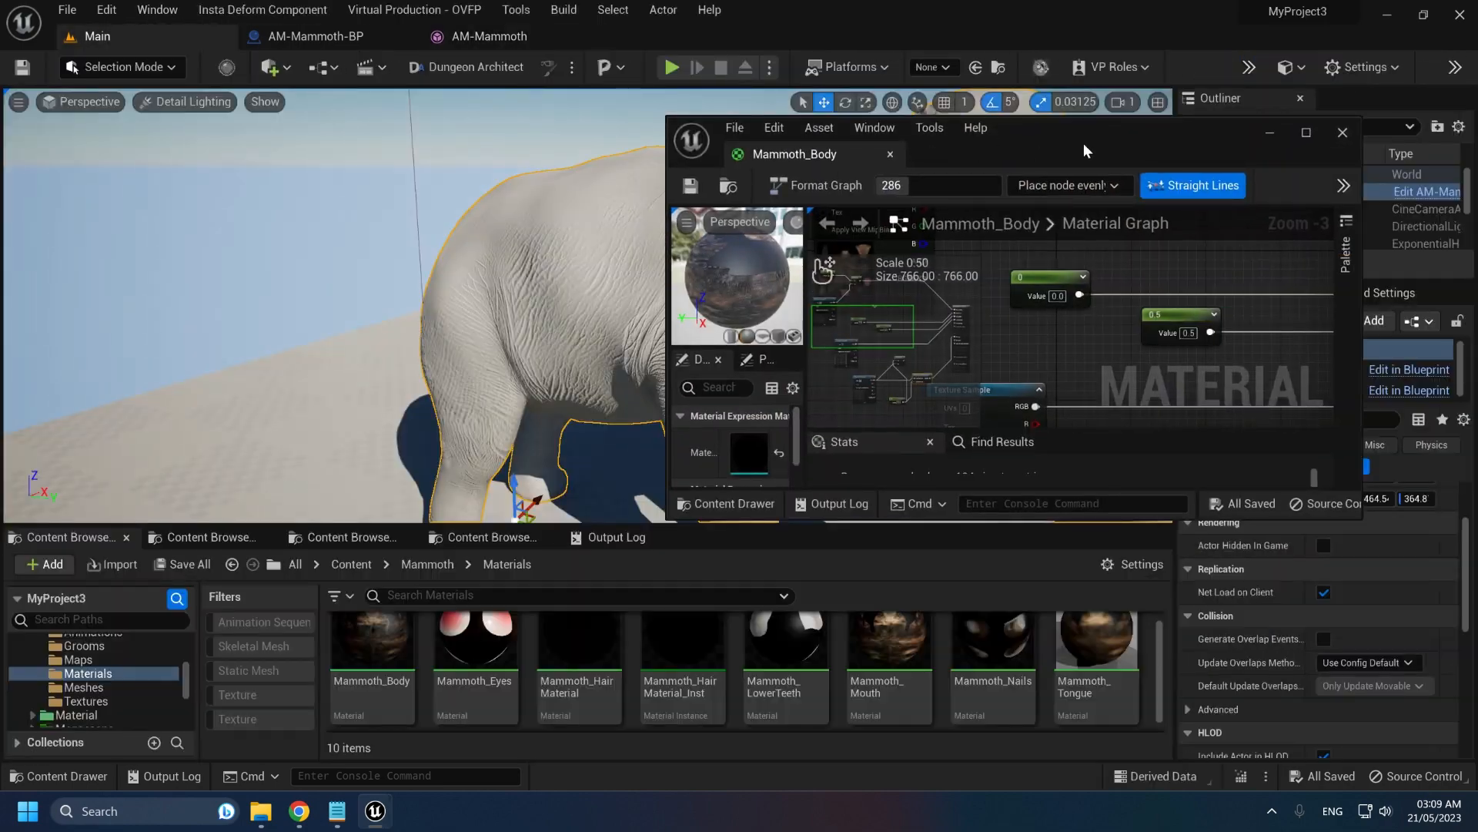
Move the Mammoth_Body editor clear of the mammoth and apply the material to check the skin detail in the level
{"action": "left_click_drag", "start_coordinate": [1084, 143], "coordinate": [983, 432]}
{"action": "left_click", "coordinate": [1244, 476]}
{"action": "left_click", "coordinate": [1282, 499]}
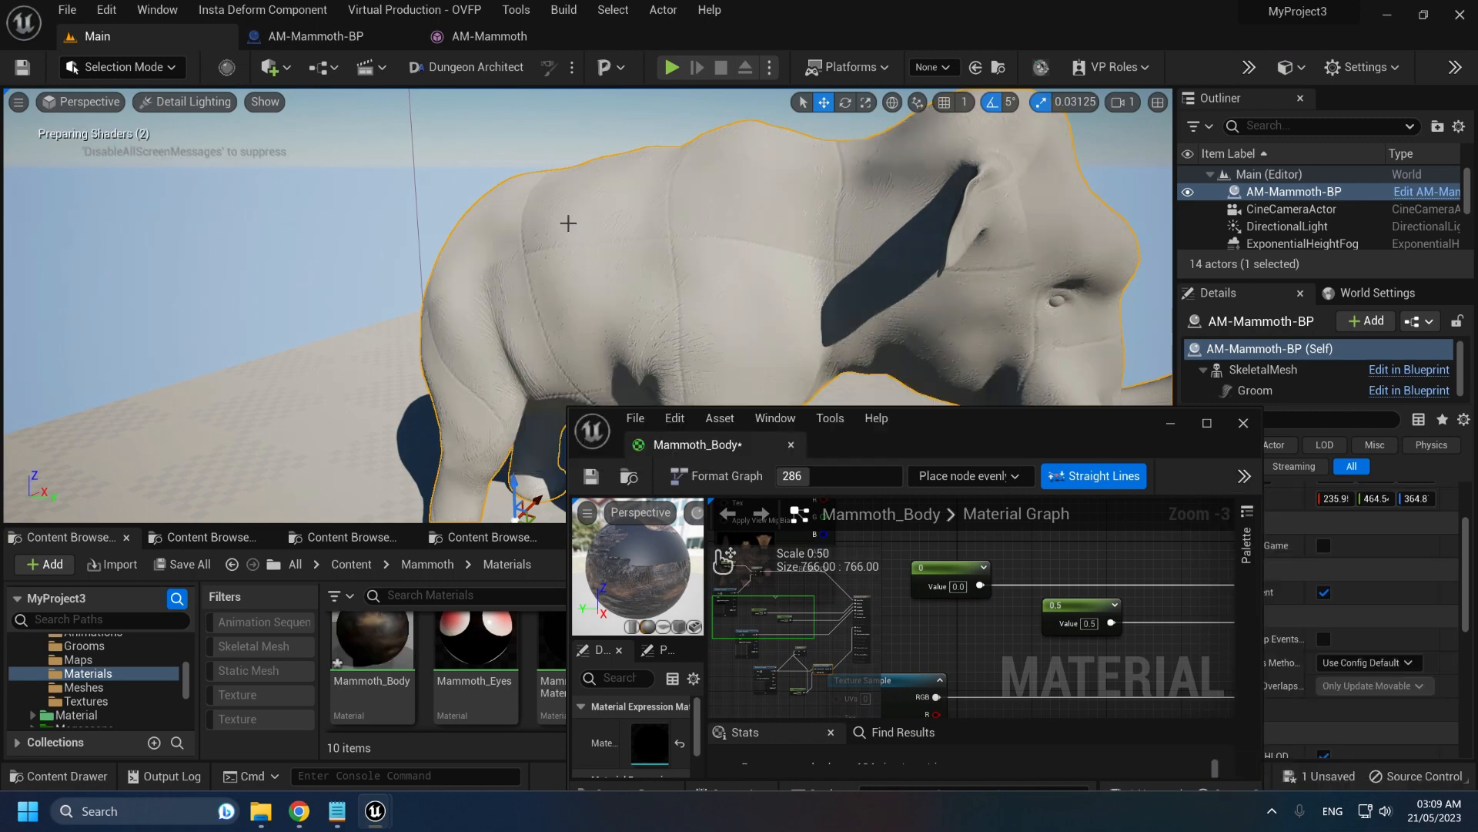
{"action": "right_click_drag", "start_coordinate": [568, 222], "coordinate": [605, 239]}
{"action": "scroll", "coordinate": [1050, 601], "scroll_direction": "down", "scroll_amount": 3}
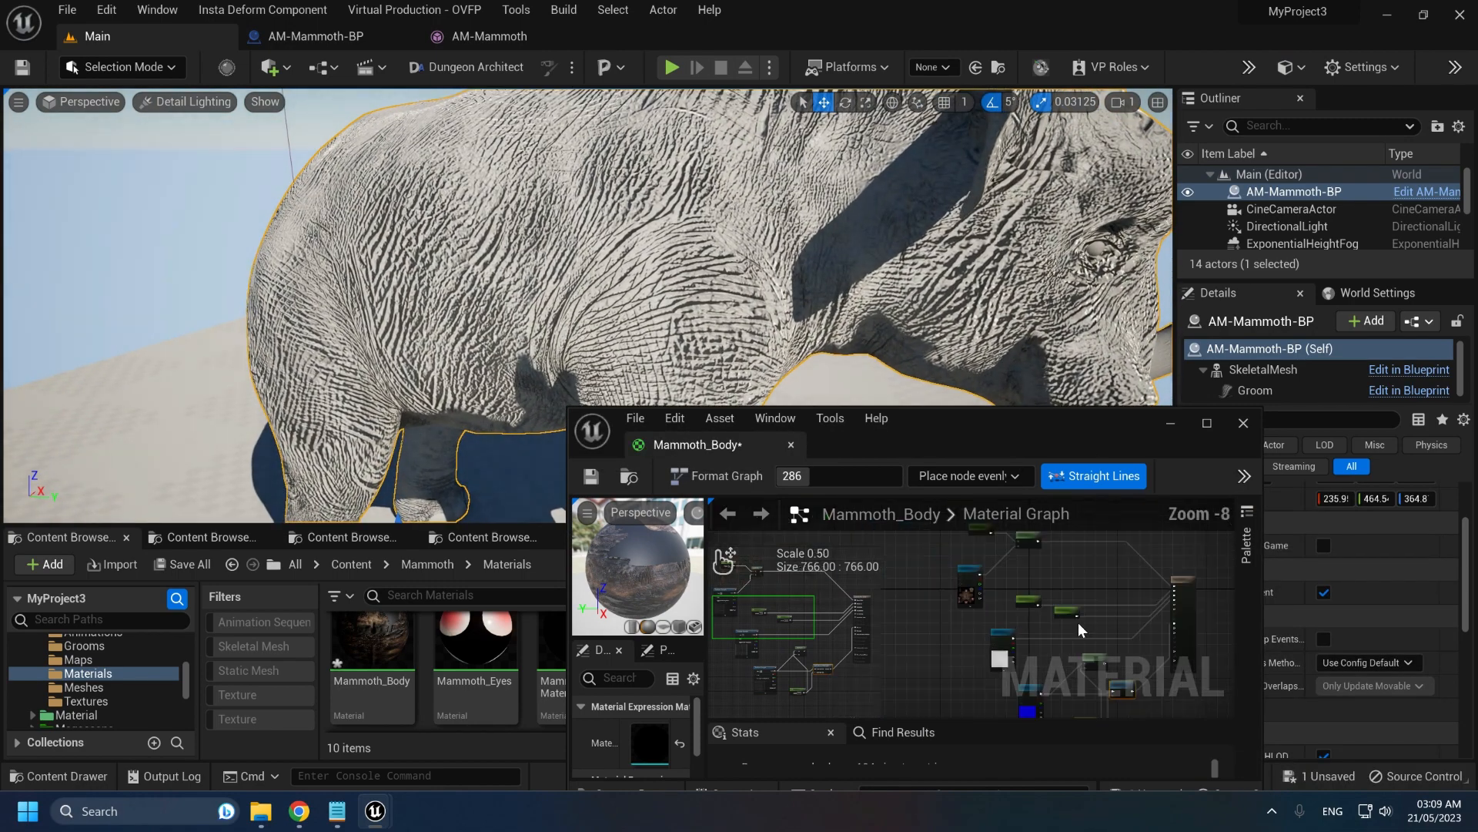
Set Mammoth_Body's normal strength constant to 2, apply the material, and view the mammoth in Lit mode
{"action": "right_click_drag", "start_coordinate": [1079, 627], "coordinate": [955, 532]}
{"action": "scroll", "coordinate": [957, 604], "scroll_direction": "up", "scroll_amount": 4}
{"action": "left_click", "coordinate": [957, 630]}
{"action": "type", "text": "2"}
{"action": "left_click", "coordinate": [1118, 606]}
{"action": "left_click", "coordinate": [1244, 476]}
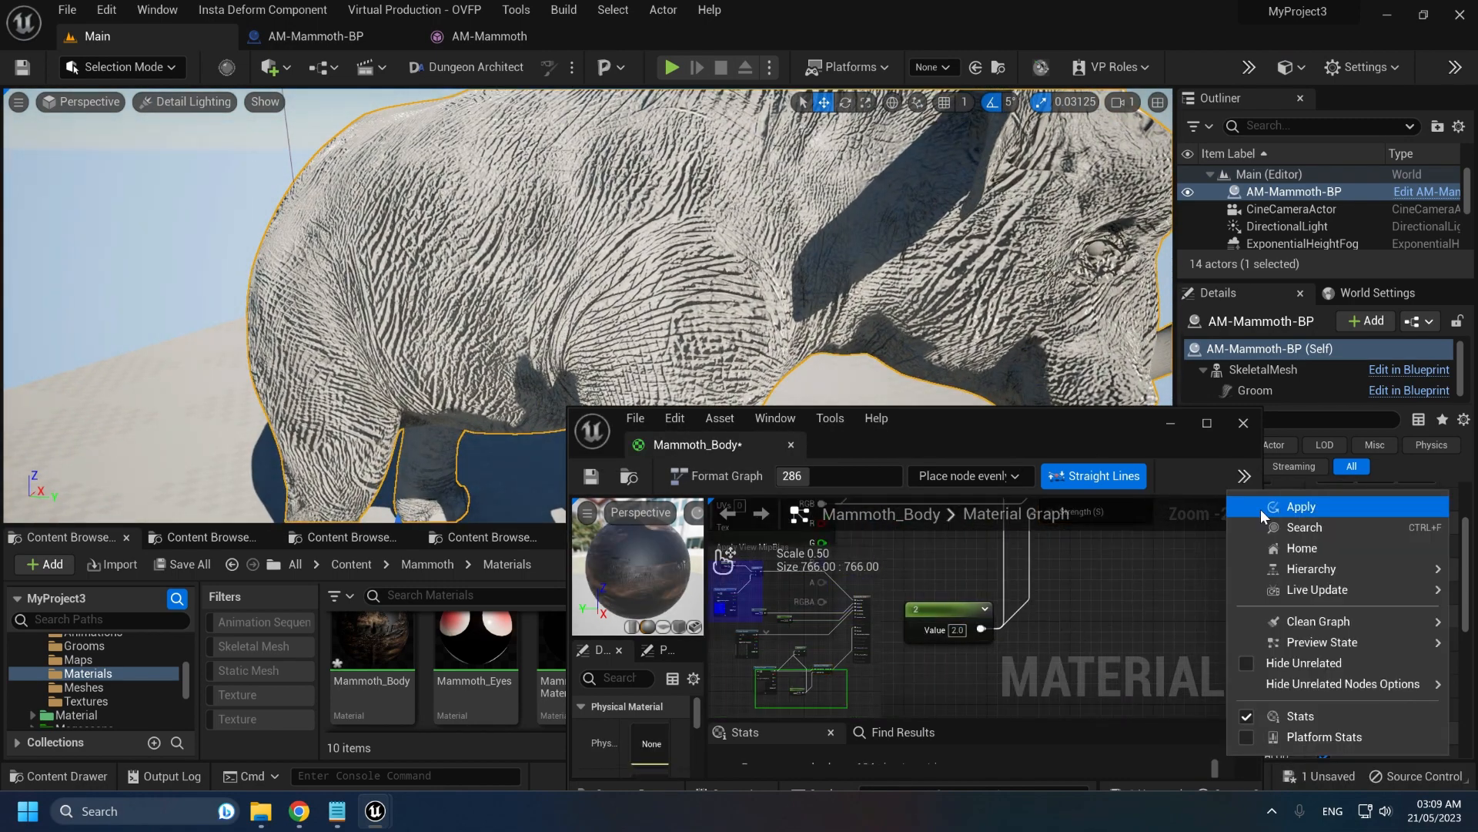
{"action": "left_click", "coordinate": [1262, 506]}
{"action": "right_click_drag", "start_coordinate": [585, 254], "coordinate": [548, 260]}
{"action": "key", "text": "alt+4"}
Maximize the Mammoth_Body editor, nudge the disconnected Multiply node beside the normal strength function, and close the material
{"action": "left_click", "coordinate": [1206, 423]}
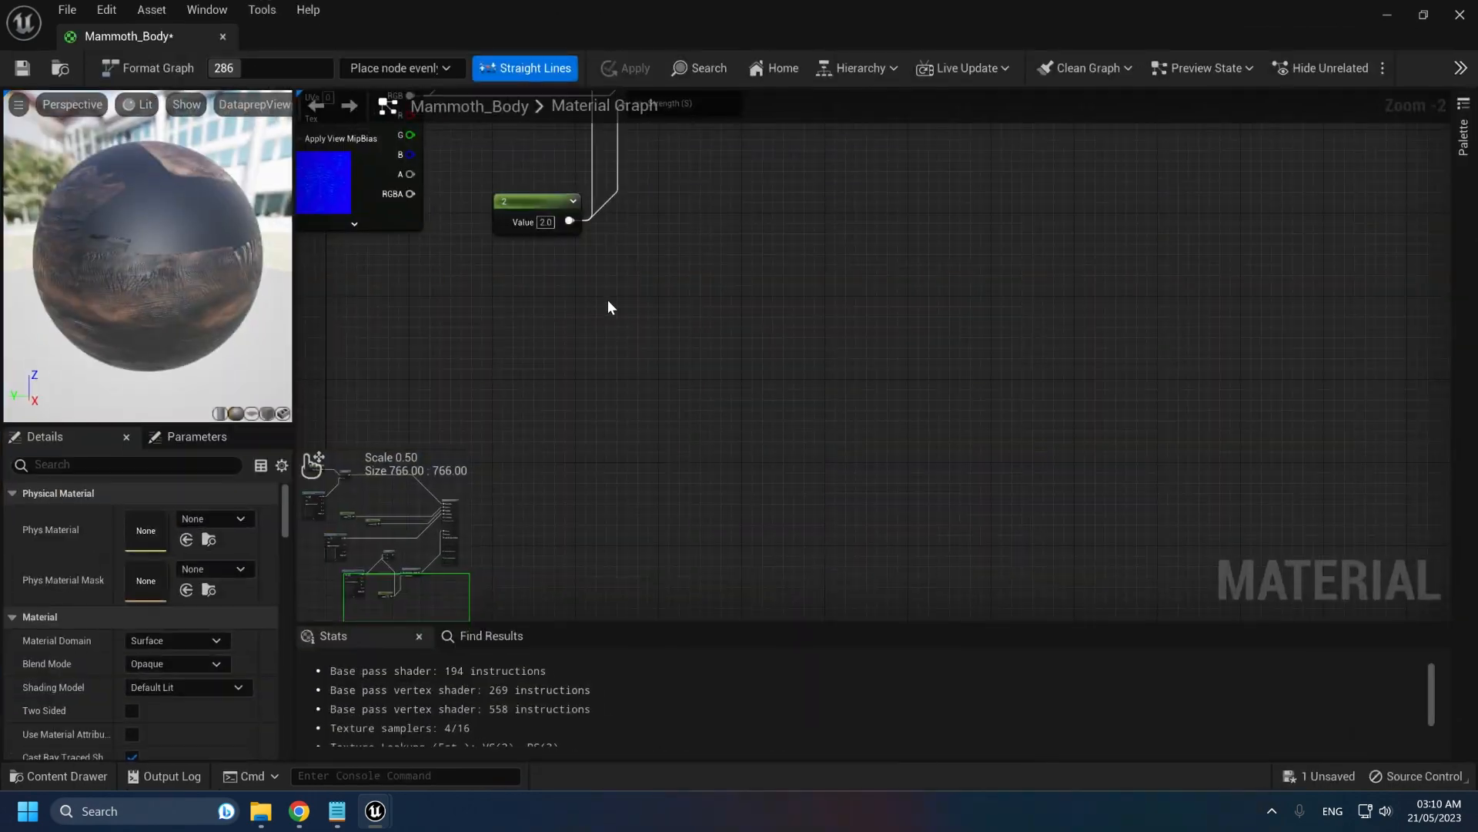
{"action": "scroll", "coordinate": [608, 299], "scroll_direction": "up", "scroll_amount": 2}
{"action": "left_click", "coordinate": [801, 355]}
{"action": "left_click_drag", "start_coordinate": [801, 358], "coordinate": [794, 364]}
{"action": "right_click_drag", "start_coordinate": [758, 327], "coordinate": [771, 440]}
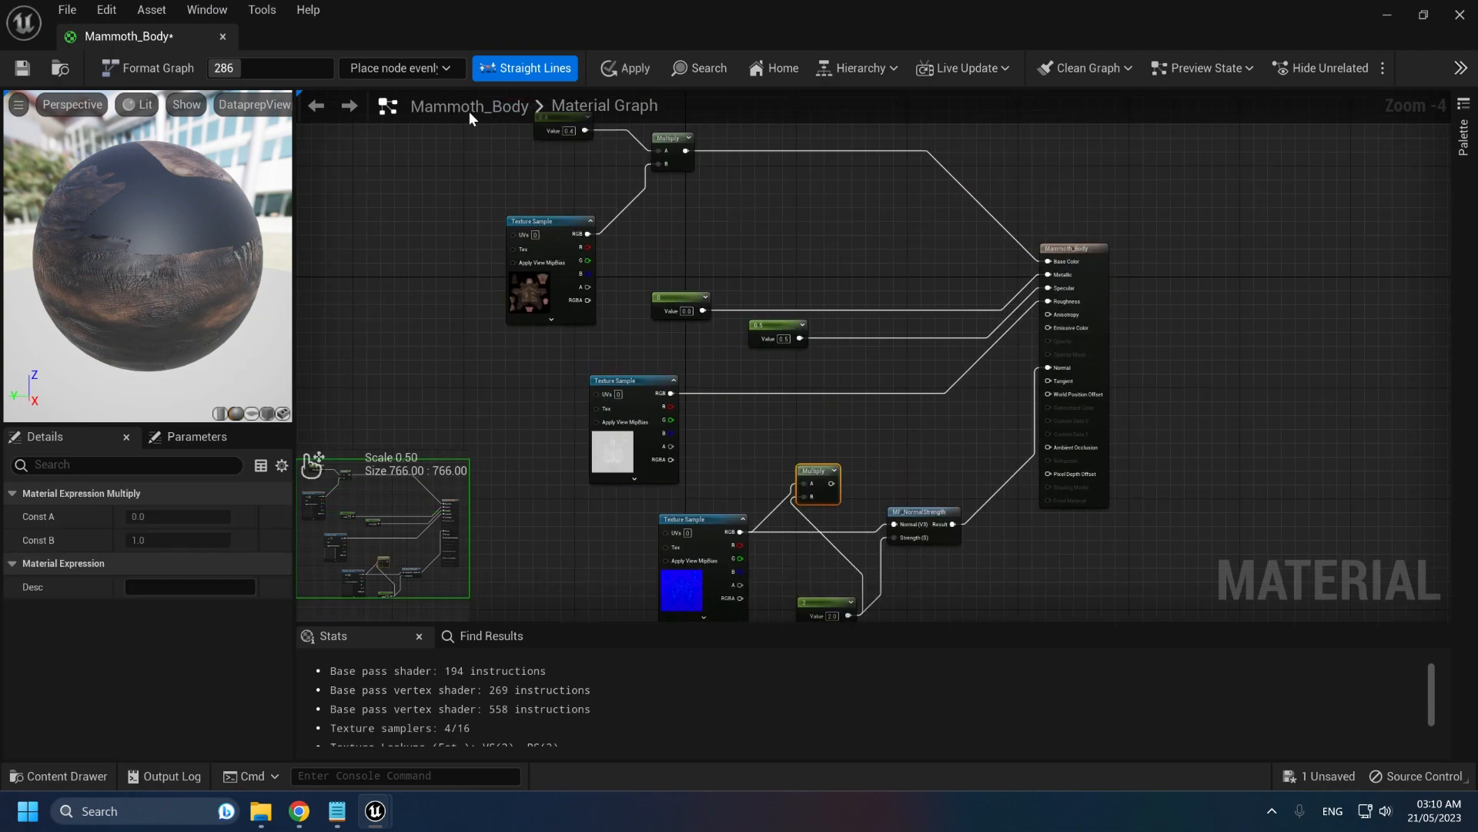
{"action": "left_click", "coordinate": [222, 36]}
{"action": "left_click", "coordinate": [818, 445]}
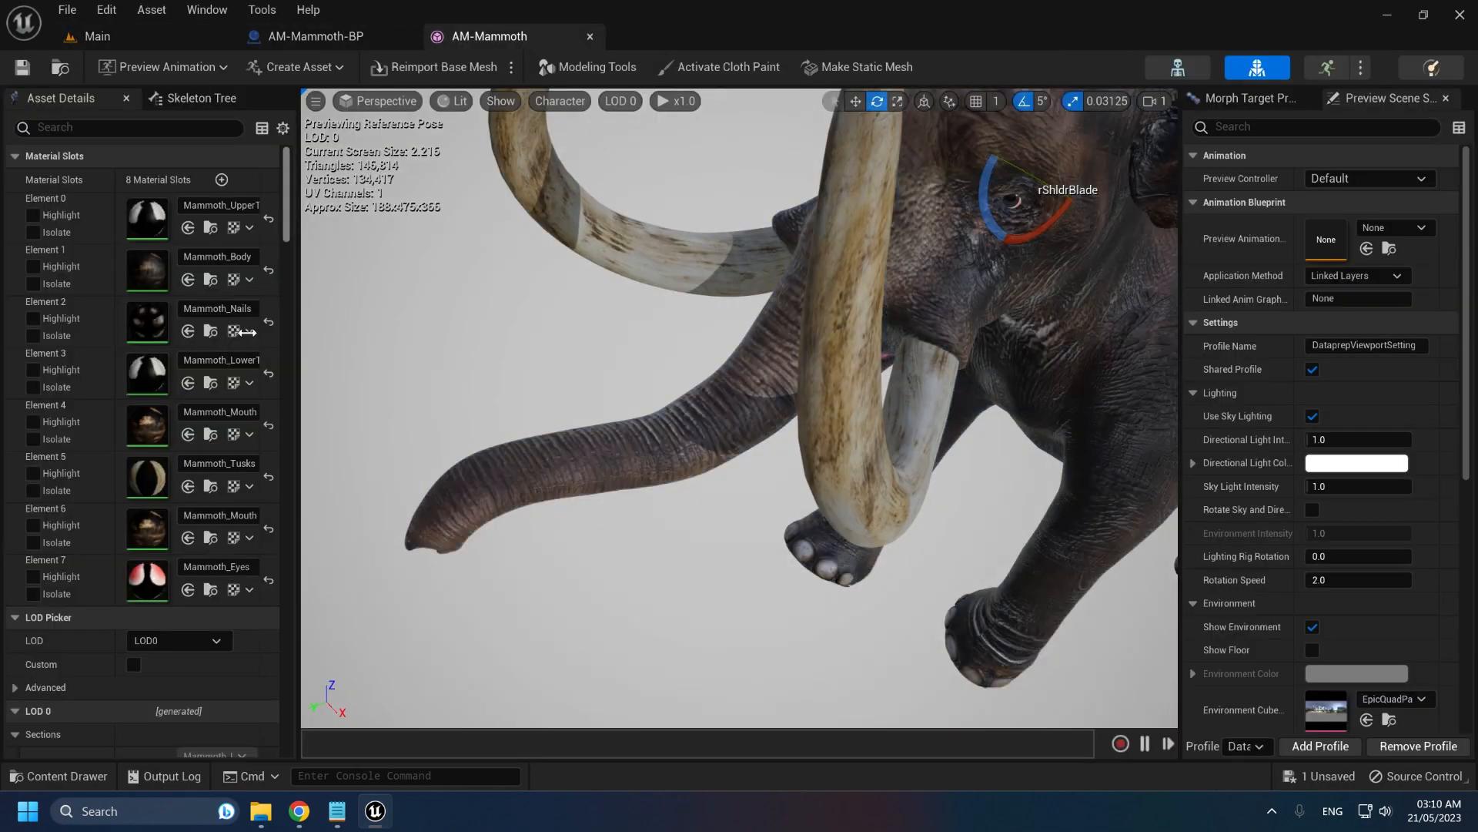
Open the Mammoth_Nails material from the AM-Mammoth material slots, inspect its texture samples and constants, and close it
{"action": "scroll", "coordinate": [640, 354], "scroll_direction": "down", "scroll_amount": 3}
{"action": "right_click_drag", "start_coordinate": [640, 353], "coordinate": [693, 300]}
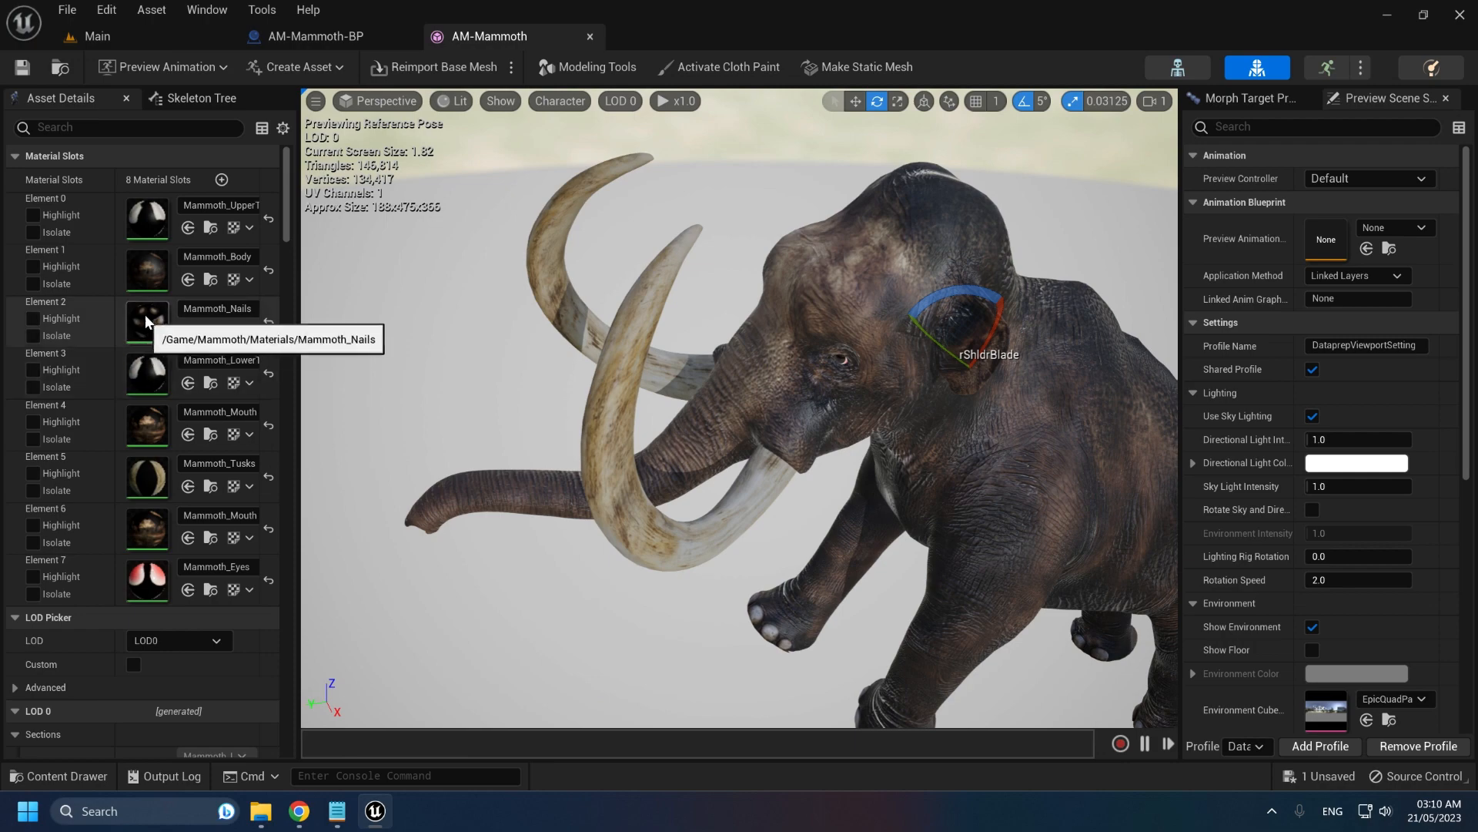
{"action": "double_click", "coordinate": [146, 321]}
{"action": "scroll", "coordinate": [627, 231], "scroll_direction": "down", "scroll_amount": 2}
{"action": "right_click_drag", "start_coordinate": [627, 177], "coordinate": [1001, 586]}
{"action": "right_click_drag", "start_coordinate": [432, 334], "coordinate": [638, 282]}
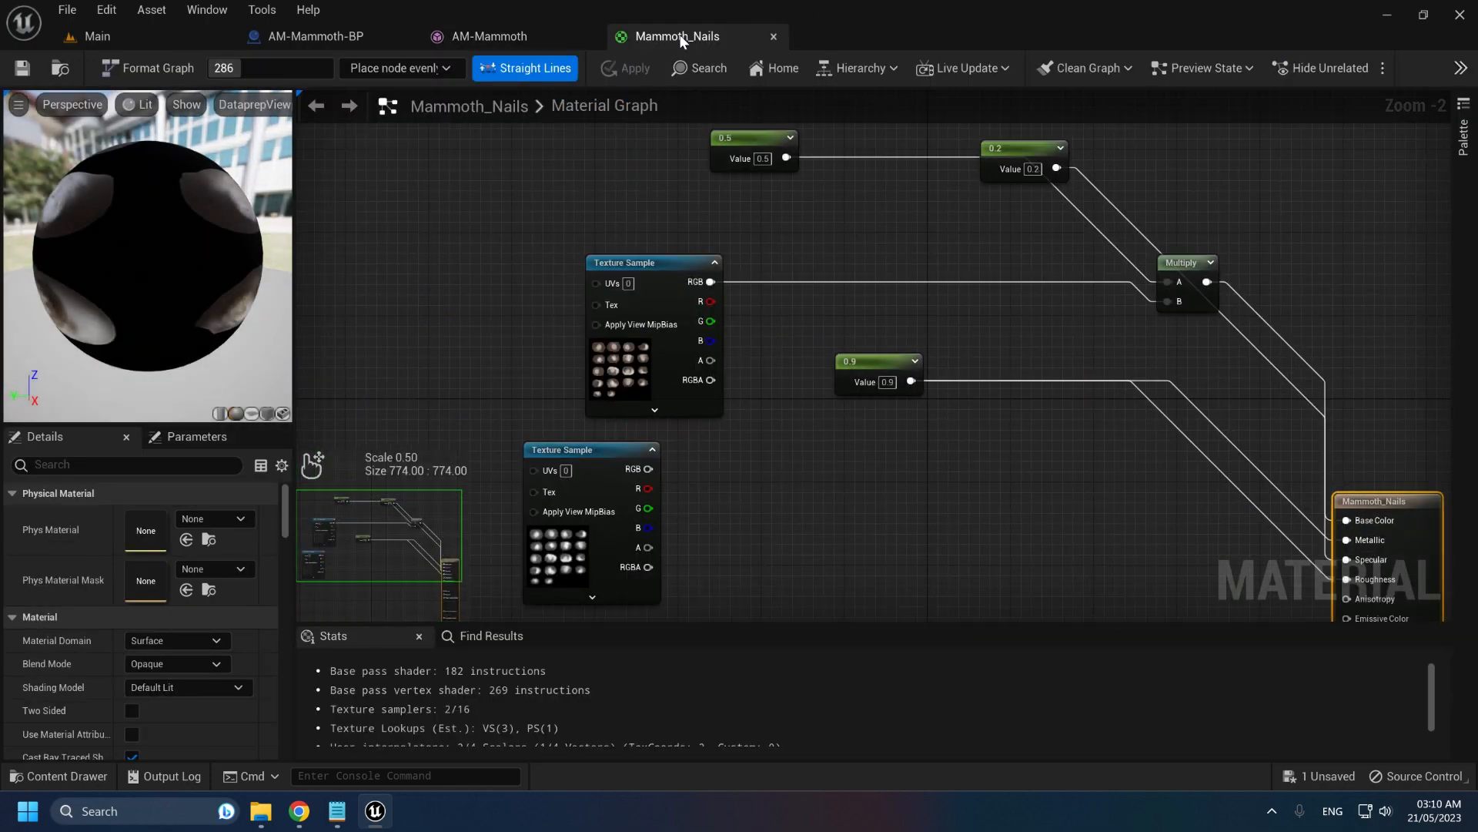
{"action": "middle_click", "coordinate": [680, 37]}
Inspect the material graphs in AM-Mammoth's Element 4 and Element 6 slots, and reopen the Mammoth_Body material
{"action": "double_click", "coordinate": [146, 424]}
{"action": "scroll", "coordinate": [625, 303], "scroll_direction": "down", "scroll_amount": 4}
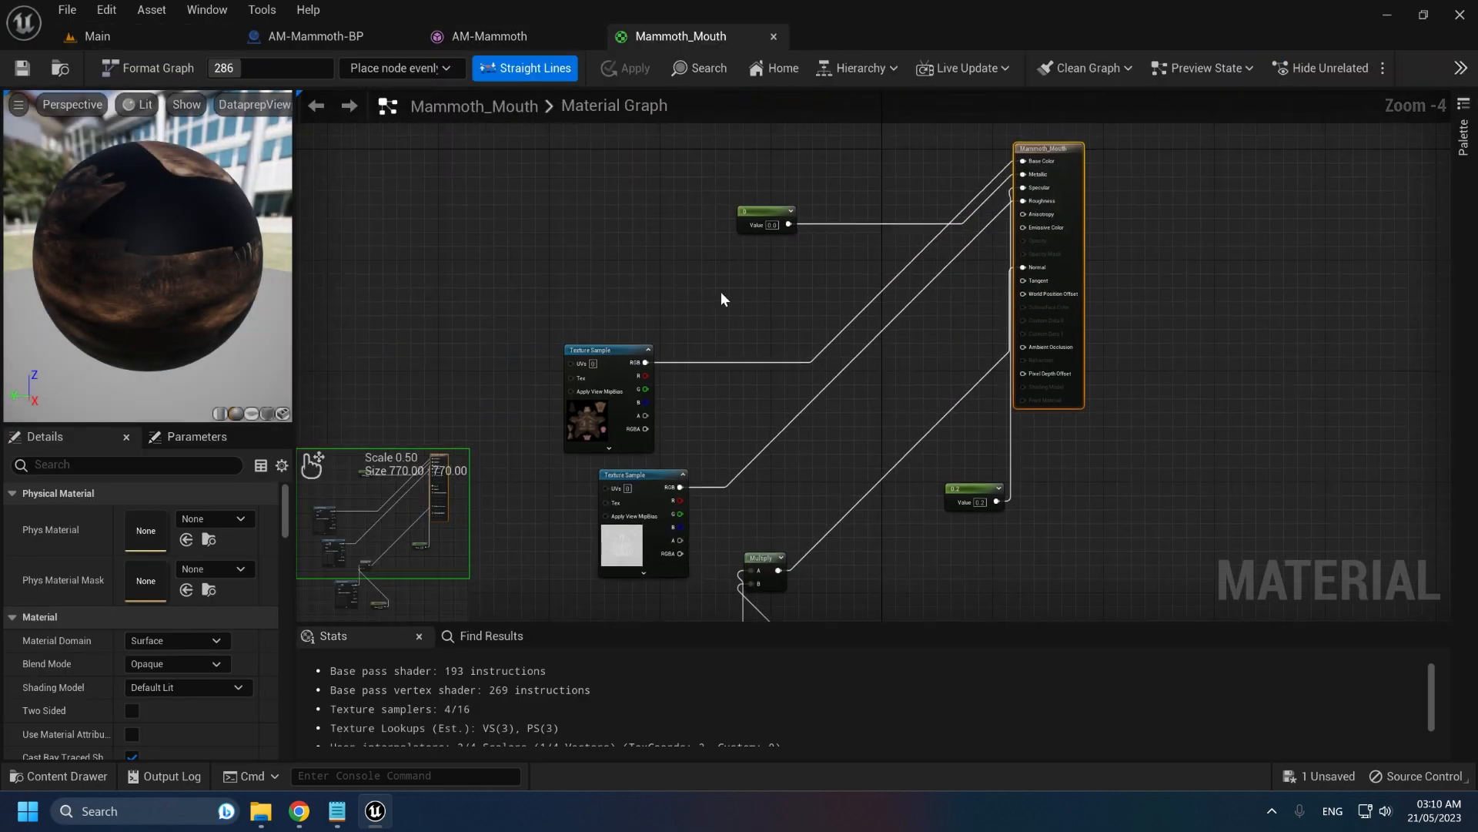
{"action": "middle_click", "coordinate": [710, 37]}
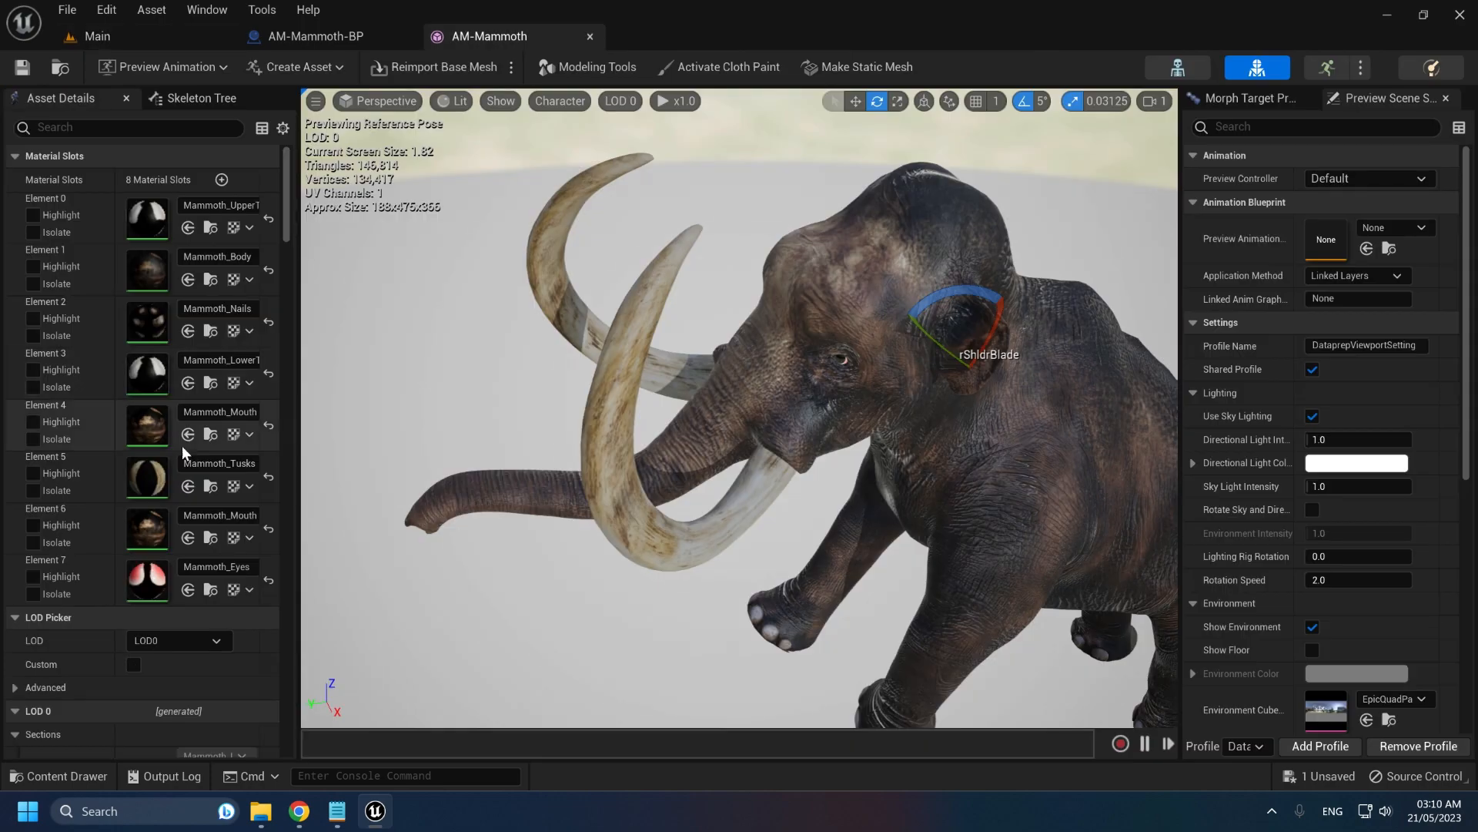
{"action": "double_click", "coordinate": [133, 551]}
{"action": "scroll", "coordinate": [724, 315], "scroll_direction": "down", "scroll_amount": 3}
{"action": "middle_click", "coordinate": [682, 38]}
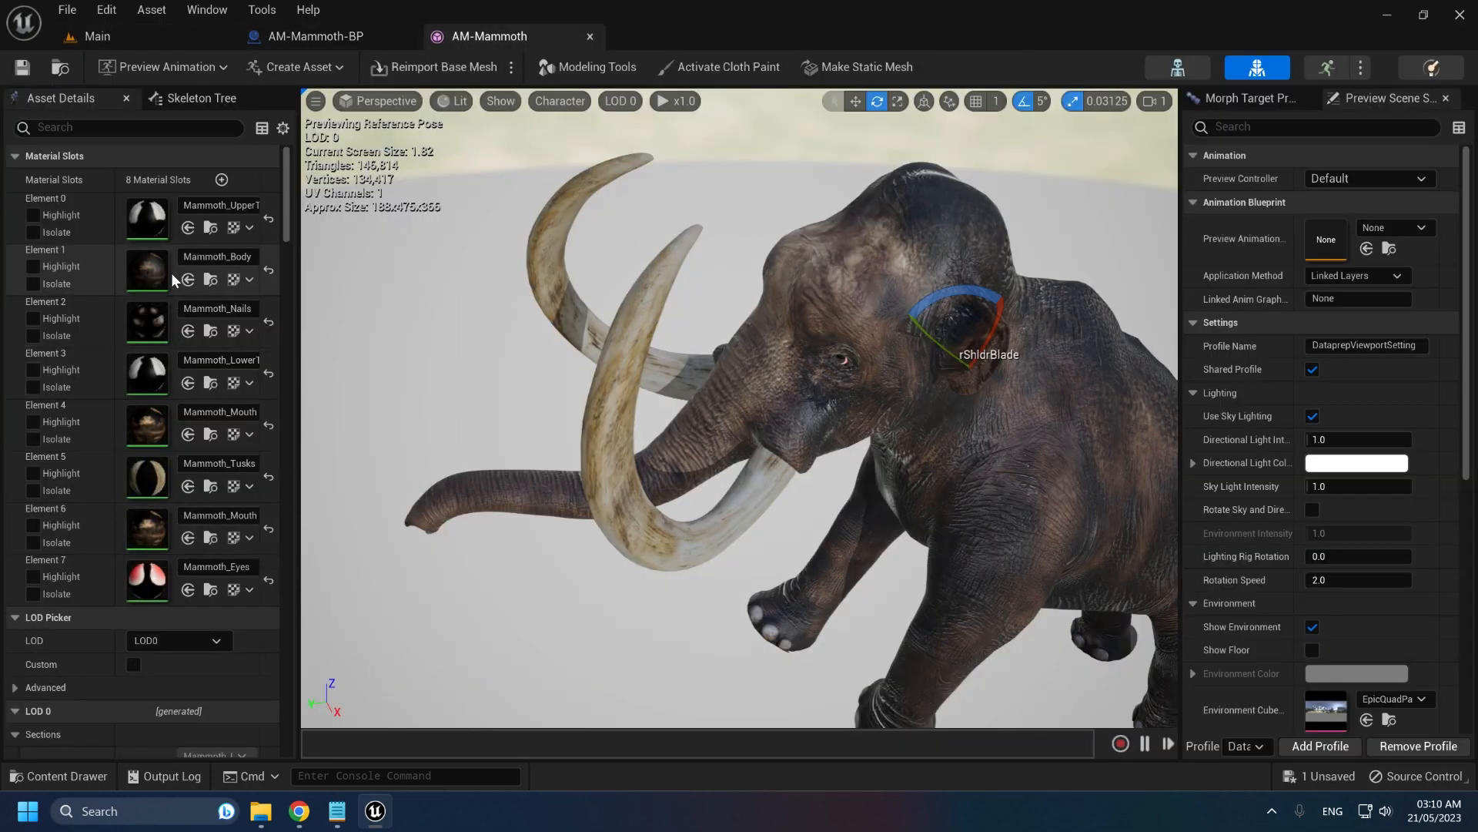
{"action": "double_click", "coordinate": [142, 269]}
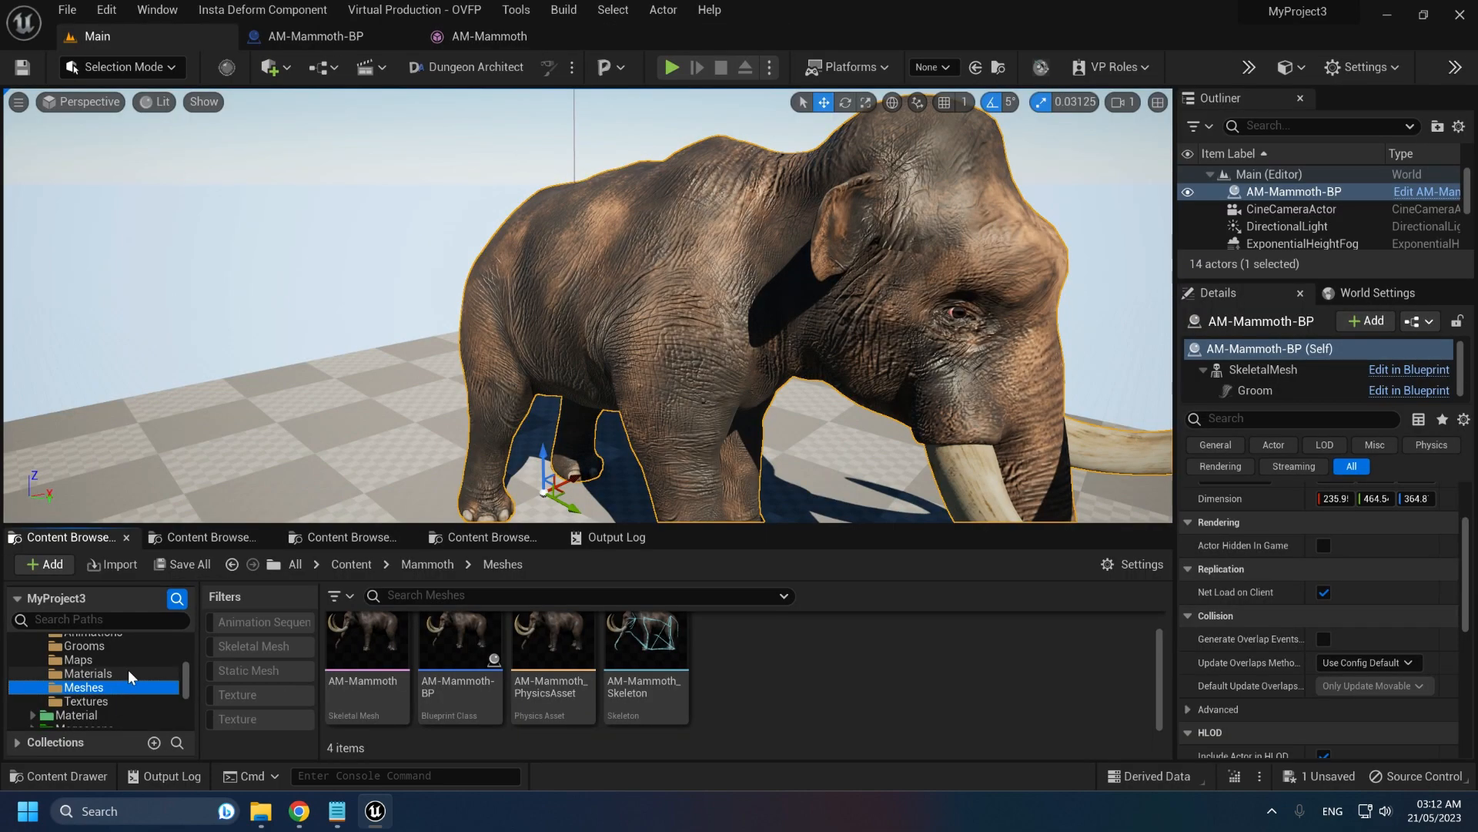
Search the project settings for "skin ca" to check the compute skin cache options, and close the settings
{"action": "left_click", "coordinate": [107, 10]}
{"action": "left_click", "coordinate": [147, 280]}
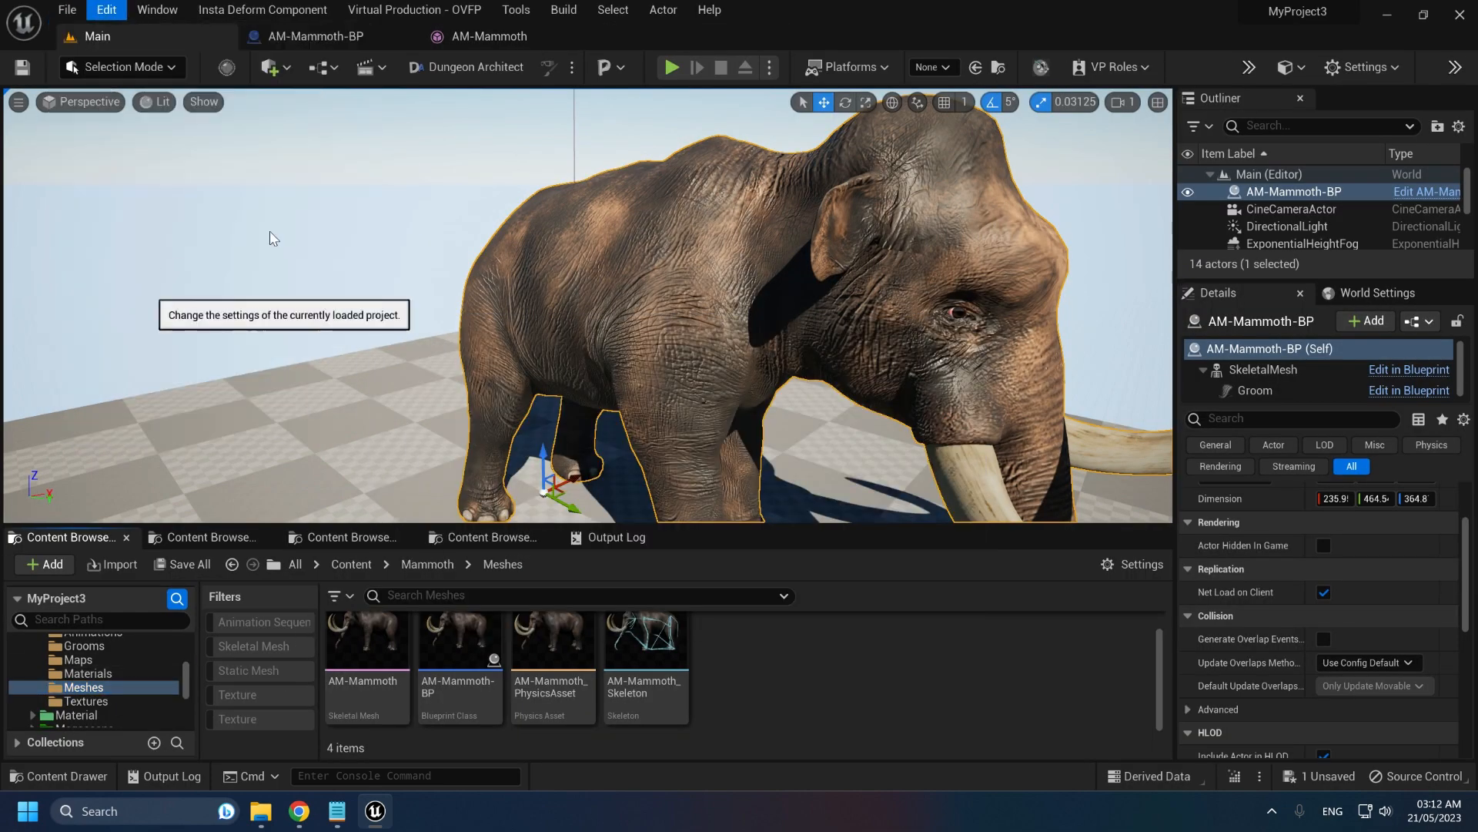
{"action": "type", "text": "skji"}
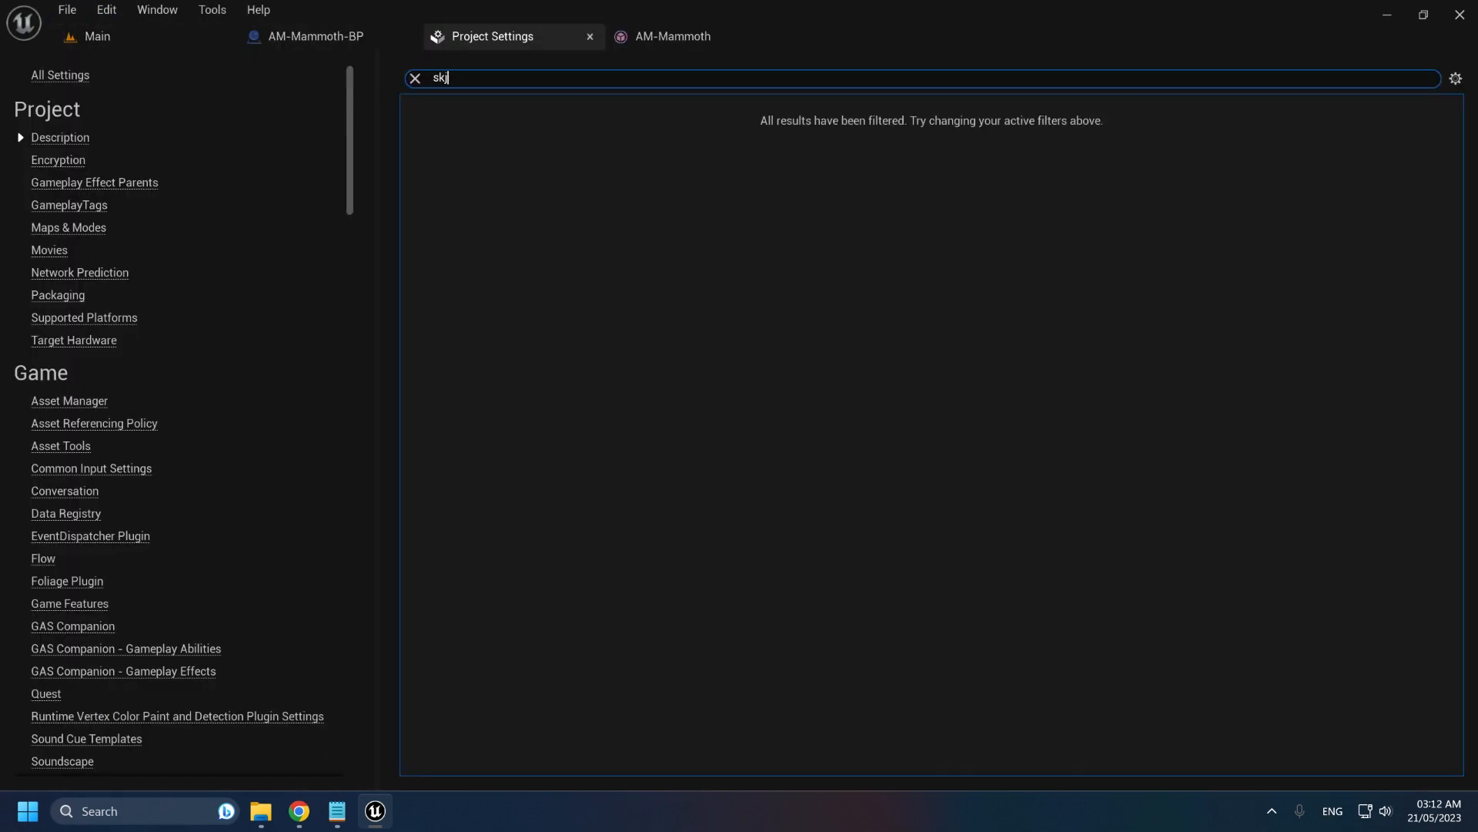
{"action": "key", "text": "BackSpace"}
{"action": "type", "text": "in ca"}
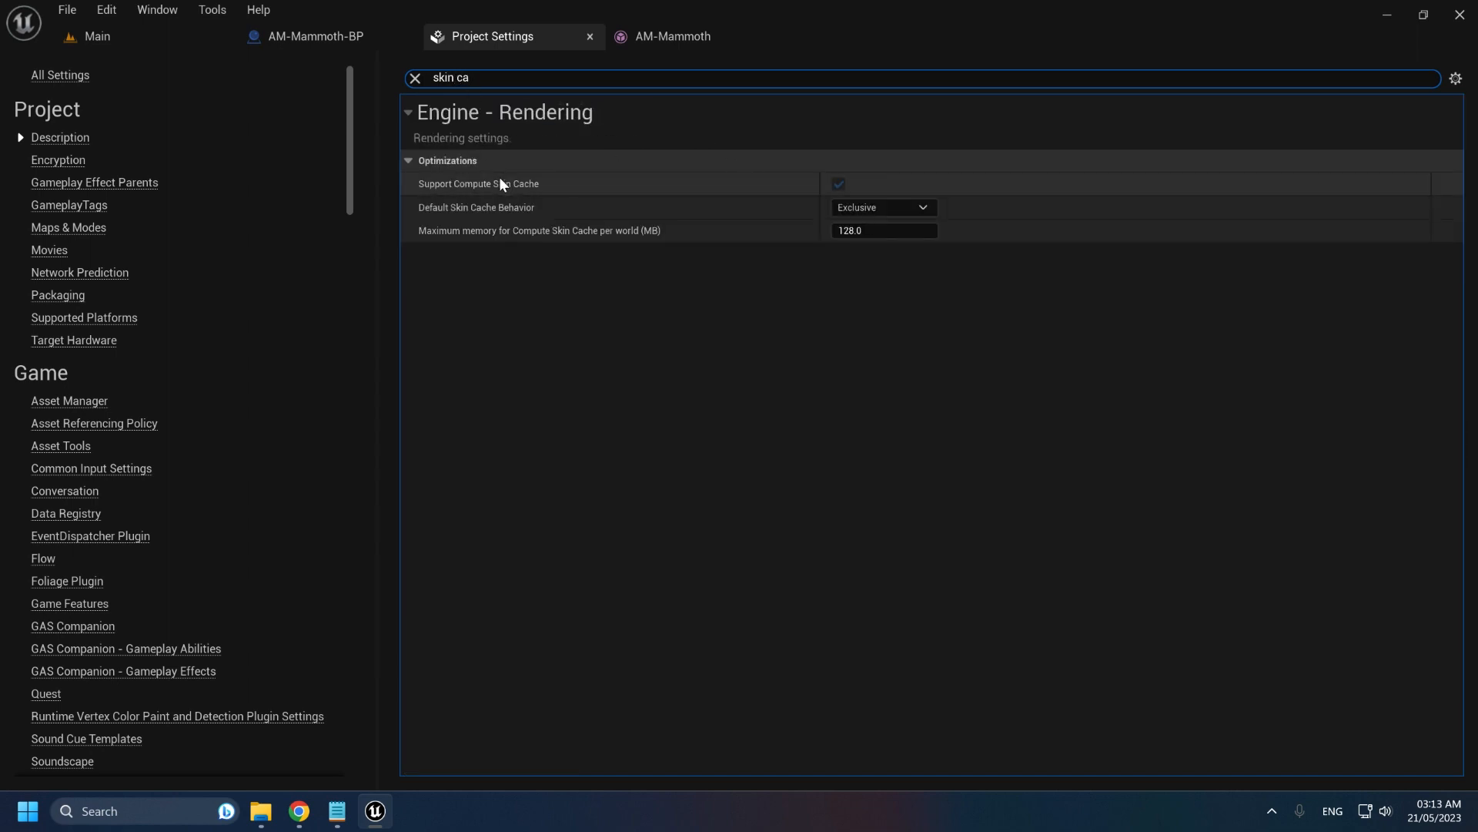
{"action": "left_click", "coordinate": [590, 37]}
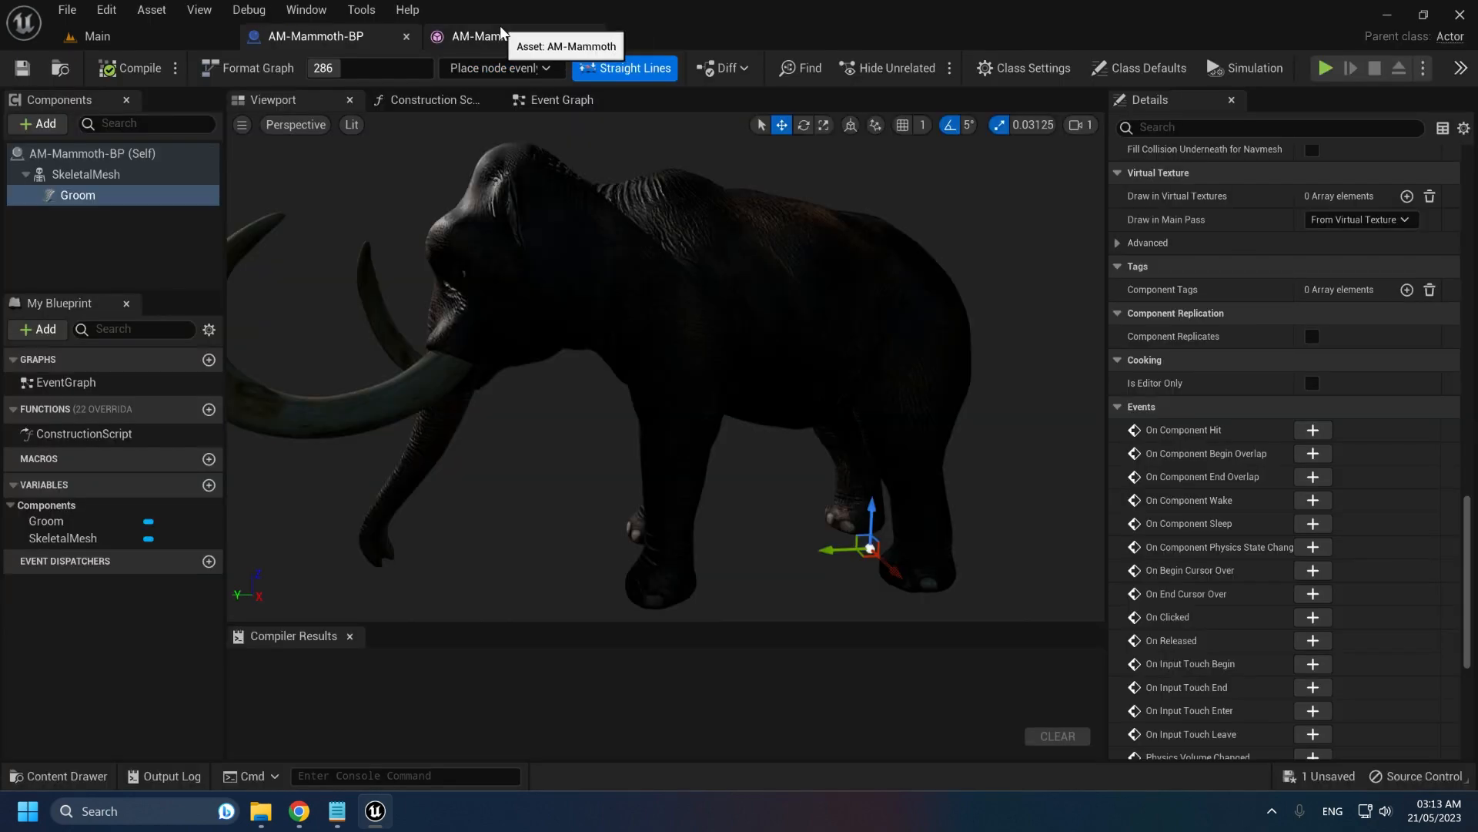
Set Skin Cache Usage to Enabled for LOD 0 of the AM-Mammoth mesh and save the asset
{"action": "left_click", "coordinate": [500, 31]}
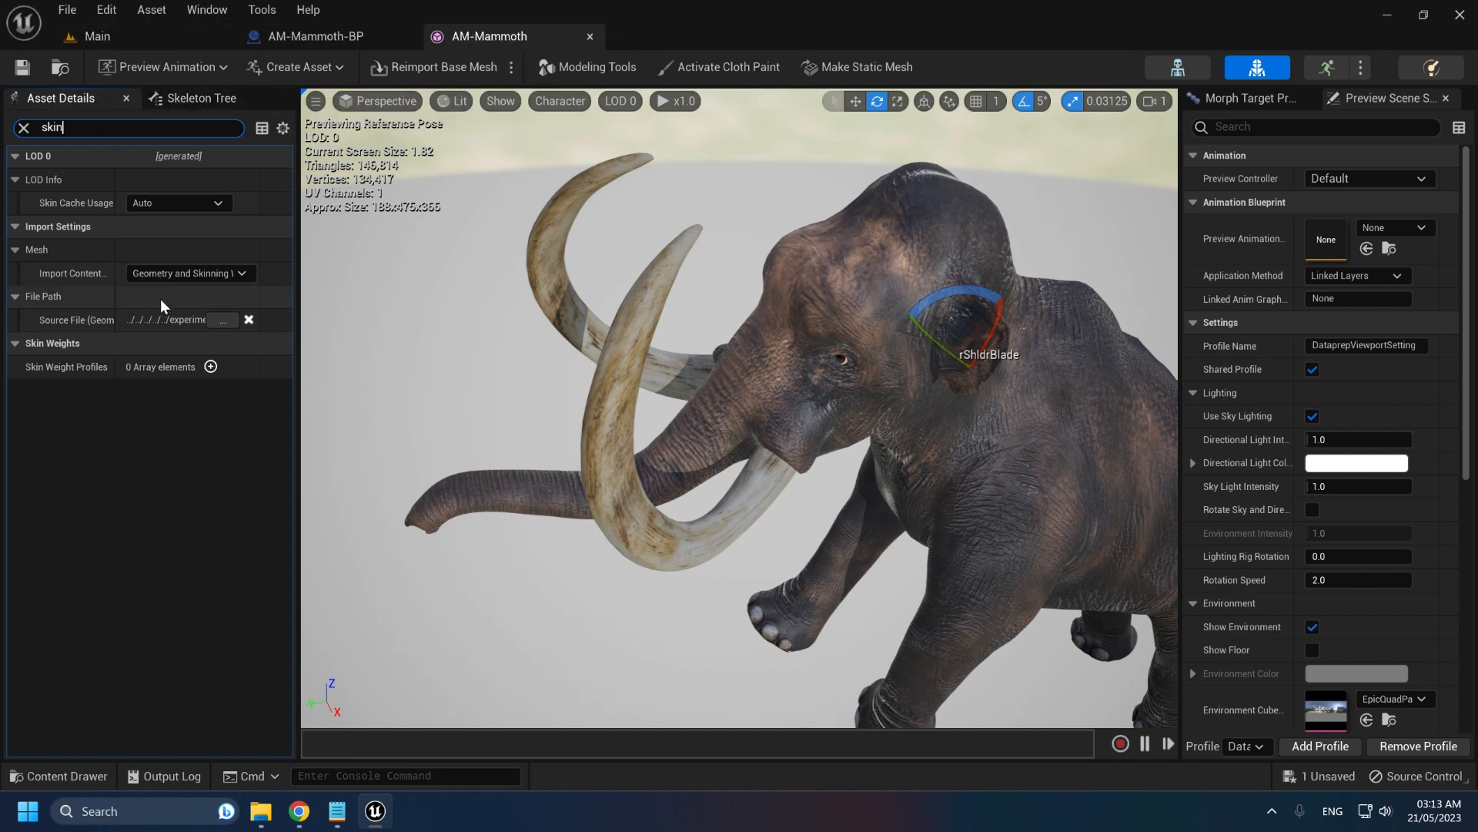
{"action": "left_click", "coordinate": [172, 203]}
{"action": "left_click", "coordinate": [161, 254]}
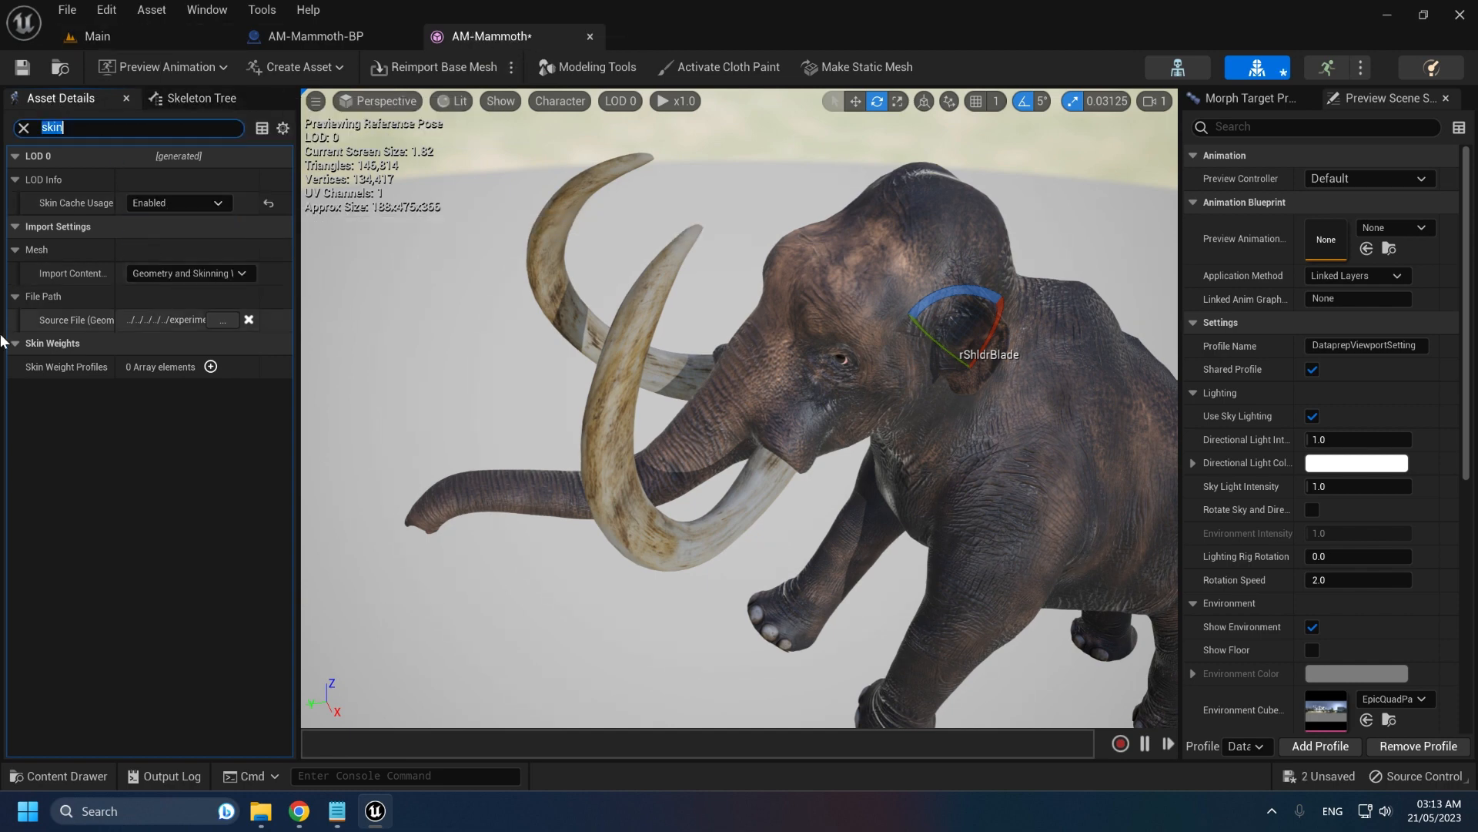
{"action": "left_click", "coordinate": [22, 71]}
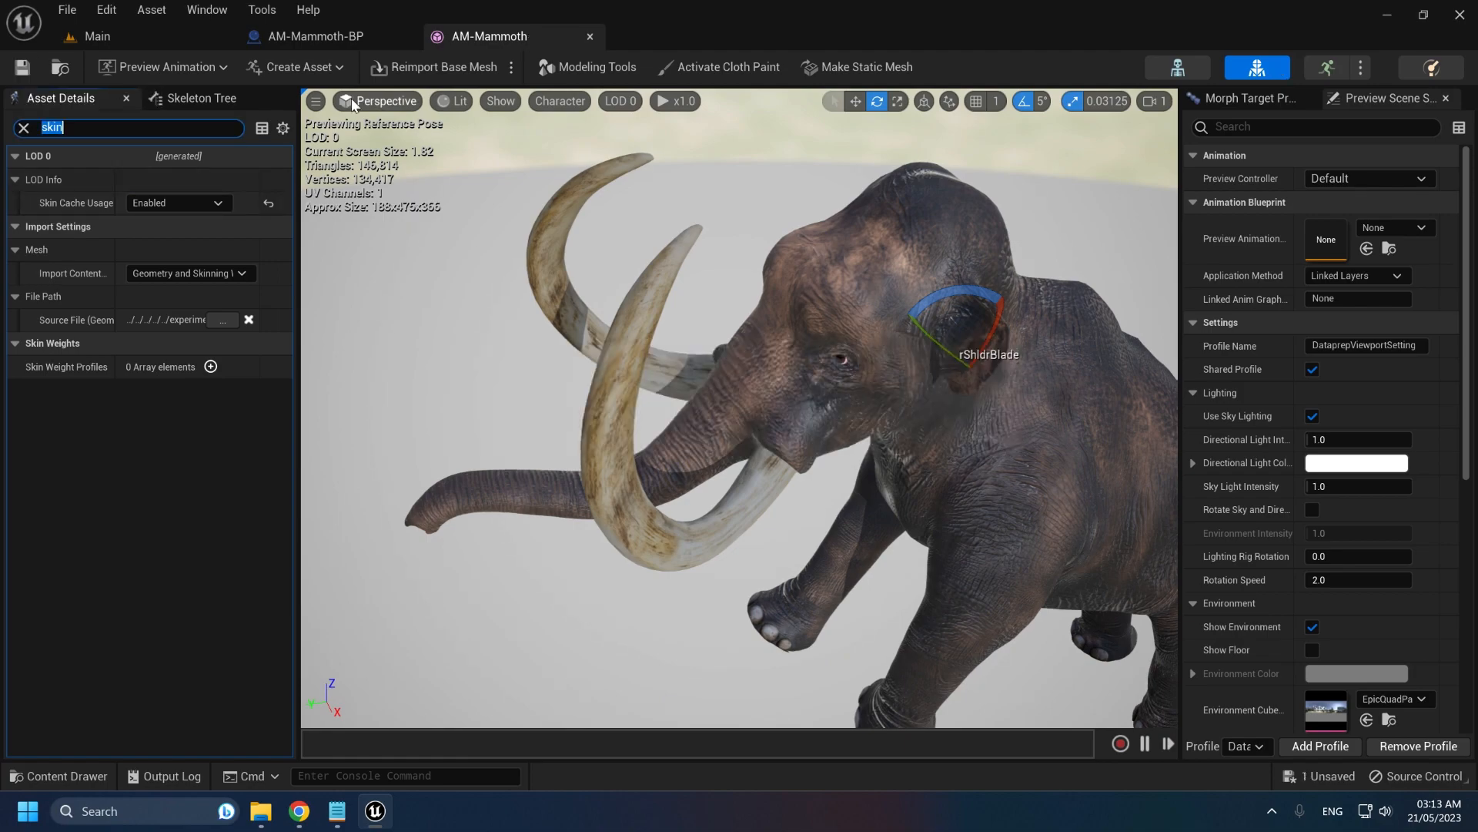
View the furred mammoth in the Main level through the Light Complexity and other view modes, ending in Lit
{"action": "left_click", "coordinate": [289, 35]}
{"action": "left_click", "coordinate": [181, 39]}
{"action": "scroll", "coordinate": [227, 104], "scroll_direction": "down", "scroll_amount": 3}
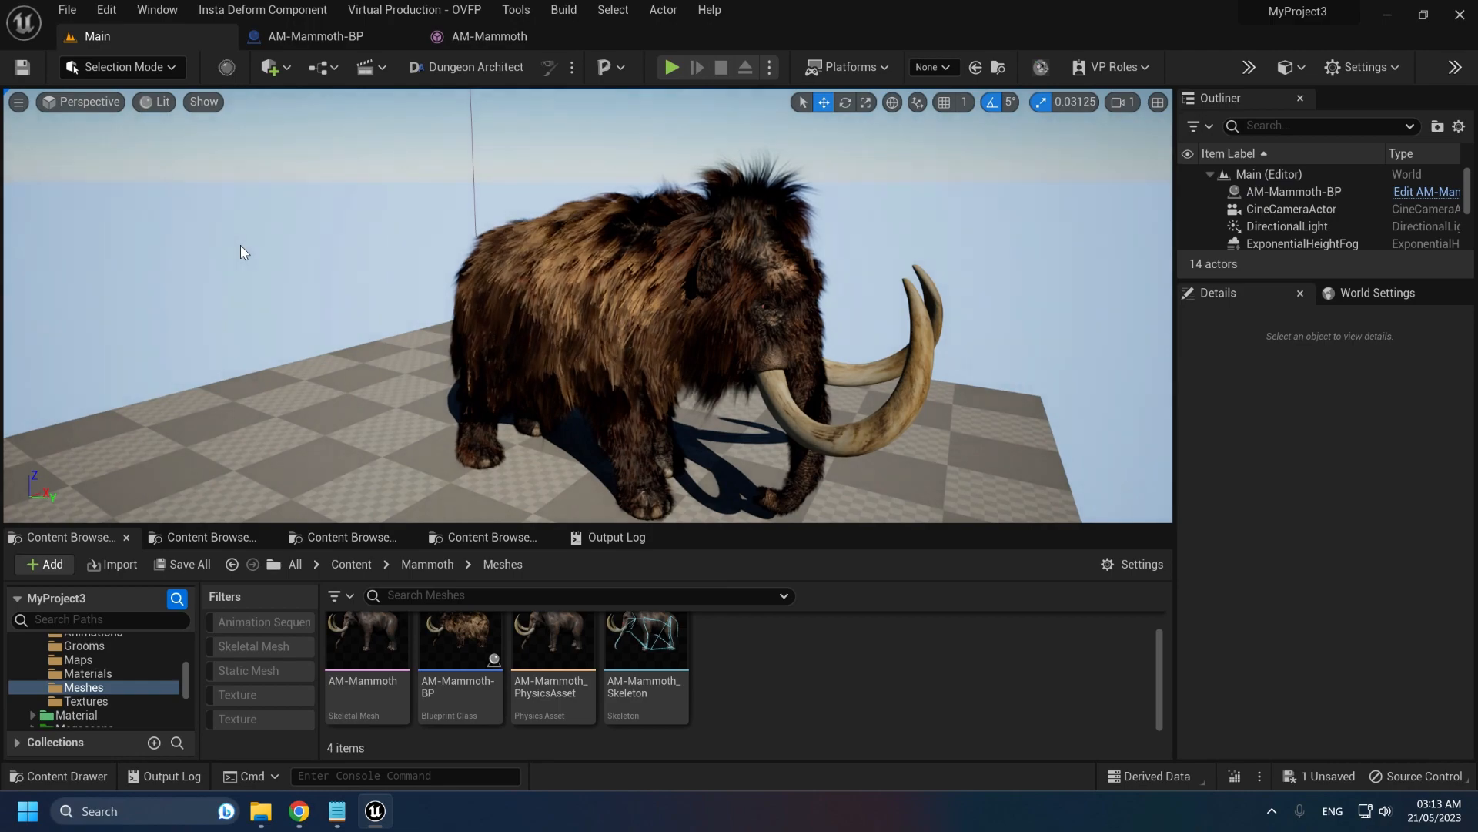
{"action": "key", "text": "alt+6"}
{"action": "key", "text": "alt+7"}
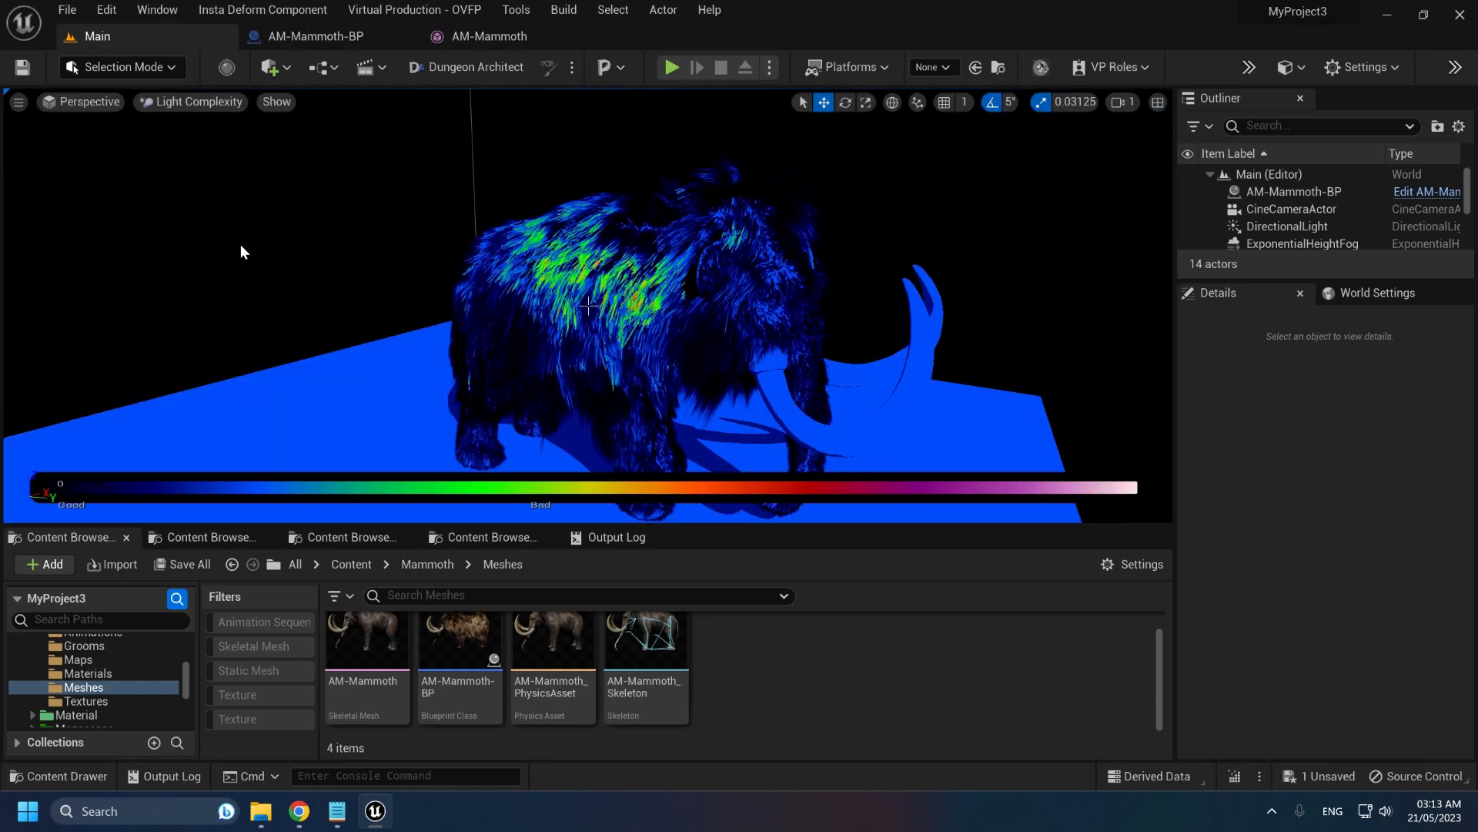
{"action": "key", "text": "alt+2"}
{"action": "key", "text": "alt+3"}
{"action": "key", "text": "alt+4"}
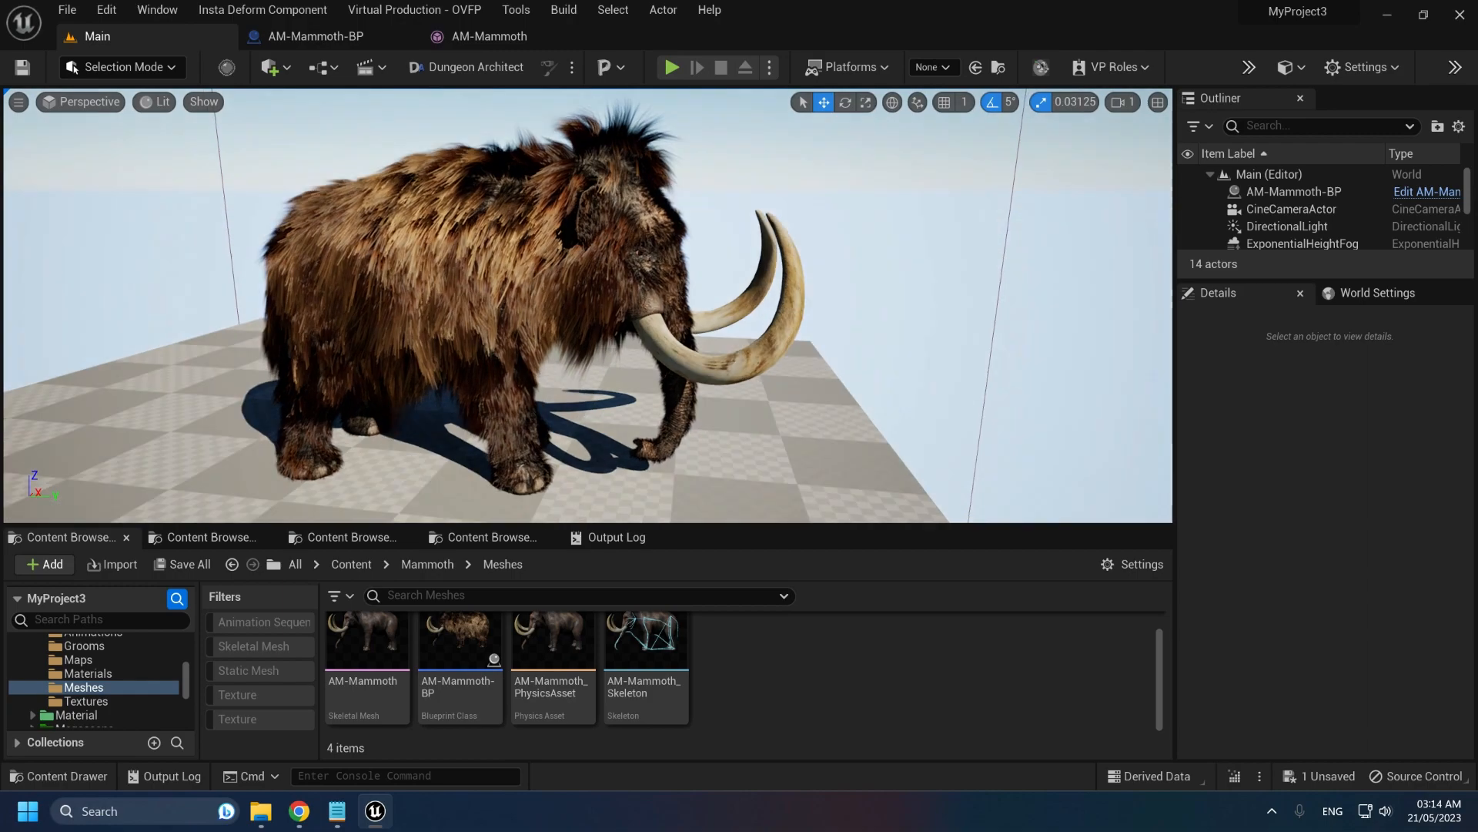
{"action": "right_click_drag", "start_coordinate": [588, 306], "coordinate": [516, 312]}
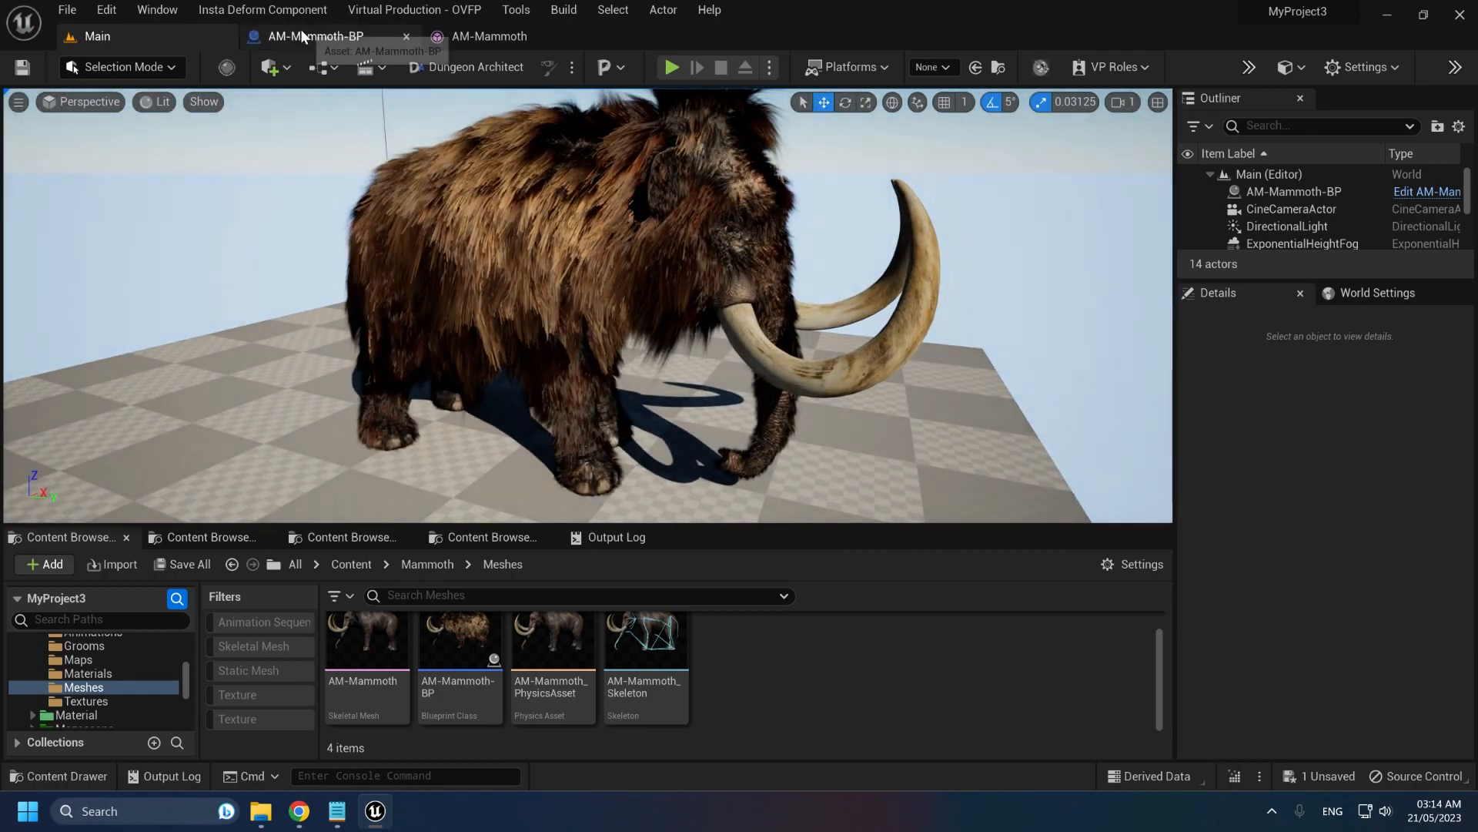
Select the Groom component of AM-Mammoth-BP and look through its hair group, material, groom and binding asset settings
{"action": "left_click", "coordinate": [304, 33]}
{"action": "scroll", "coordinate": [1255, 551], "scroll_direction": "up", "scroll_amount": 10}
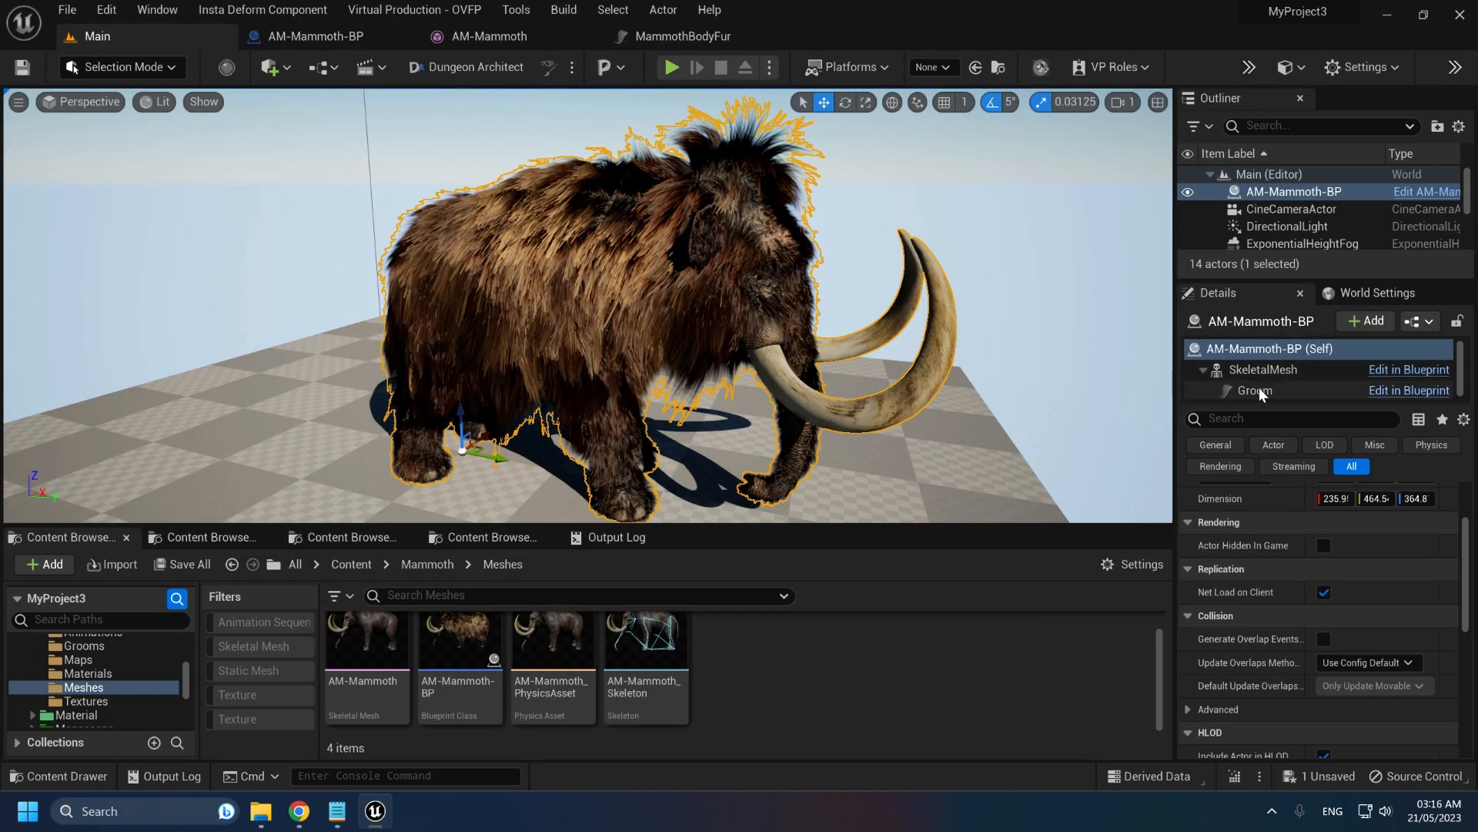
{"action": "left_click", "coordinate": [1255, 390]}
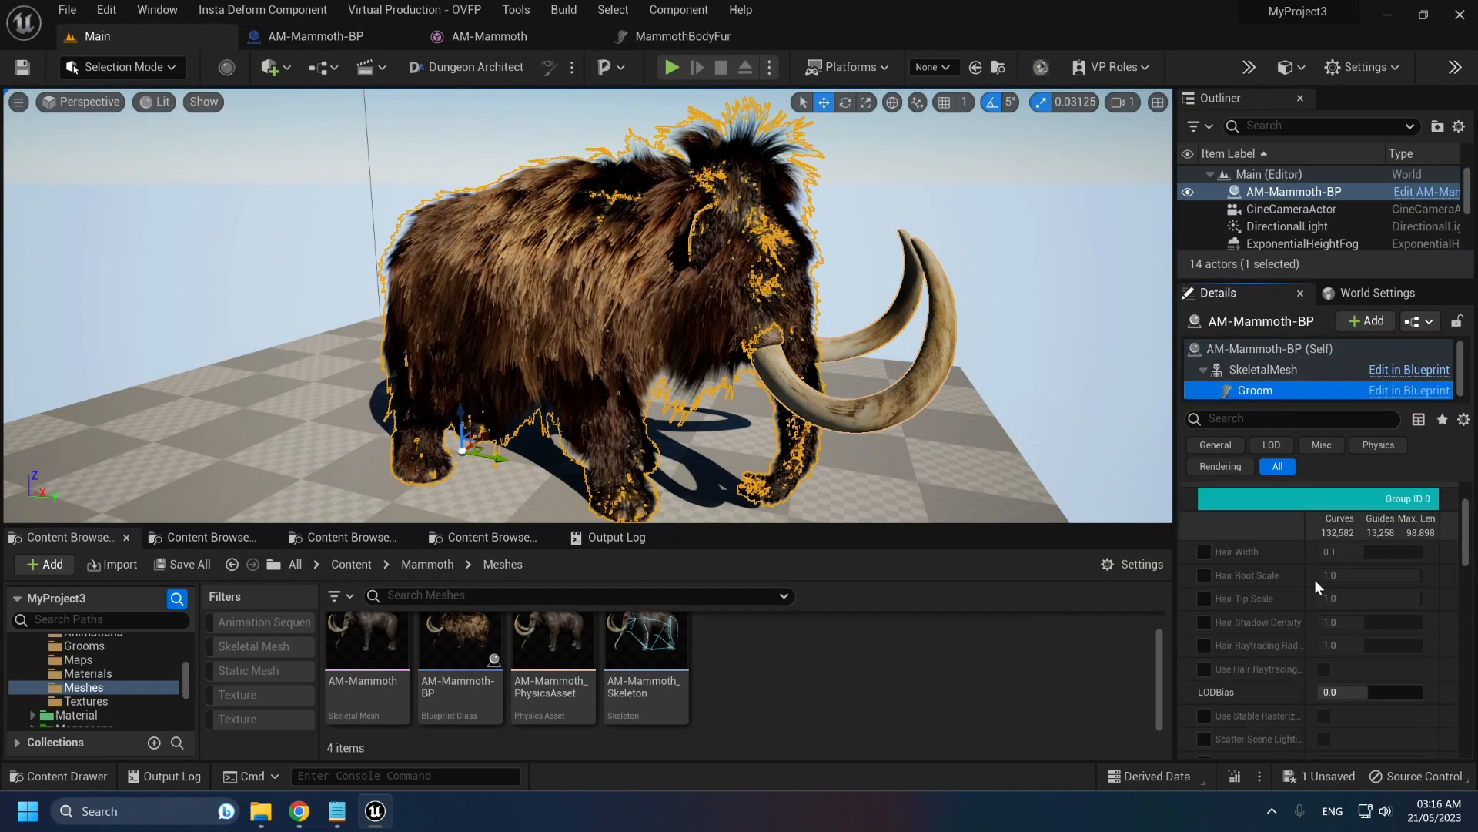
{"action": "scroll", "coordinate": [1309, 582], "scroll_direction": "down", "scroll_amount": 5}
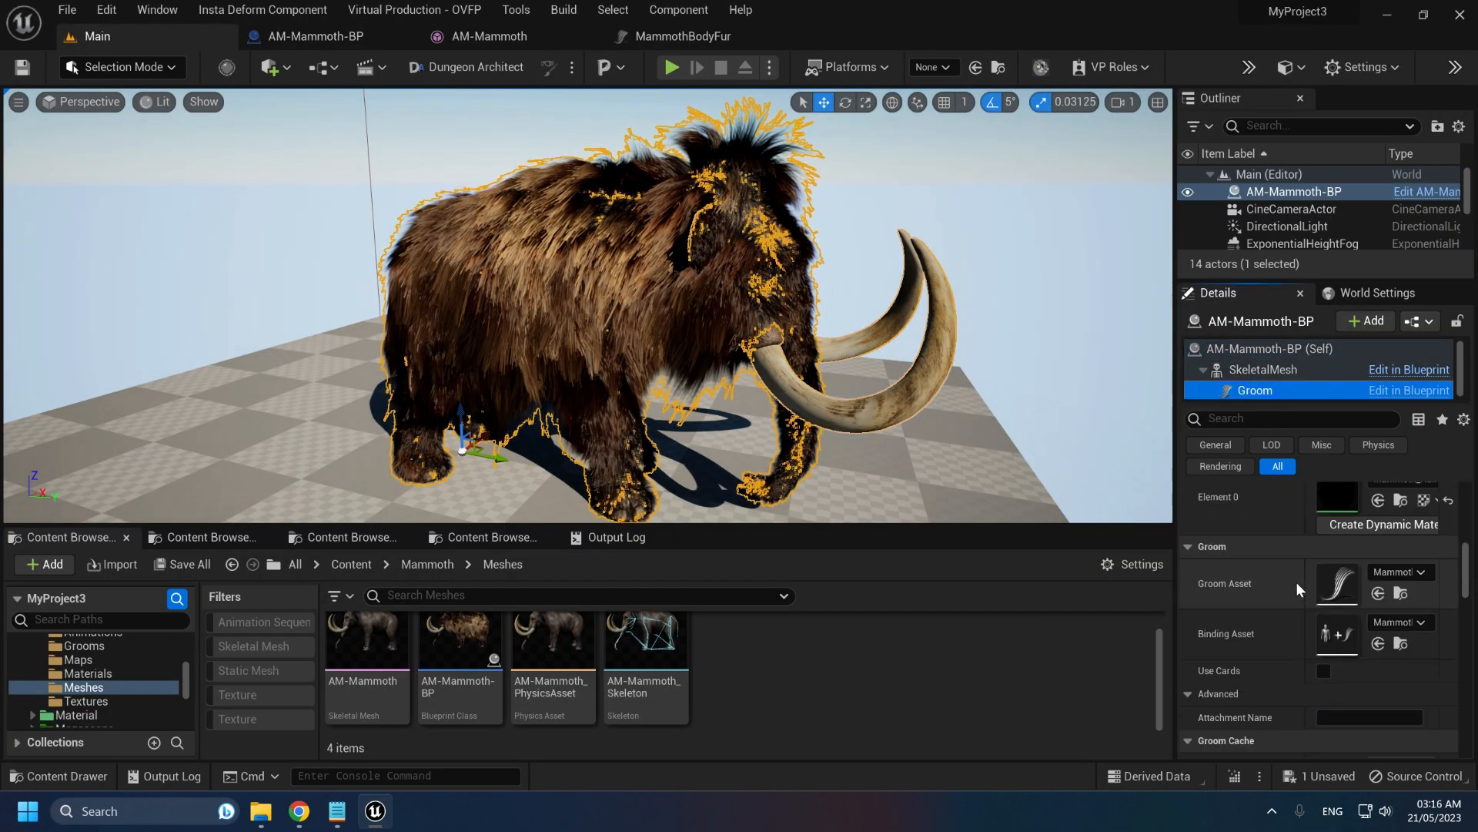
Open the groom's hair material instance, place its window beside the mammoth, and deselect the mammoth in the level
{"action": "double_click", "coordinate": [1338, 497]}
{"action": "left_click_drag", "start_coordinate": [885, 40], "coordinate": [790, 223]}
{"action": "left_click", "coordinate": [122, 35]}
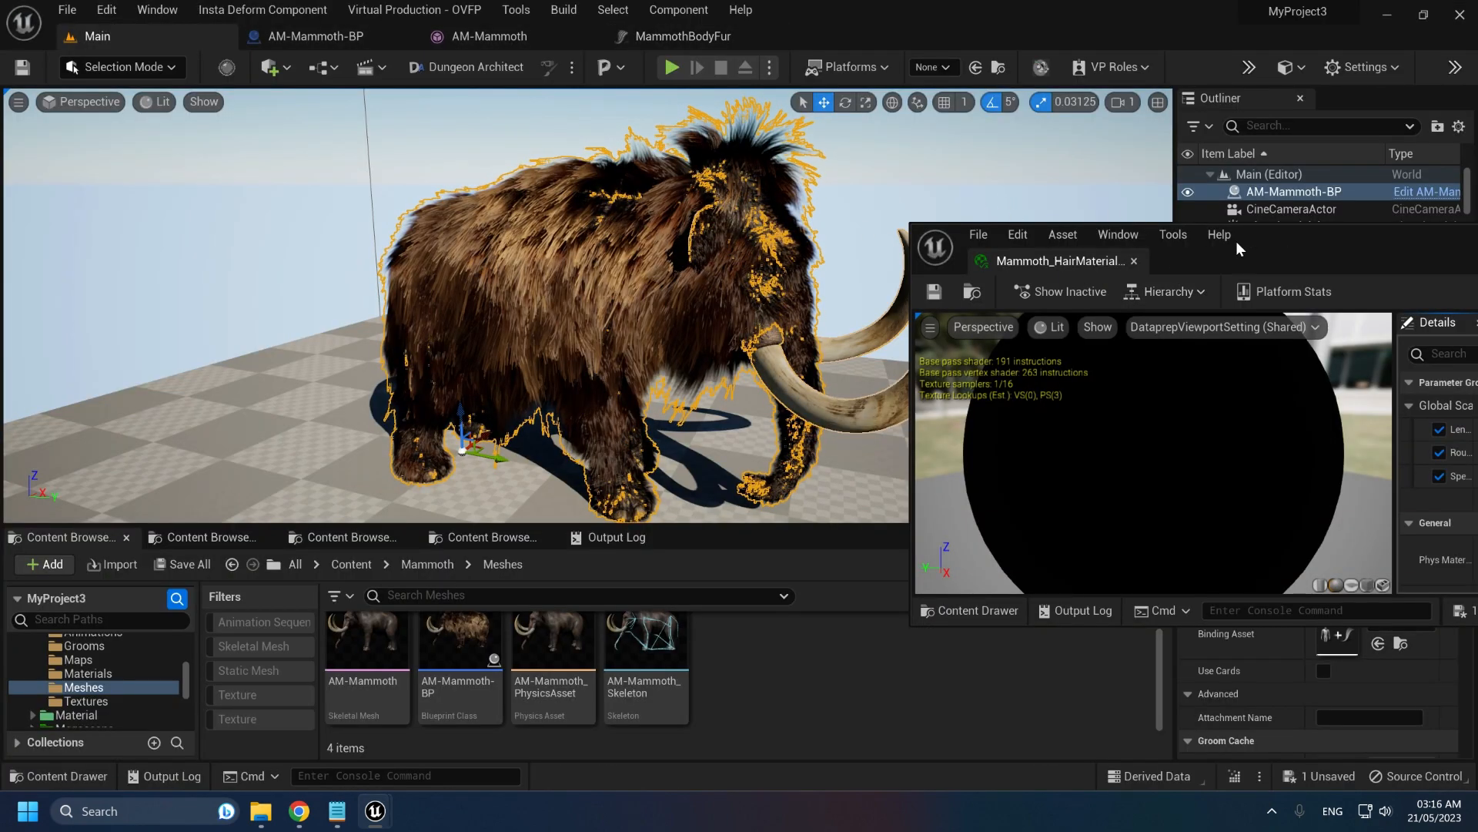
{"action": "left_click_drag", "start_coordinate": [1314, 248], "coordinate": [1146, 214]}
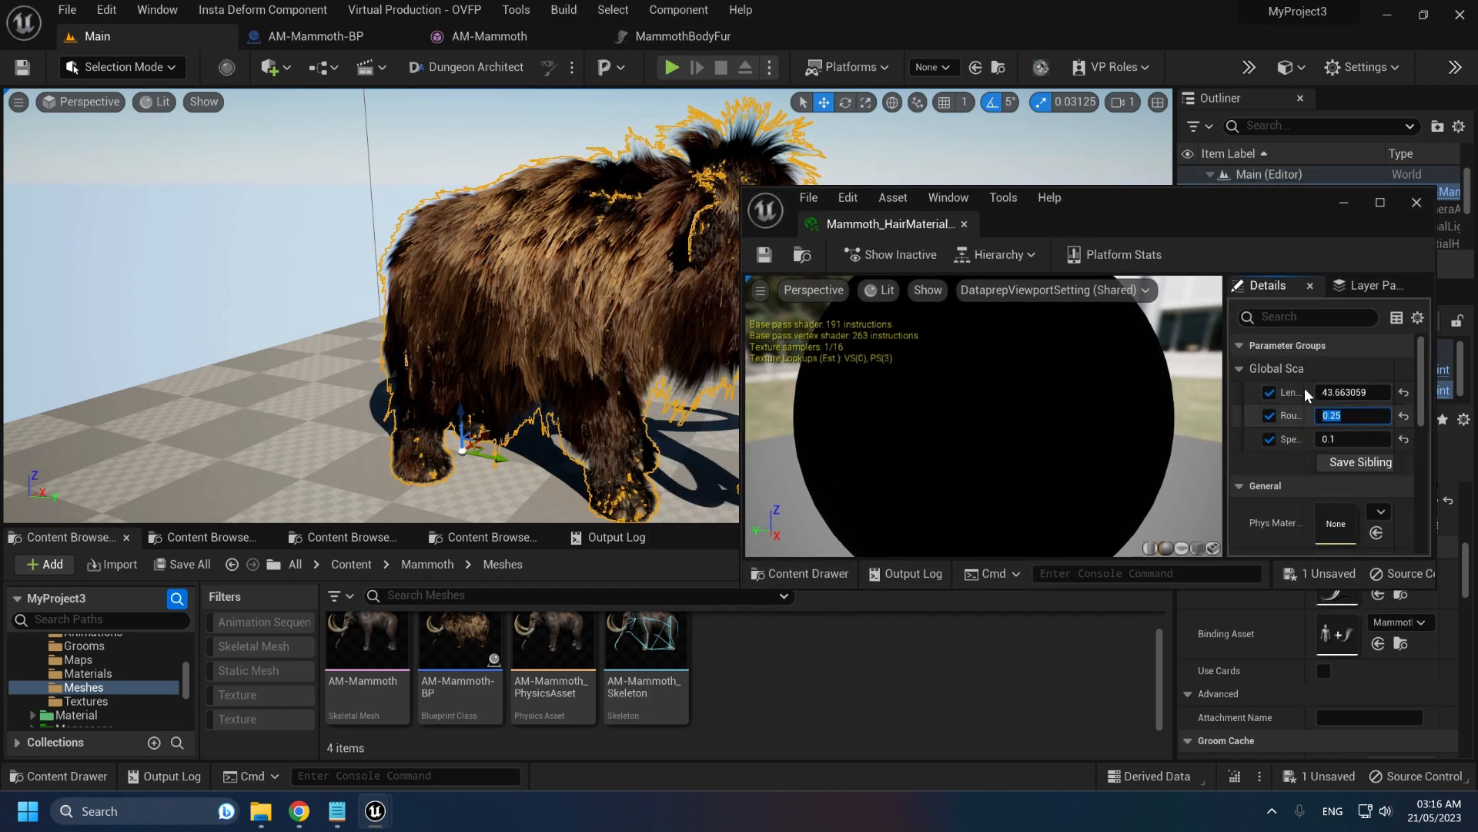
{"action": "right_click_drag", "start_coordinate": [698, 146], "coordinate": [725, 146]}
{"action": "left_click", "coordinate": [725, 150]}
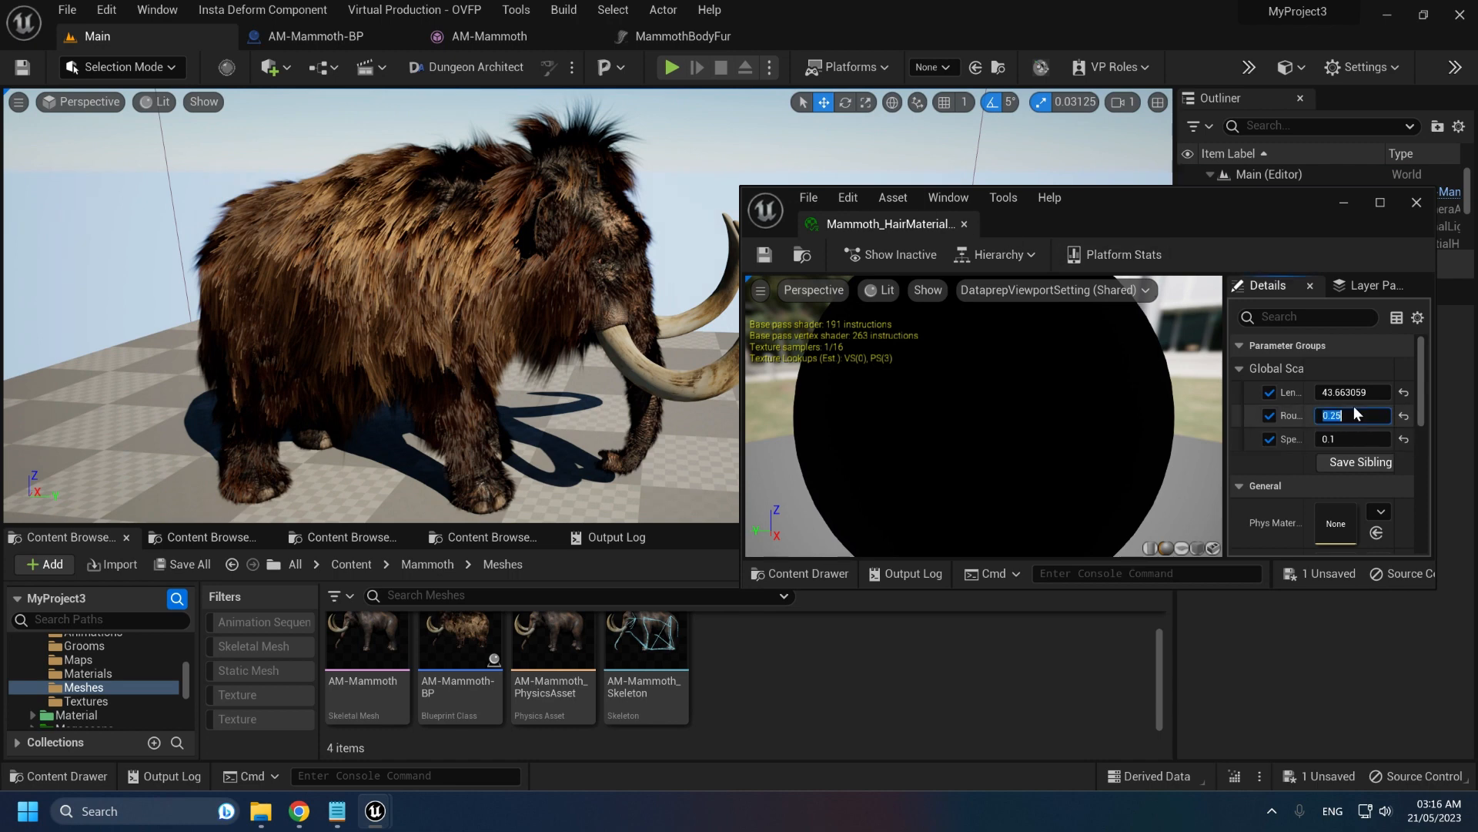
Try roughness values of 0.1 and 1 in the hair material instance
{"action": "type", "text": "0"}
{"action": "key", "text": "Return"}
{"action": "type", "text": "1"}
{"action": "key", "text": "Return"}
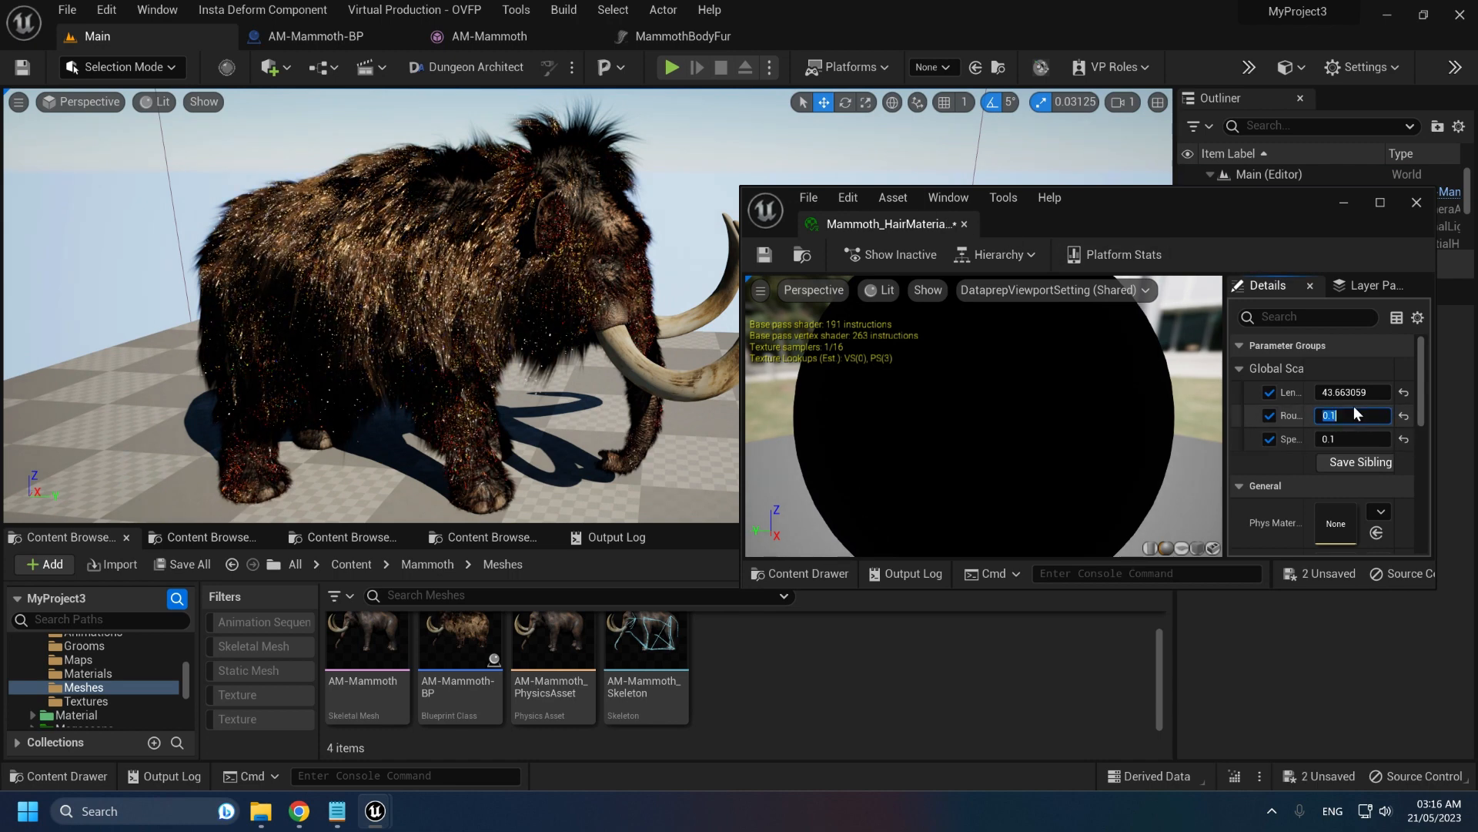
{"action": "key", "text": "Return"}
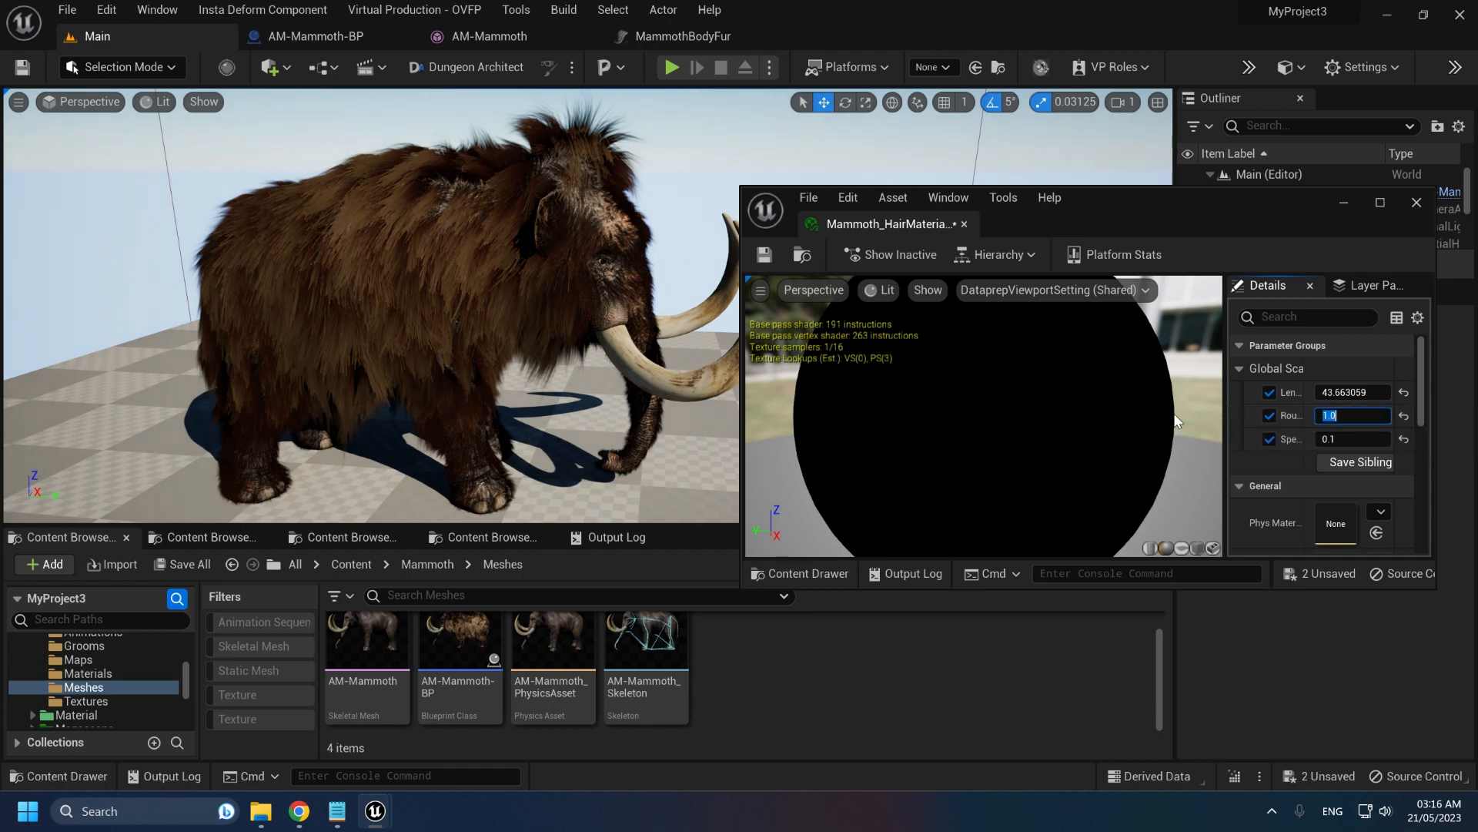
Try hair roughness values of 0.5 and 0.3, and set the roughness back to 0.25
{"action": "type", "text": "0.5"}
{"action": "key", "text": "Return"}
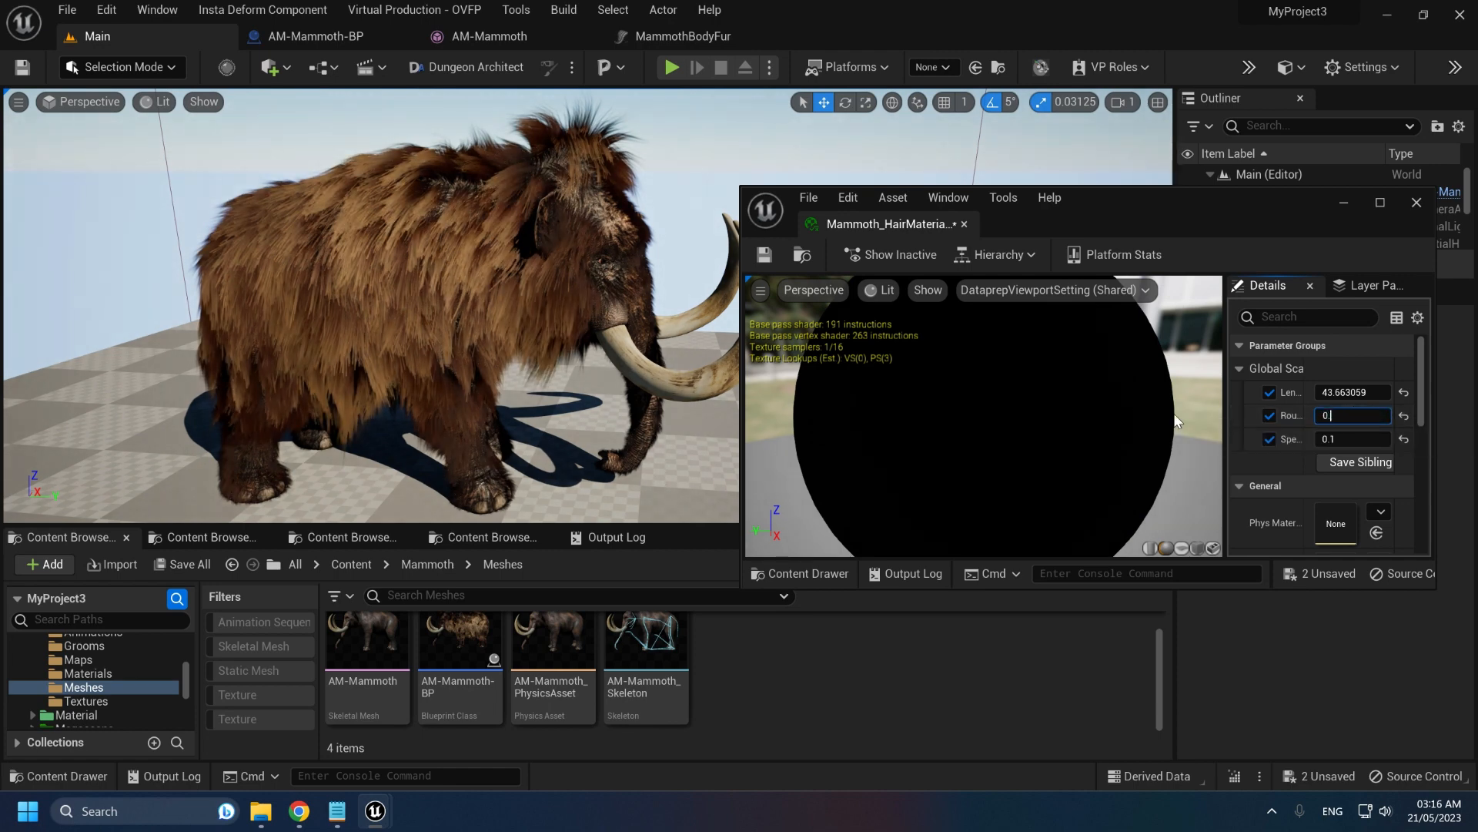
{"action": "type", "text": "0.3"}
{"action": "key", "text": "Return"}
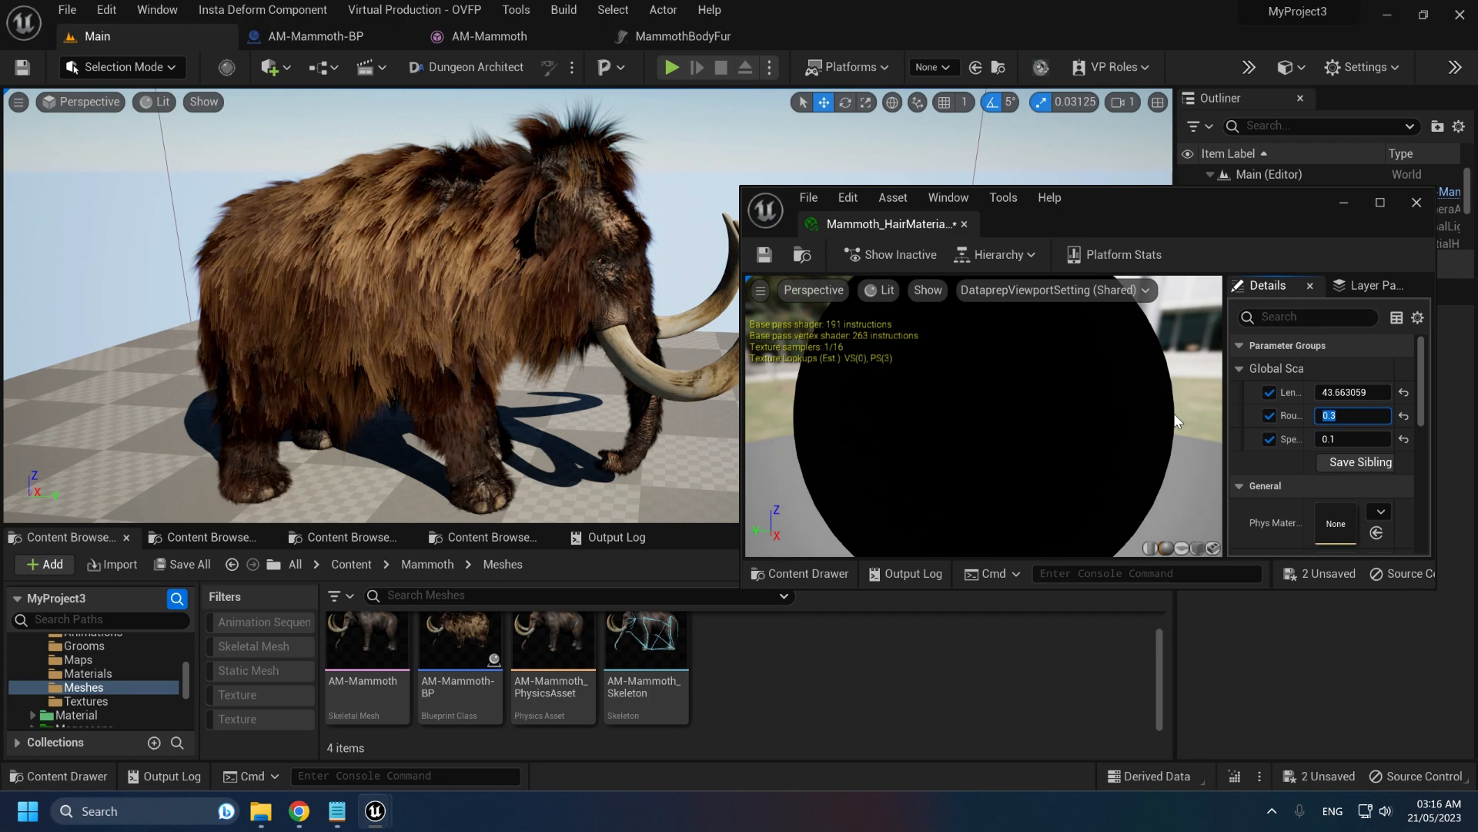
{"action": "type", "text": "0.25"}
{"action": "key", "text": "Return"}
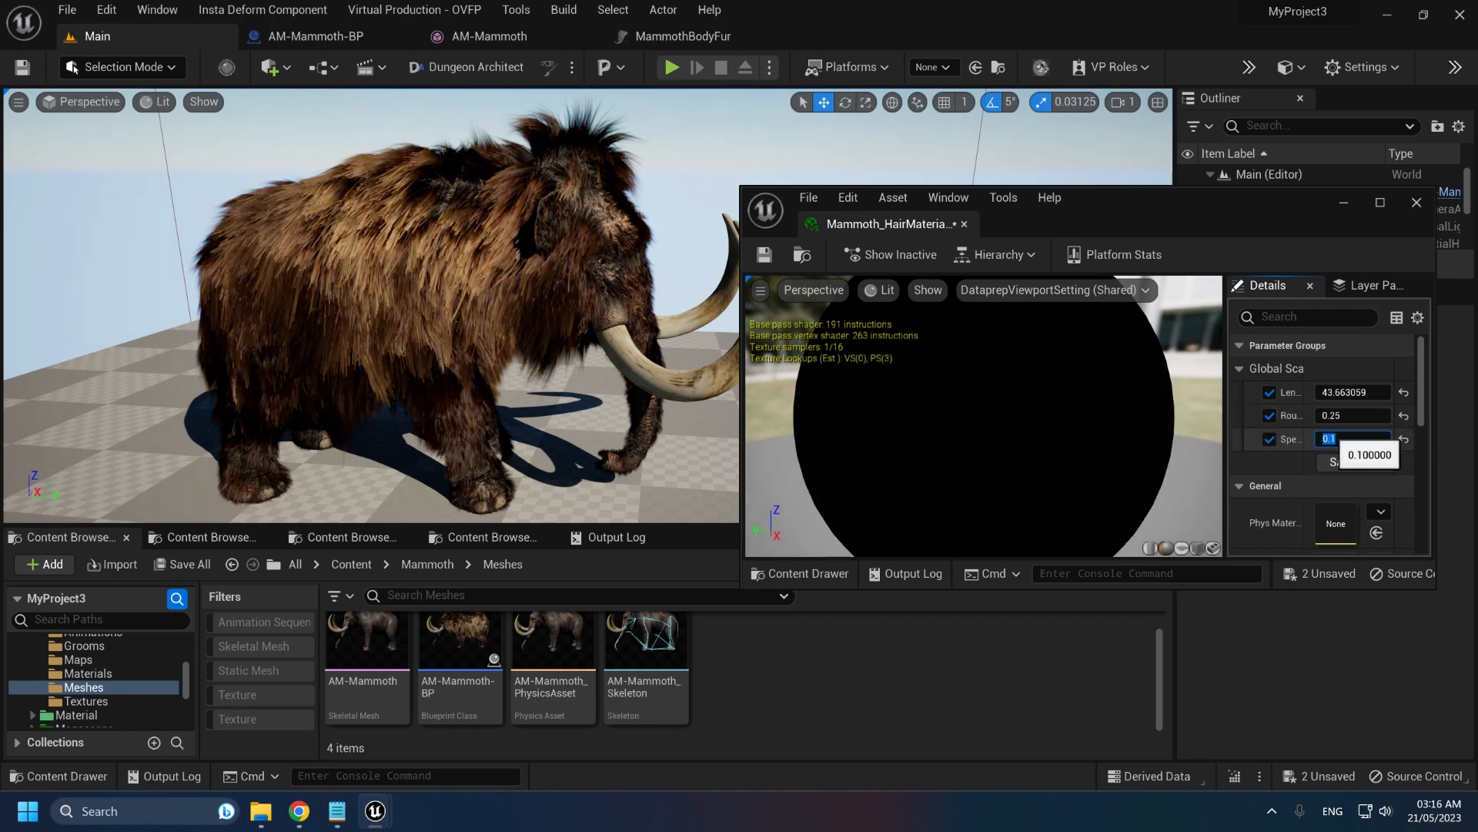
Try a specular value of 0.5 in the hair material instance, and set it back to 0.1
{"action": "type", "text": "0.5"}
{"action": "key", "text": "Return"}
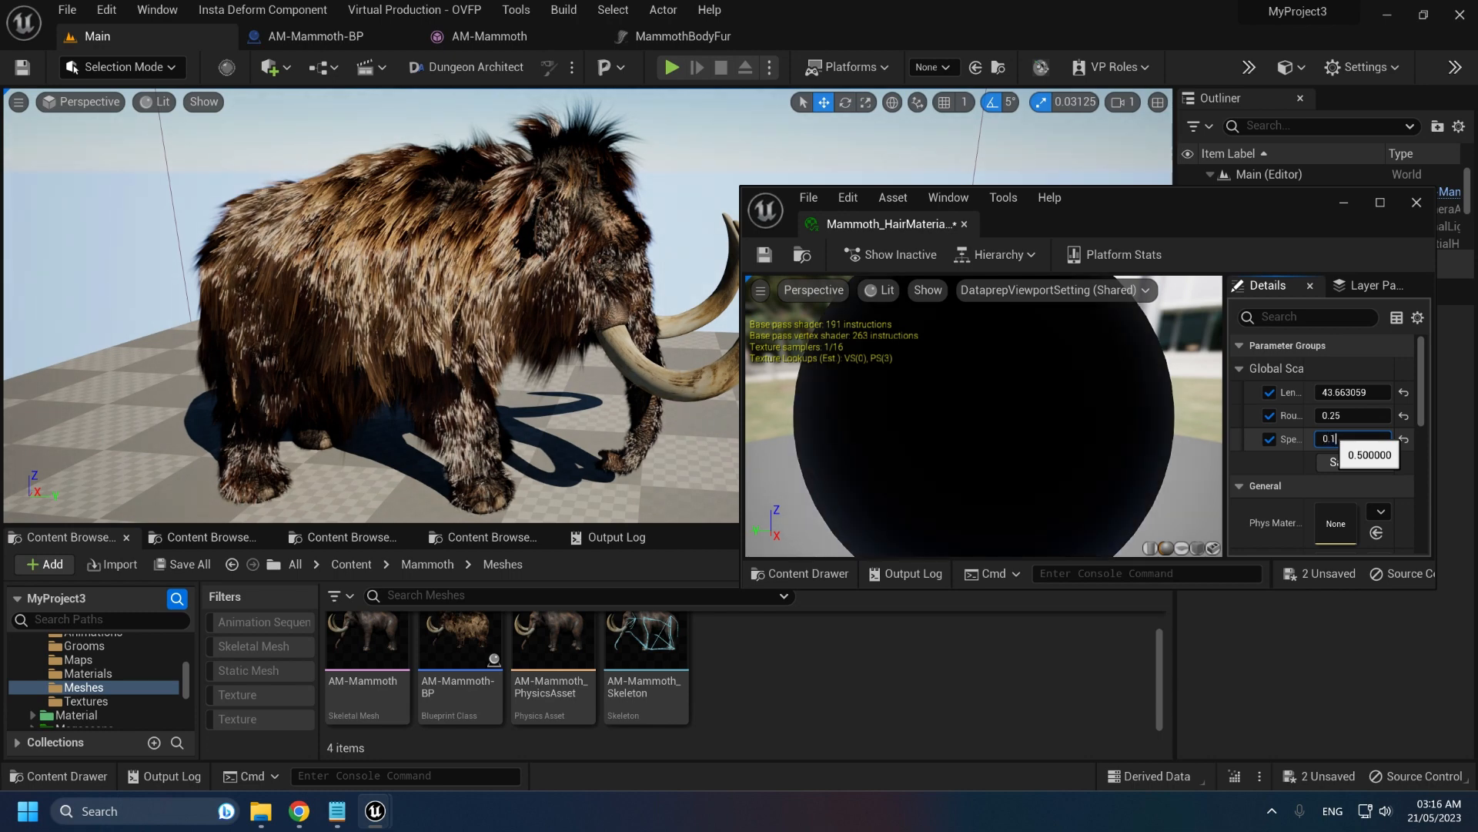
{"action": "key", "text": "Return"}
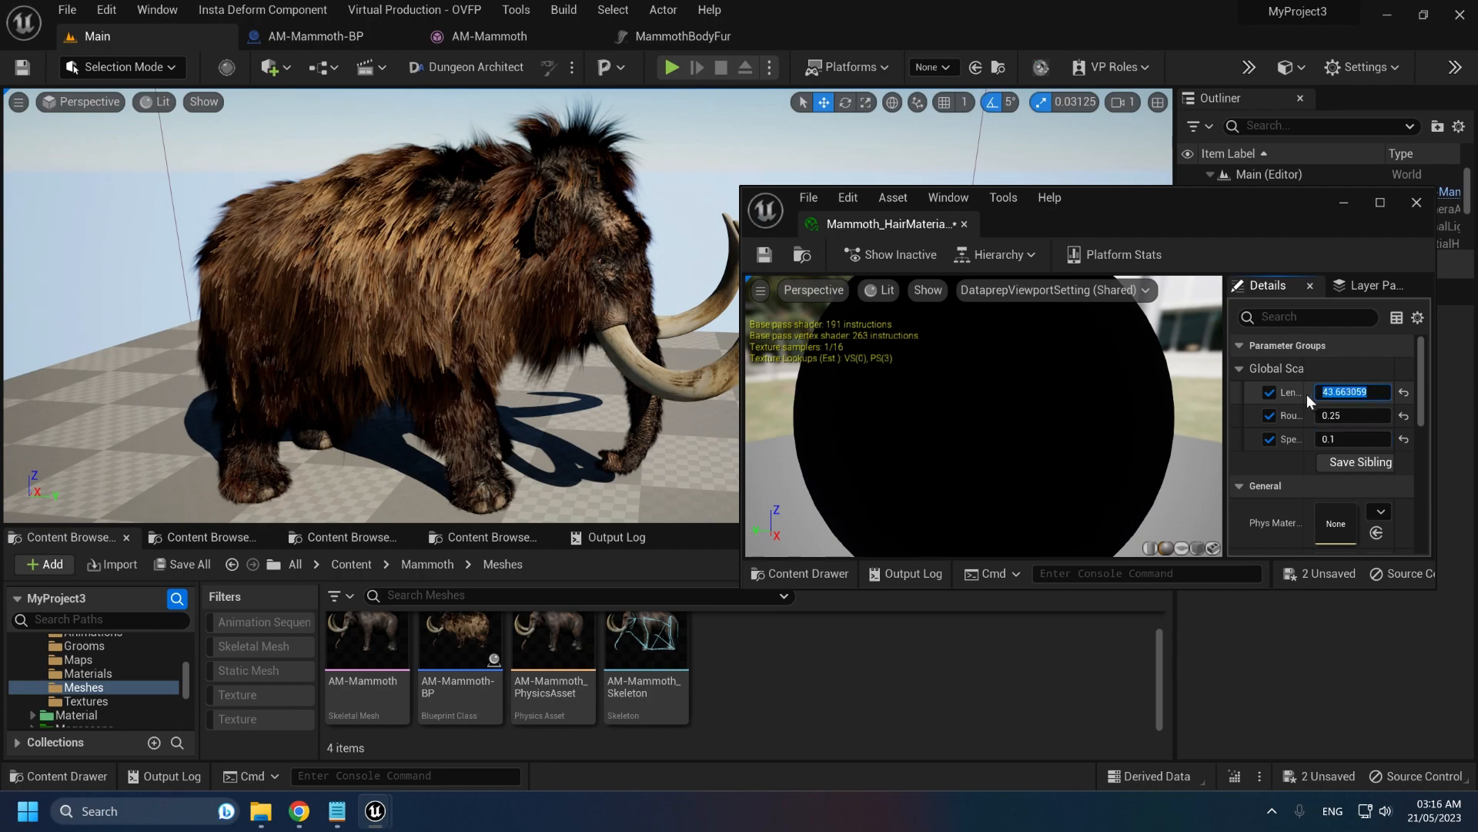
Inspect the mammoth's fur strands up close, and try a length value of 20 in the hair material instance
{"action": "key", "text": "w"}
{"action": "right_click_drag", "start_coordinate": [651, 356], "coordinate": [677, 343]}
{"action": "mouse_move", "coordinate": [492, 297]}
{"action": "right_mouse_down"}
{"action": "mouse_move", "coordinate": [512, 309]}
{"action": "mouse_move", "coordinate": [493, 298]}
{"action": "right_mouse_up"}
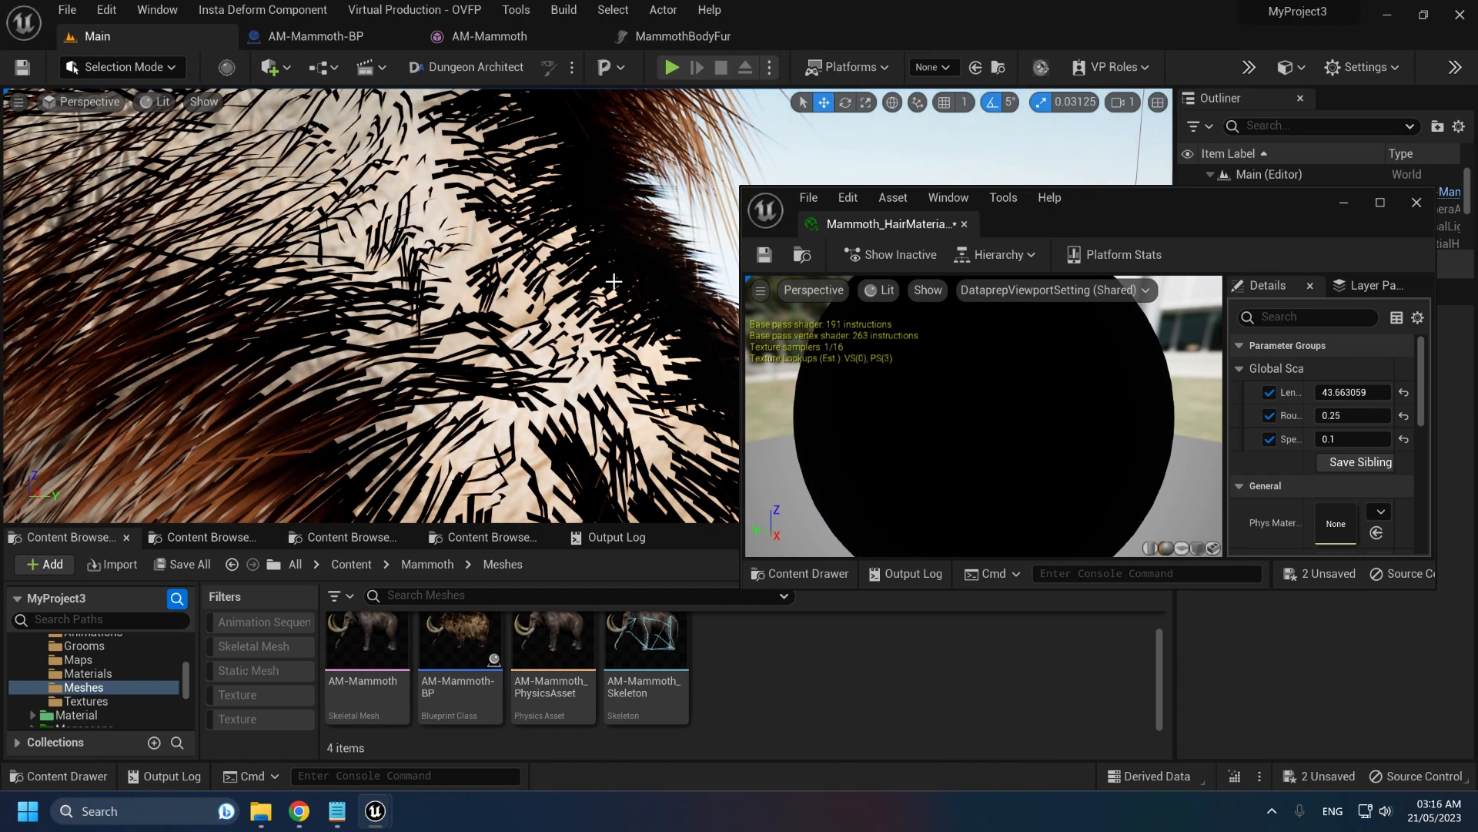
{"action": "key", "text": "s"}
{"action": "right_click_drag", "start_coordinate": [619, 293], "coordinate": [509, 315]}
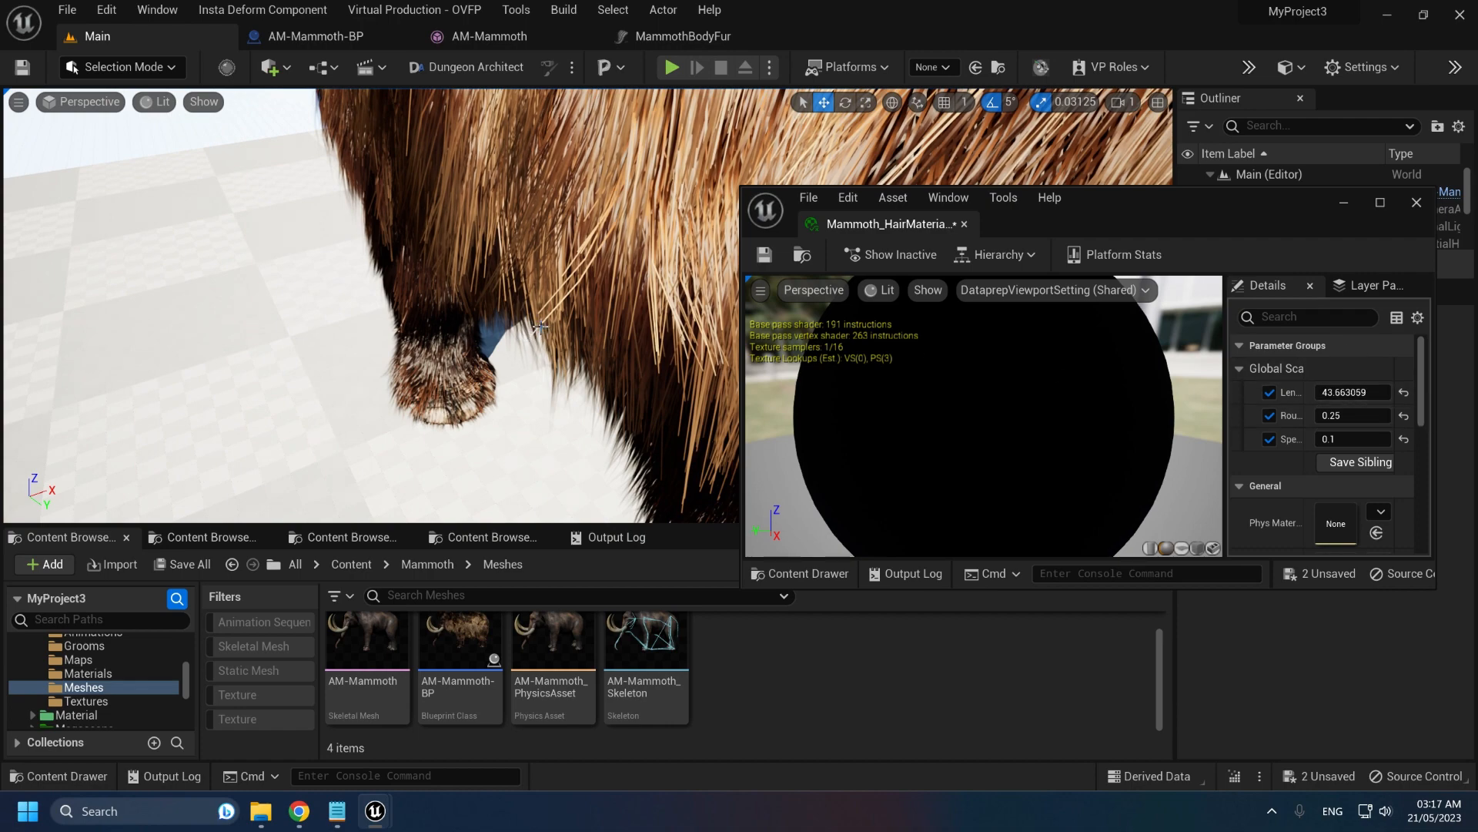
{"action": "right_click_drag", "start_coordinate": [540, 326], "coordinate": [585, 320]}
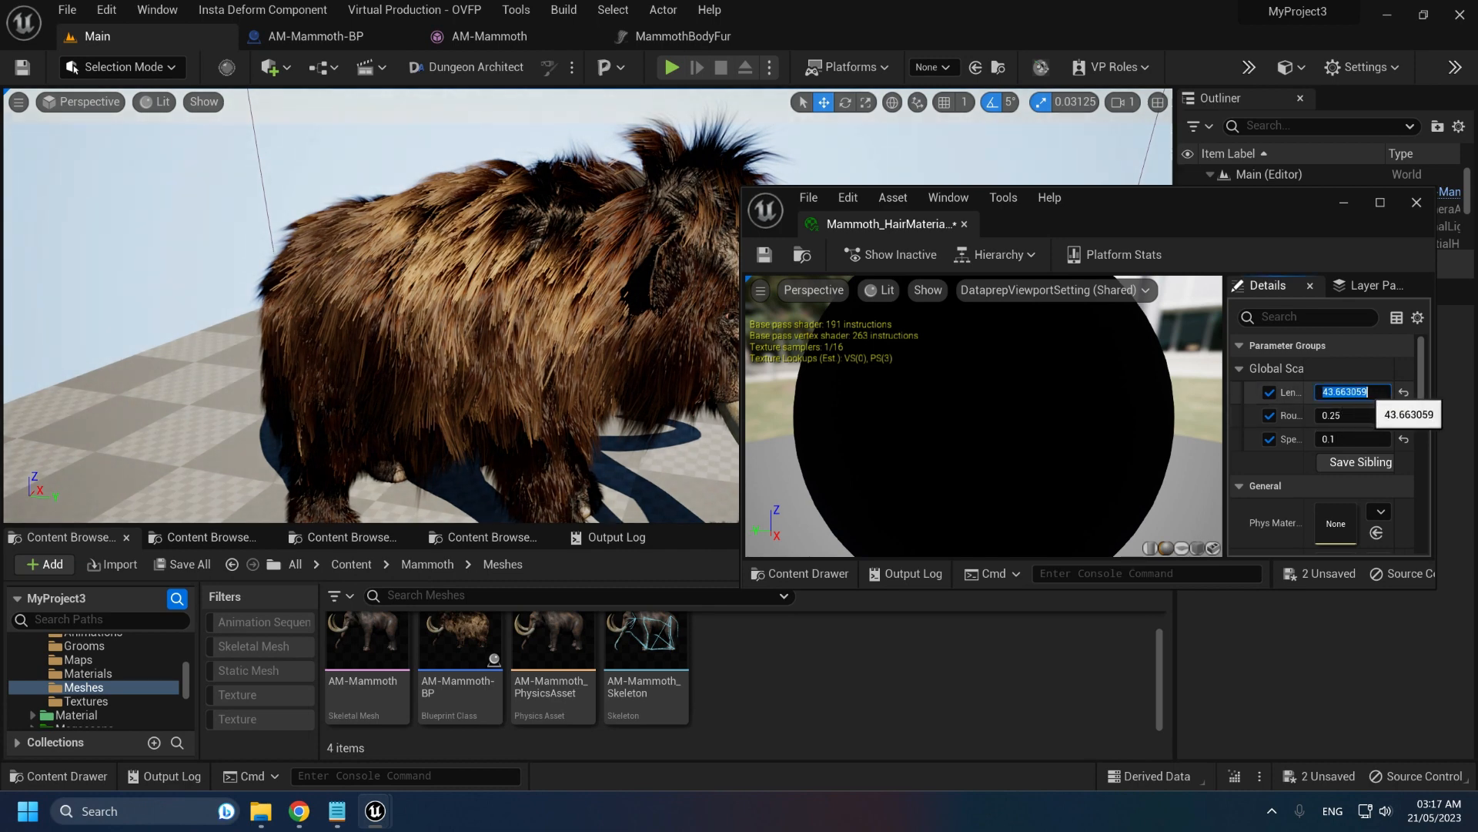
{"action": "type", "text": "20"}
{"action": "key", "text": "Return"}
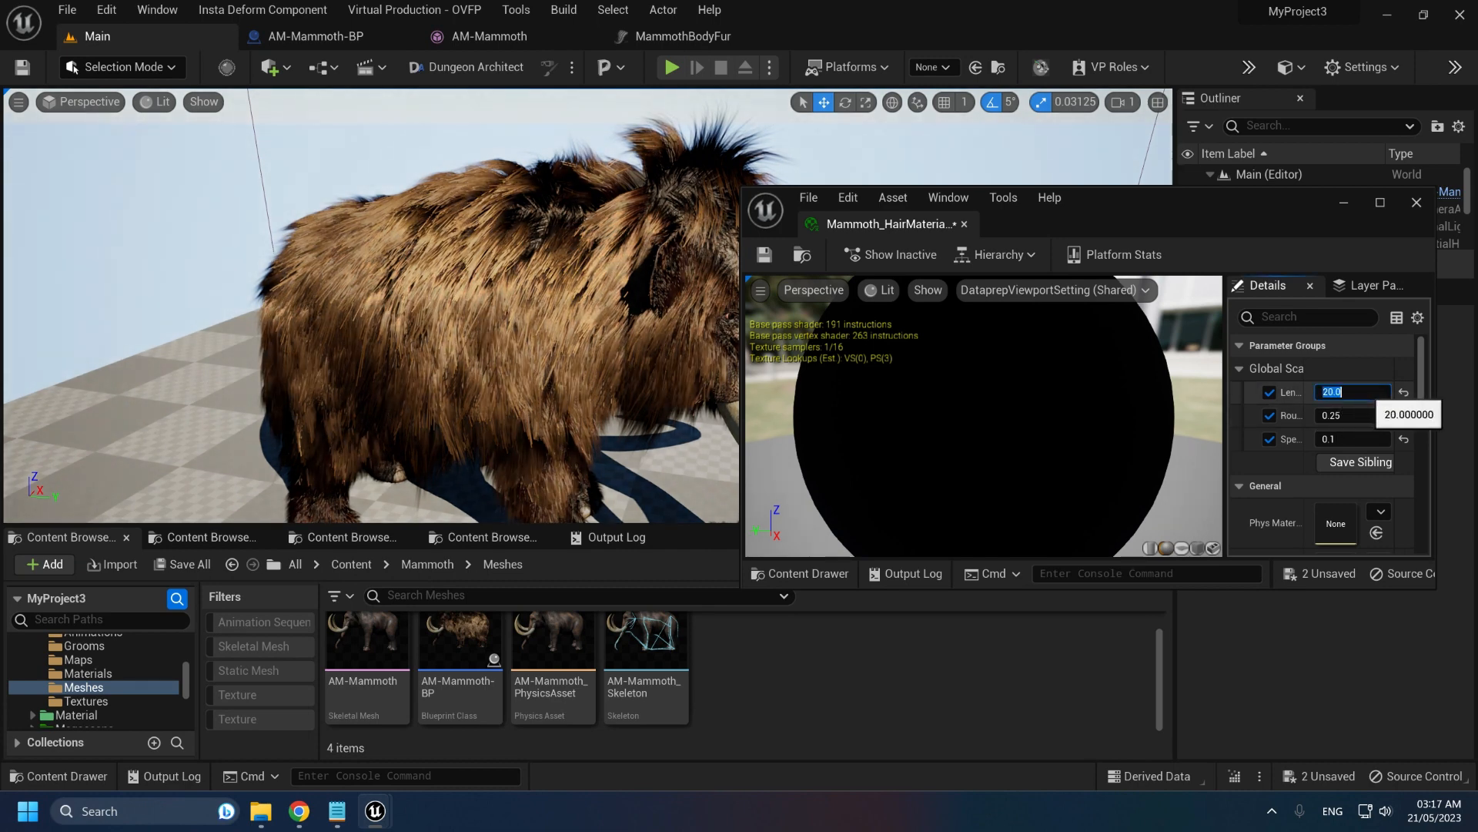
{"action": "mouse_move", "coordinate": [563, 214]}
{"action": "right_mouse_down"}
{"action": "mouse_move", "coordinate": [539, 231]}
{"action": "mouse_move", "coordinate": [608, 238]}
{"action": "mouse_move", "coordinate": [578, 204]}
{"action": "mouse_move", "coordinate": [564, 214]}
{"action": "mouse_move", "coordinate": [589, 193]}
{"action": "mouse_move", "coordinate": [581, 216]}
{"action": "right_mouse_up"}
Set the length value in the hair material instance to 80 and check the fur on the mammoth
{"action": "left_click", "coordinate": [1340, 392]}
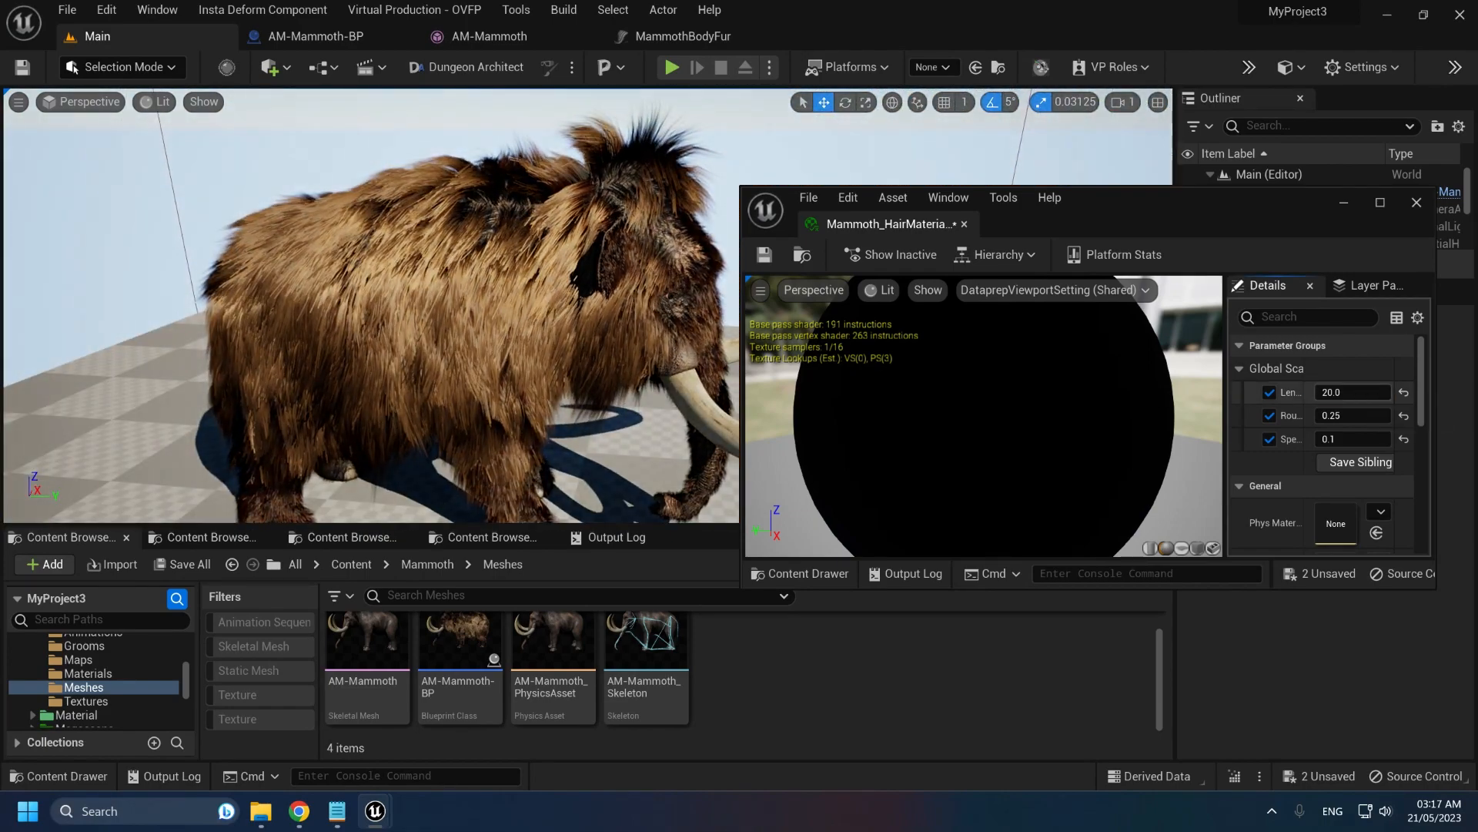
{"action": "type", "text": "80"}
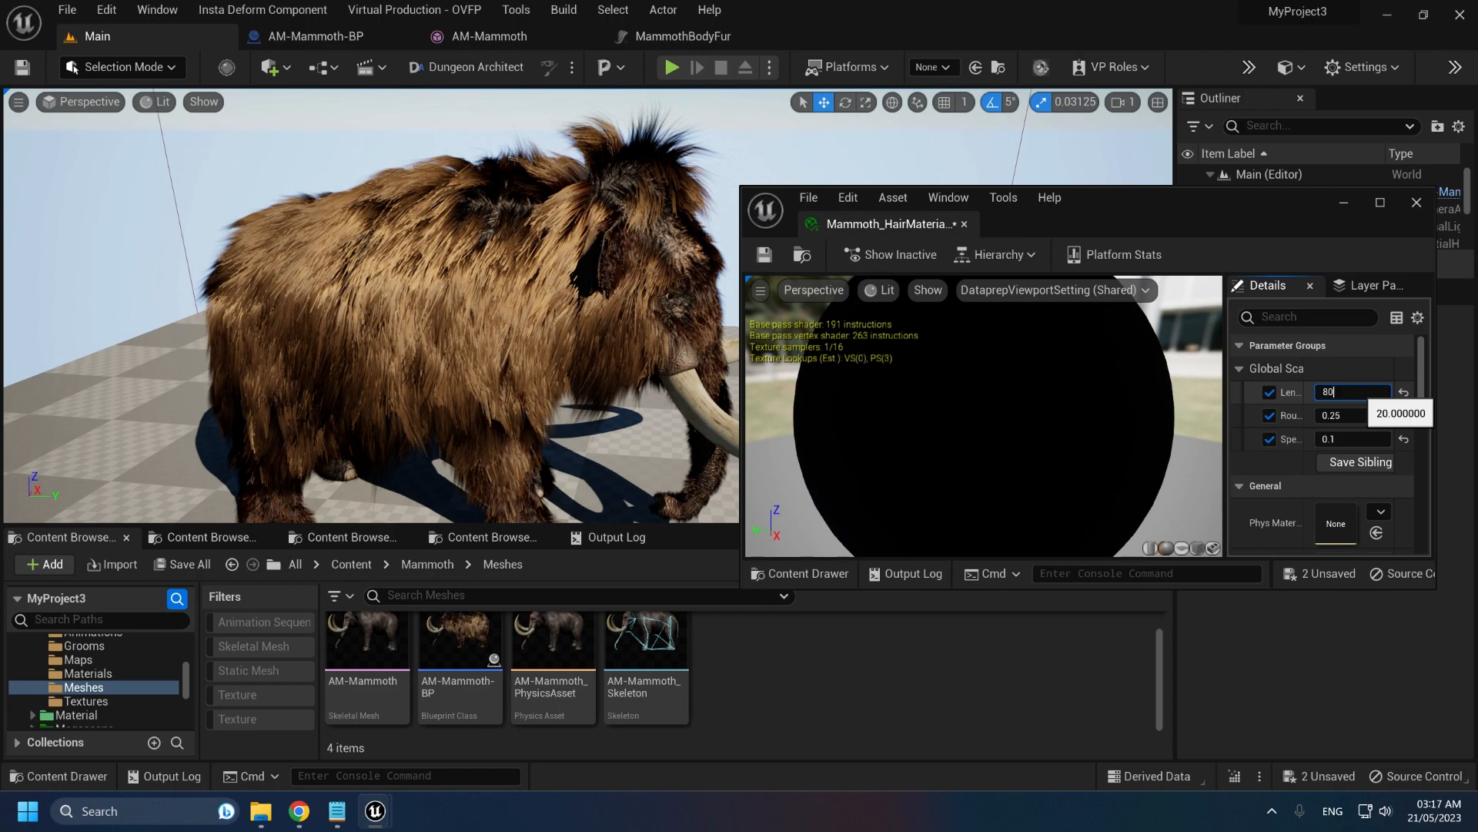
{"action": "key", "text": "Return"}
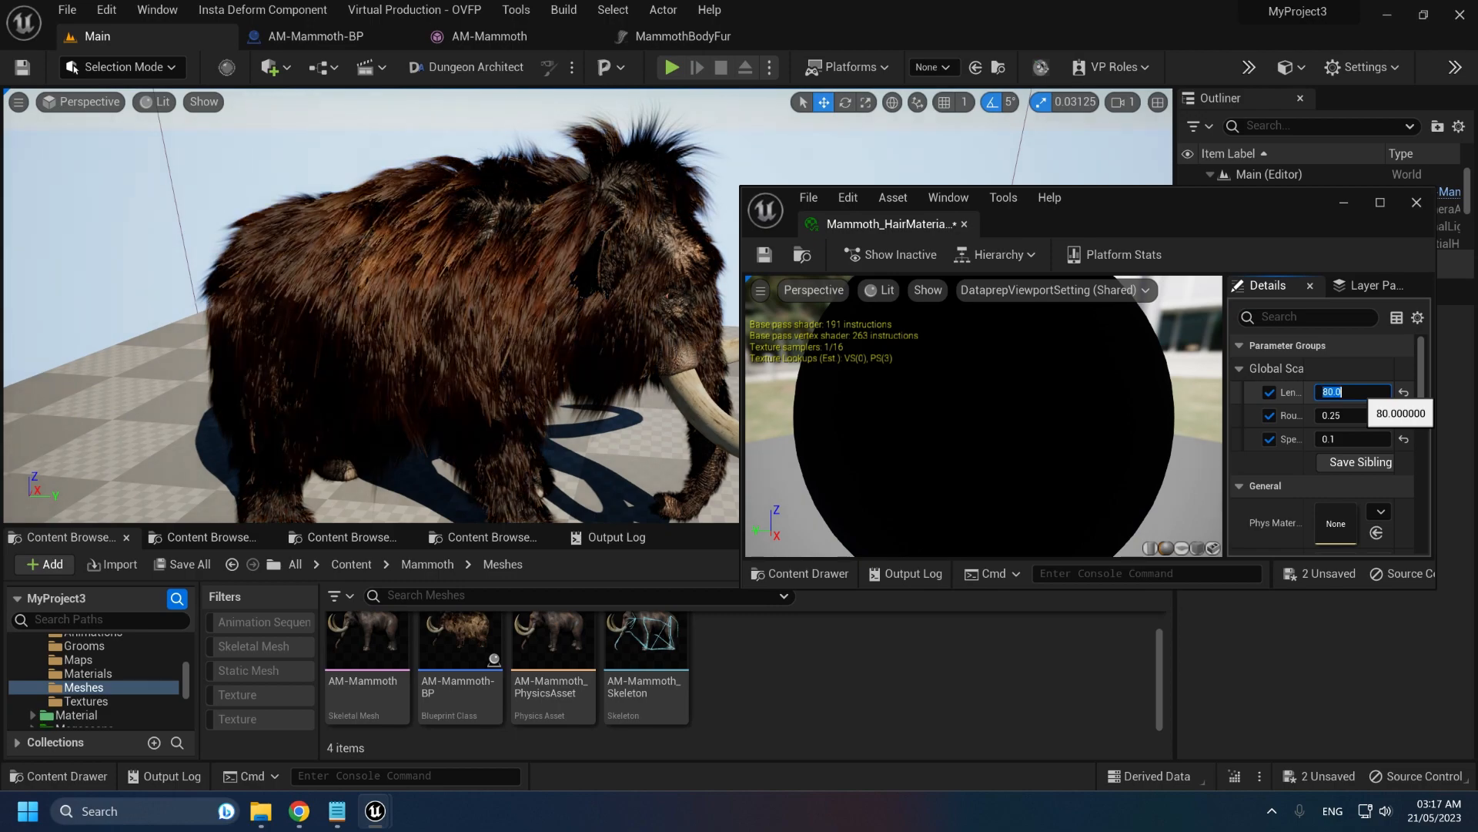
{"action": "mouse_move", "coordinate": [682, 285]}
{"action": "right_mouse_down"}
{"action": "mouse_move", "coordinate": [655, 331]}
{"action": "mouse_move", "coordinate": [663, 285]}
{"action": "mouse_move", "coordinate": [658, 296]}
{"action": "mouse_move", "coordinate": [687, 285]}
{"action": "right_mouse_up"}
{"action": "key", "text": "w"}
{"action": "key", "text": "s"}
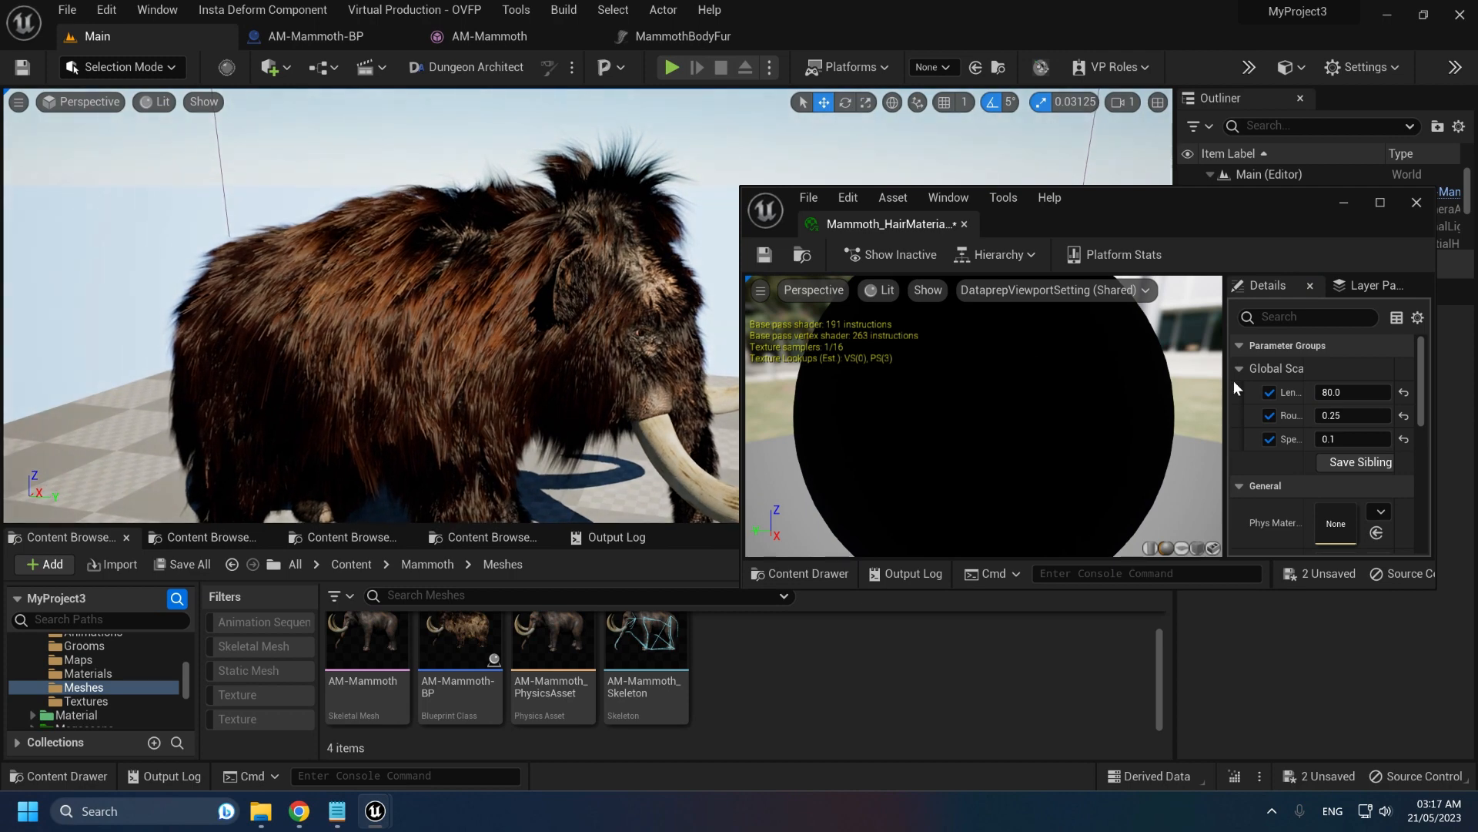
{"action": "left_click", "coordinate": [1350, 392]}
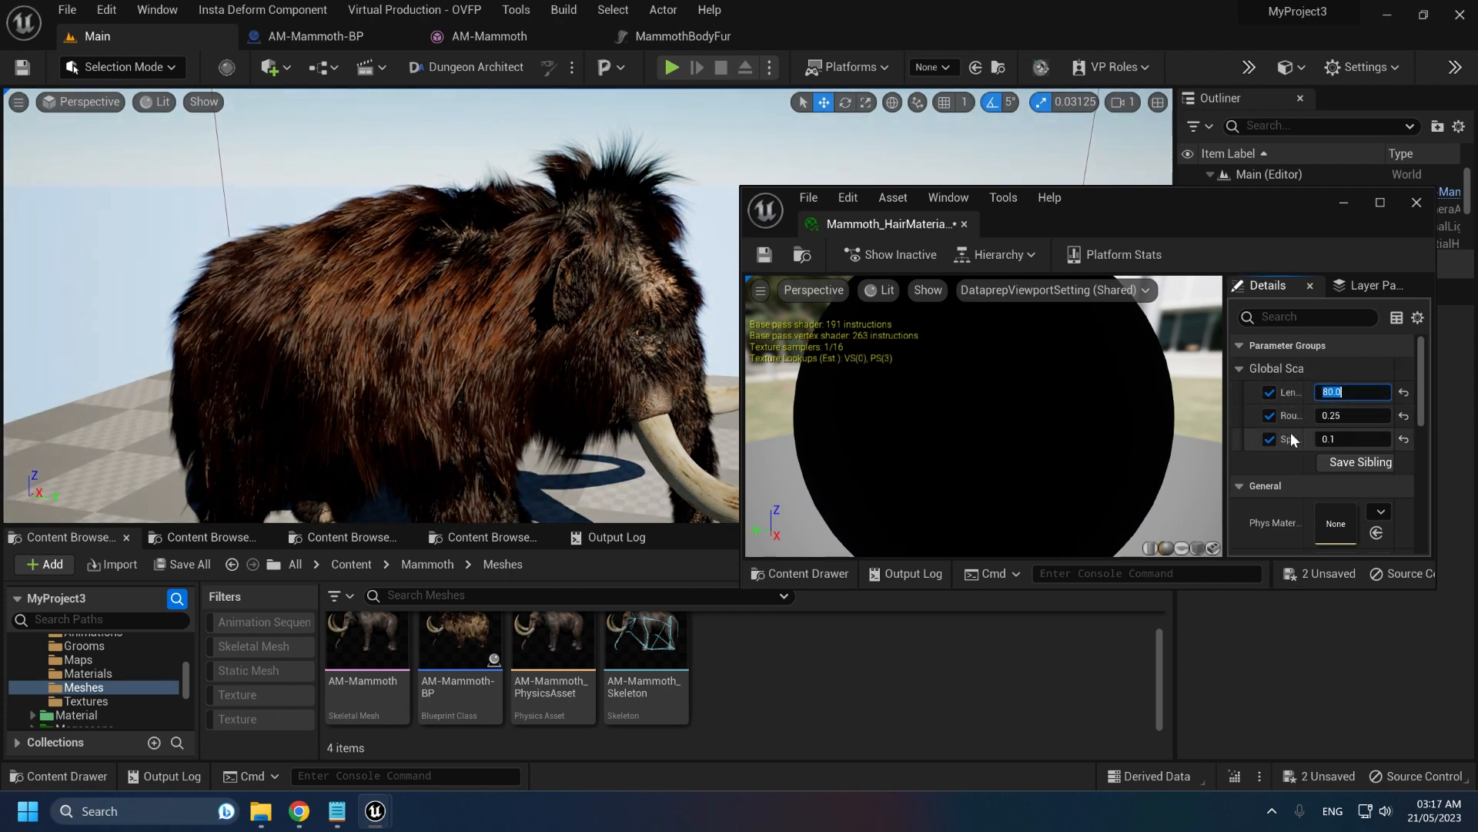
Open the instance's parent material Mammoth_HairMaterial, look over its node graph, and close it
{"action": "scroll", "coordinate": [1294, 428], "scroll_direction": "down", "scroll_amount": 3}
{"action": "double_click", "coordinate": [1338, 354]}
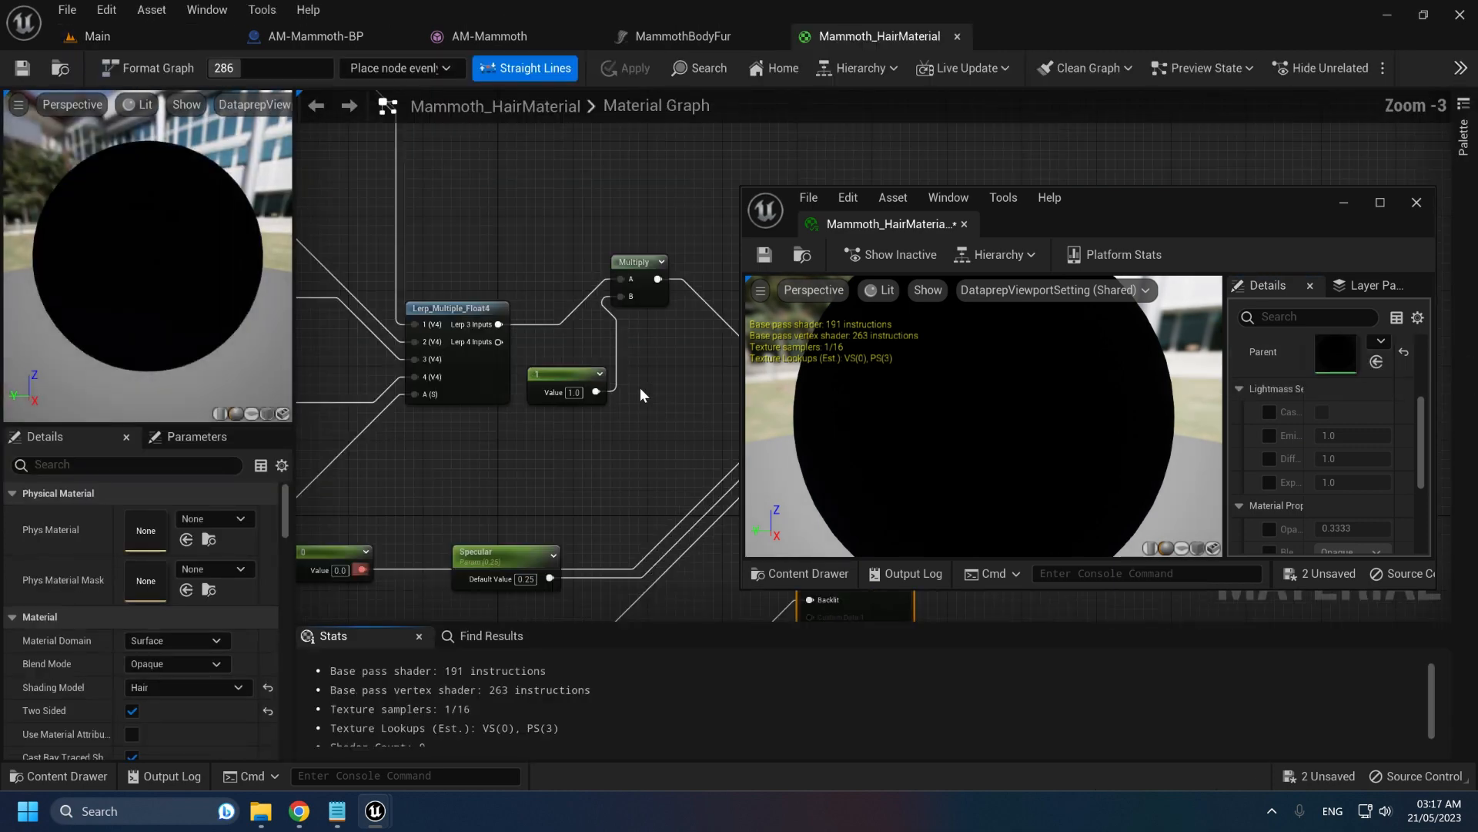
{"action": "scroll", "coordinate": [639, 395], "scroll_direction": "down", "scroll_amount": 6}
{"action": "scroll", "coordinate": [539, 389], "scroll_direction": "up", "scroll_amount": 2}
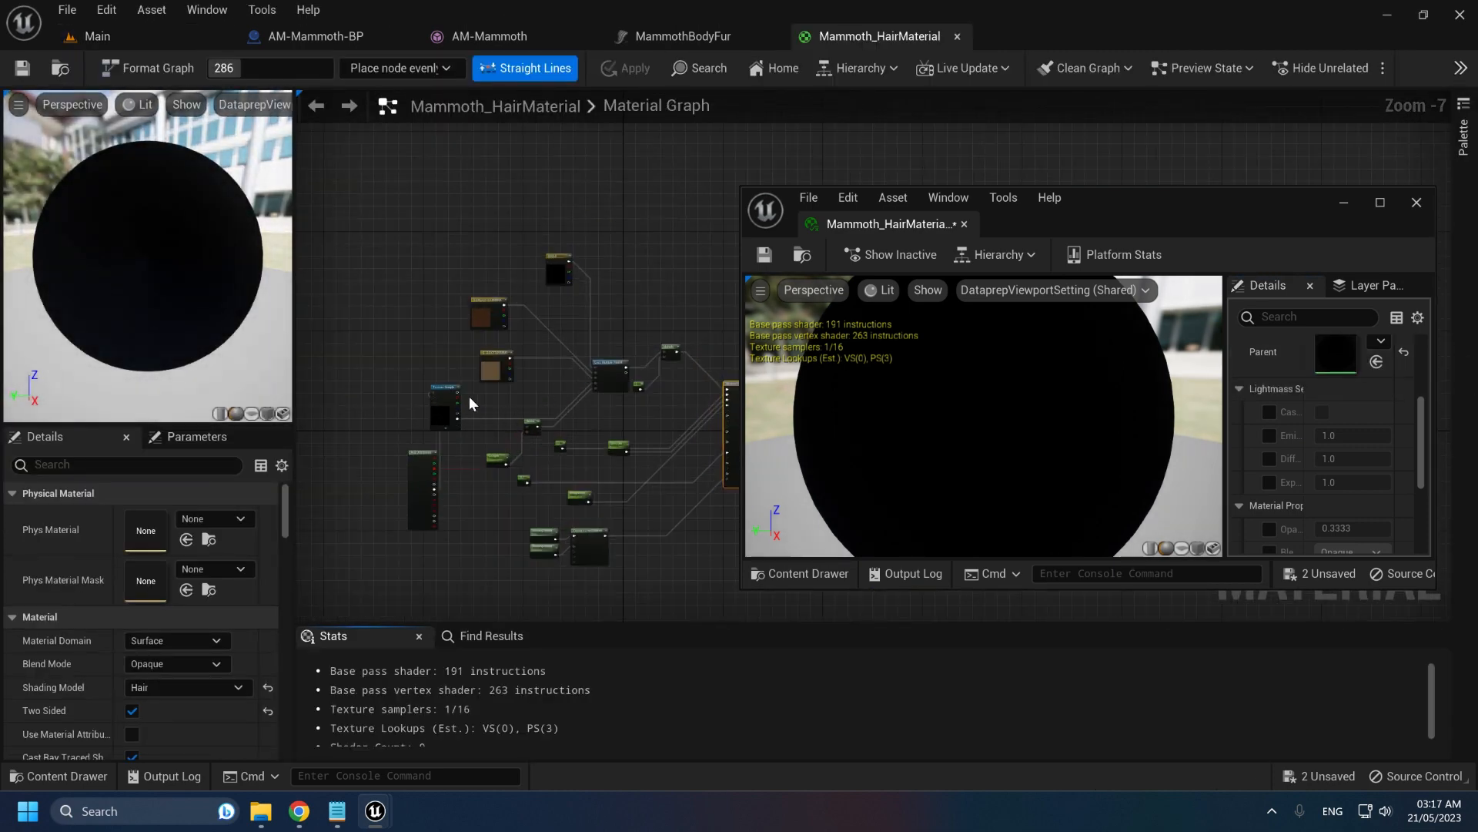
{"action": "scroll", "coordinate": [516, 425], "scroll_direction": "up", "scroll_amount": 1}
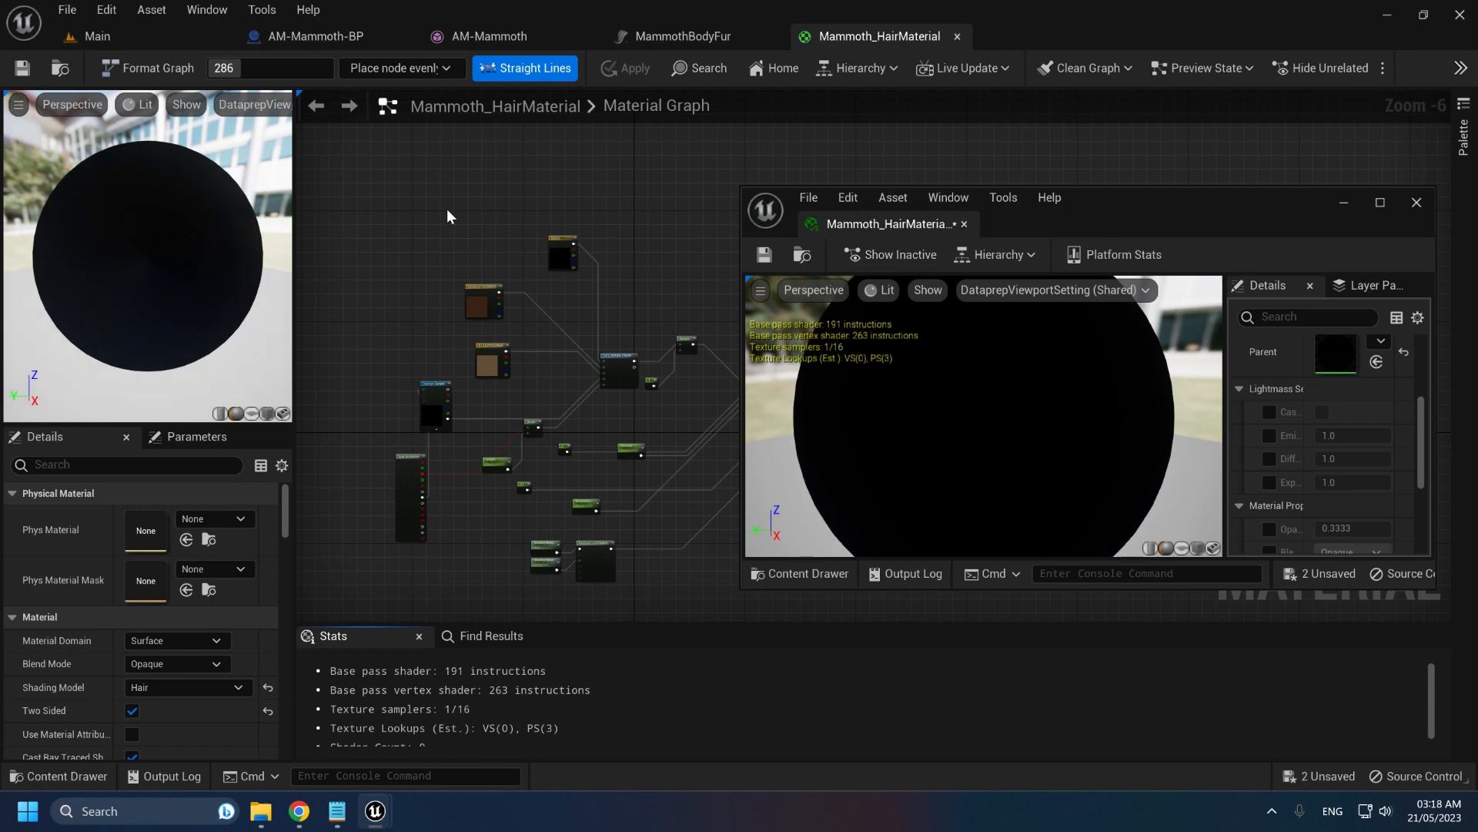
{"action": "left_click", "coordinate": [958, 36]}
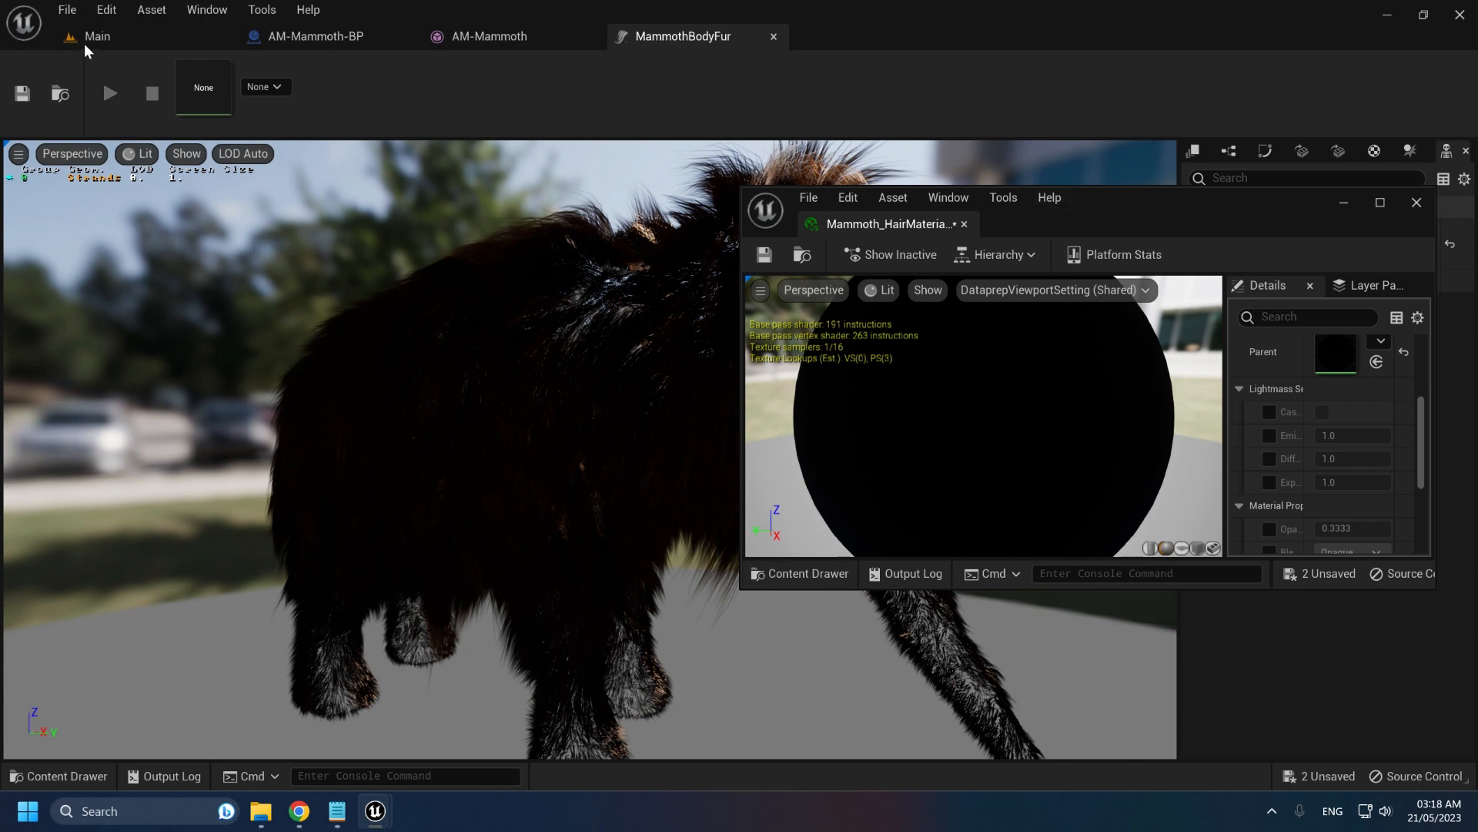
Return to the Main level and examine the mammoth's fur from near and far
{"action": "left_click", "coordinate": [86, 46]}
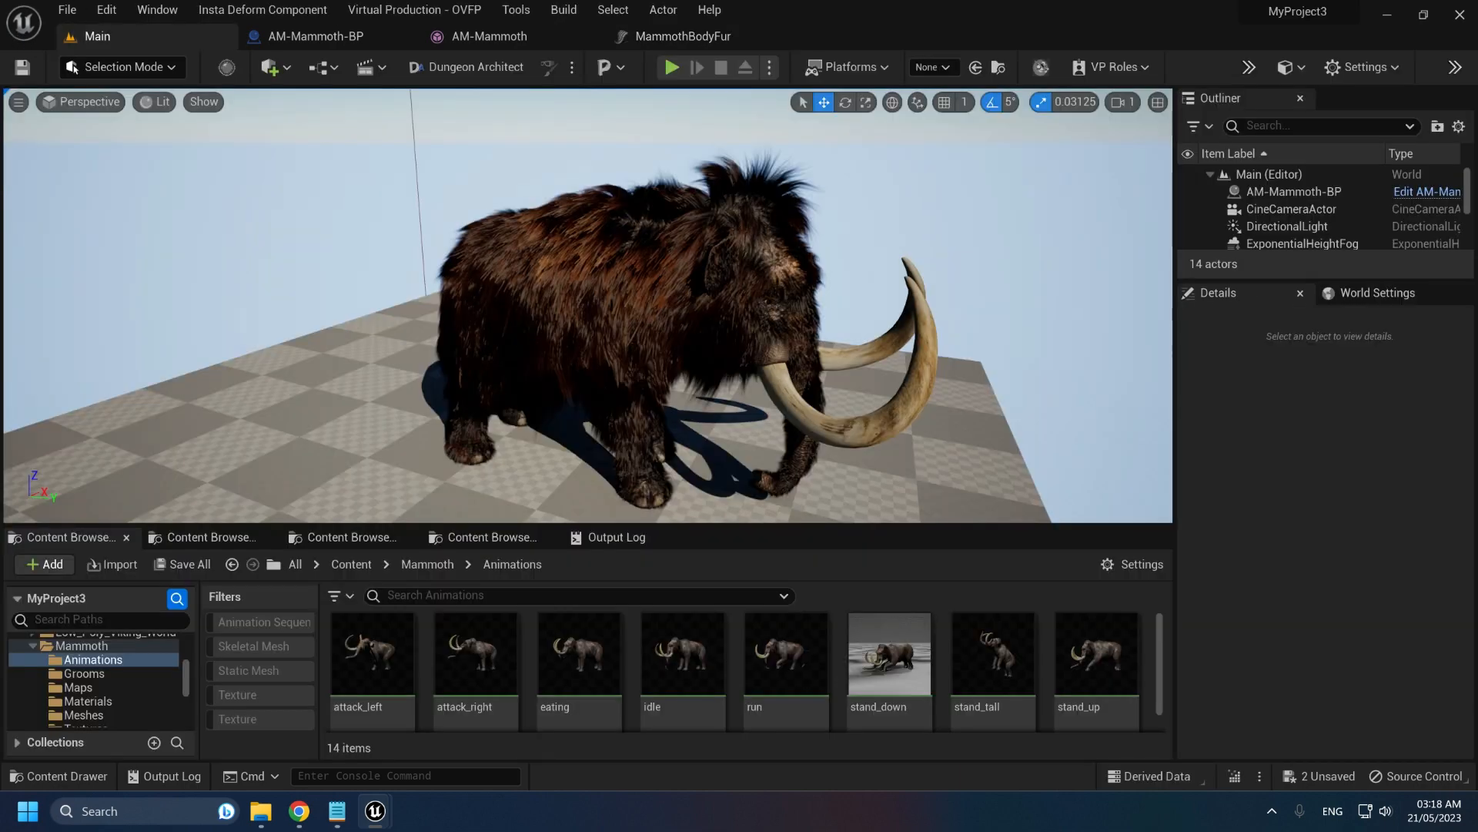
{"action": "mouse_move", "coordinate": [588, 306]}
{"action": "right_mouse_down"}
{"action": "mouse_move", "coordinate": [581, 286]}
{"action": "mouse_move", "coordinate": [618, 293]}
{"action": "mouse_move", "coordinate": [571, 299]}
{"action": "mouse_move", "coordinate": [616, 298]}
{"action": "mouse_move", "coordinate": [604, 316]}
{"action": "mouse_move", "coordinate": [599, 300]}
{"action": "right_mouse_up"}
{"action": "key", "text": "w"}
{"action": "key", "text": "s"}
{"action": "key", "text": "w"}
{"action": "key", "text": "s"}
{"action": "key", "text": "w"}
{"action": "key", "text": "s"}
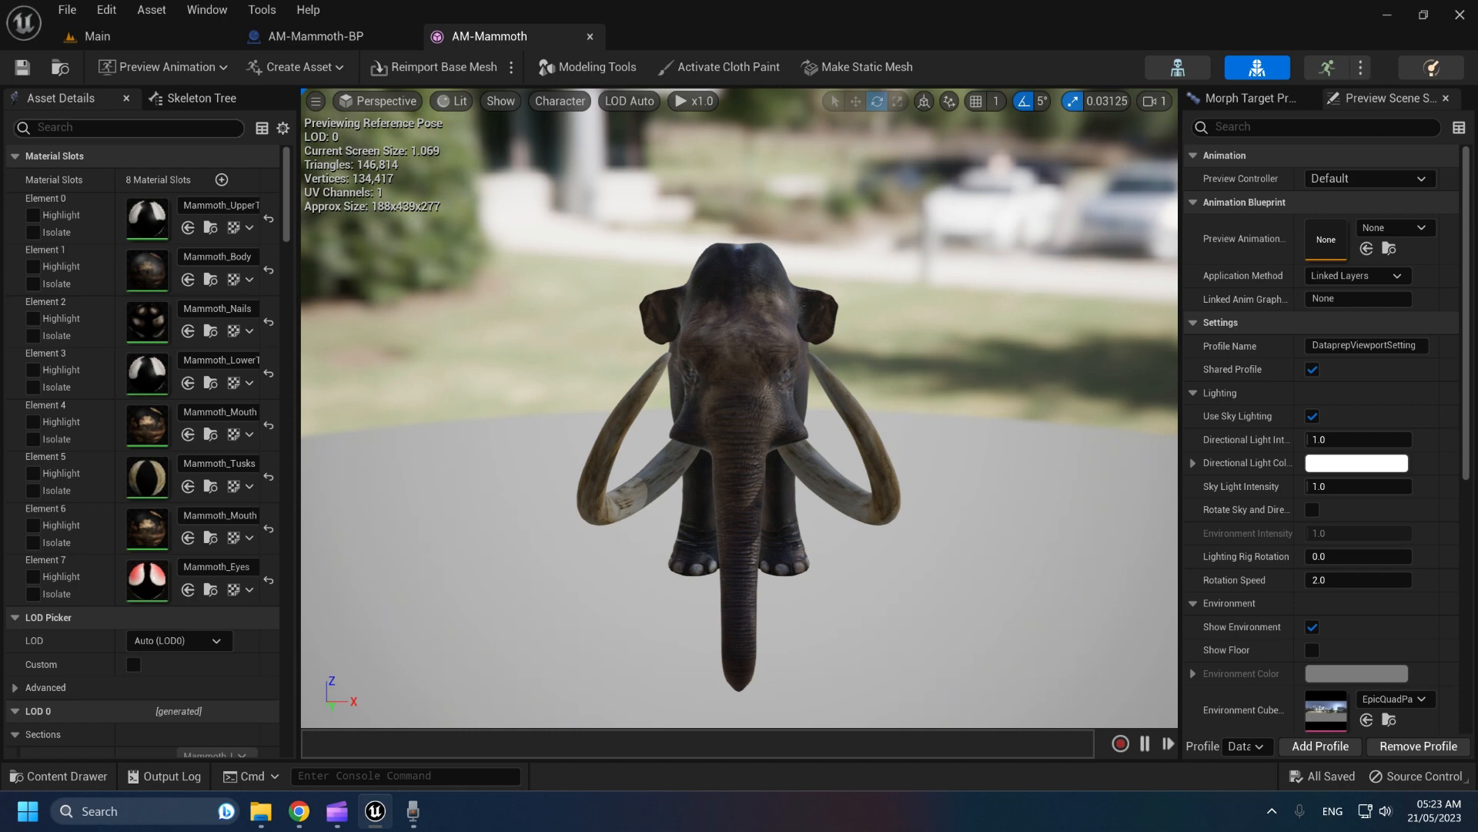
Set the AM-Mammoth skeletal mesh's number of LODs to 1, apply the change, and check the available preview LODs
{"action": "left_click", "coordinate": [128, 128]}
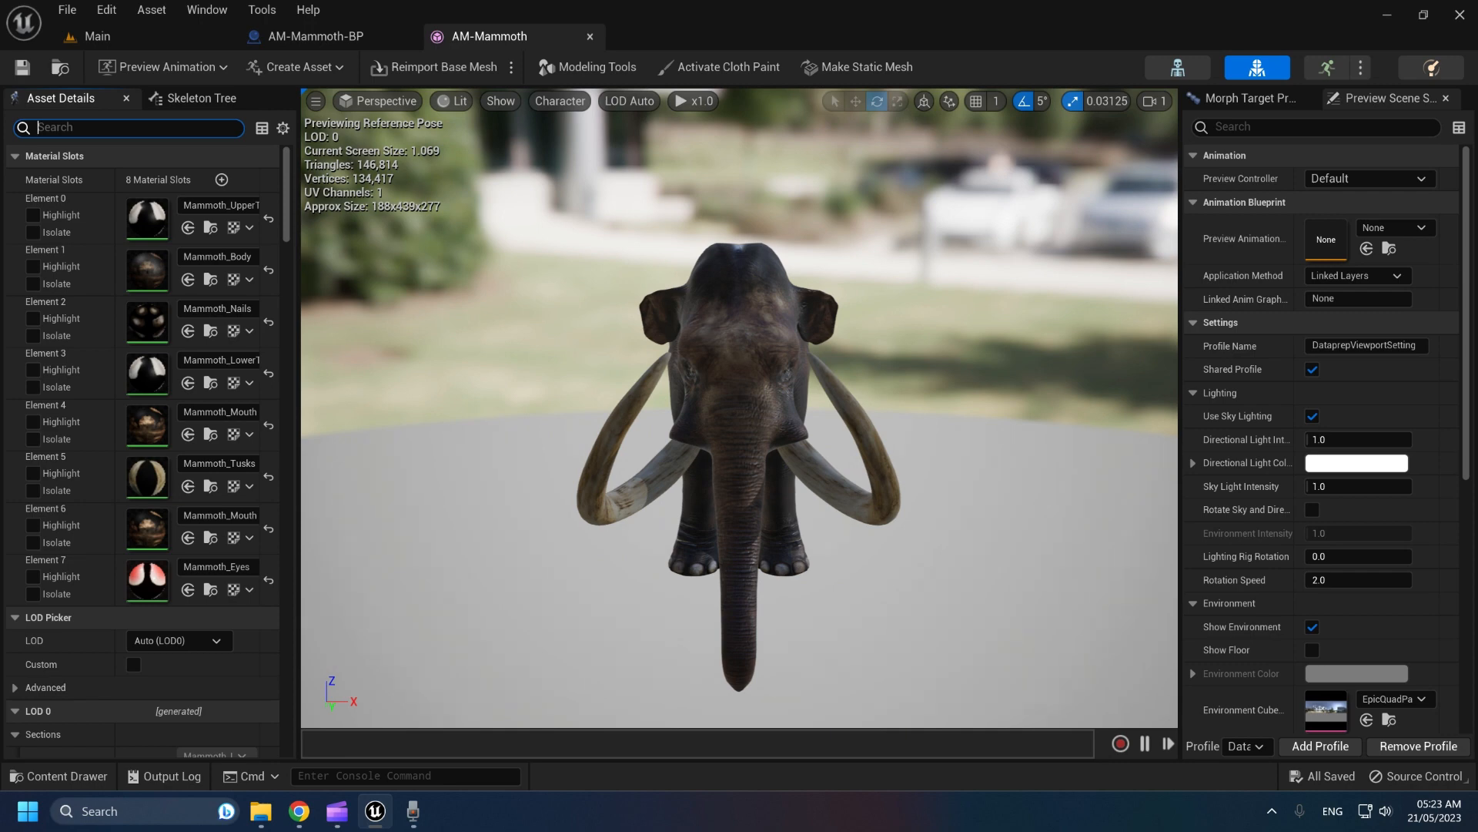
{"action": "type", "text": "lod"}
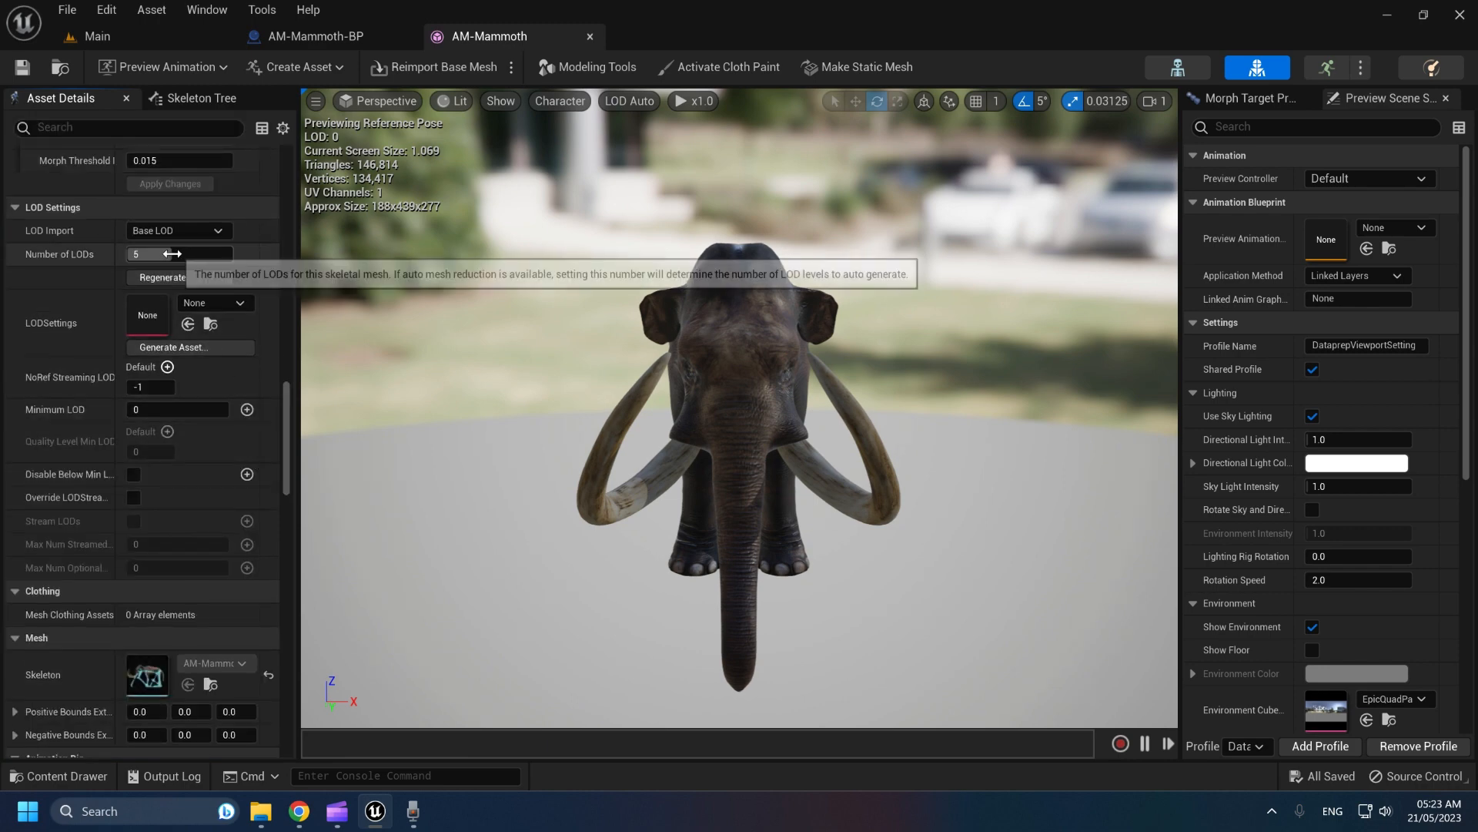
{"action": "left_click_drag", "start_coordinate": [163, 257], "coordinate": [116, 256]}
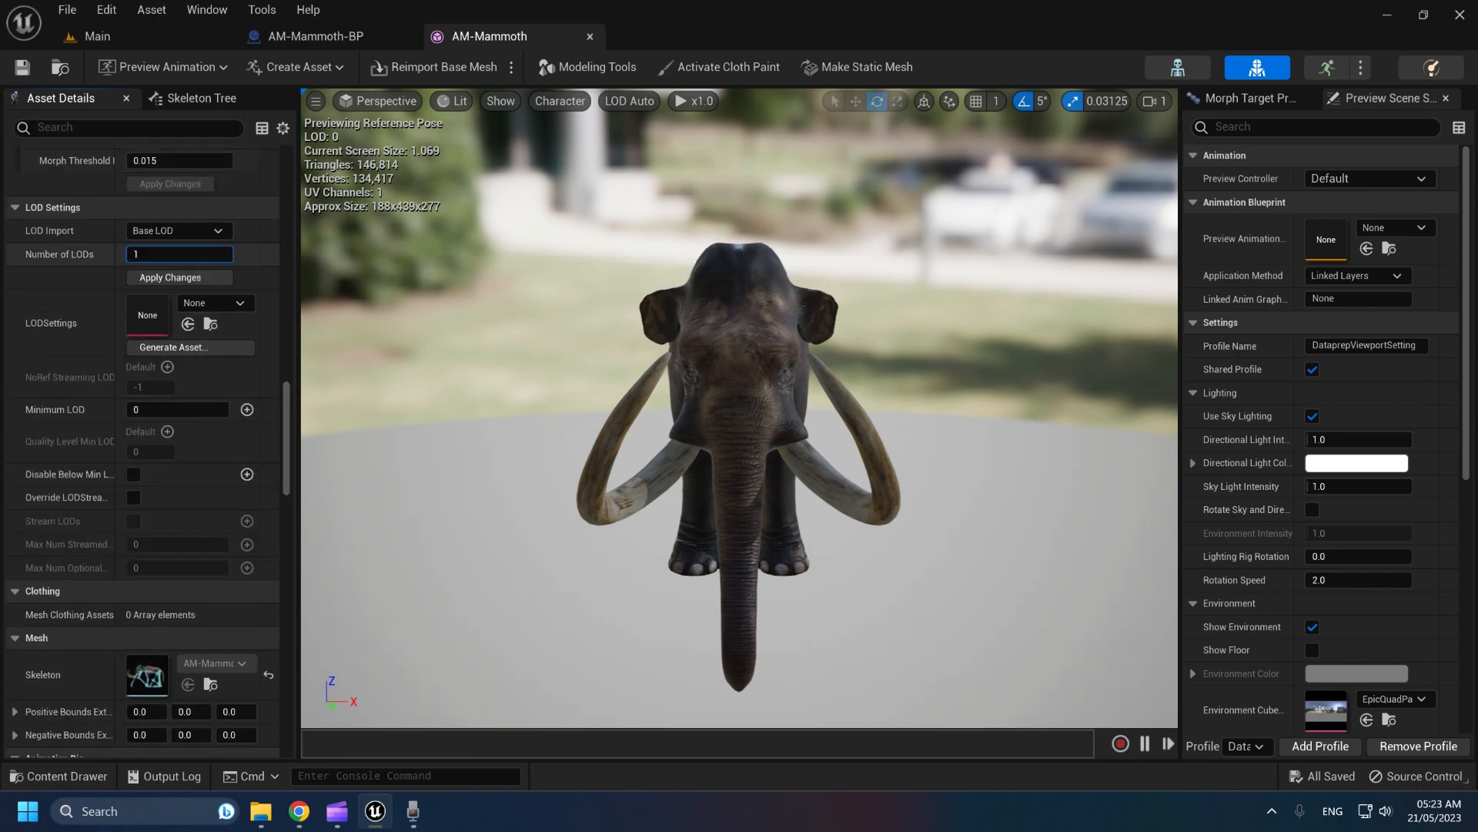
{"action": "left_click", "coordinate": [170, 280]}
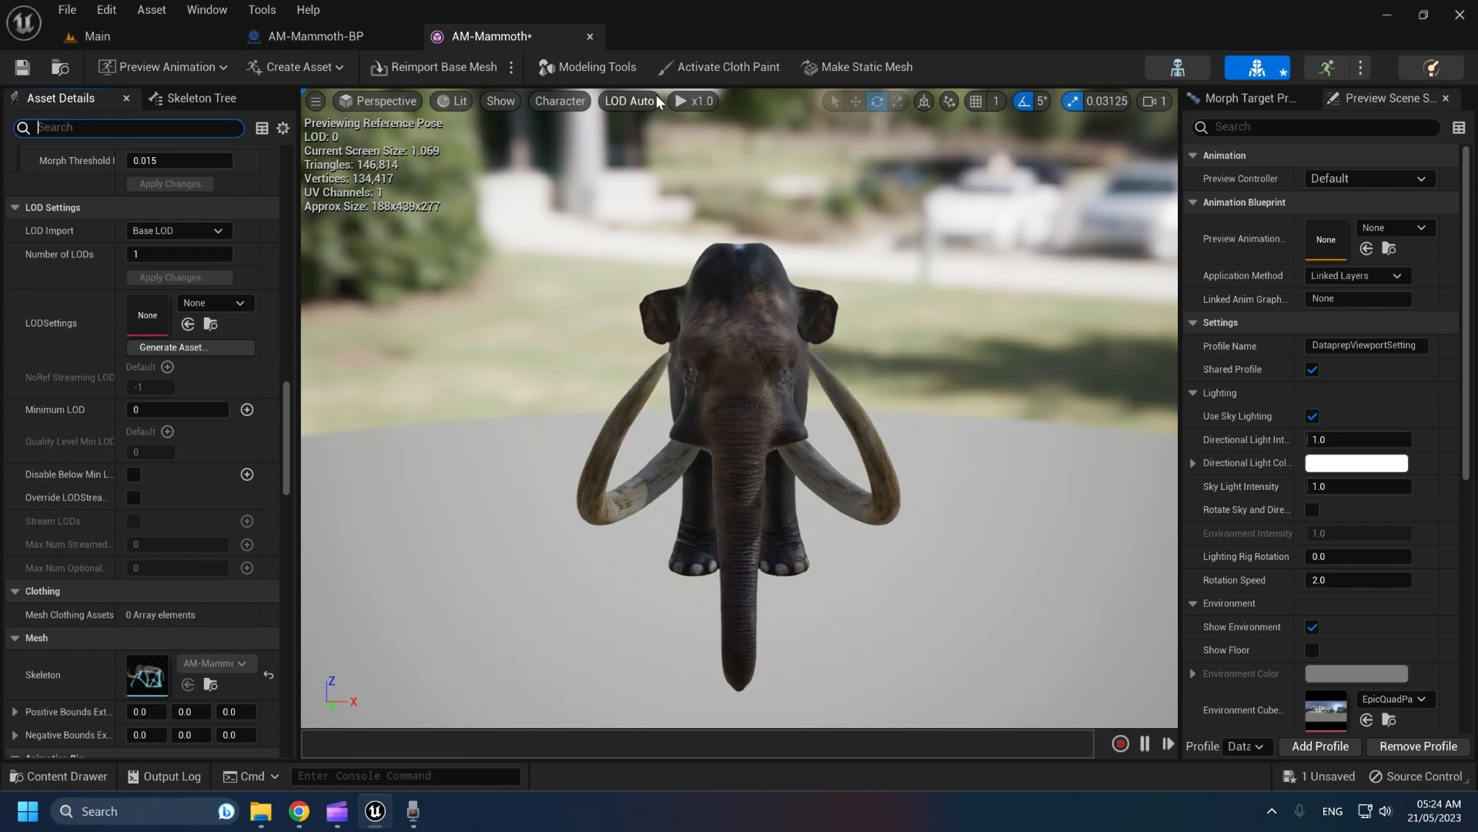
{"action": "left_click", "coordinate": [620, 102]}
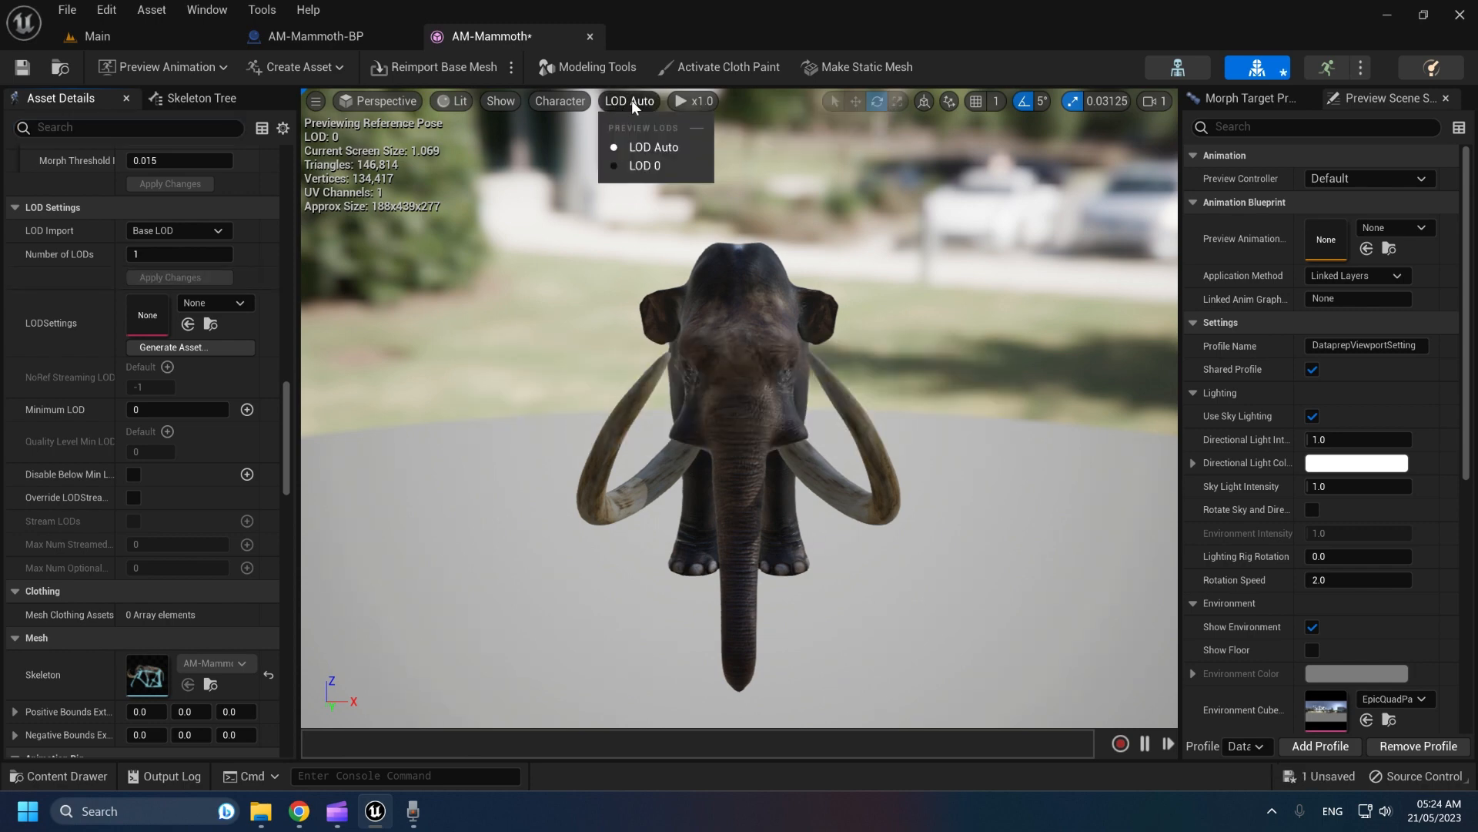
Return to the Main level and examine the fur on the mammoth's head and face up close
{"action": "left_click", "coordinate": [162, 37]}
{"action": "key", "text": "s"}
{"action": "mouse_move", "coordinate": [588, 305]}
{"action": "right_mouse_down"}
{"action": "mouse_move", "coordinate": [579, 313]}
{"action": "mouse_move", "coordinate": [587, 292]}
{"action": "right_mouse_up"}
{"action": "key", "text": "w"}
{"action": "key", "text": "s"}
{"action": "key", "text": "w"}
{"action": "key", "text": "w"}
{"action": "key", "text": "s"}
{"action": "right_click_drag", "start_coordinate": [449, 363], "coordinate": [331, 377]}
{"action": "key", "text": "d"}
{"action": "key", "text": "w"}
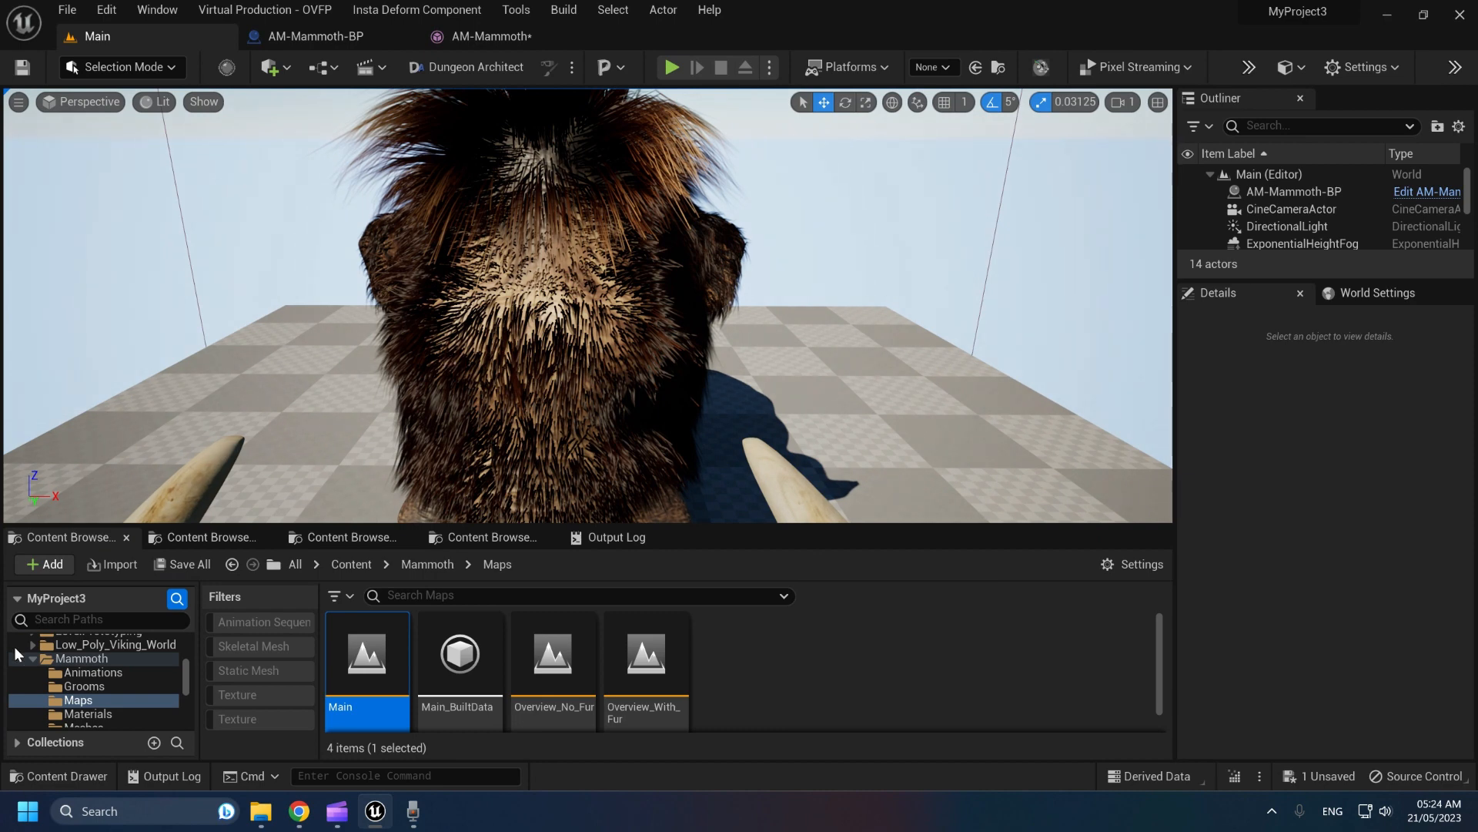
Open the MammothBodyFur groom from the Grooms folder and set its interpolation curve decimation to 1
{"action": "left_click", "coordinate": [85, 685]}
{"action": "left_click", "coordinate": [378, 658]}
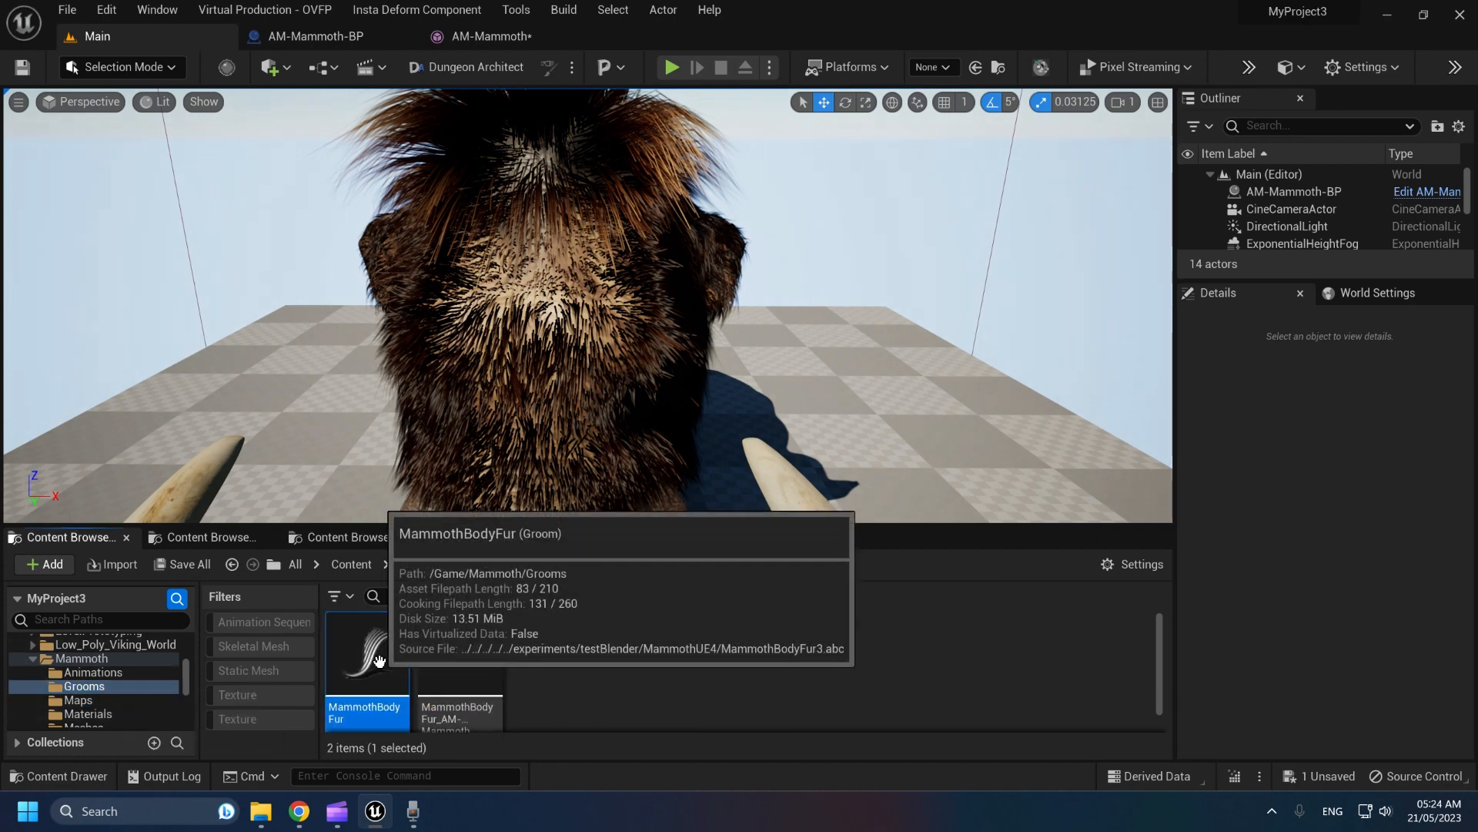
{"action": "double_click", "coordinate": [377, 658]}
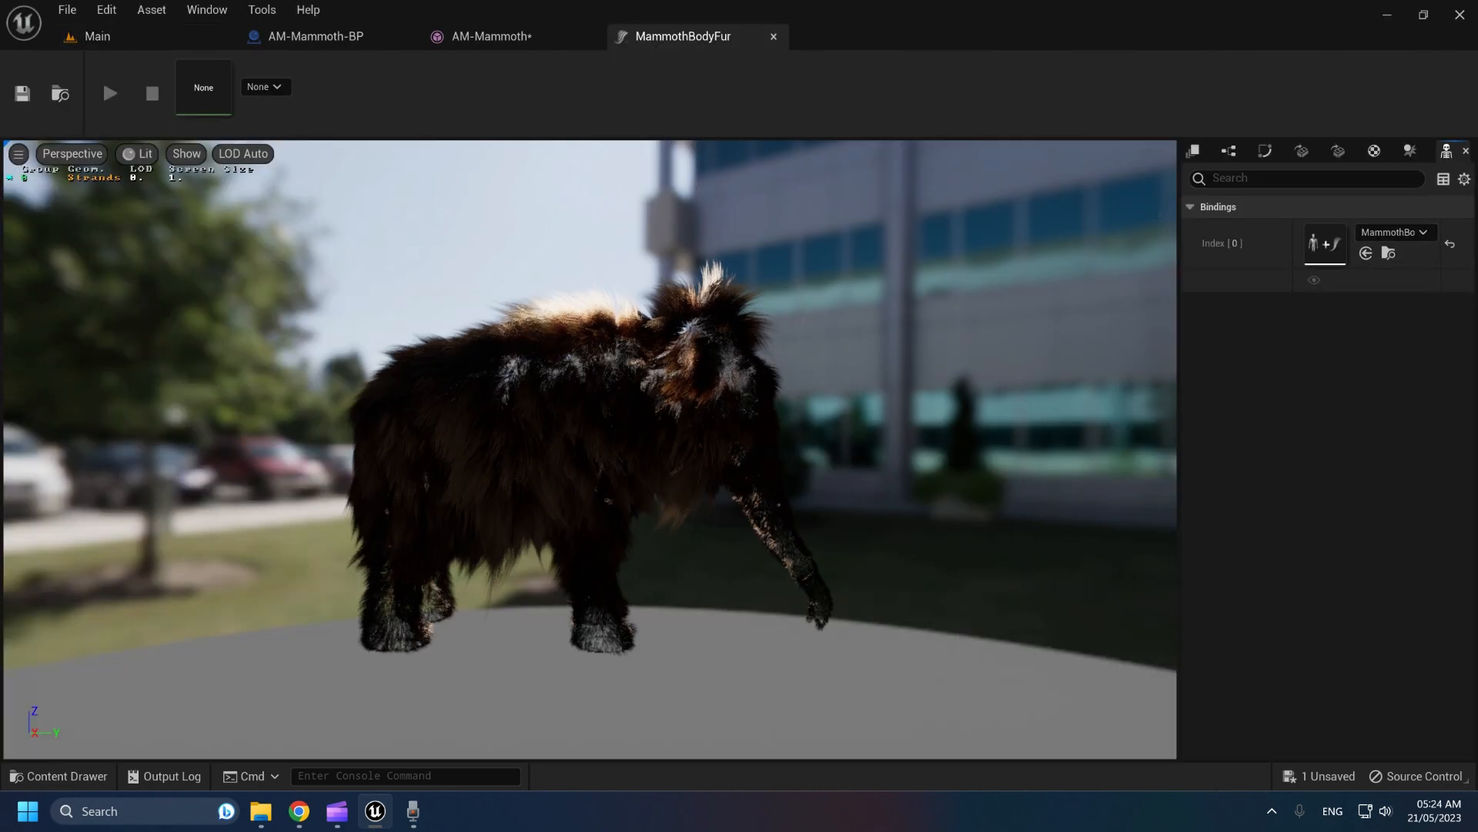
{"action": "left_click", "coordinate": [1230, 151]}
{"action": "left_click", "coordinate": [1363, 327]}
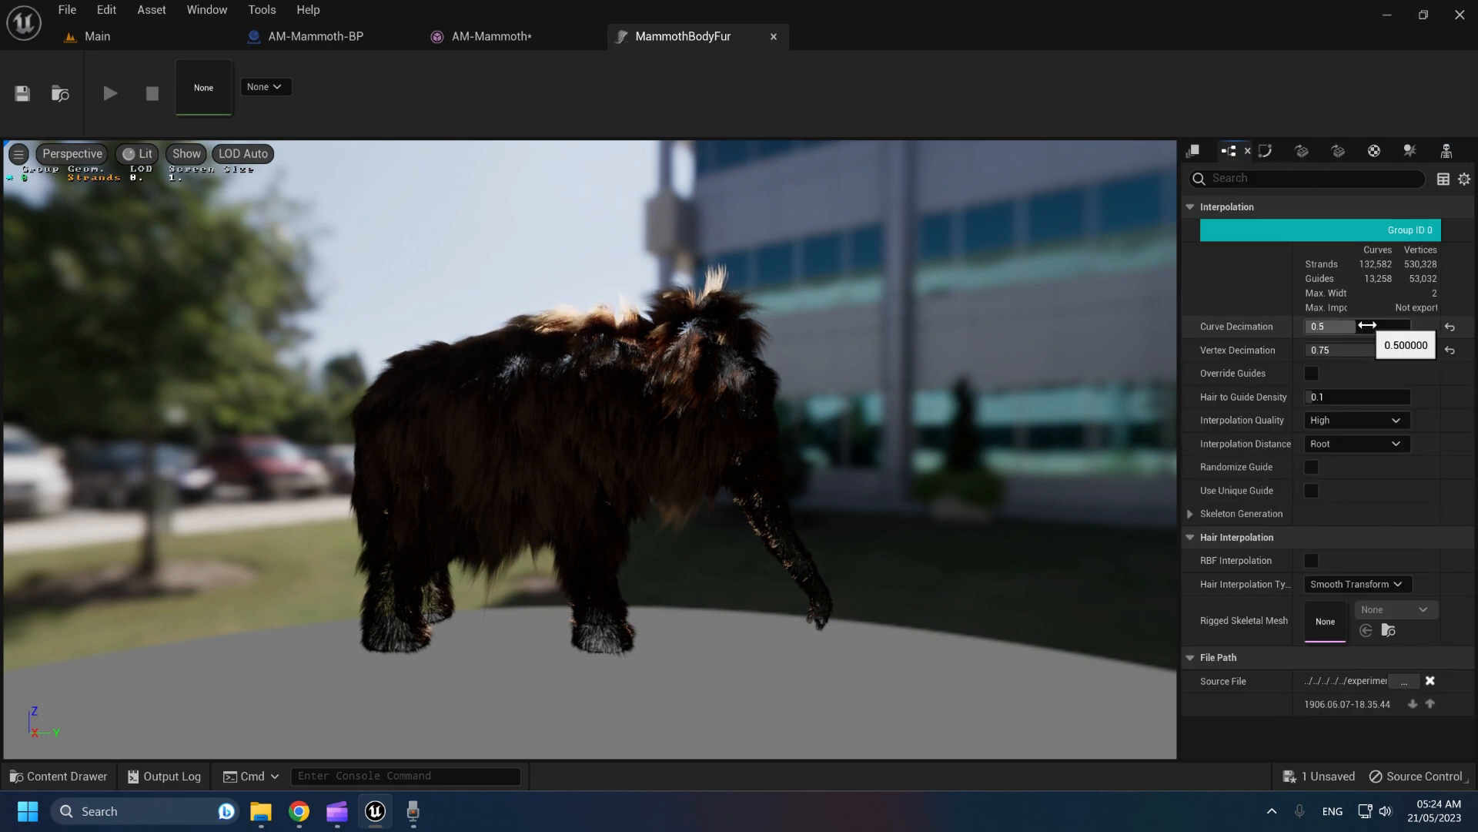
{"action": "type", "text": "1"}
{"action": "key", "text": "Return"}
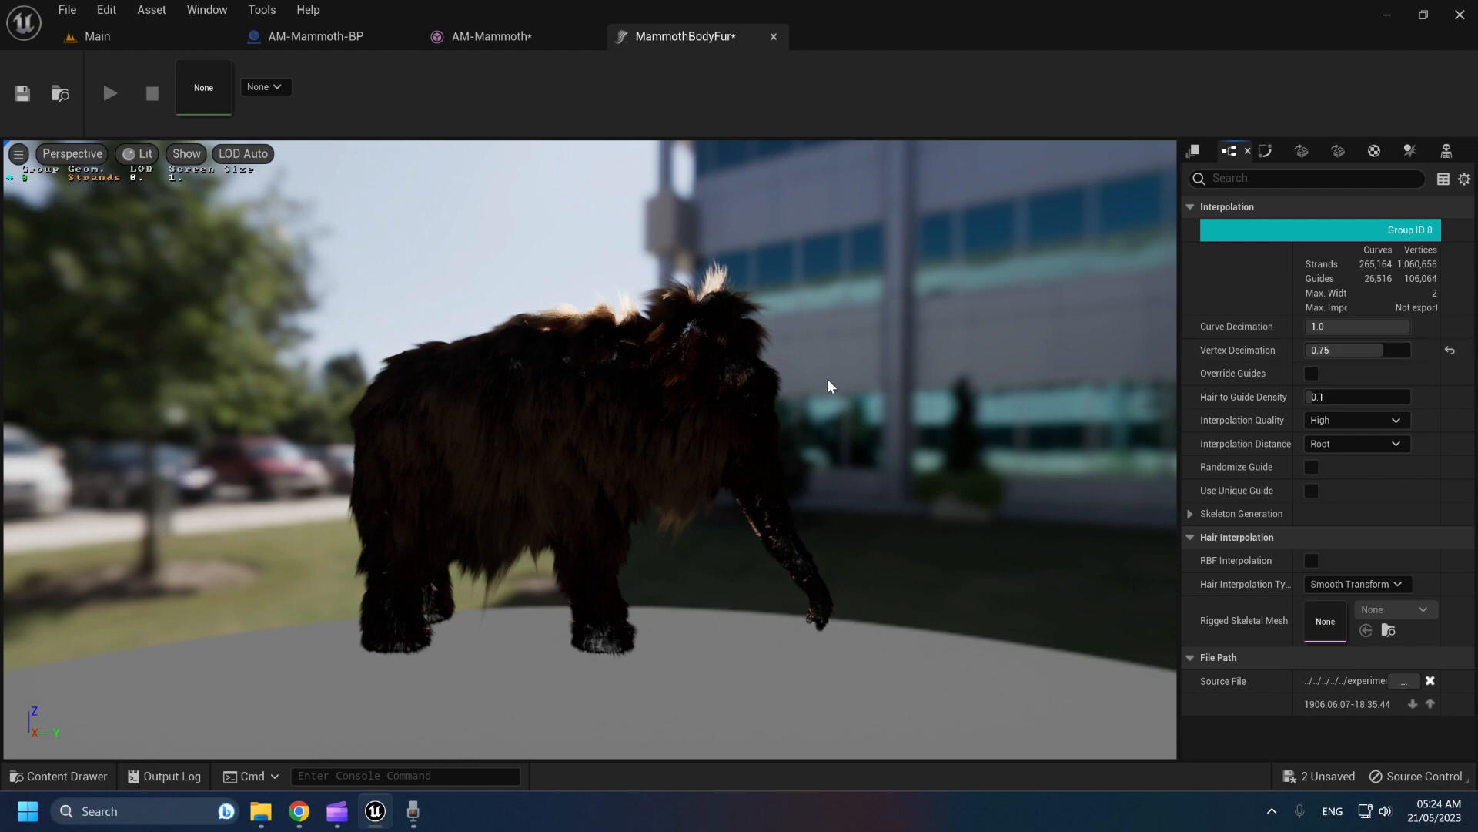
Examine the fur's density in the groom preview and on the mammoth's head, body and feet in the Main level
{"action": "right_click_drag", "start_coordinate": [778, 380], "coordinate": [778, 331]}
{"action": "mouse_move", "coordinate": [778, 380]}
{"action": "left_mouse_down"}
{"action": "mouse_move", "coordinate": [501, 404]}
{"action": "mouse_move", "coordinate": [751, 370]}
{"action": "left_mouse_up"}
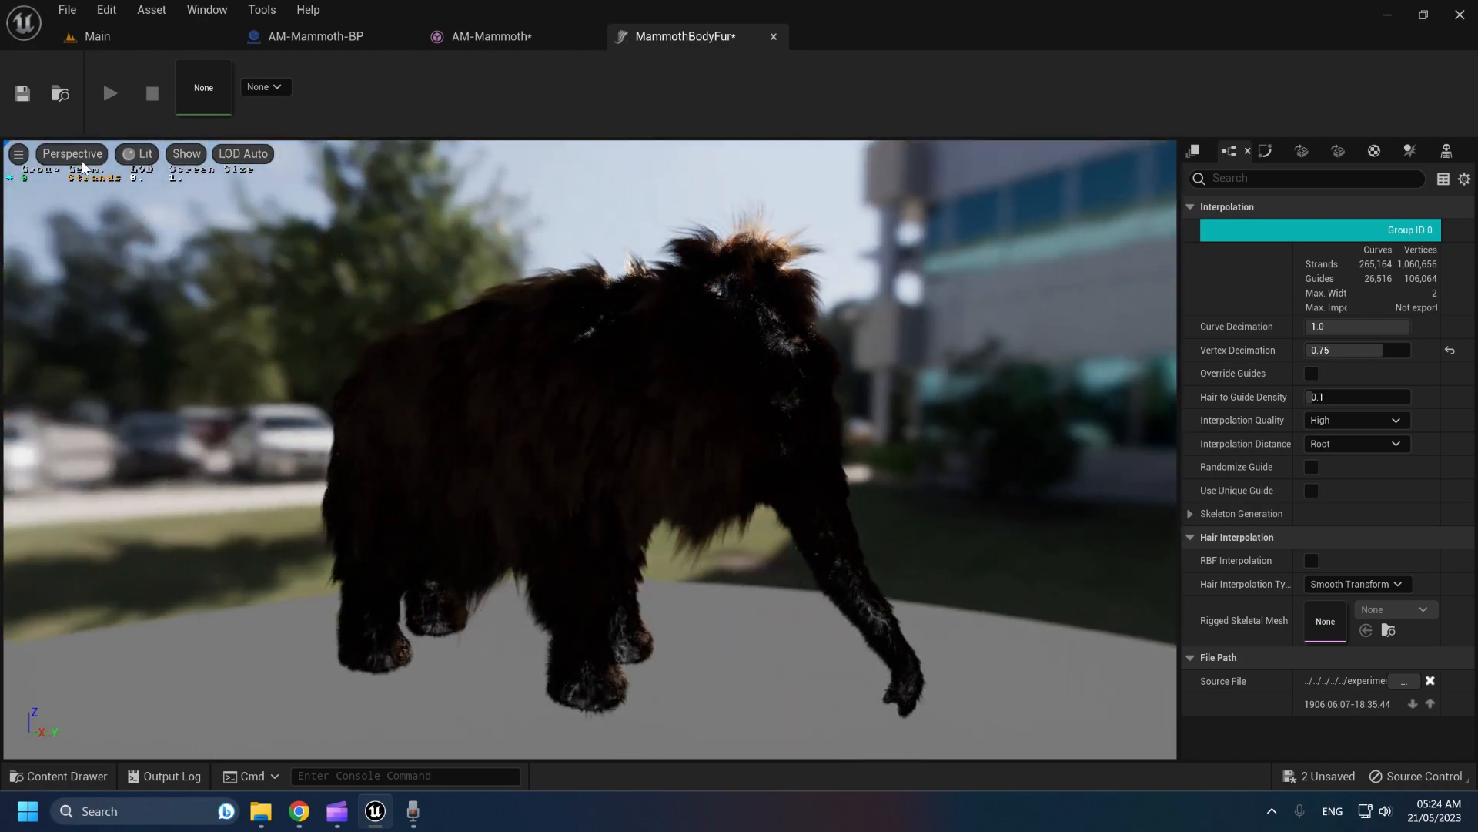
{"action": "left_click", "coordinate": [90, 36]}
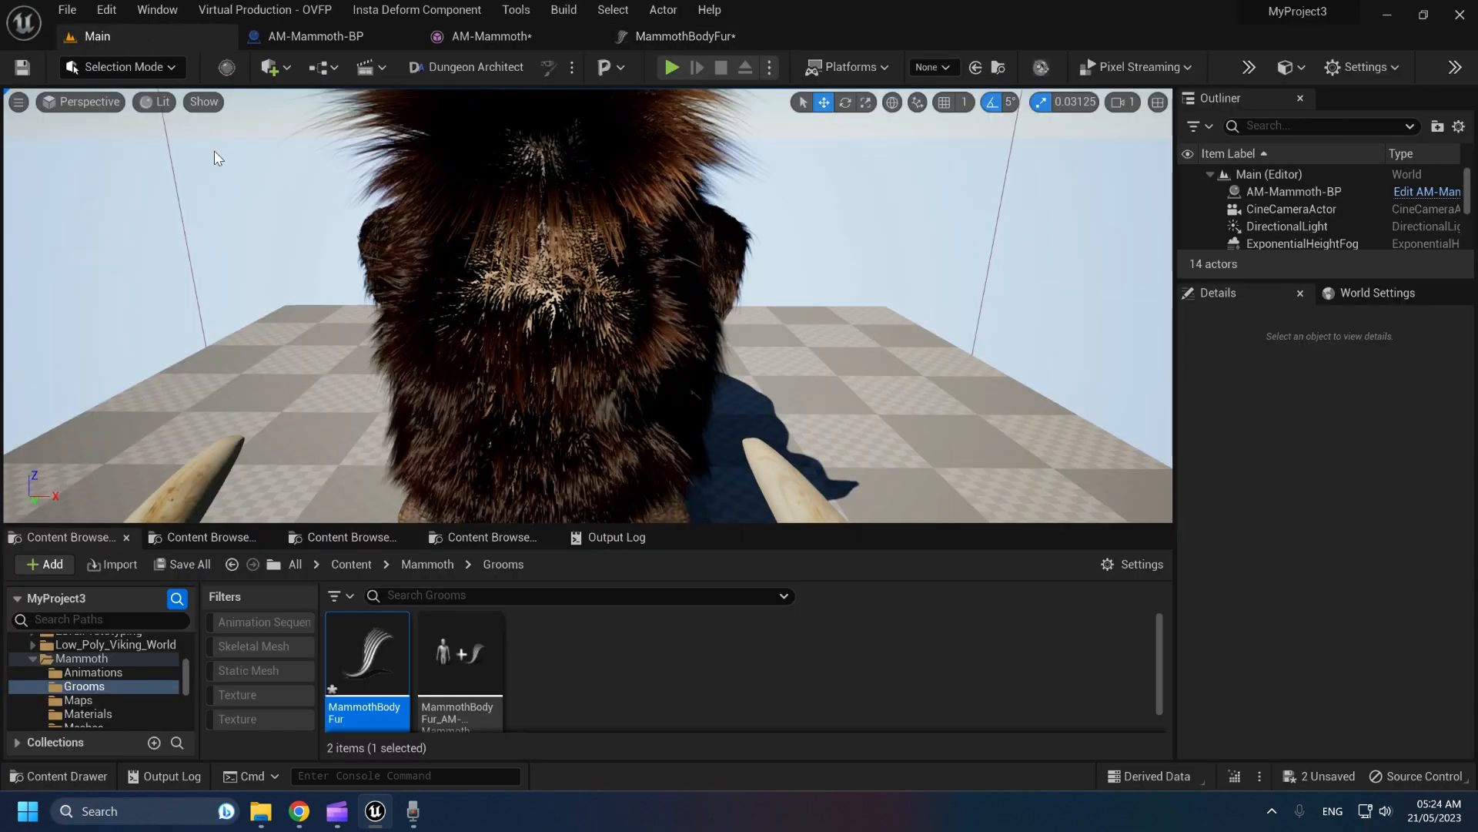
{"action": "right_click_drag", "start_coordinate": [586, 308], "coordinate": [629, 319]}
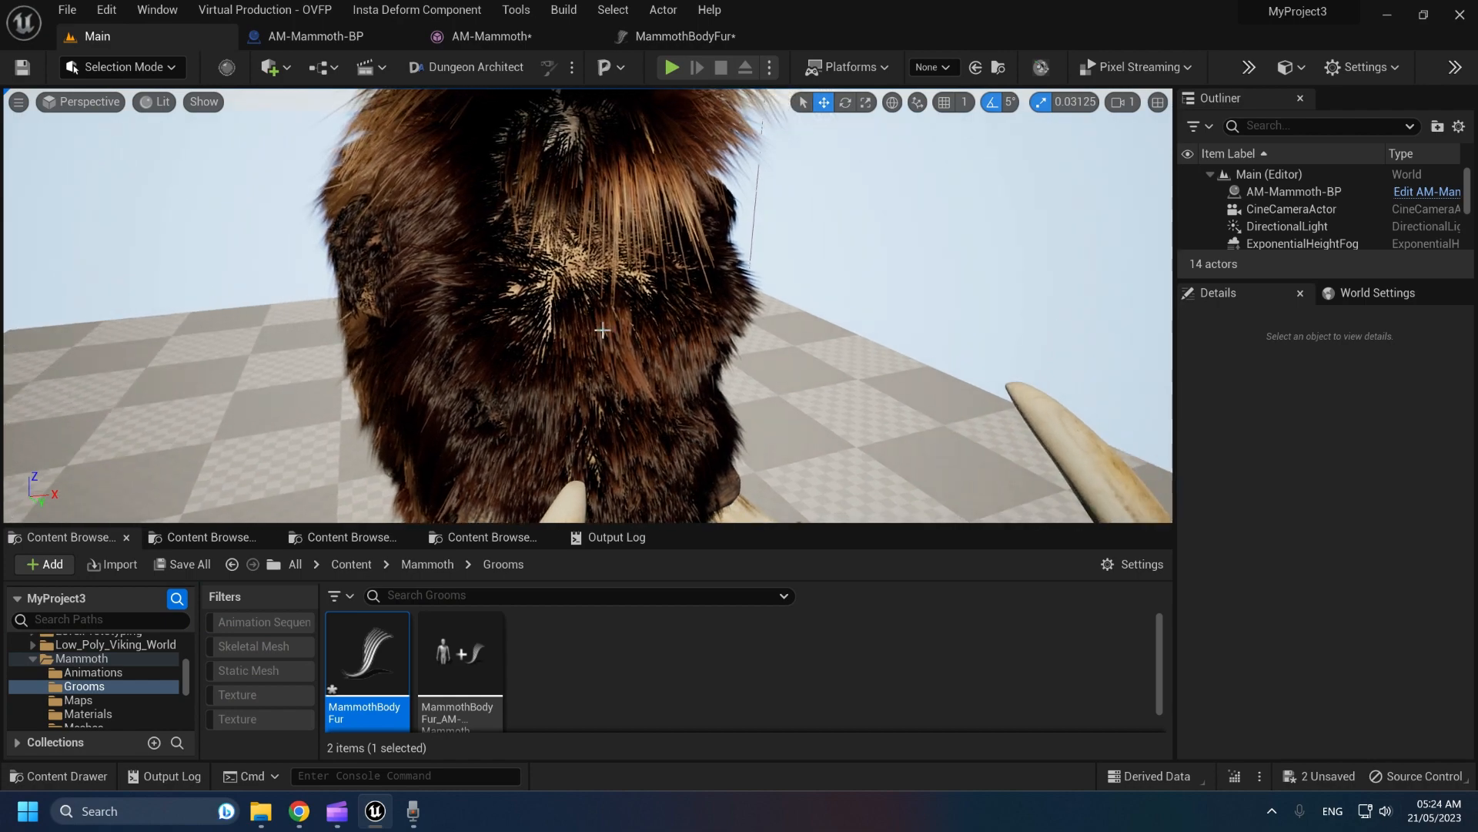
{"action": "right_click_drag", "start_coordinate": [355, 287], "coordinate": [462, 327]}
{"action": "key", "text": "s"}
{"action": "key", "text": "w"}
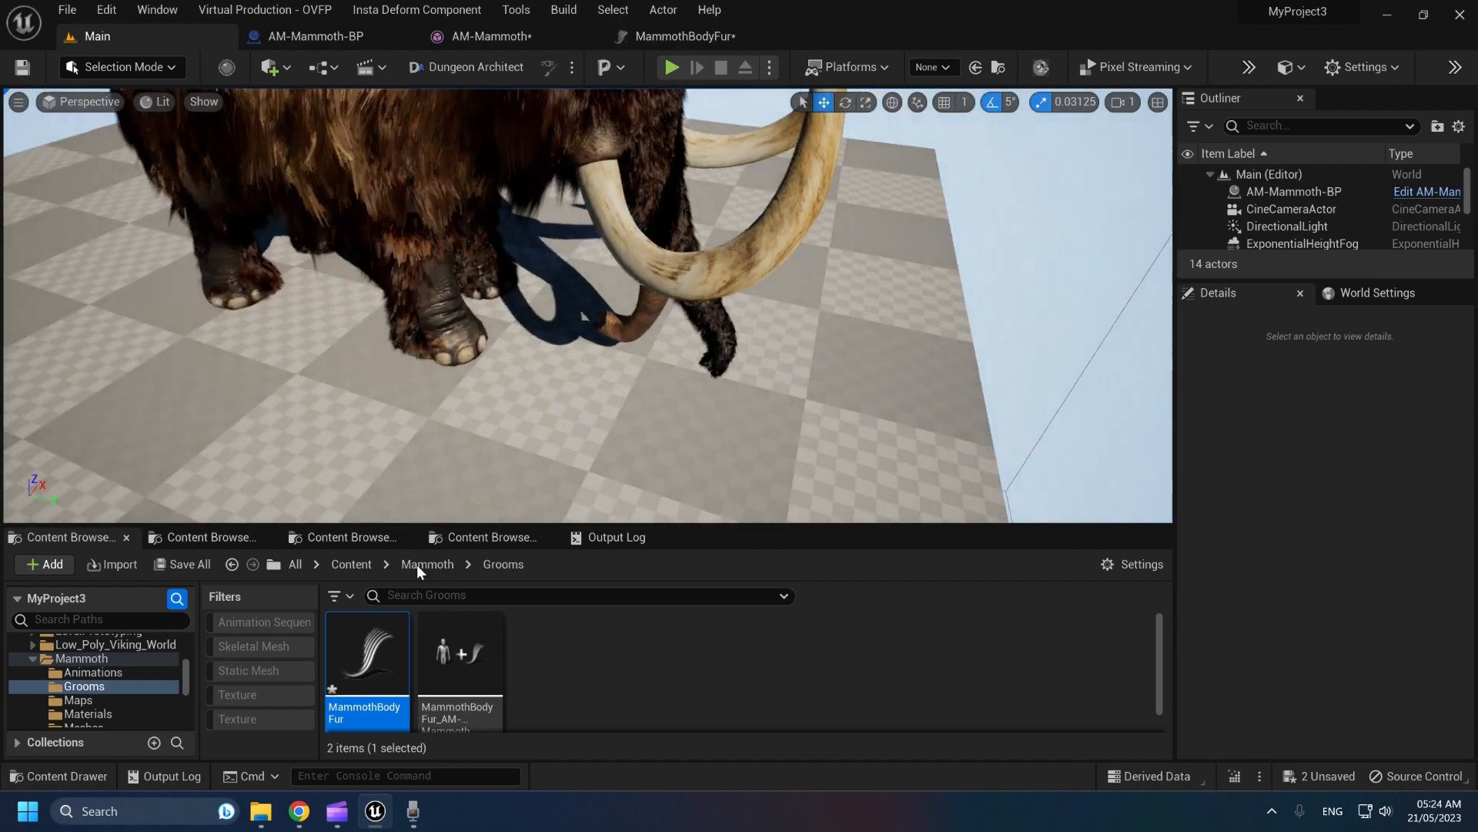
Look through the available actions for the groom binding asset and the MammothBodyFur groom, including Create Binding
{"action": "right_click", "coordinate": [450, 656]}
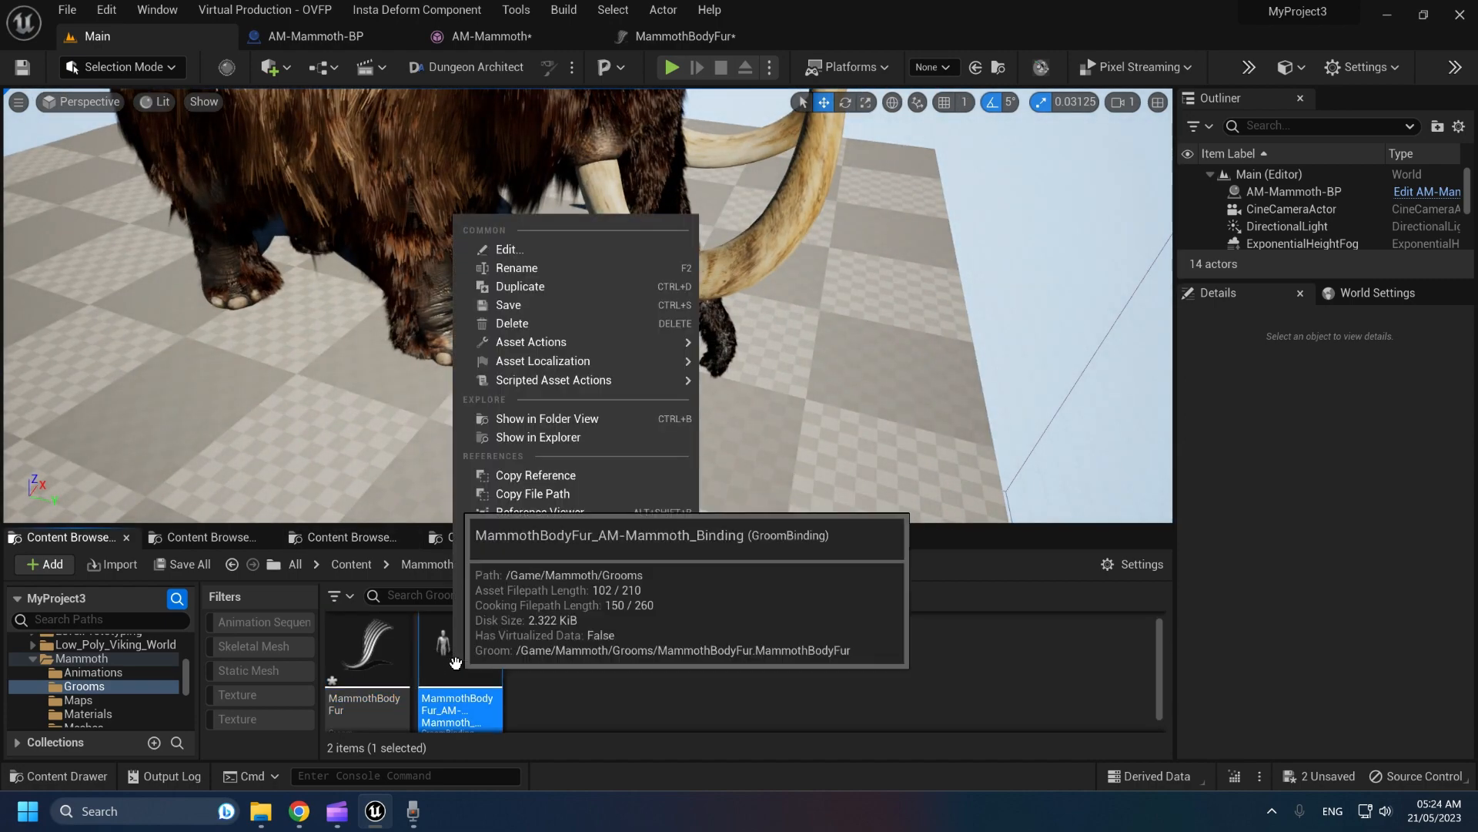
{"action": "left_click", "coordinate": [624, 700]}
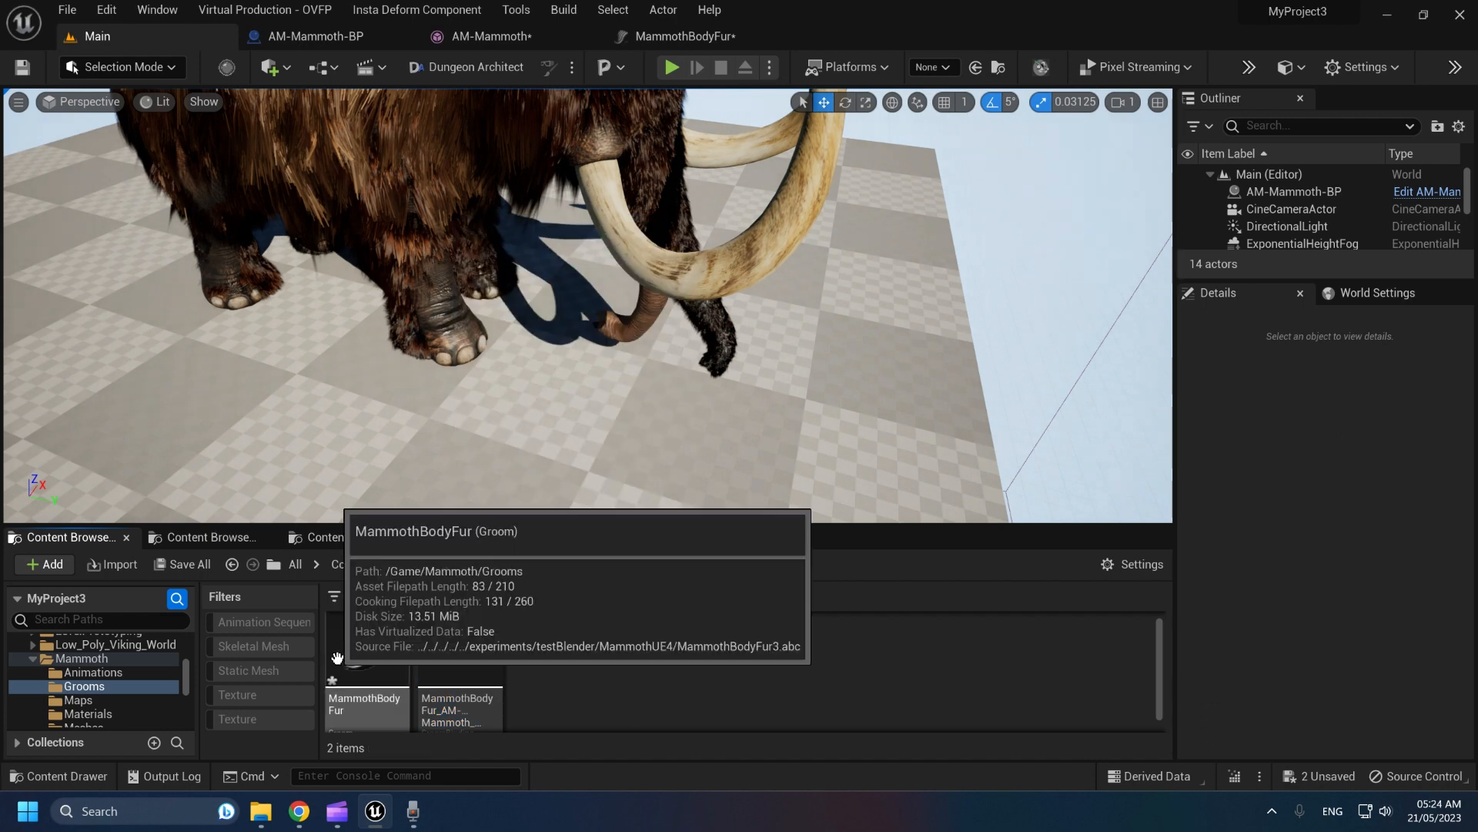
{"action": "right_click", "coordinate": [336, 666]}
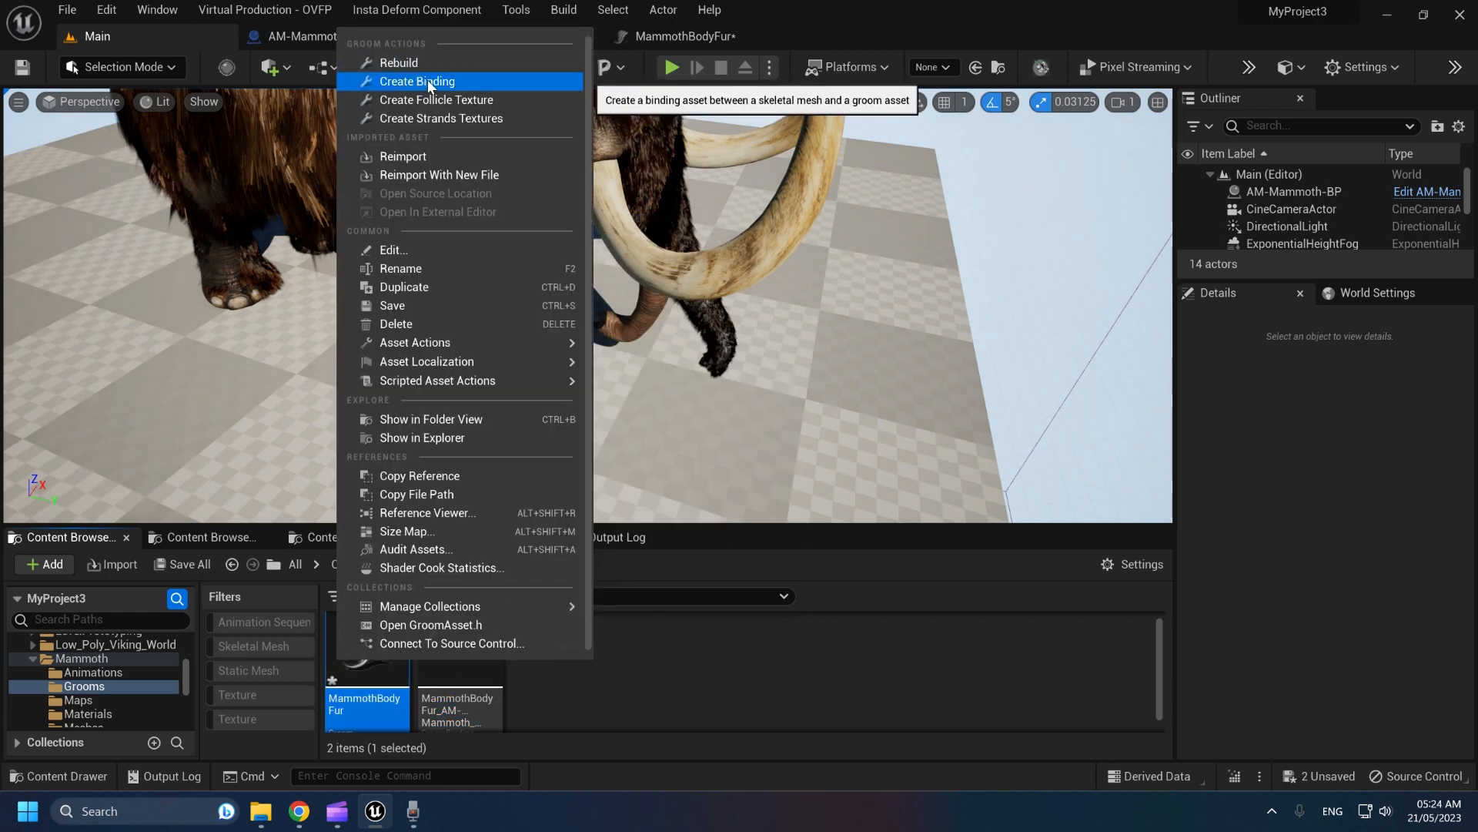
{"action": "left_click", "coordinate": [631, 682]}
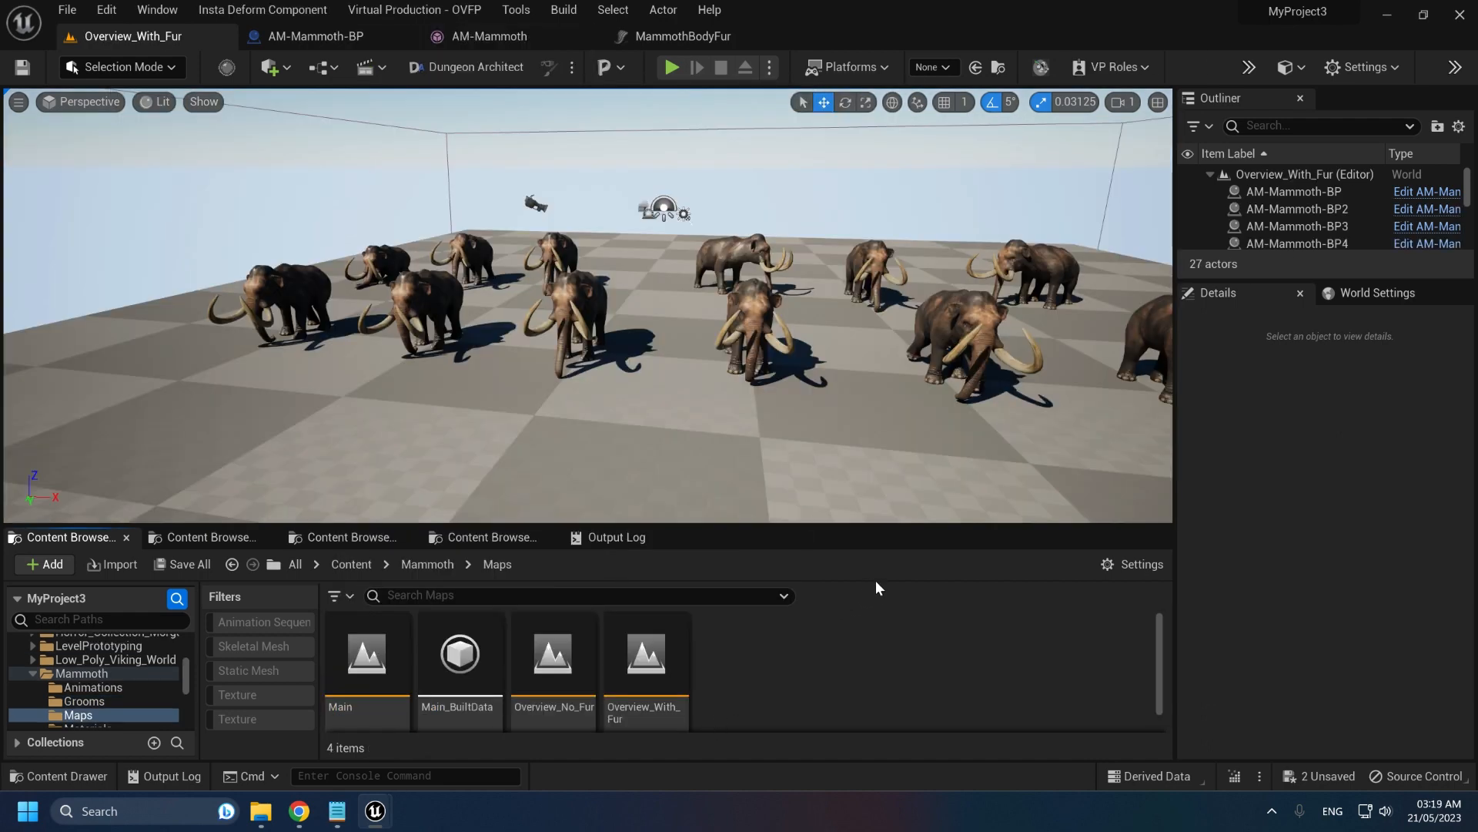